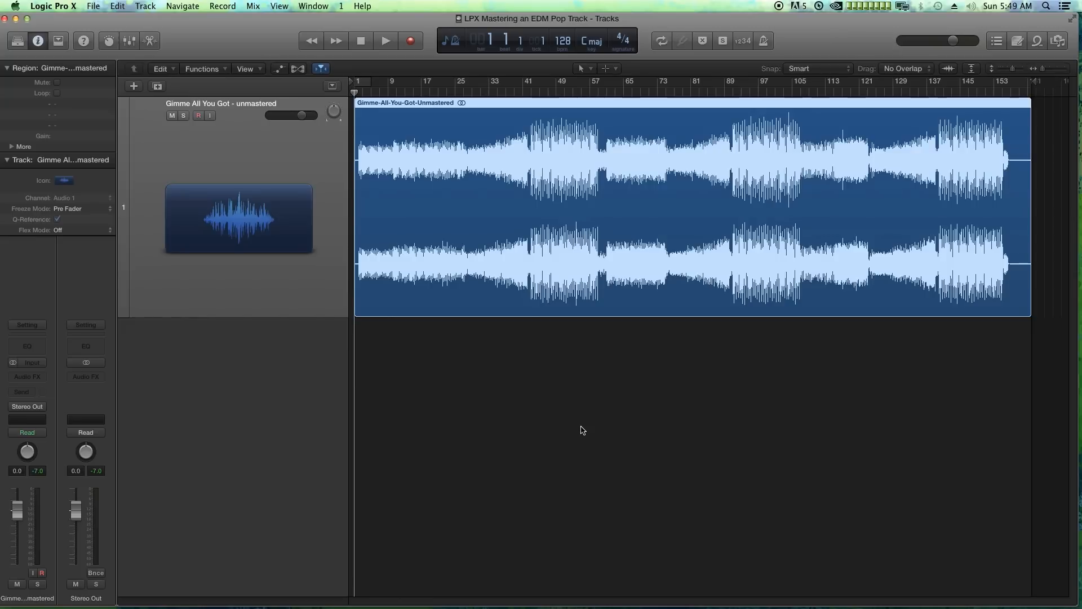
Listen to the unmastered track from the beginning, and again from bar 26 into the louder section.
click(596, 429)
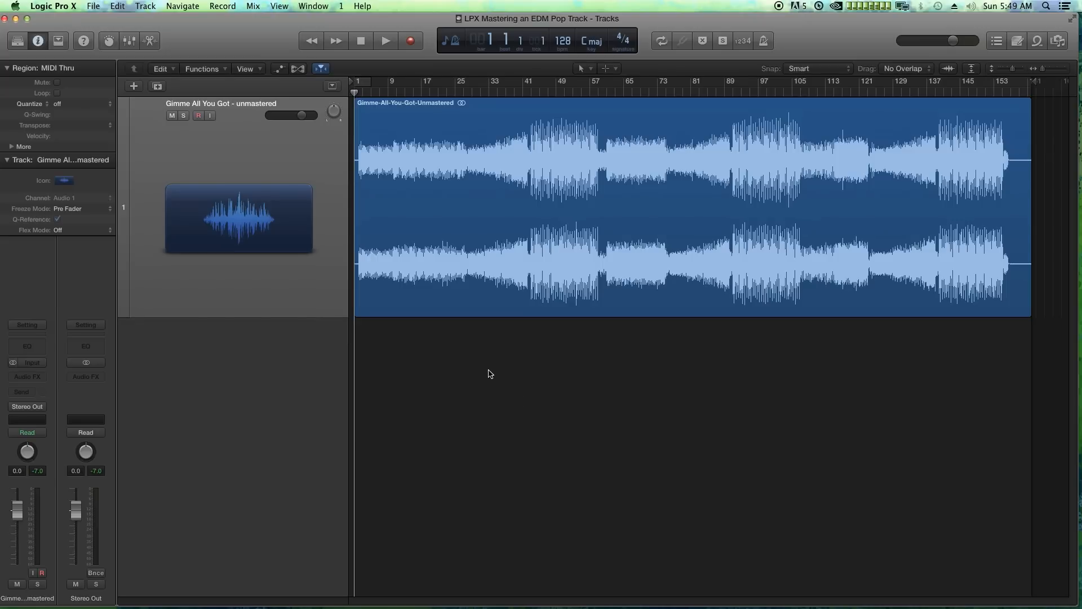
key(space)
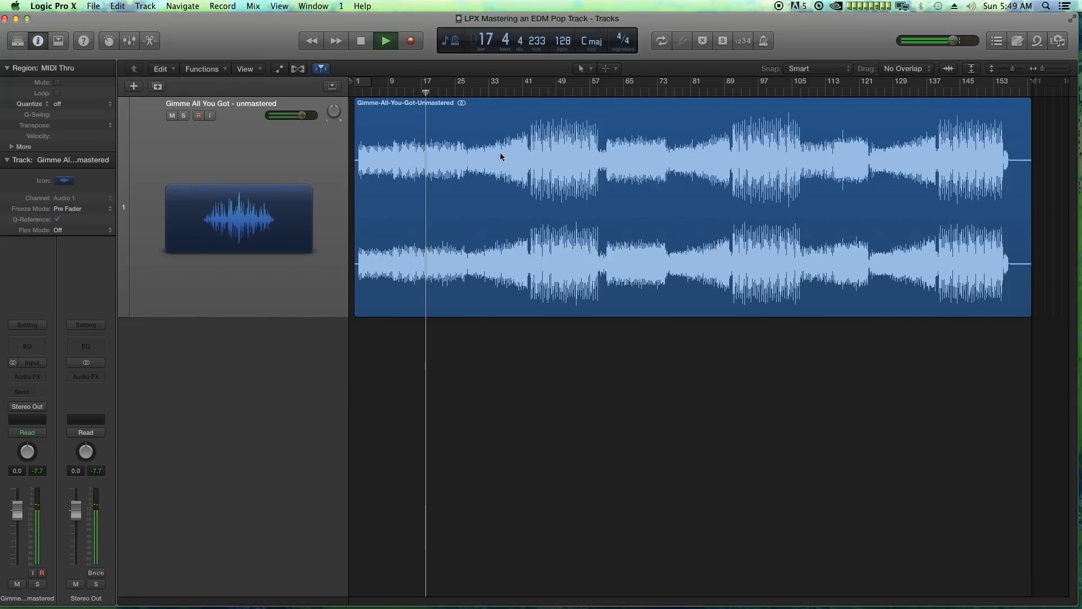
key(space)
click(460, 91)
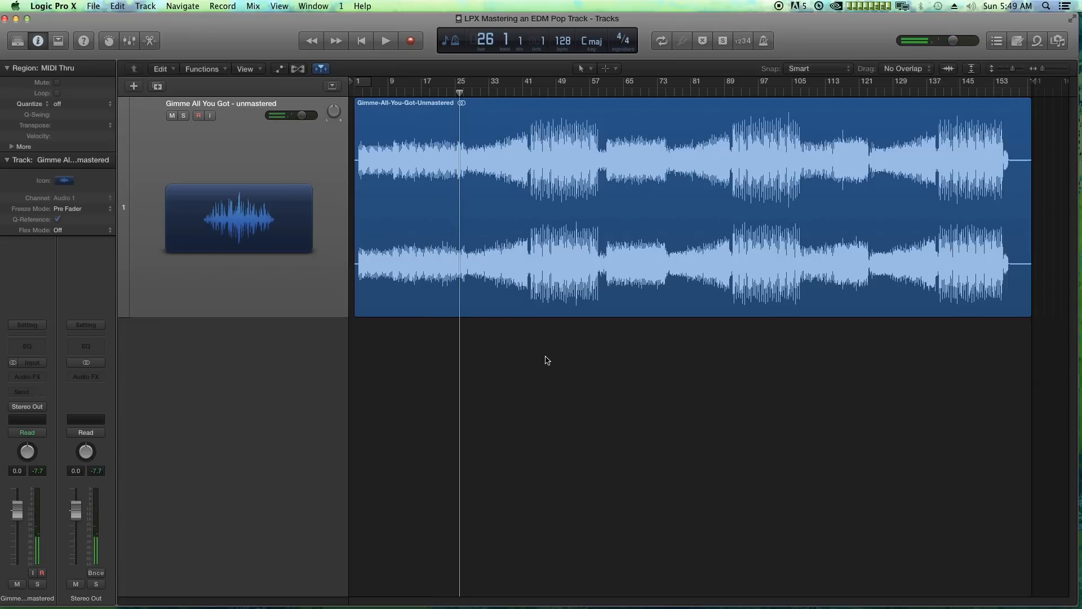
key(space)
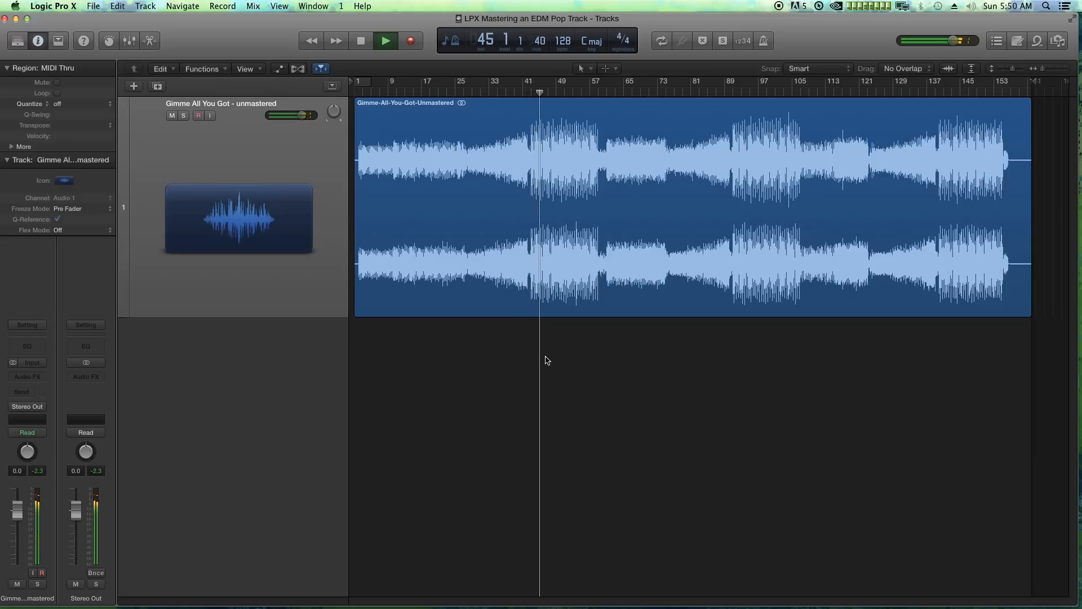
key(space)
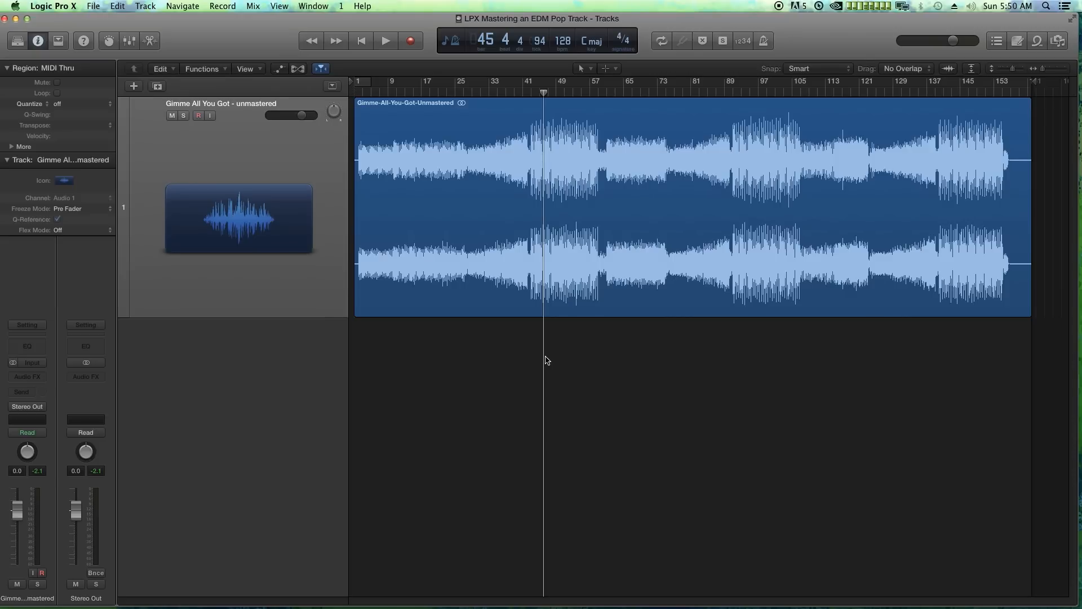
Turn snapping off and trim the silence from the region's start to about position 1 4 3 164, just before the first sound.
click(295, 214)
click(578, 378)
key(Return)
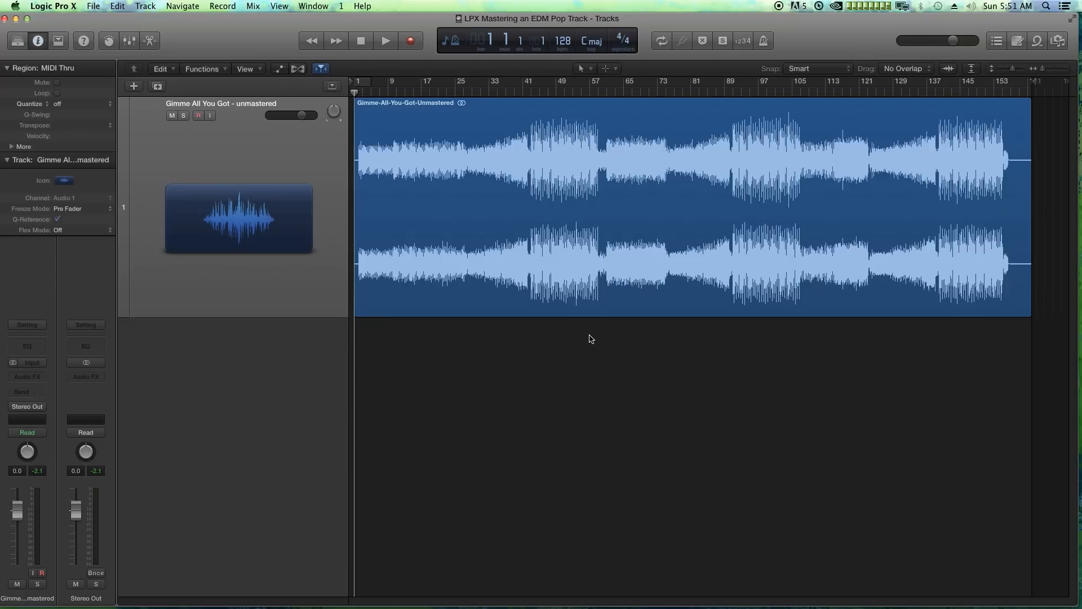
key(super+Right)
key(super+Right)
key(super+Right)
key(super+Right)
key(super+Right)
key(super+Right)
key(super+Right)
key(super+Right)
key(super+Right)
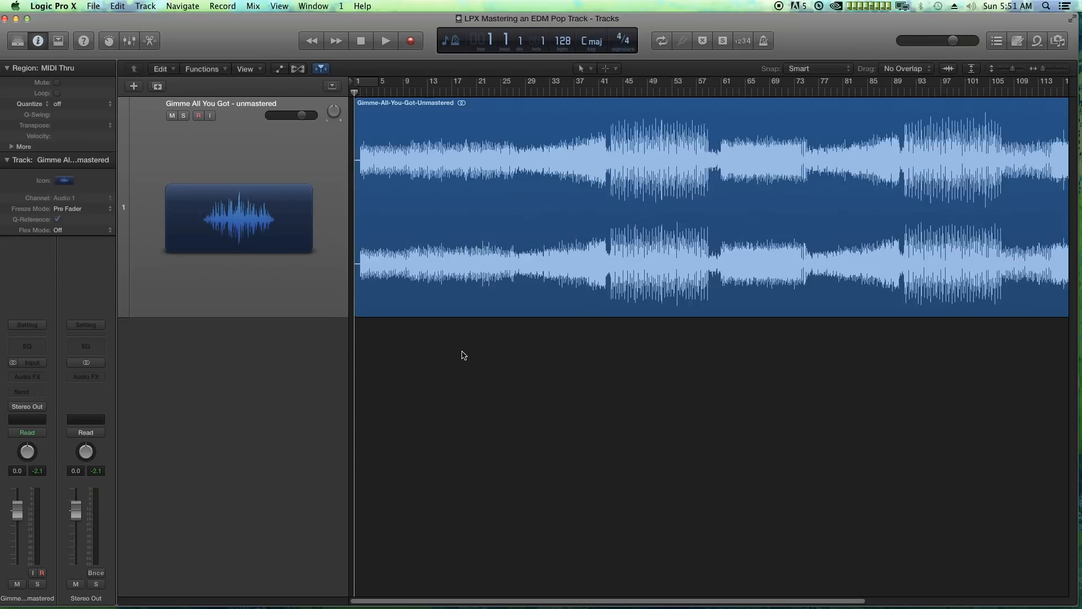
key(super+Right)
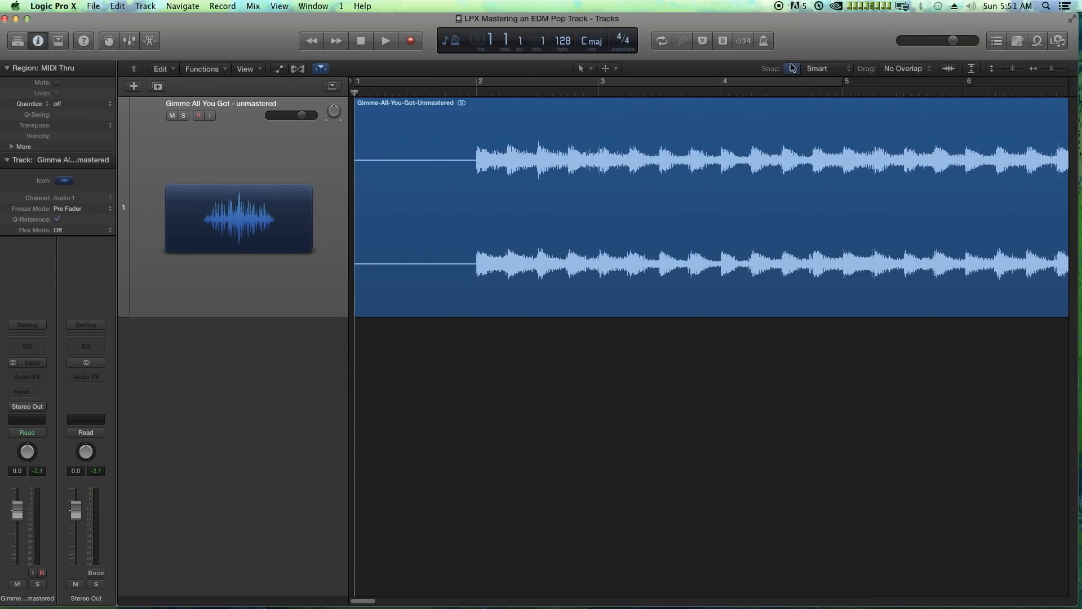
drag(357, 310, 469, 343)
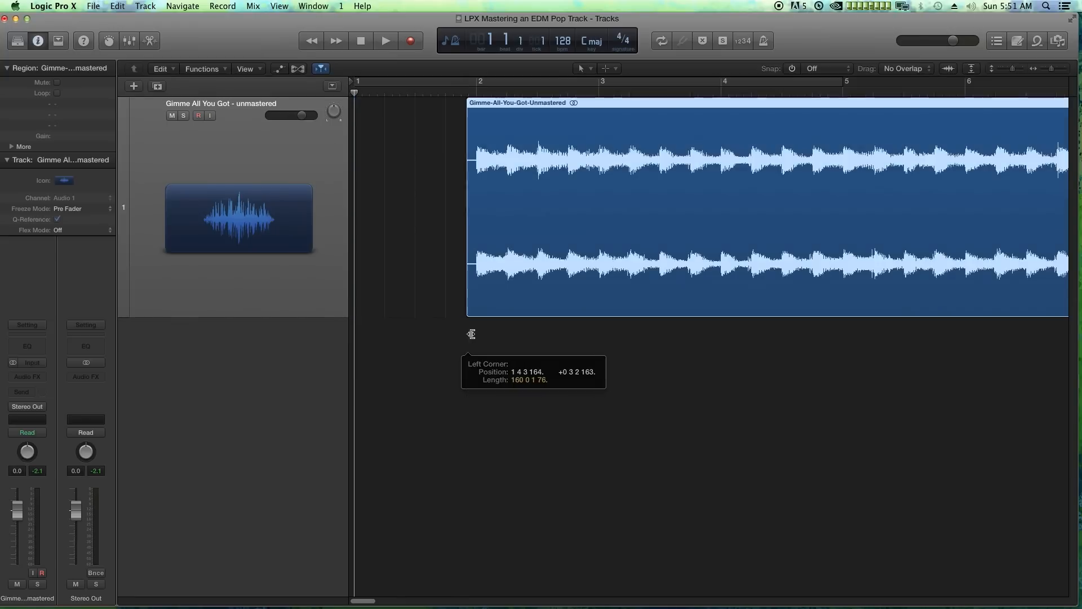
Move the trimmed region back to bar 1 and add a short fade-in over its leading silence.
drag(474, 264, 361, 255)
click(437, 345)
key(super+Right)
key(super+Right)
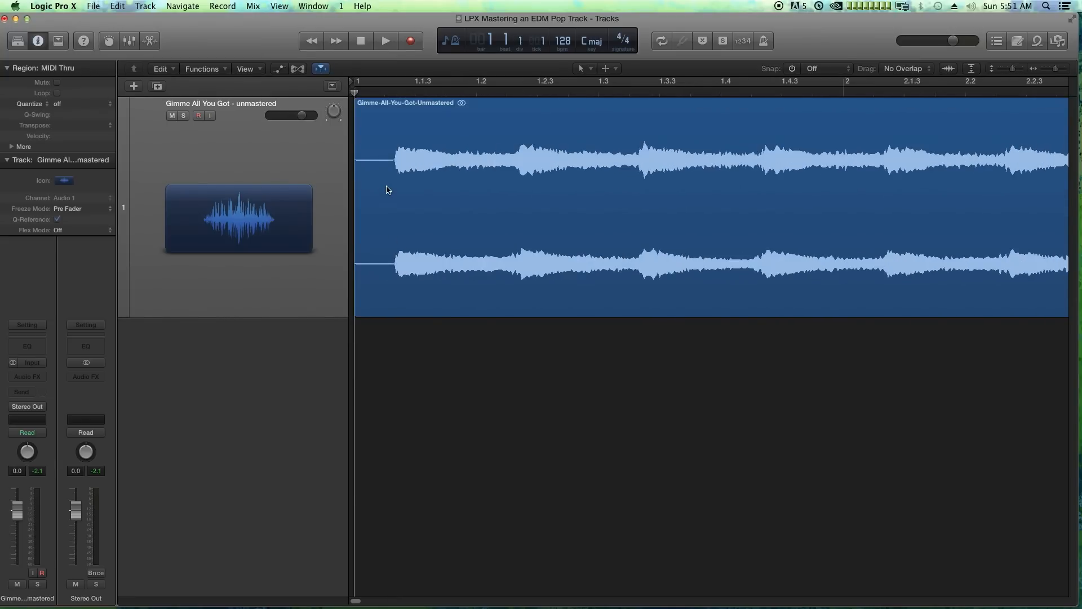
drag(387, 175, 374, 362)
click(451, 409)
key(super+Right)
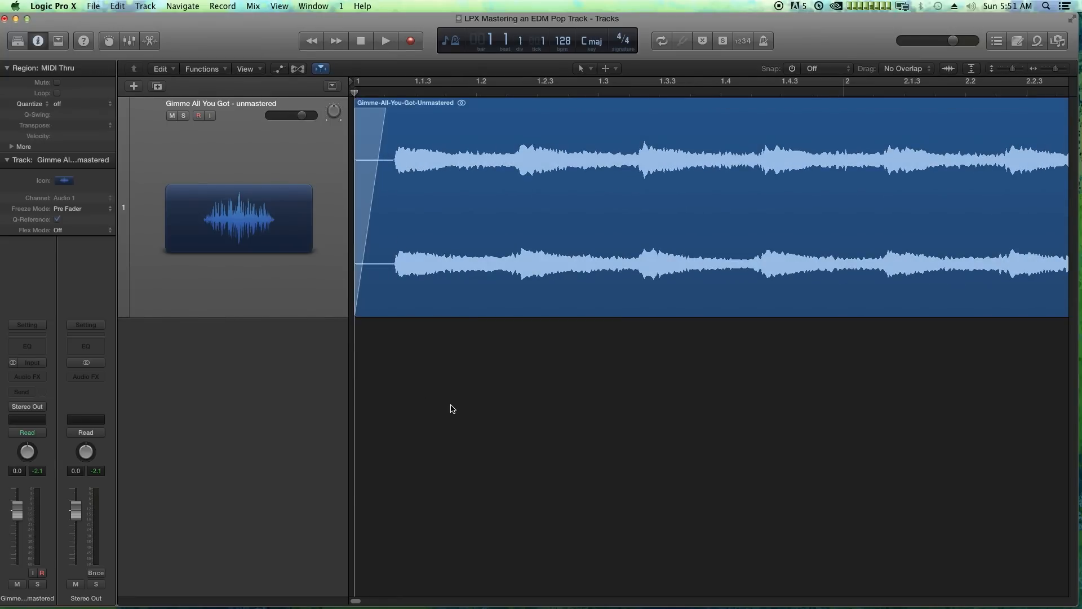
Play the song's ending from about bar 153 to hear where the tail dies away.
key(super+Left)
key(super+Left)
key(super+Left)
key(super+Left)
key(super+Left)
key(super+Left)
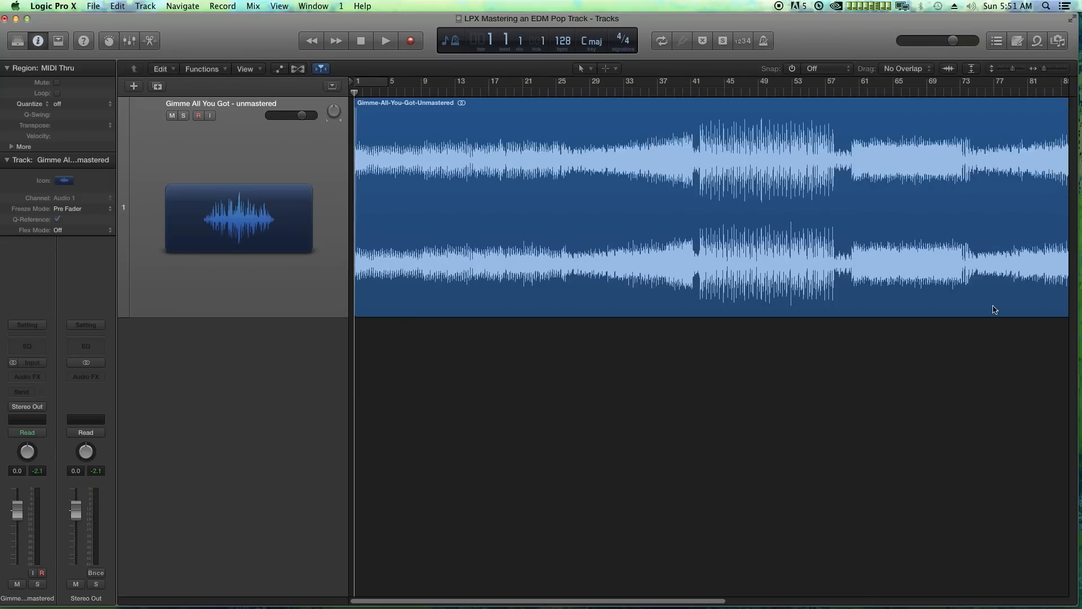
key(super+Left)
click(994, 91)
key(super+Right)
key(super+Right)
key(super+Right)
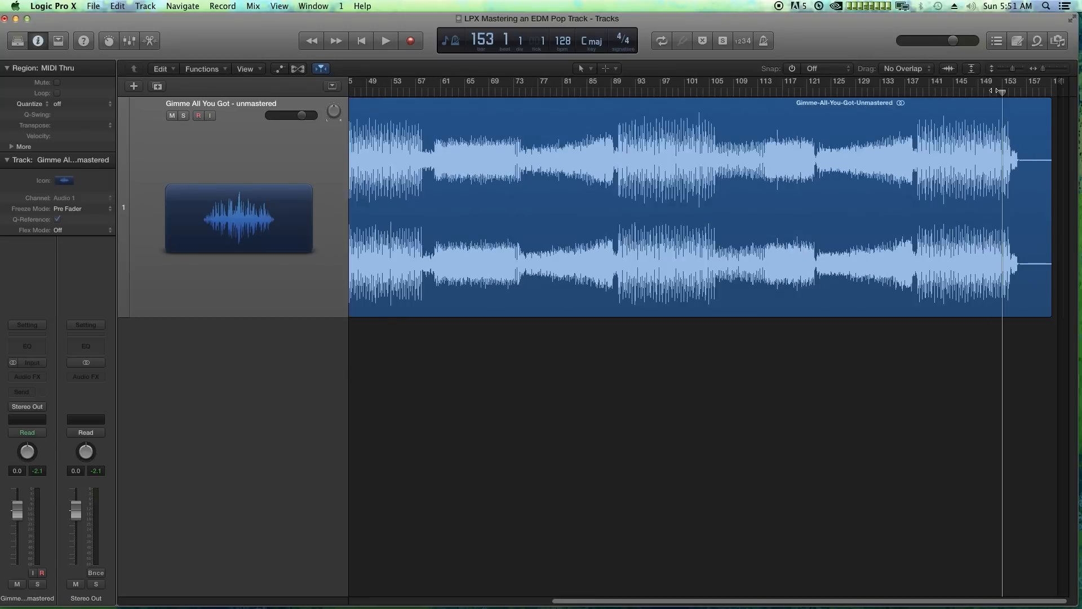
scroll(924, 604, right, 5)
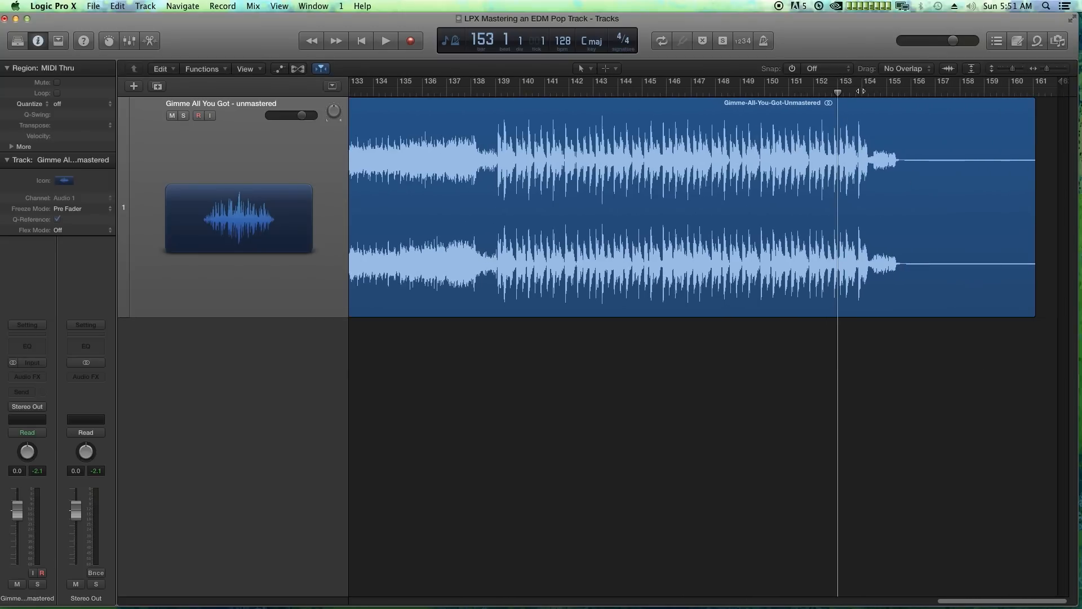
drag(861, 91, 850, 91)
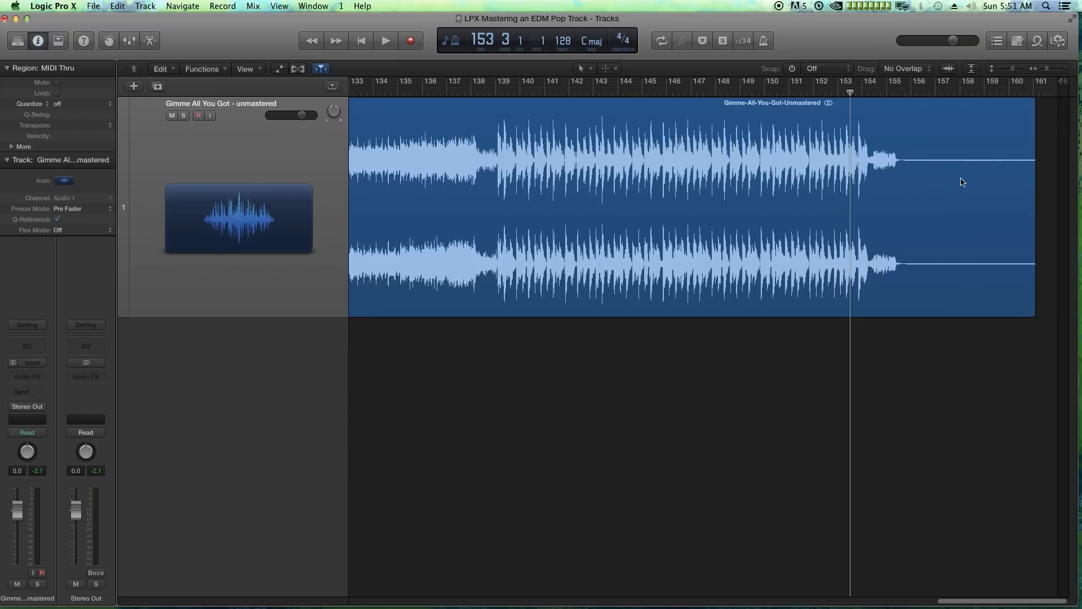
key(space)
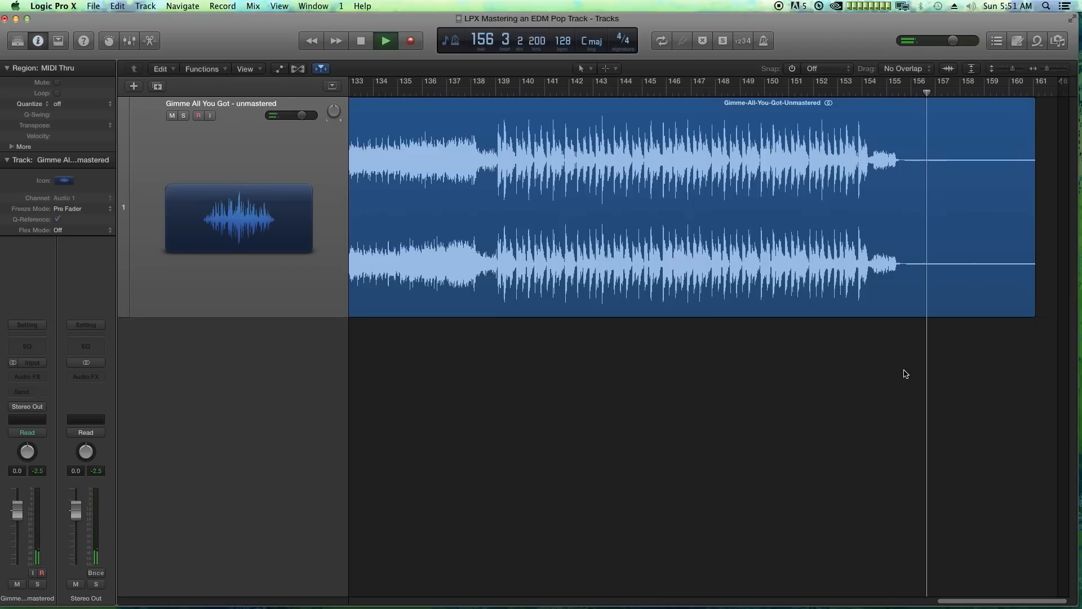
key(space)
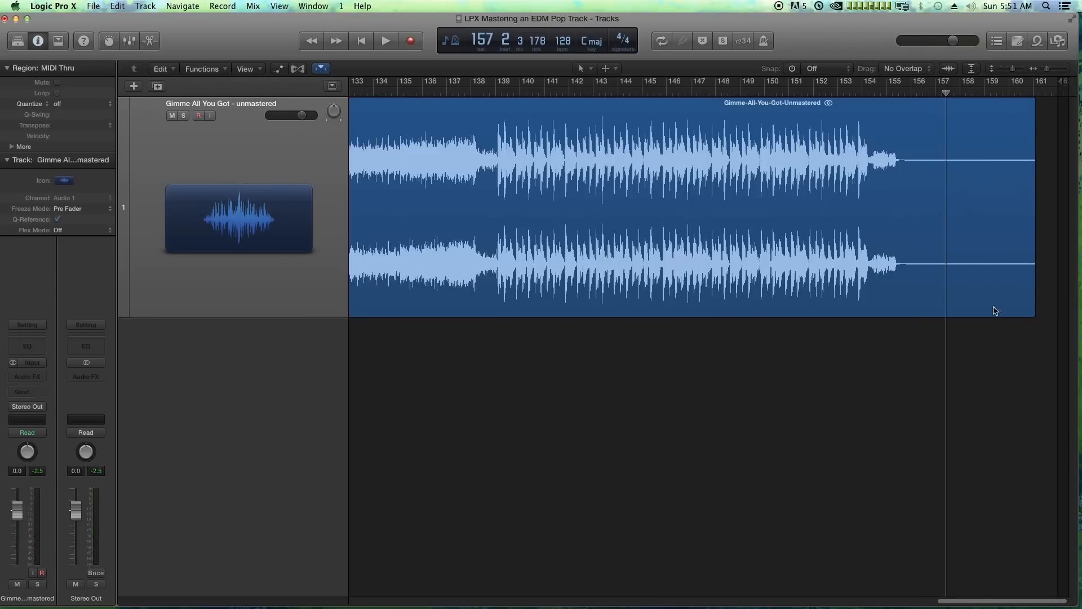
Trim the region's end to about bar 157 and add a fade-out about one bar long.
click(1016, 311)
drag(1016, 310, 948, 277)
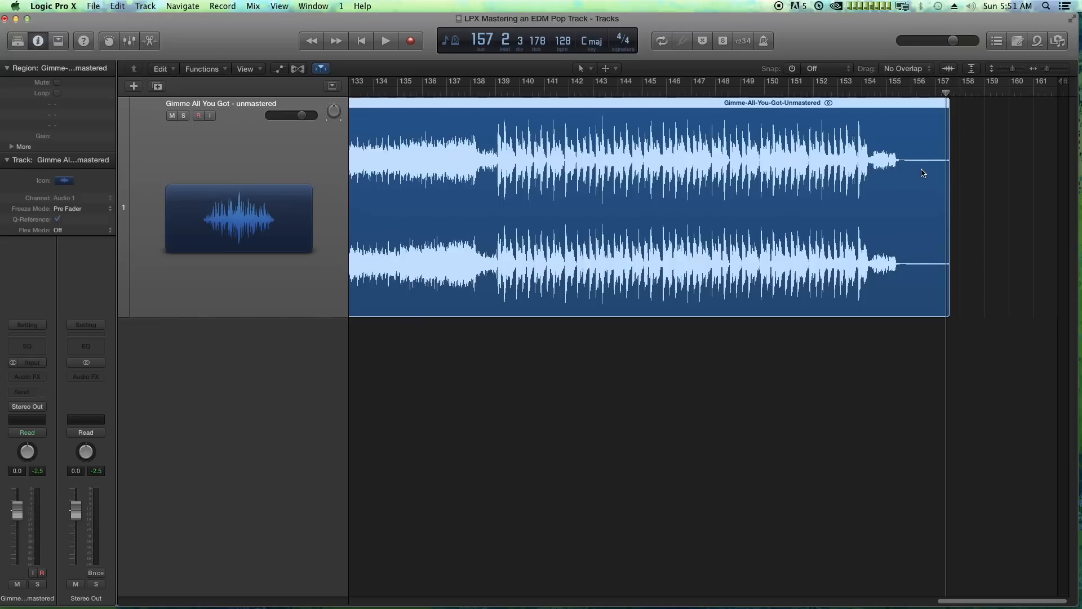
drag(921, 172, 935, 179)
Play back the ending to check the trimmed tail and its fade-out.
click(860, 92)
key(space)
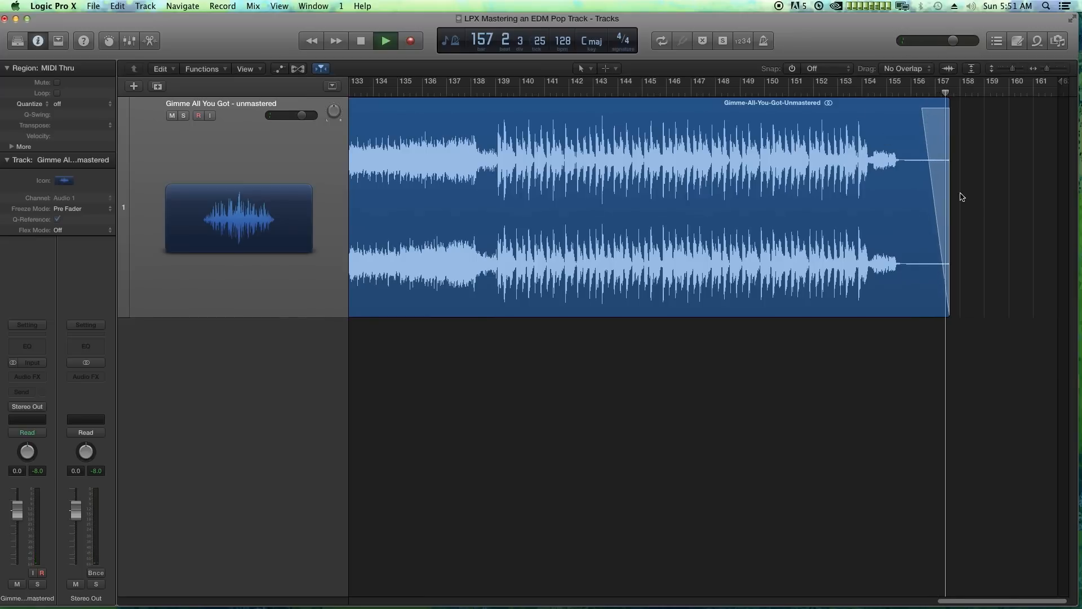
key(space)
Extend the faded end of the region slightly and return the playhead to the song's start.
click(297, 186)
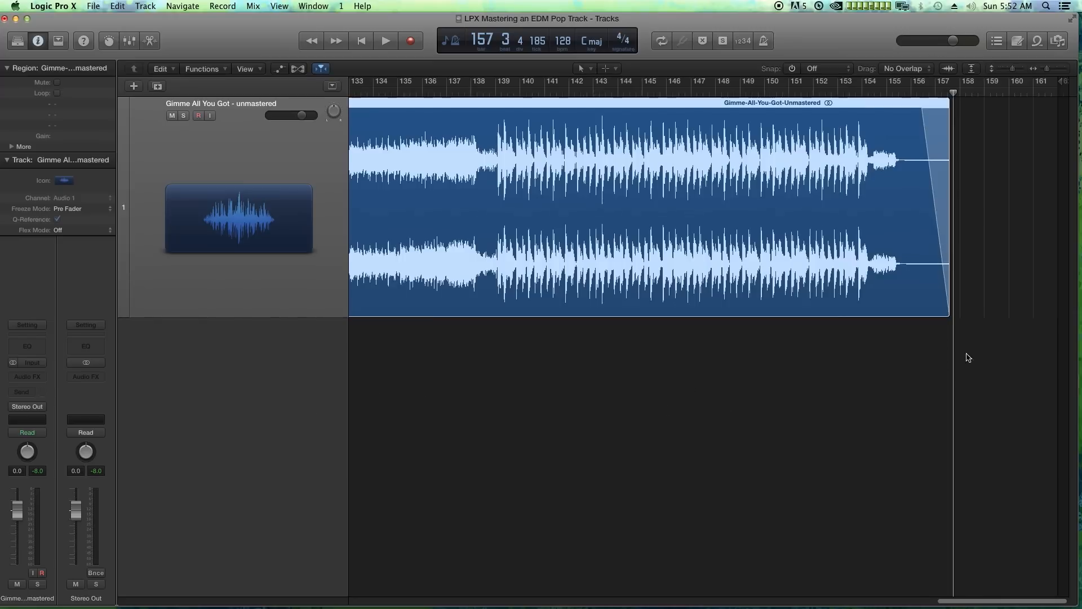
click(972, 327)
drag(949, 314, 951, 314)
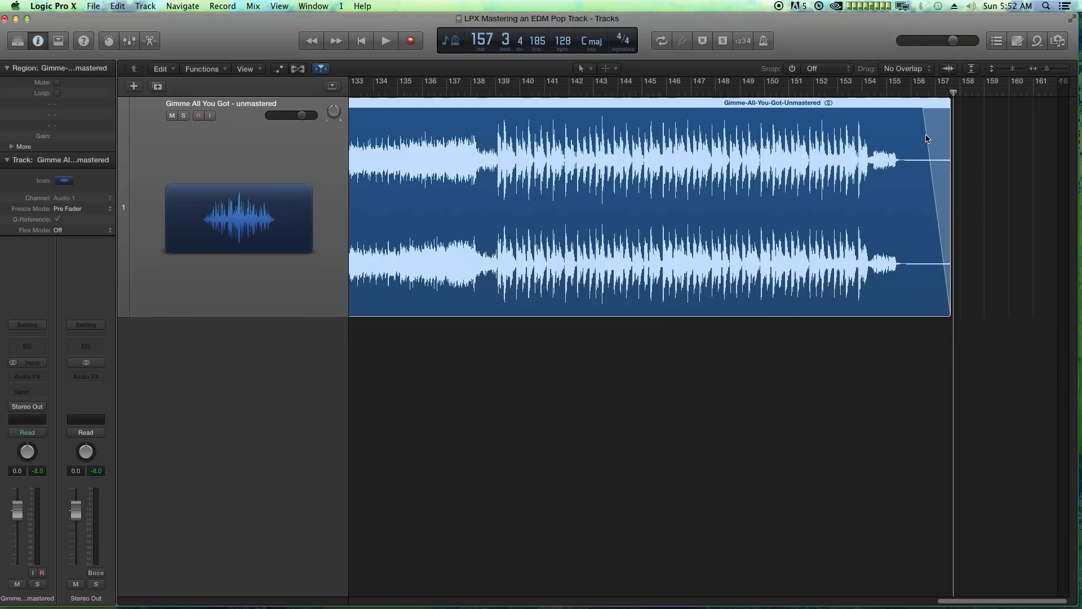
click(988, 165)
key(Return)
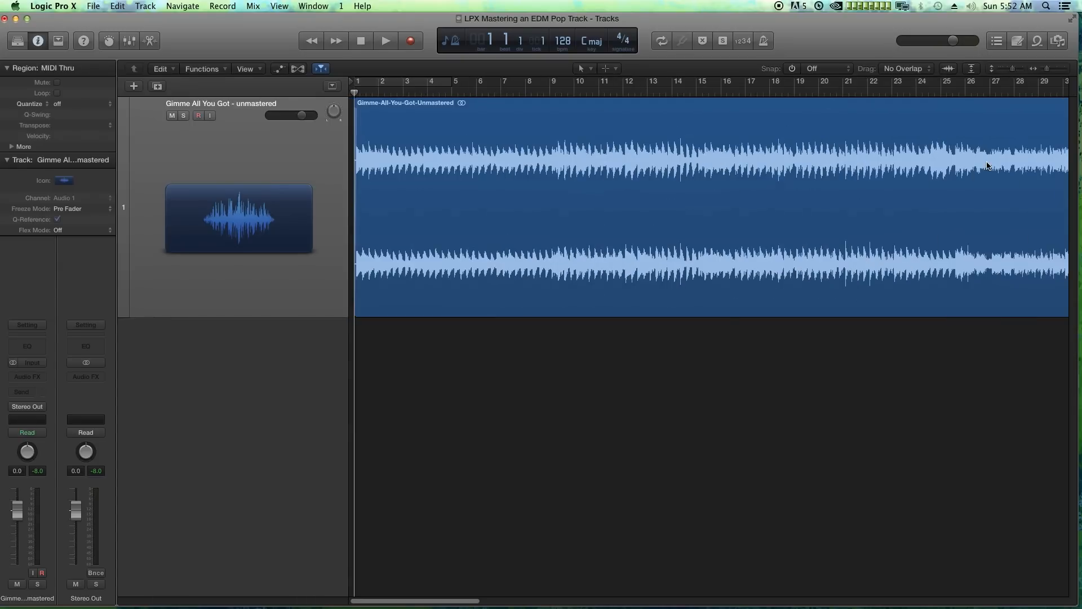
Show the mixer below the tracks and enlarge it until all channel strip slots are visible.
key(super+Left)
key(super+Left)
key(super+Left)
key(super+Left)
key(super+Left)
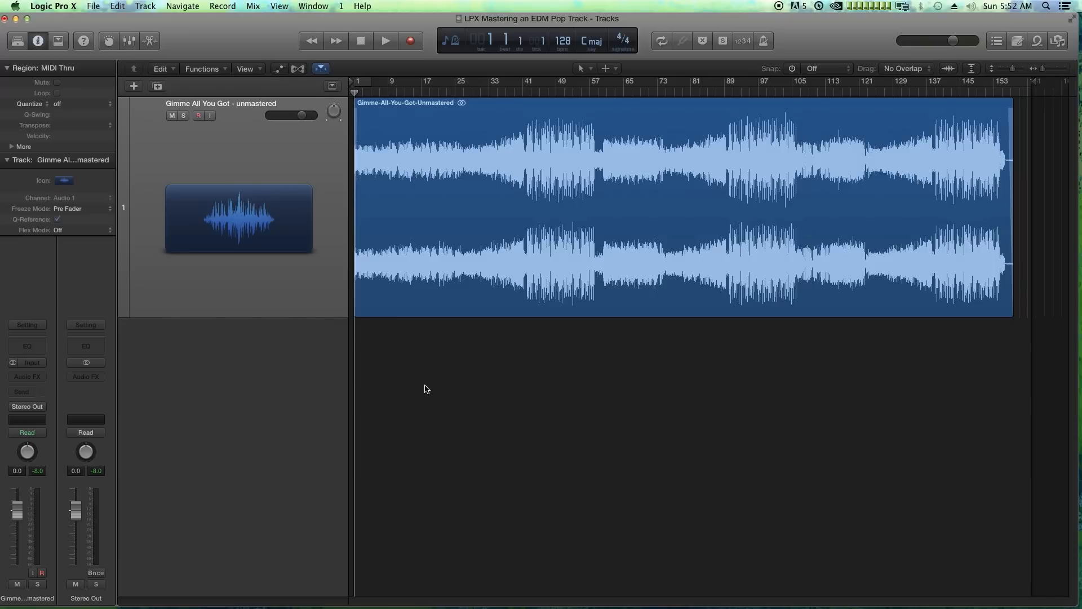
key(x)
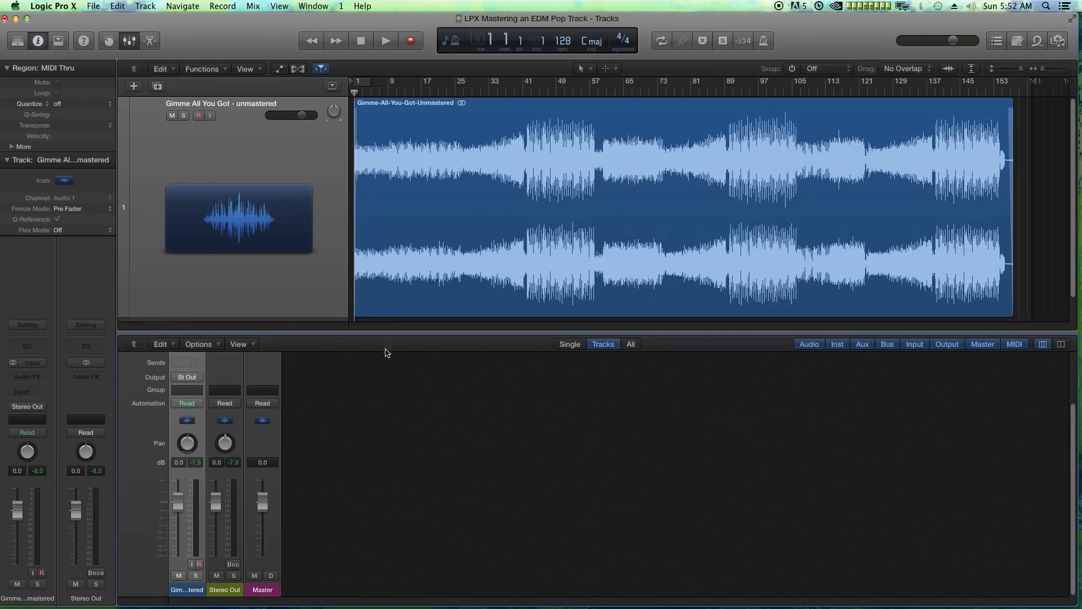
drag(379, 333, 376, 269)
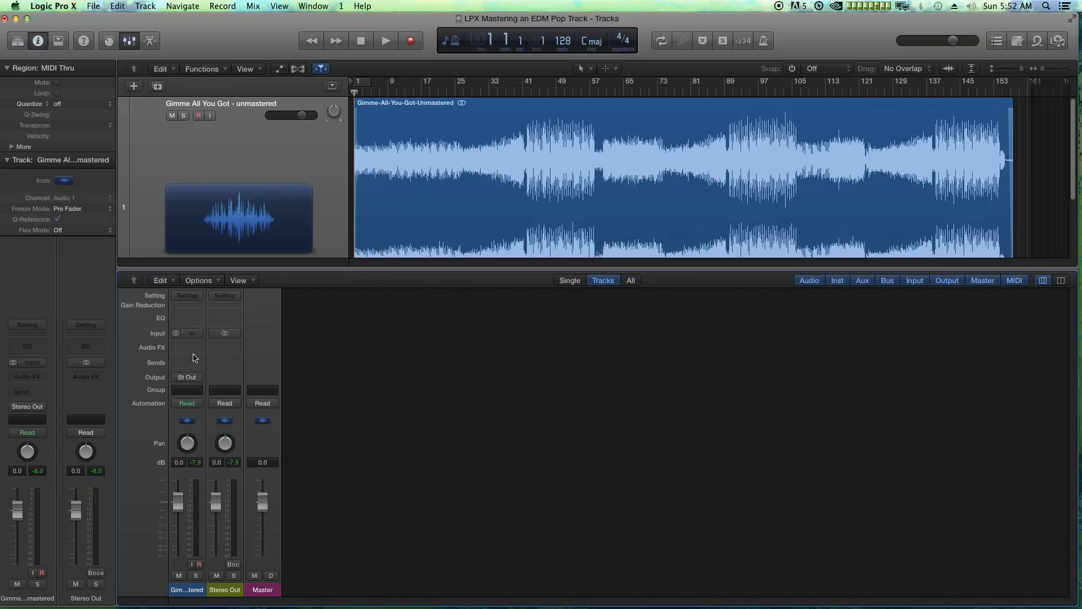
click(231, 178)
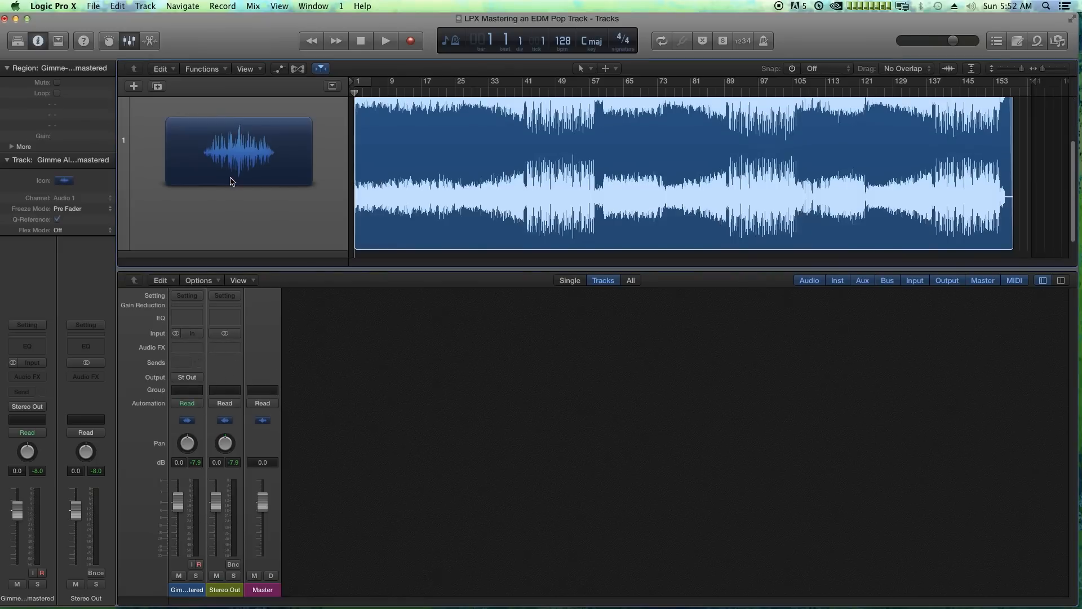
Insert a stereo Linear Phase EQ in the first audio effect slot of the unmastered track's channel.
click(187, 347)
mouse_move(248, 397)
mouse_move(292, 402)
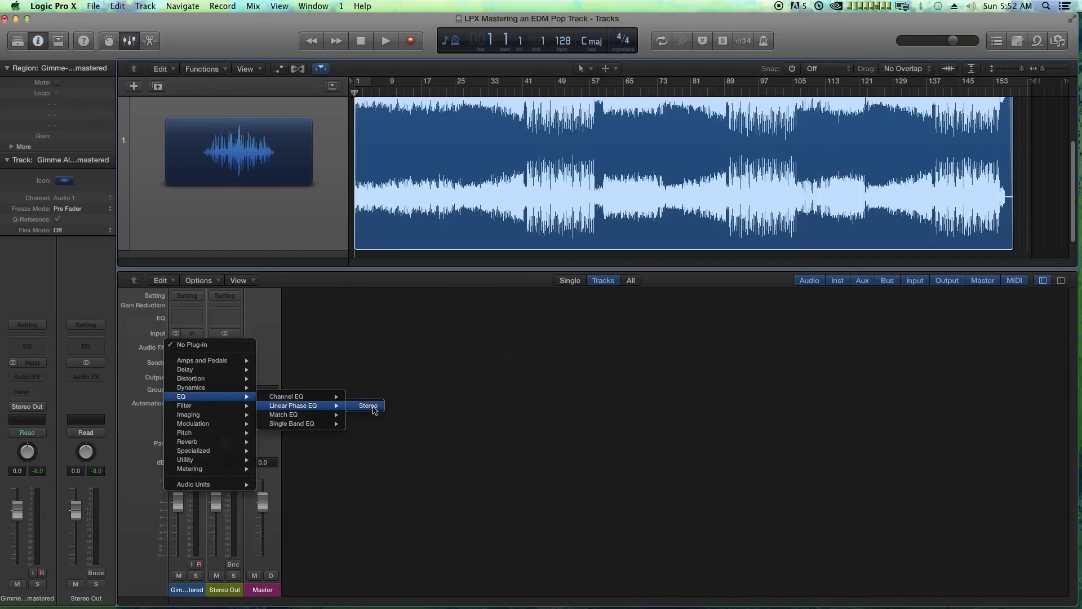
click(373, 406)
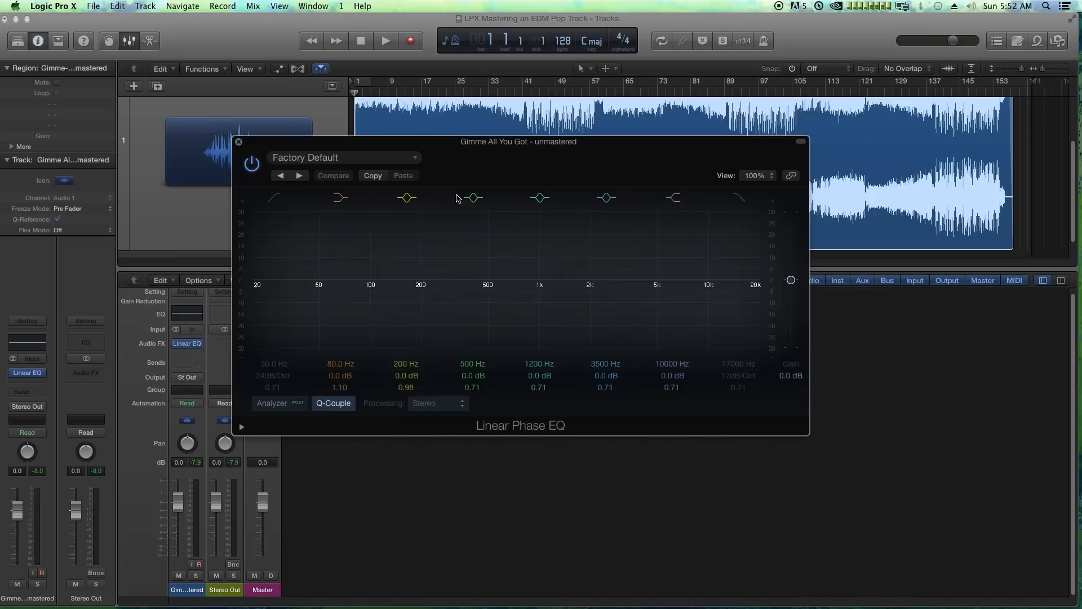
Switch off the 80, 200, 500, 1200, 3500 and 10000 Hz bands in the Linear Phase EQ.
click(340, 197)
click(406, 197)
click(473, 198)
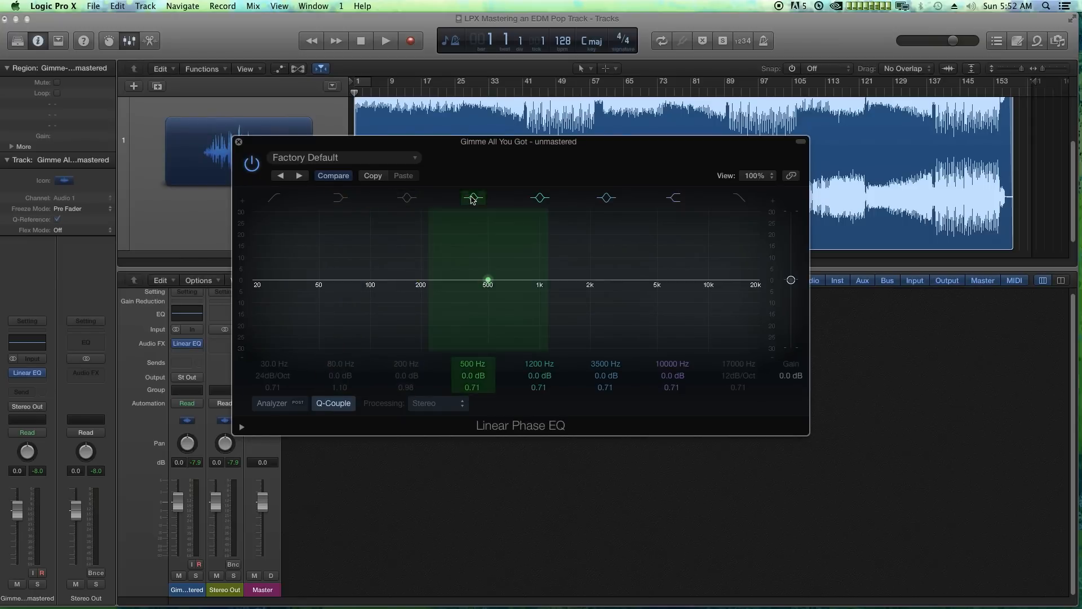
click(540, 197)
click(606, 197)
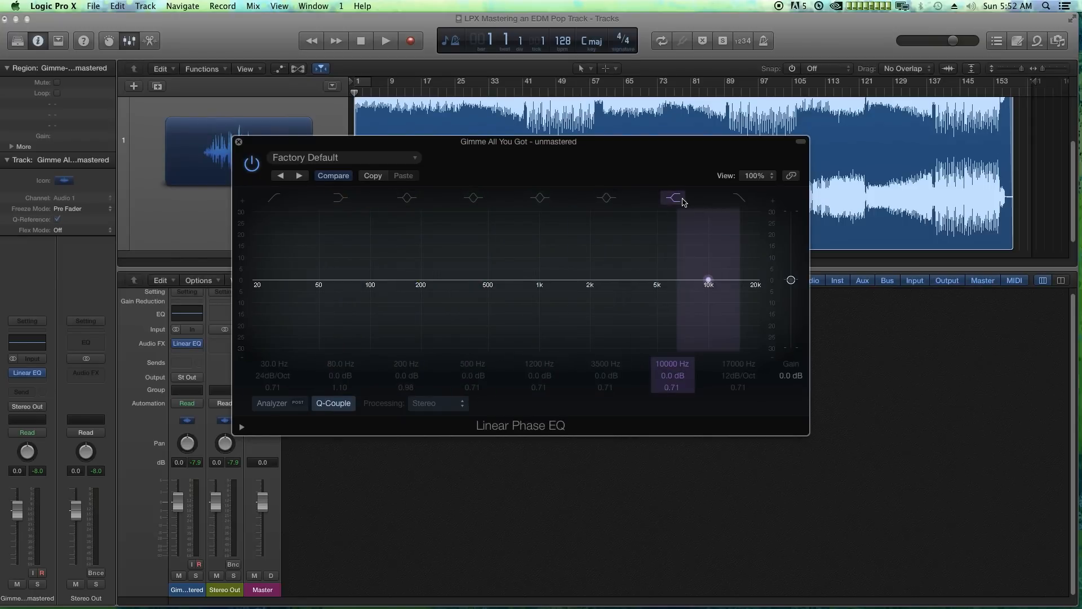
click(673, 198)
Enable the EQ's low-cut band with a 48 dB/Oct slope at 23 Hz, and close the plug-in window.
click(274, 197)
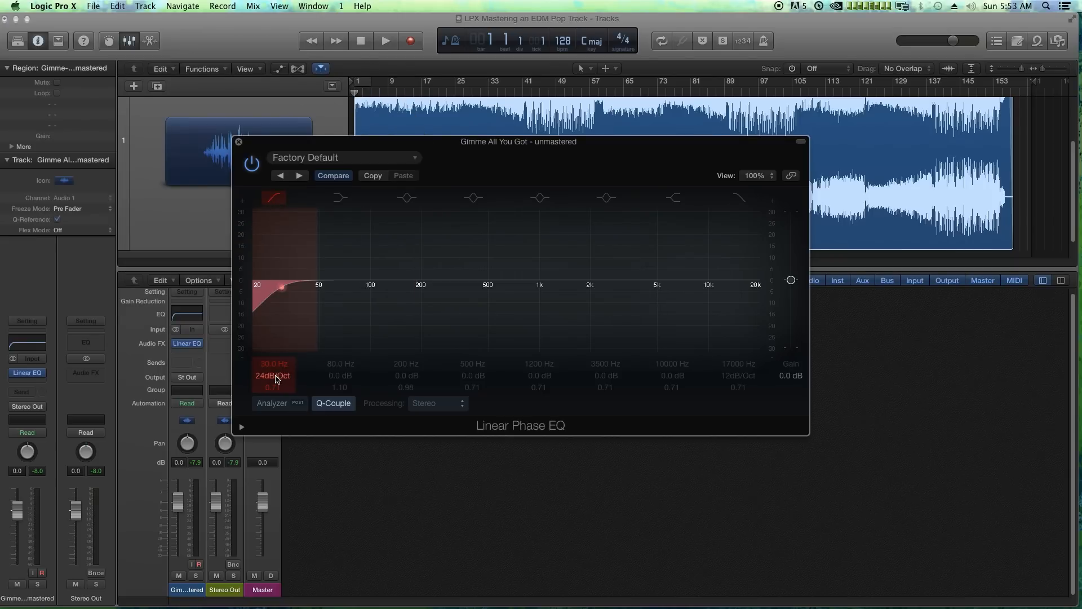
drag(275, 376, 275, 361)
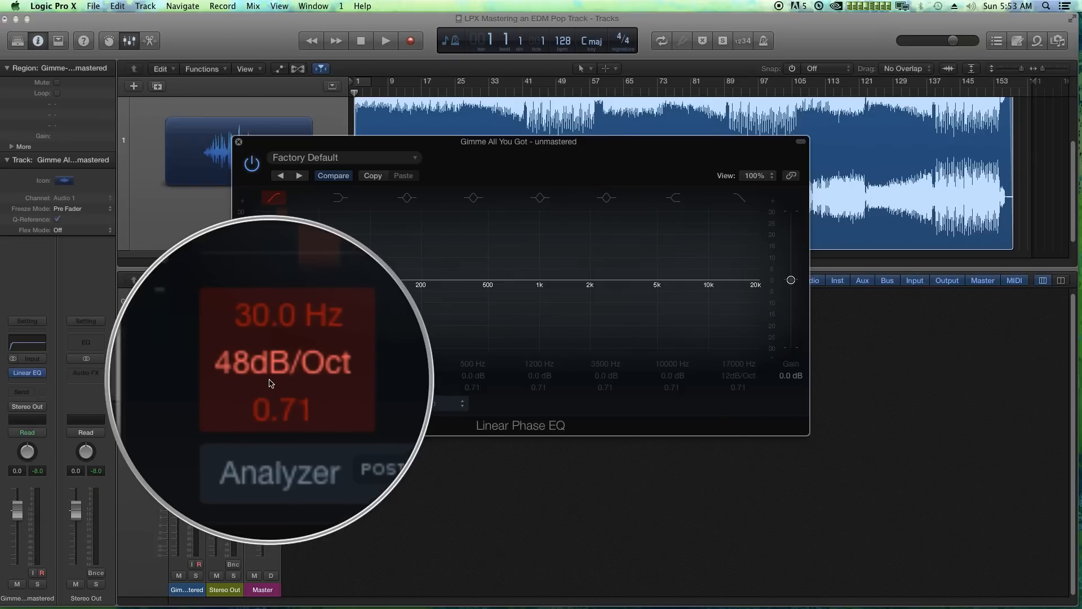
double_click(271, 364)
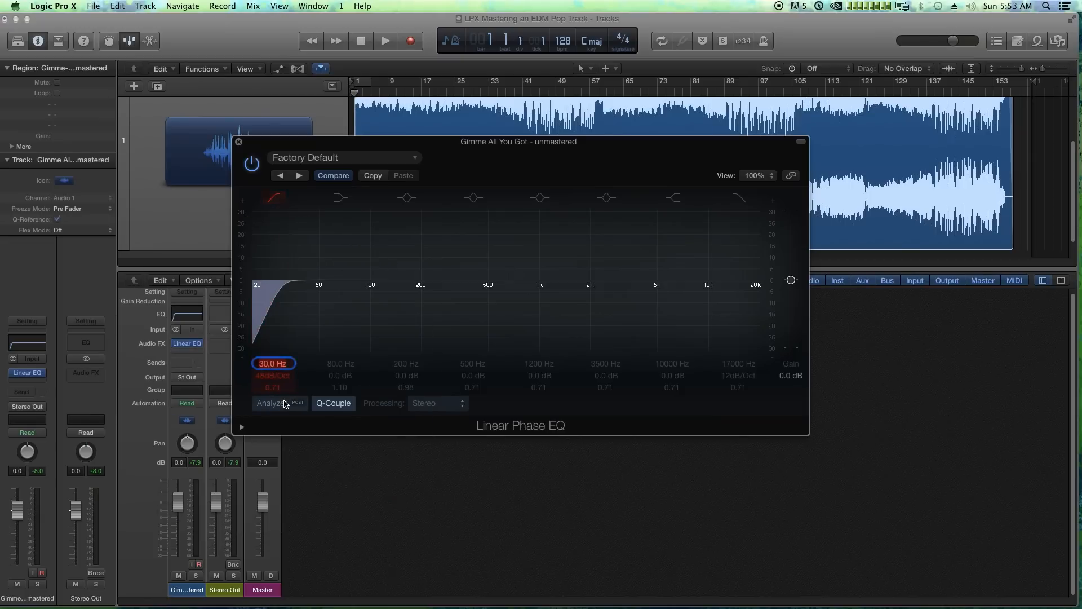
text(23)
key(Return)
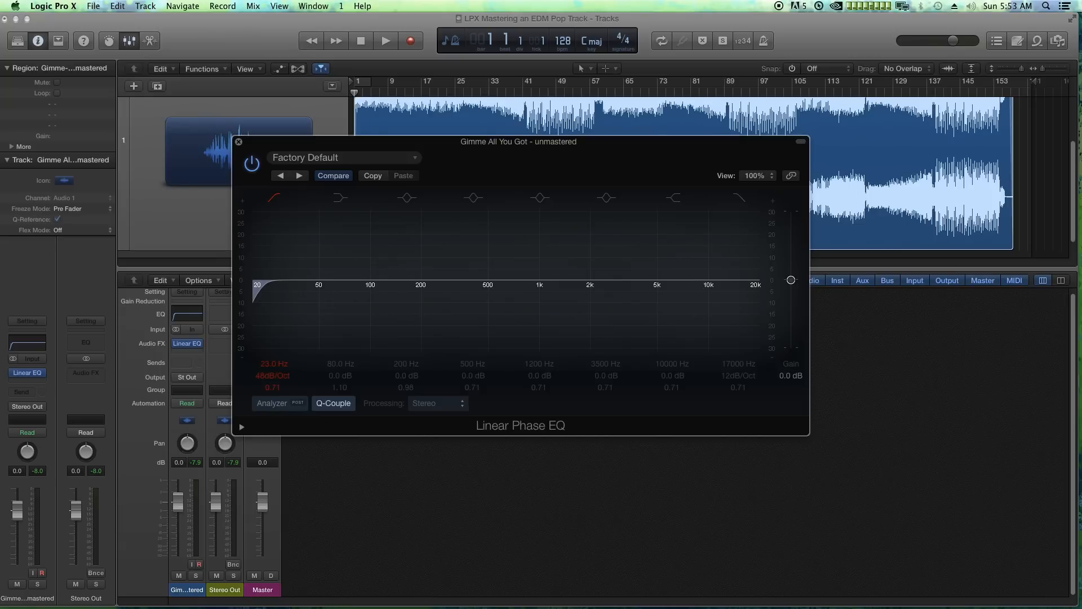
click(239, 142)
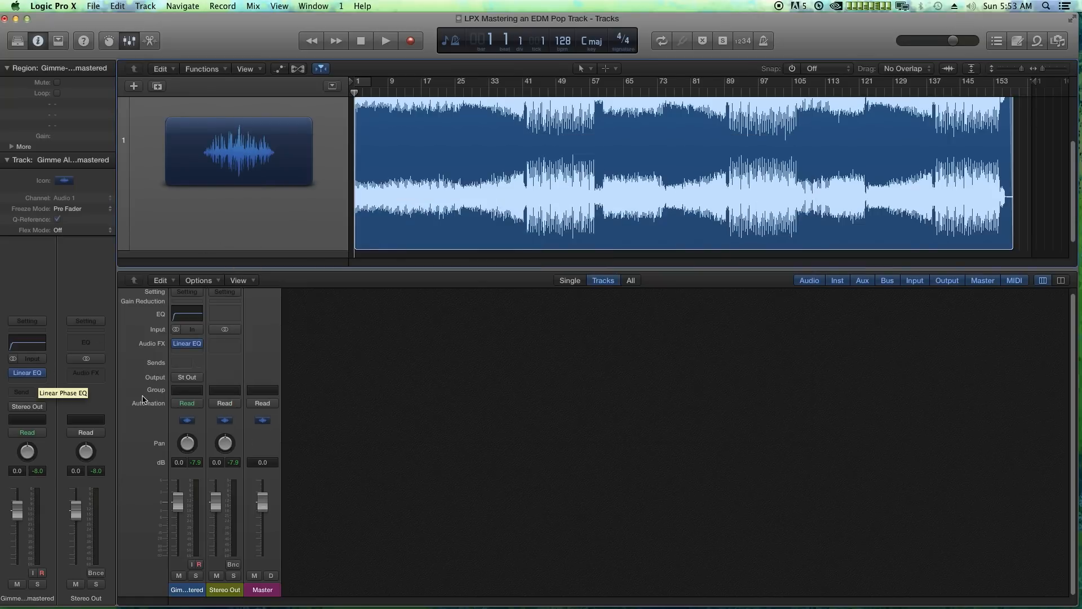
Insert a stereo Exciter below the Linear Phase EQ on the unmastered track and move its window onto the empty mixer area.
click(184, 352)
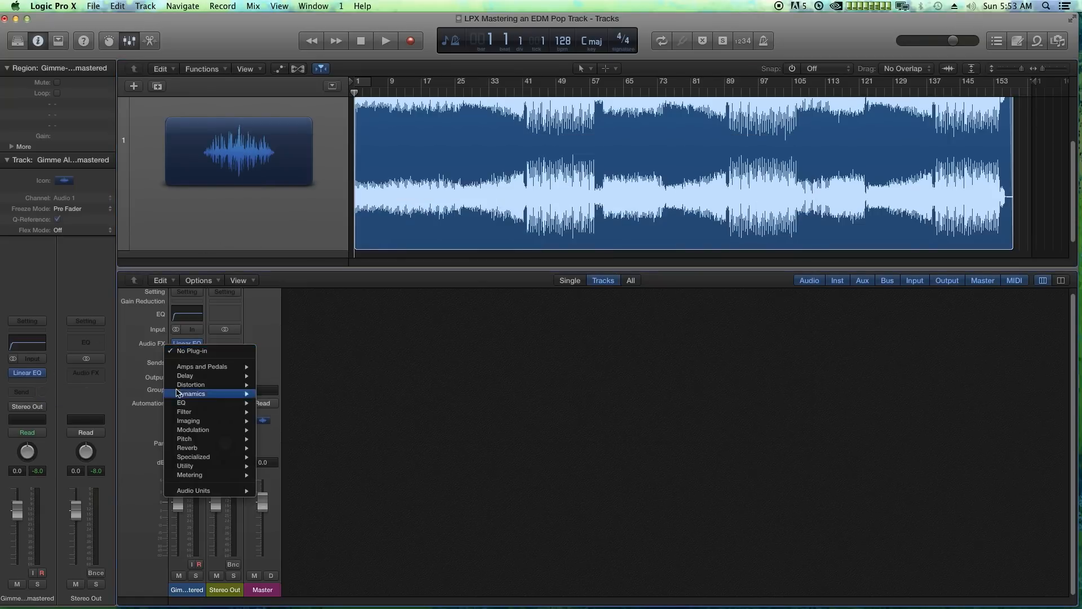
mouse_move(225, 456)
mouse_move(298, 457)
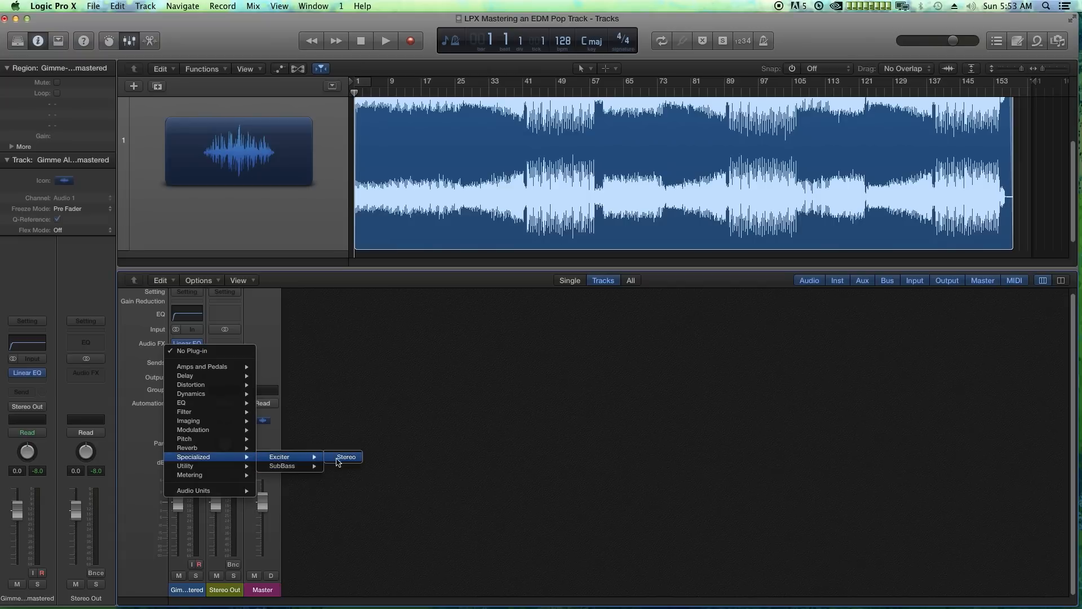
click(344, 457)
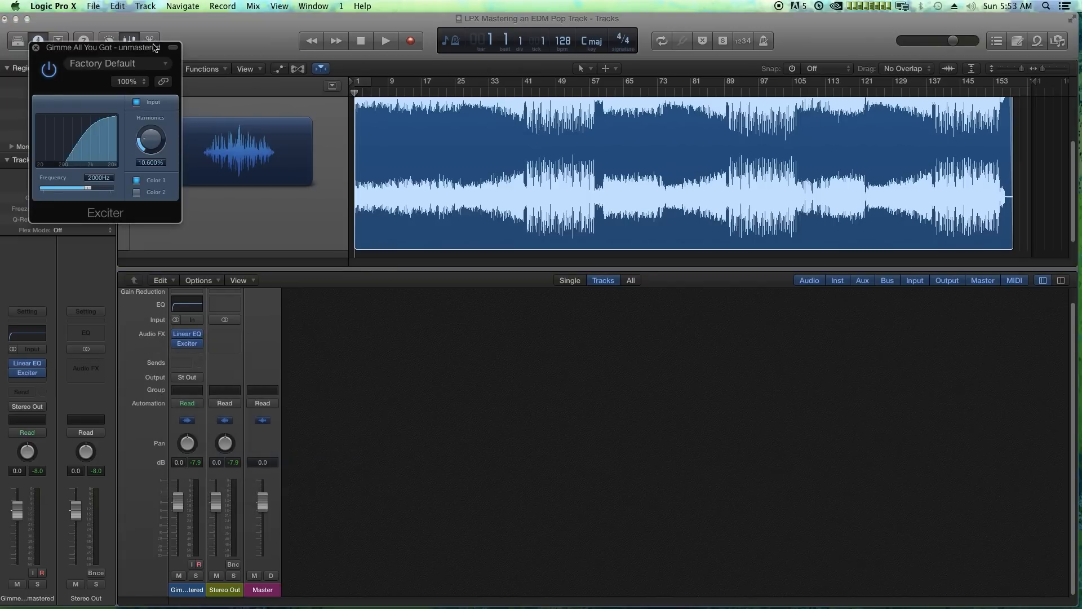
drag(154, 47, 538, 335)
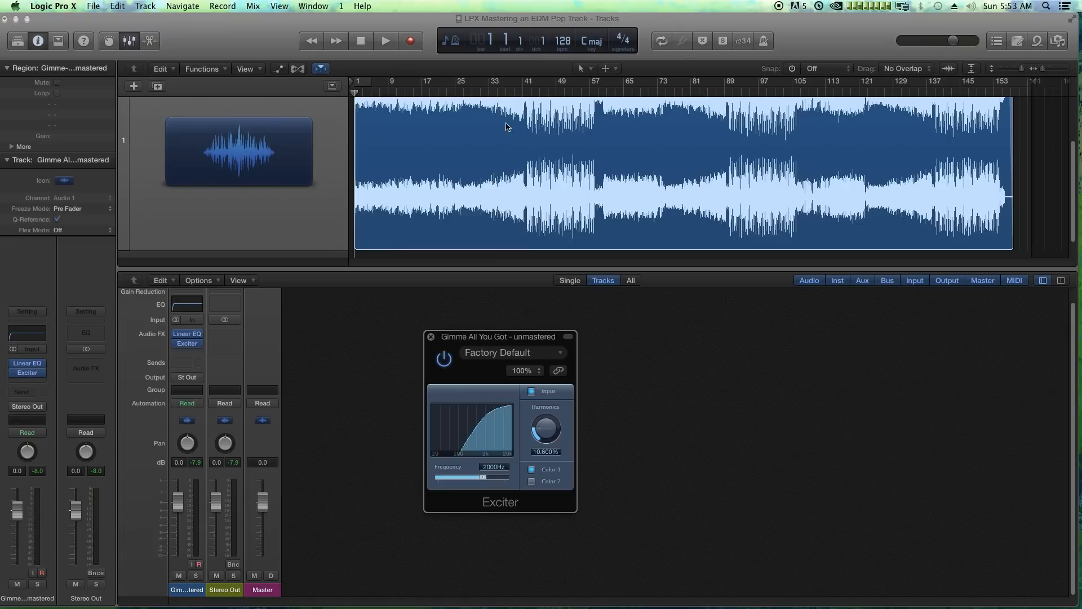
Move the playhead to bar 15 and enlarge the Exciter window to a 200% view.
click(412, 94)
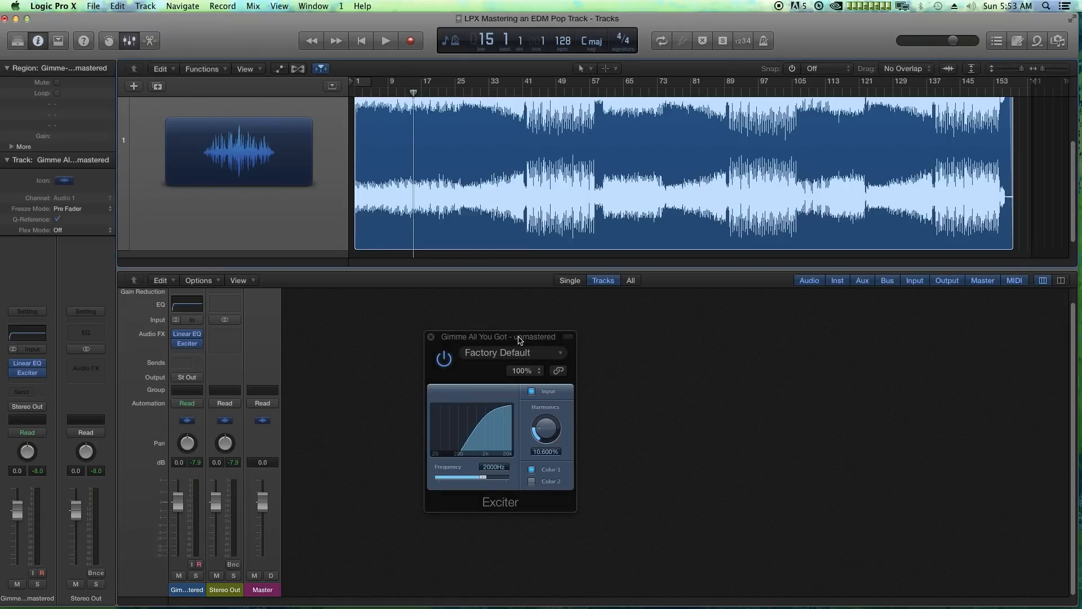
drag(519, 340, 489, 282)
drag(546, 453, 737, 561)
drag(581, 282, 573, 248)
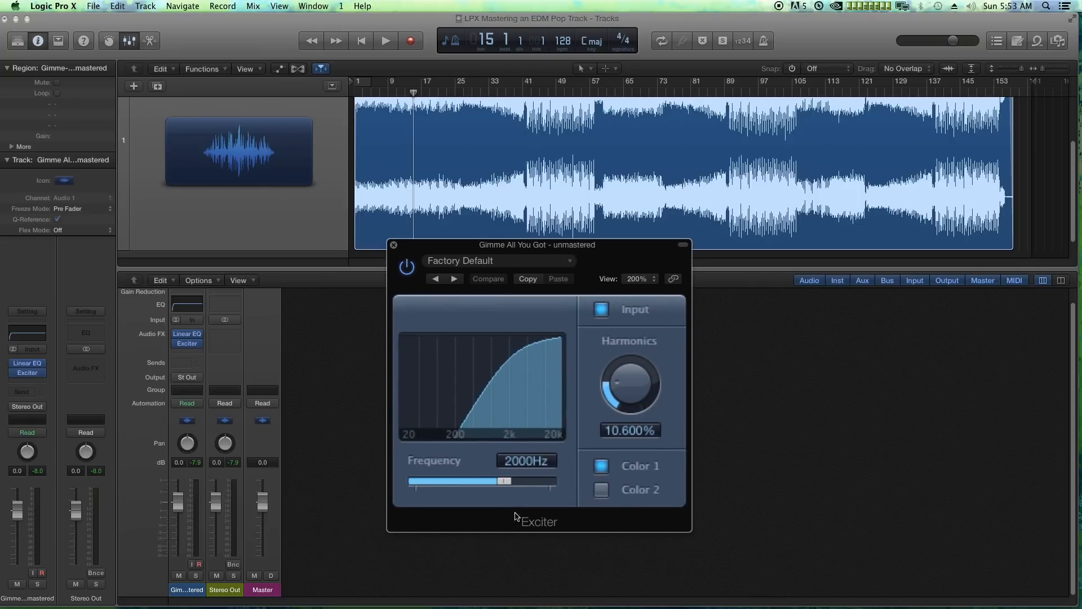
Set the Exciter to 690 Hz with Color 2 selected and turn its harmonics down to 0%.
mouse_move(505, 484)
mouse_down()
mouse_move(427, 483)
mouse_move(503, 490)
mouse_move(473, 487)
mouse_move(494, 486)
mouse_up()
click(601, 489)
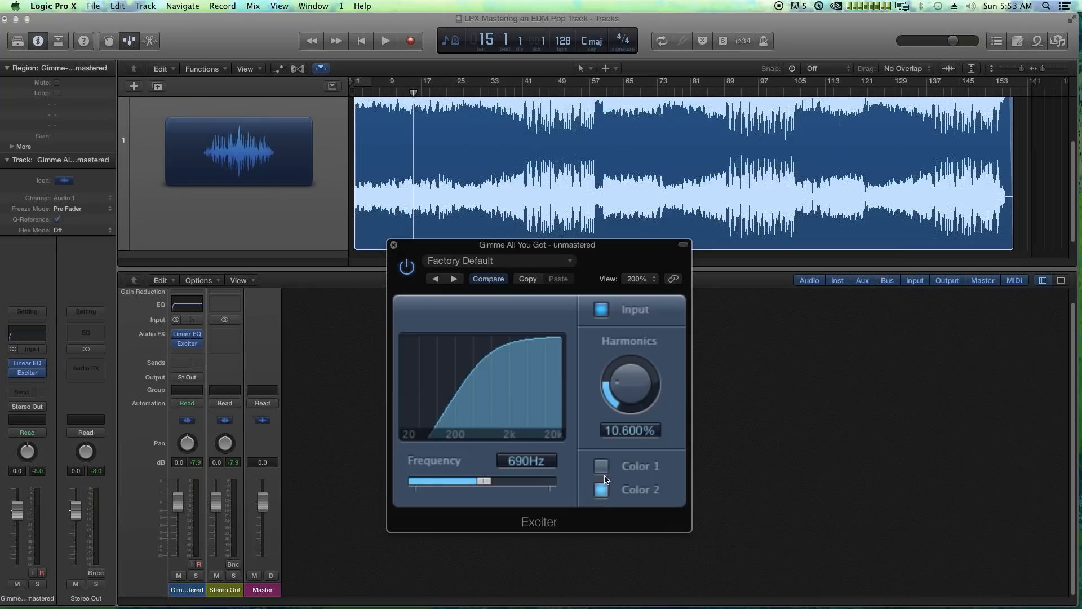
click(602, 465)
click(601, 490)
click(601, 491)
click(602, 489)
drag(641, 394, 641, 443)
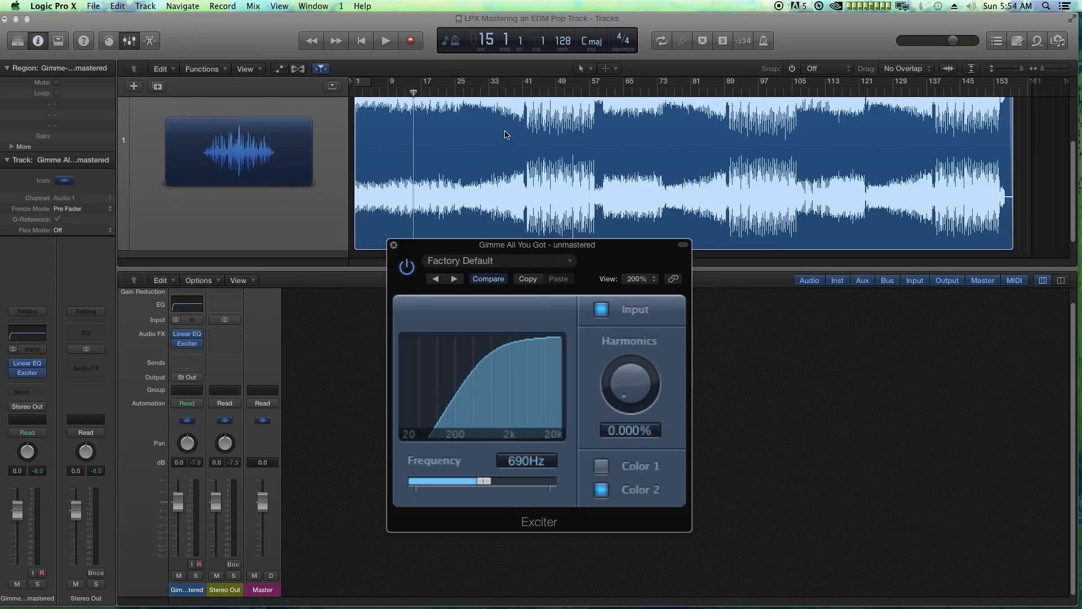
While playing from bar 23, adjust the Exciter by ear to a frequency of 1400 Hz and harmonics of 15.7%.
click(448, 92)
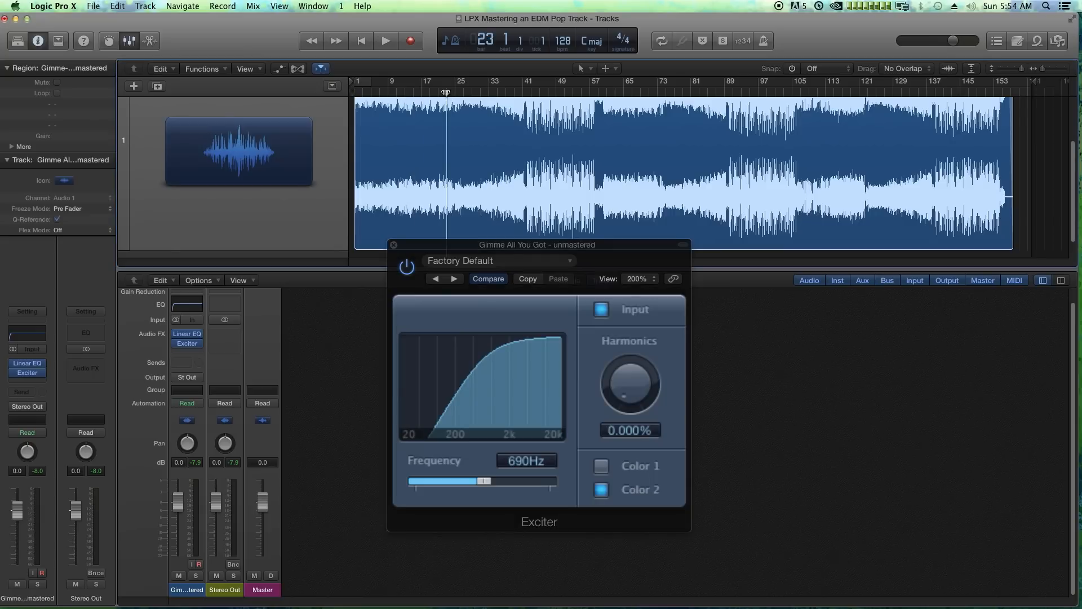
key(space)
drag(628, 386, 638, 353)
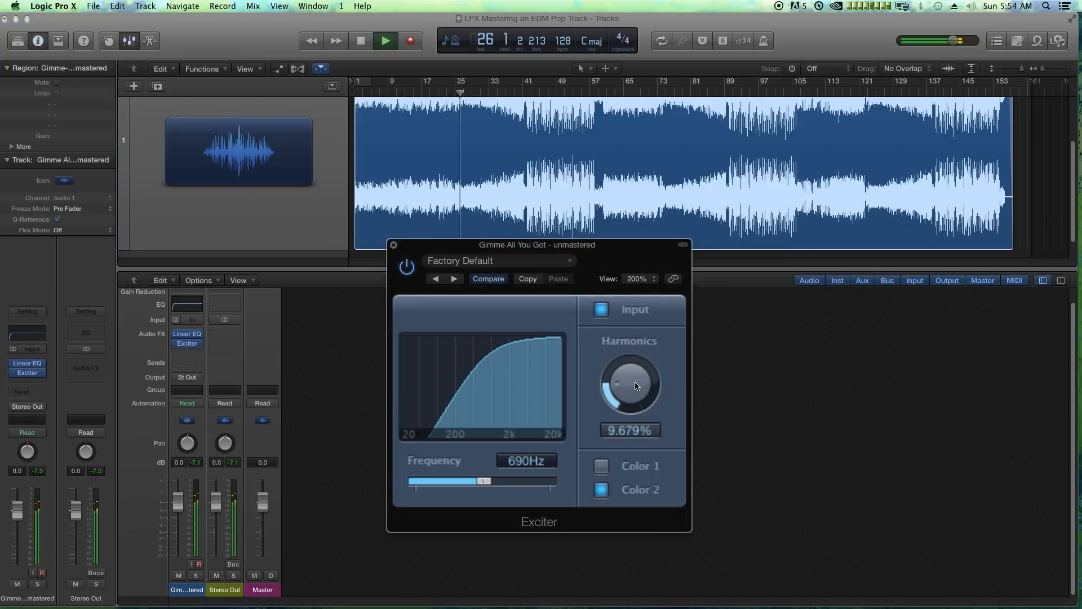
drag(484, 481, 495, 484)
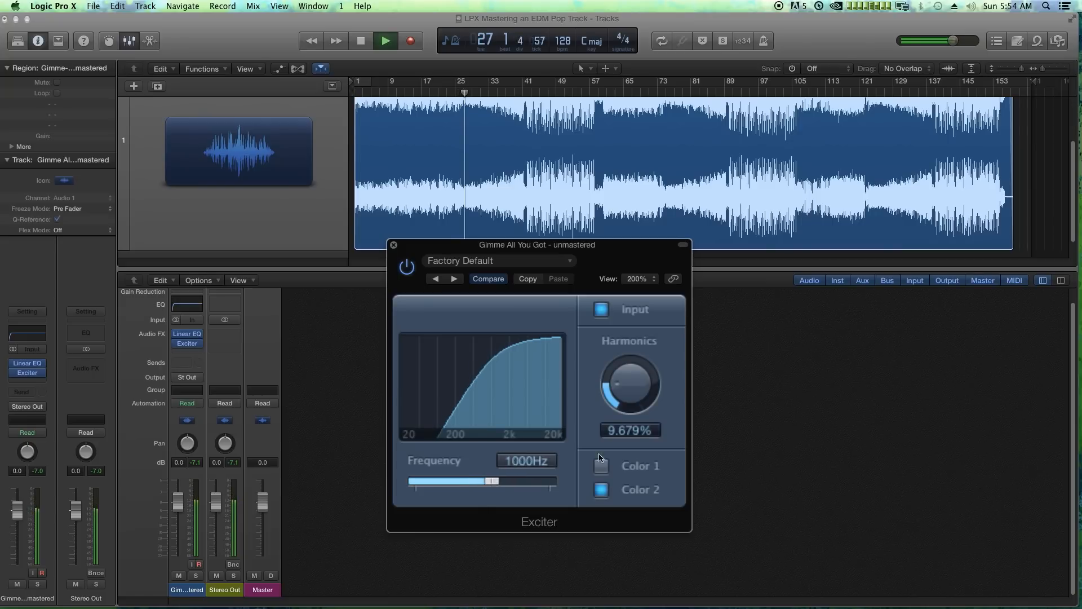
drag(630, 395, 631, 409)
drag(495, 482, 478, 482)
mouse_move(627, 389)
mouse_down()
mouse_move(624, 365)
mouse_move(624, 392)
mouse_up()
drag(478, 482, 513, 486)
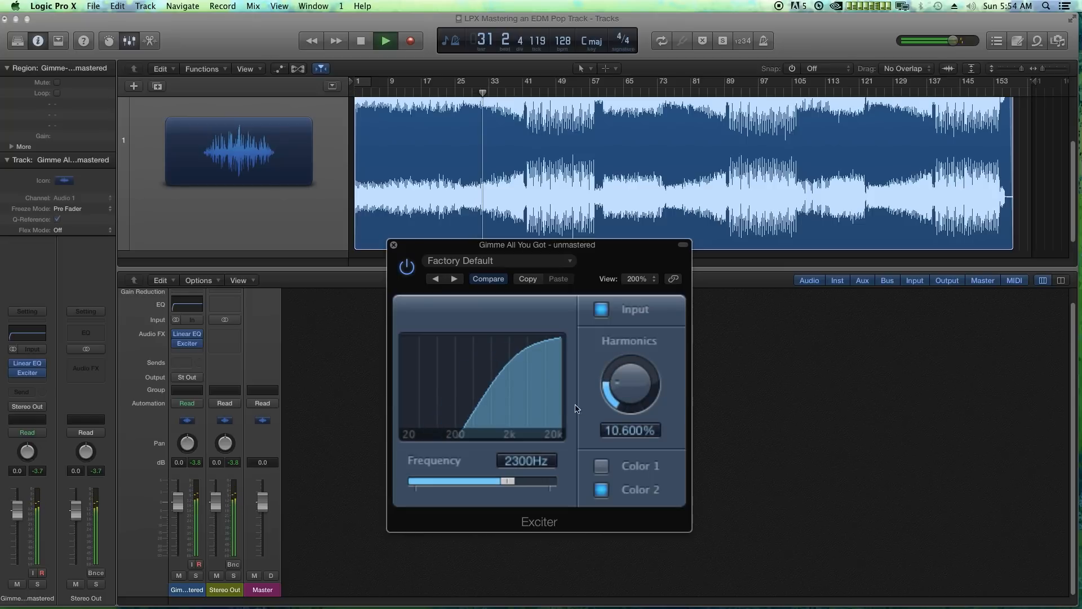
mouse_move(631, 386)
mouse_down()
mouse_move(631, 363)
mouse_move(632, 383)
mouse_up()
drag(508, 481, 499, 479)
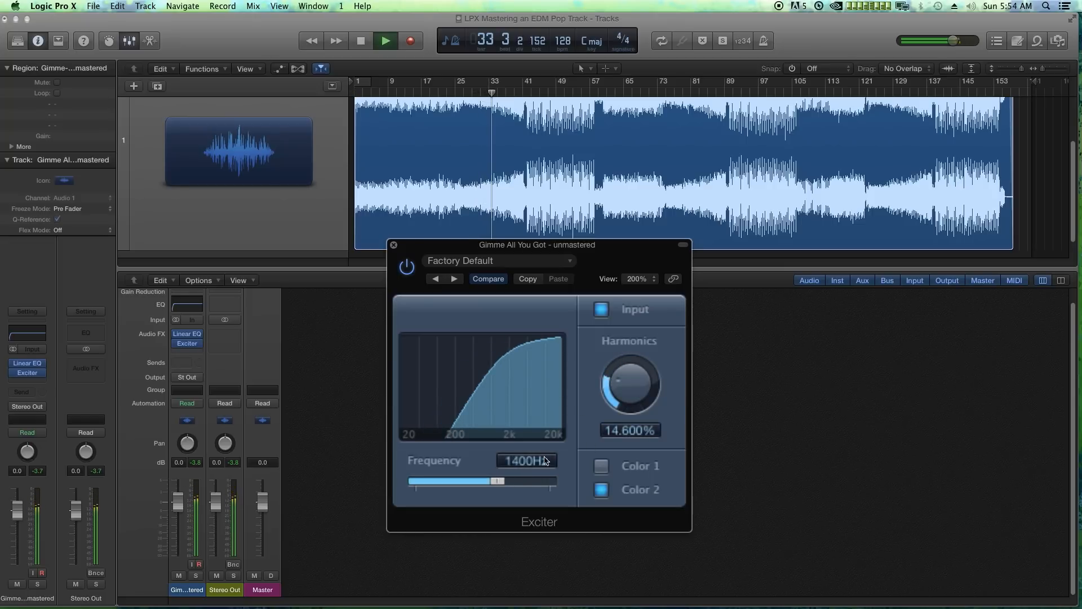
drag(631, 384, 632, 382)
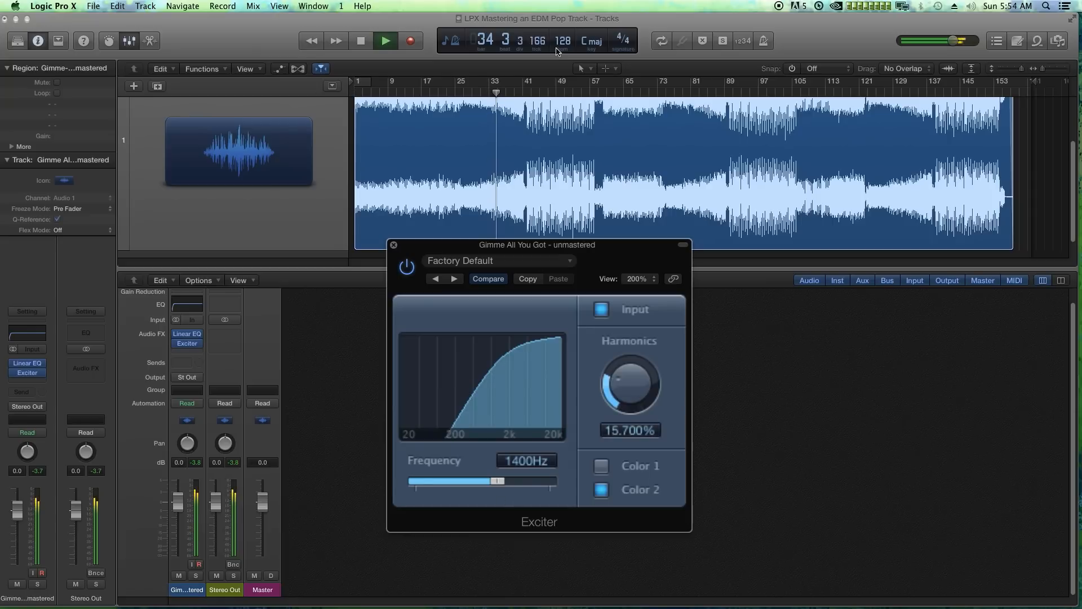
Play the loud section from around bar 41 and try the Exciter with harmonics at 56.2% and Color 1.
key(space)
click(523, 91)
key(space)
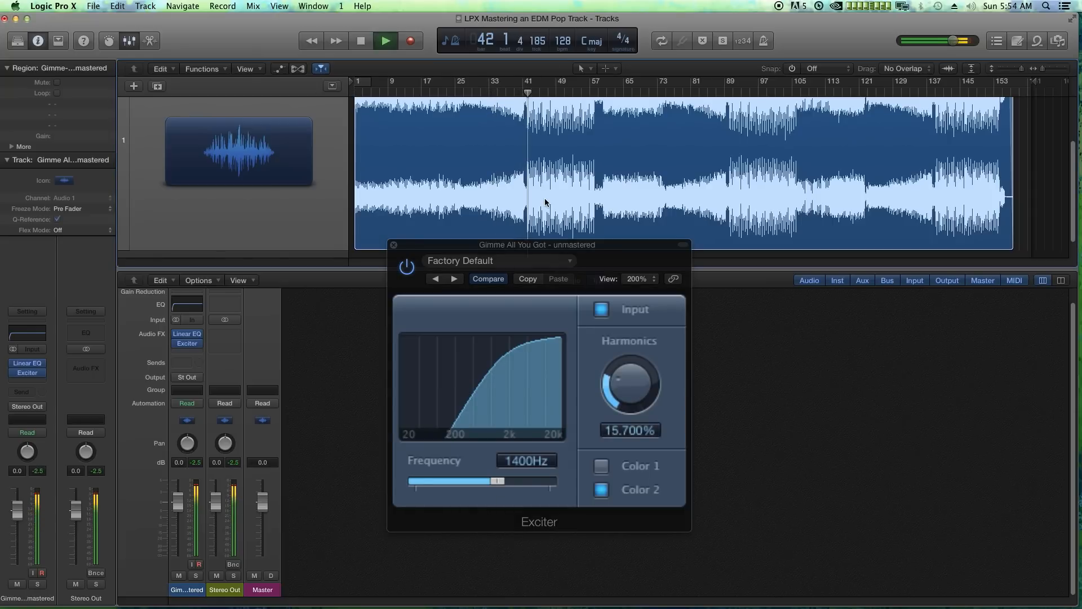
drag(630, 383, 632, 338)
click(607, 468)
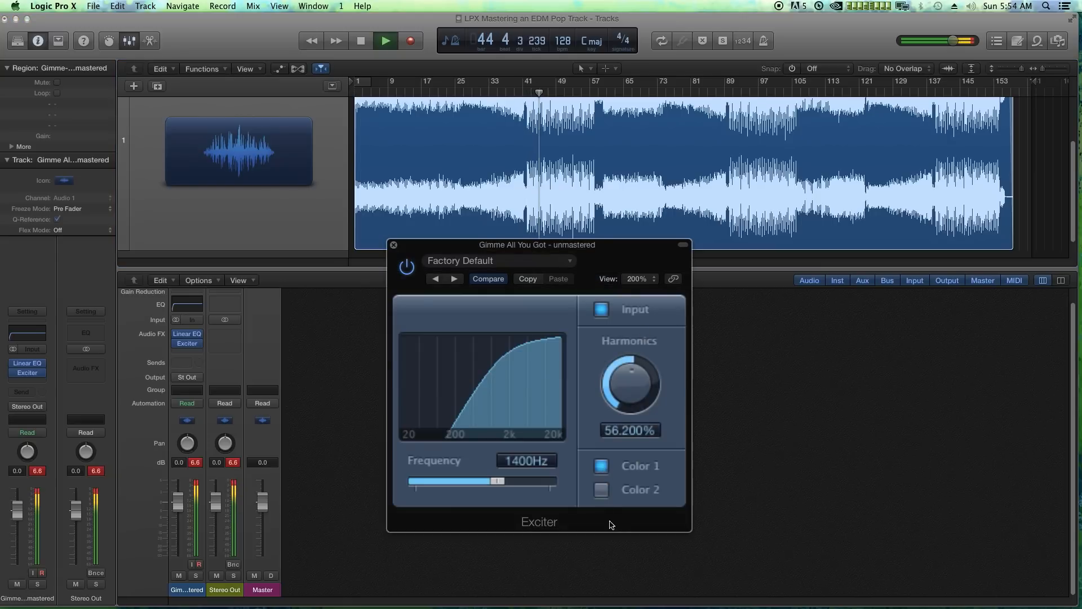
Switch the Exciter back to Color 2 with harmonics at 8%, and reset the channel's peak level display.
click(602, 489)
drag(625, 406, 642, 451)
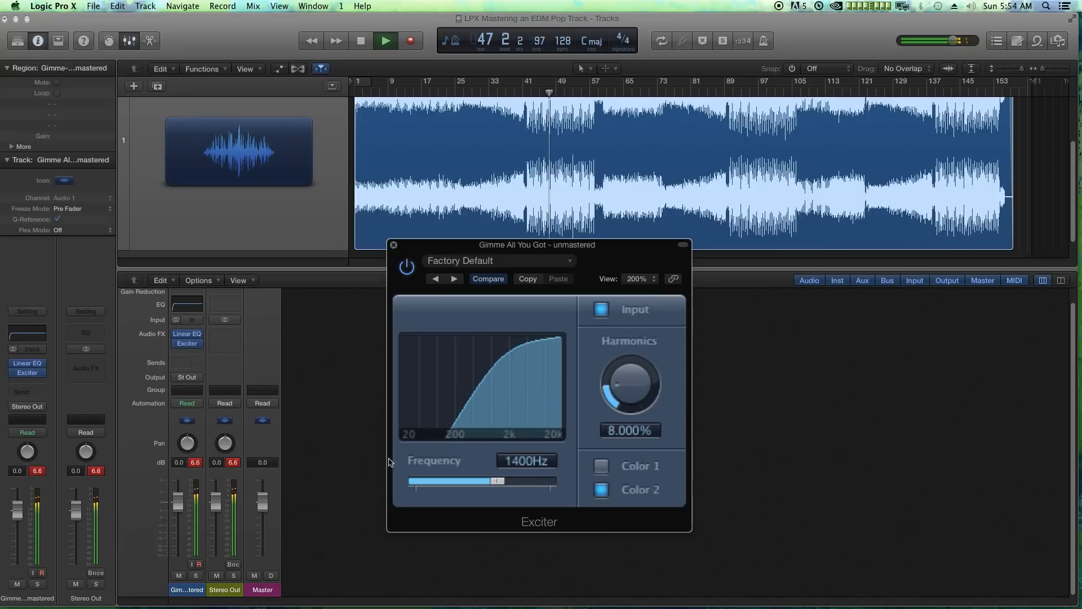
click(196, 463)
Compare the playing mix with the Exciter bypassed and active, and stop playback and close the Exciter.
click(408, 265)
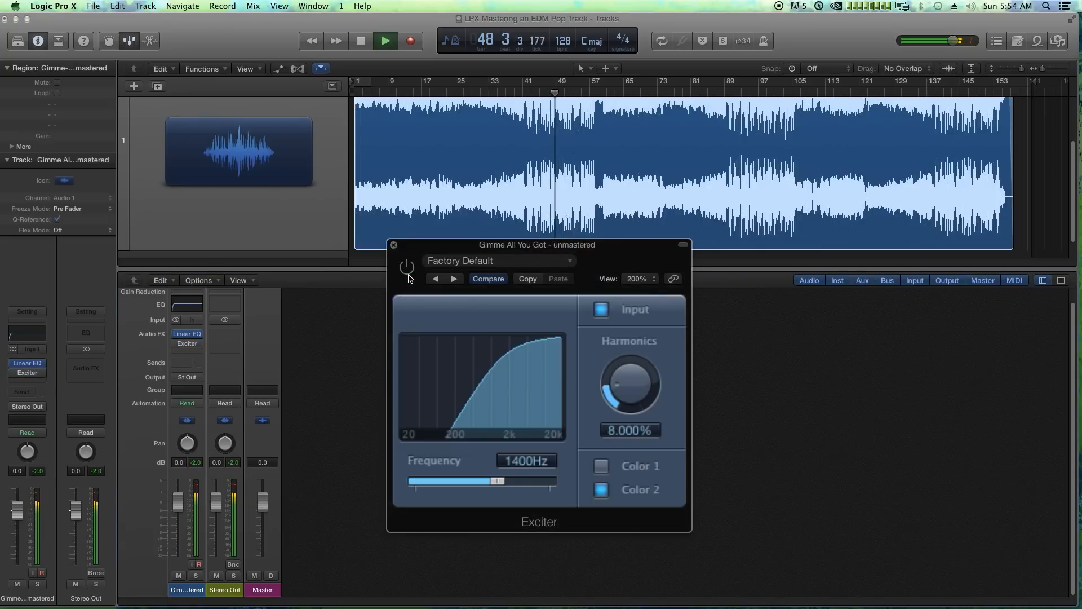
click(409, 274)
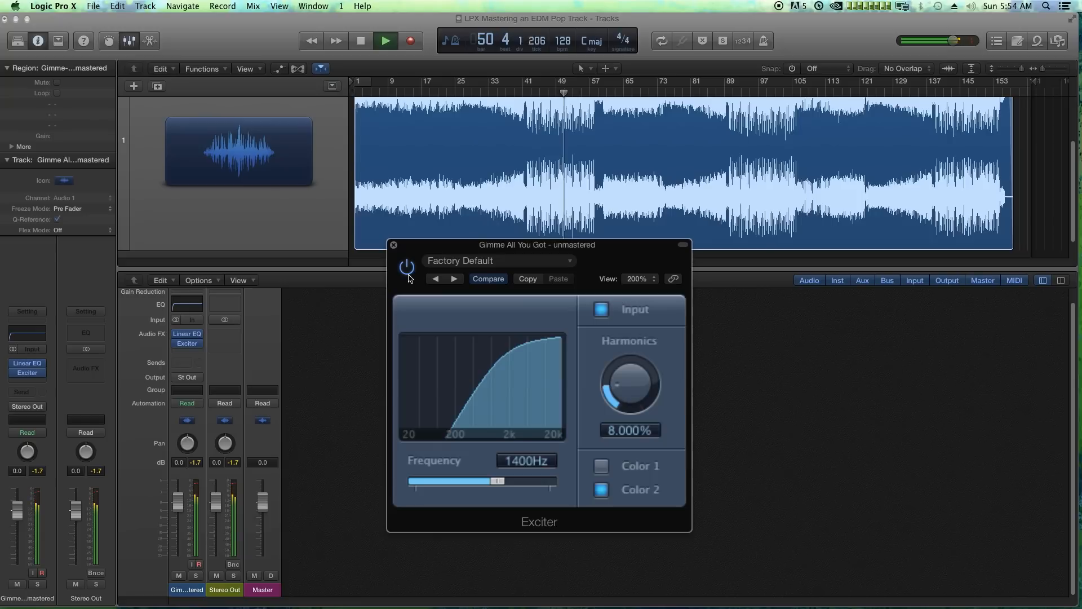
key(space)
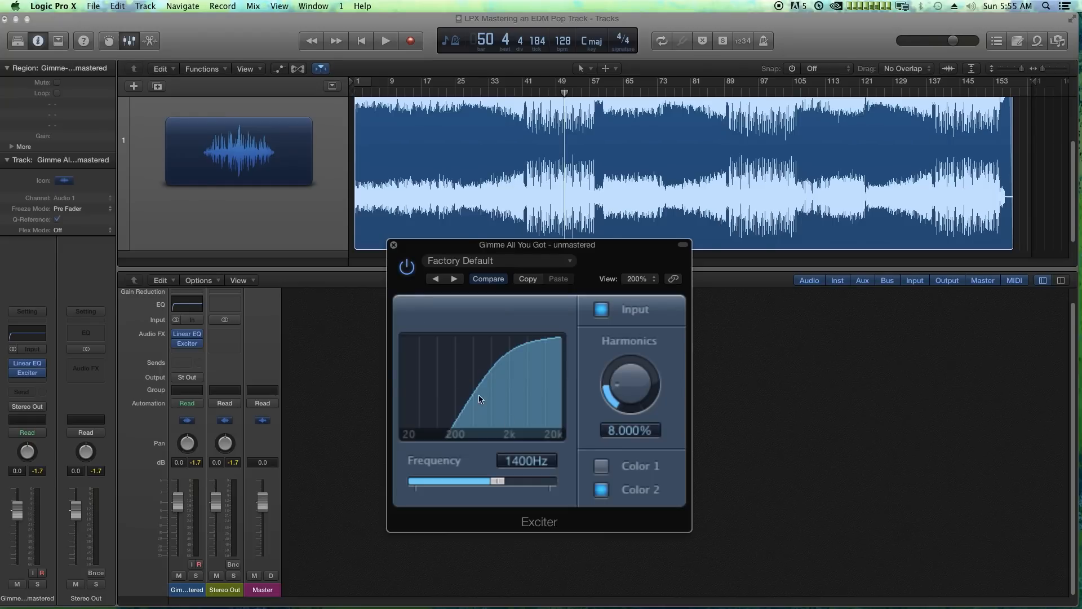
click(393, 246)
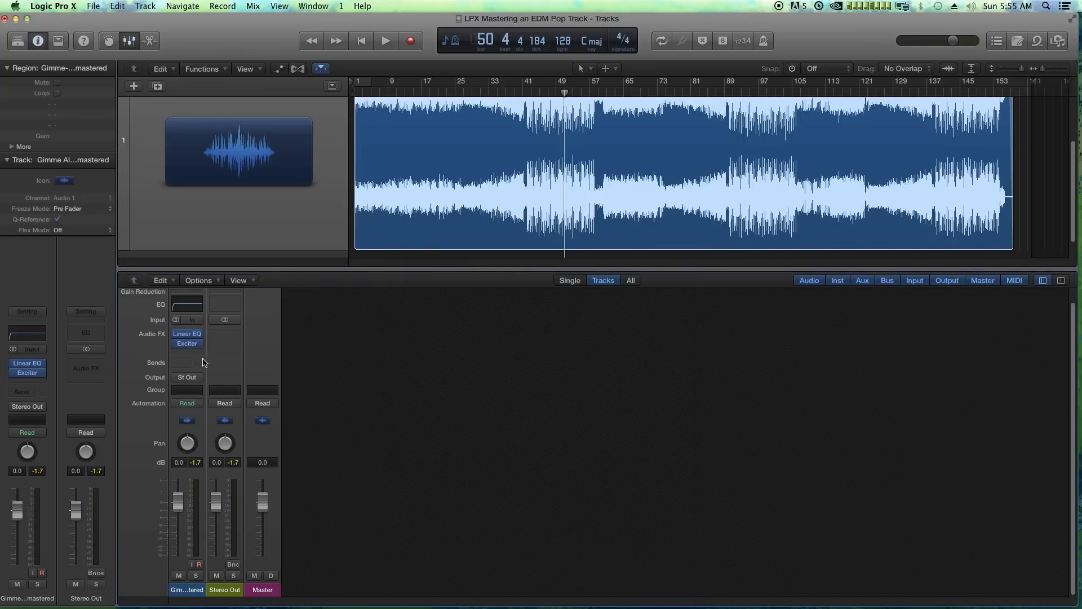
Lower the Linear Phase EQ's overall gain to -2.6 dB and close its window.
click(189, 338)
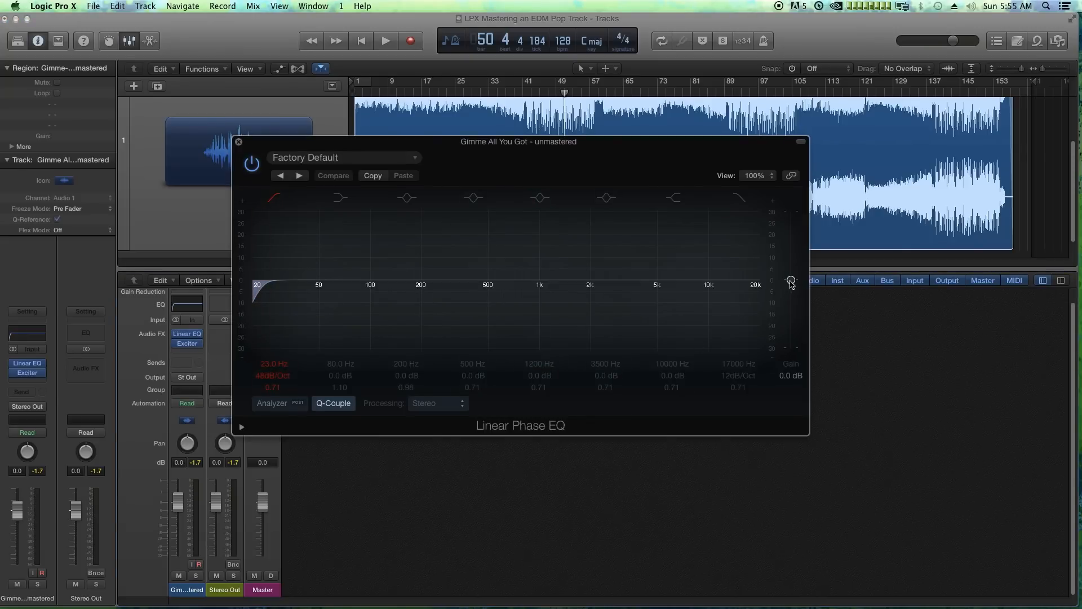
drag(791, 280, 799, 290)
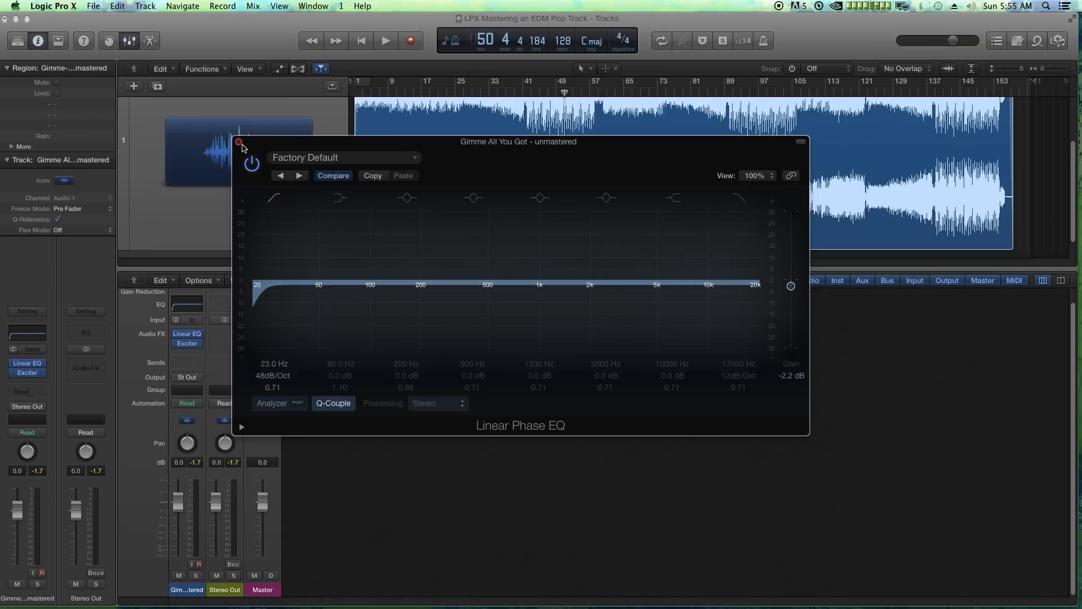
drag(792, 288, 792, 291)
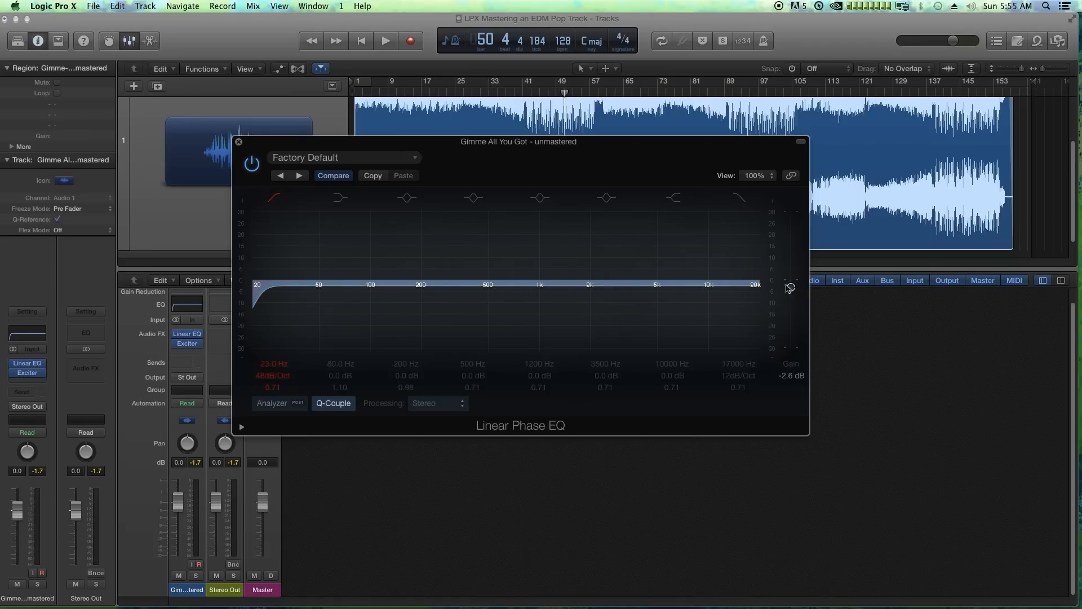
click(239, 143)
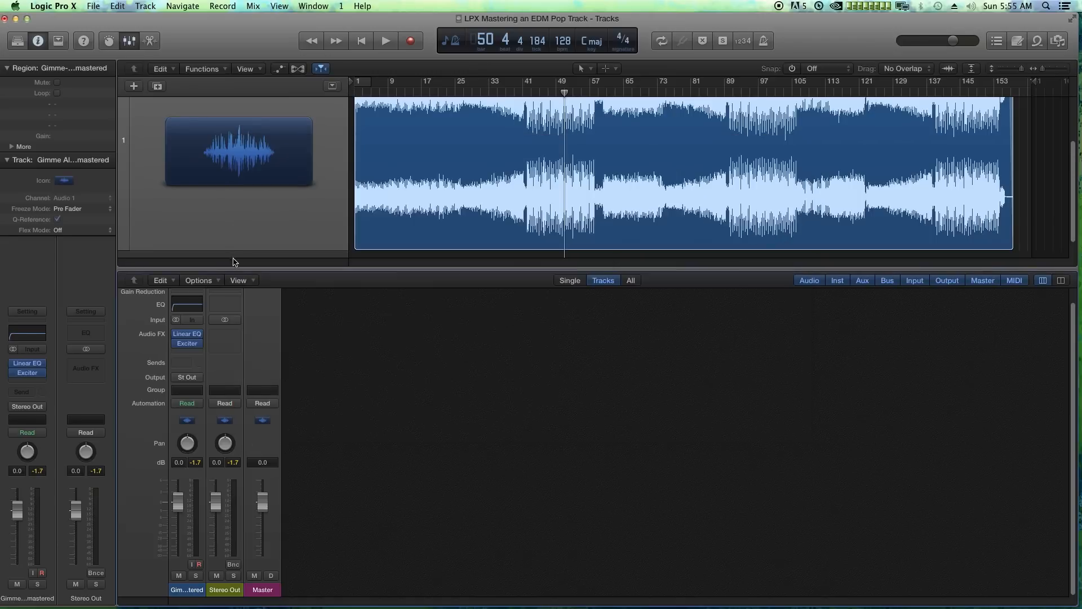
click(191, 337)
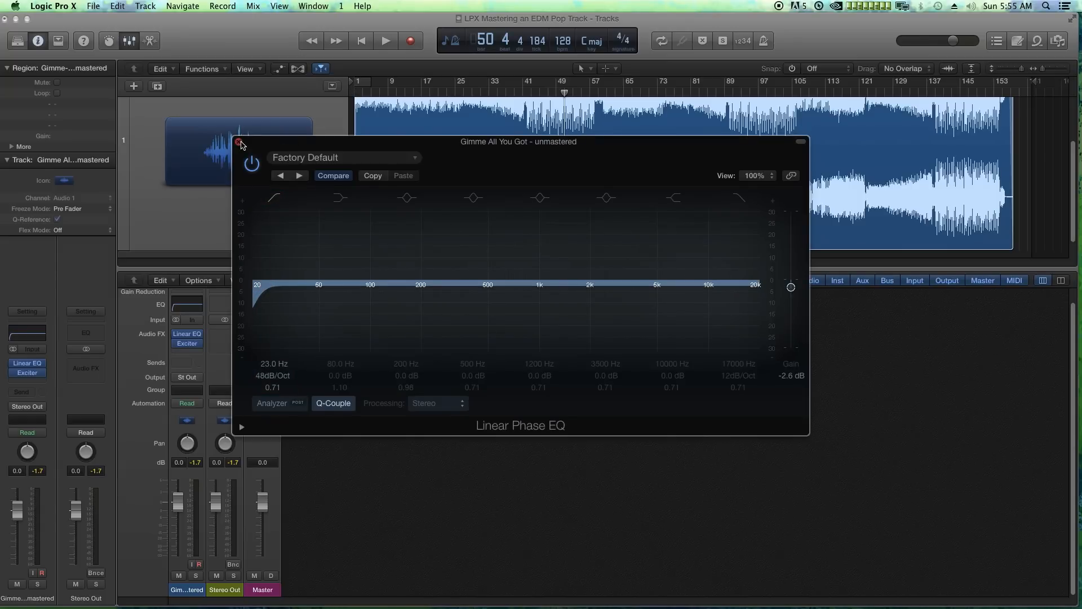
click(238, 141)
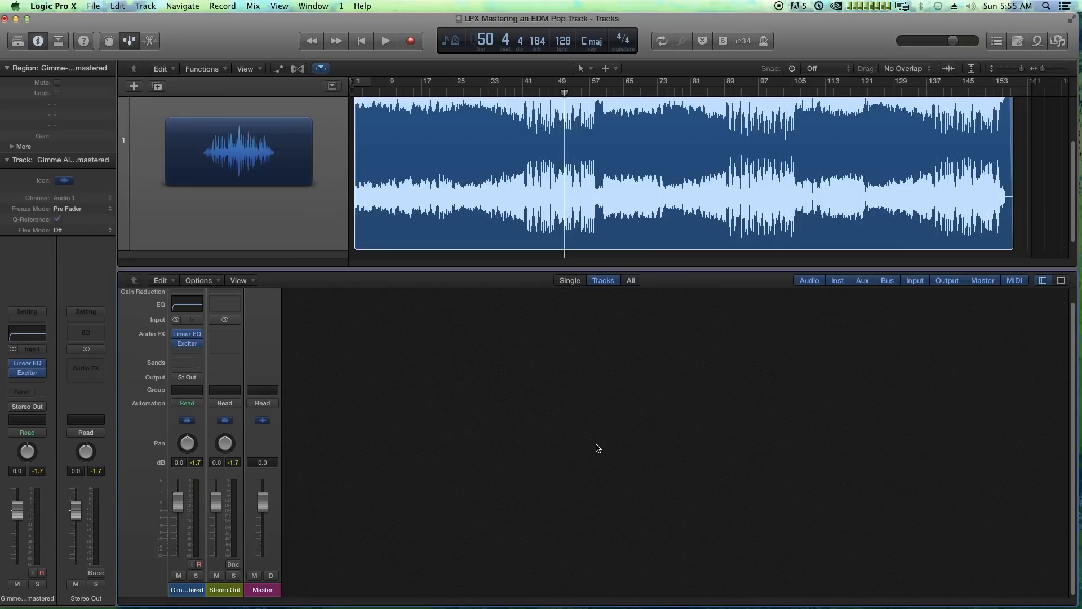
Insert a stereo Multipressor after the Exciter and position its window over the mixer.
click(190, 354)
mouse_move(226, 394)
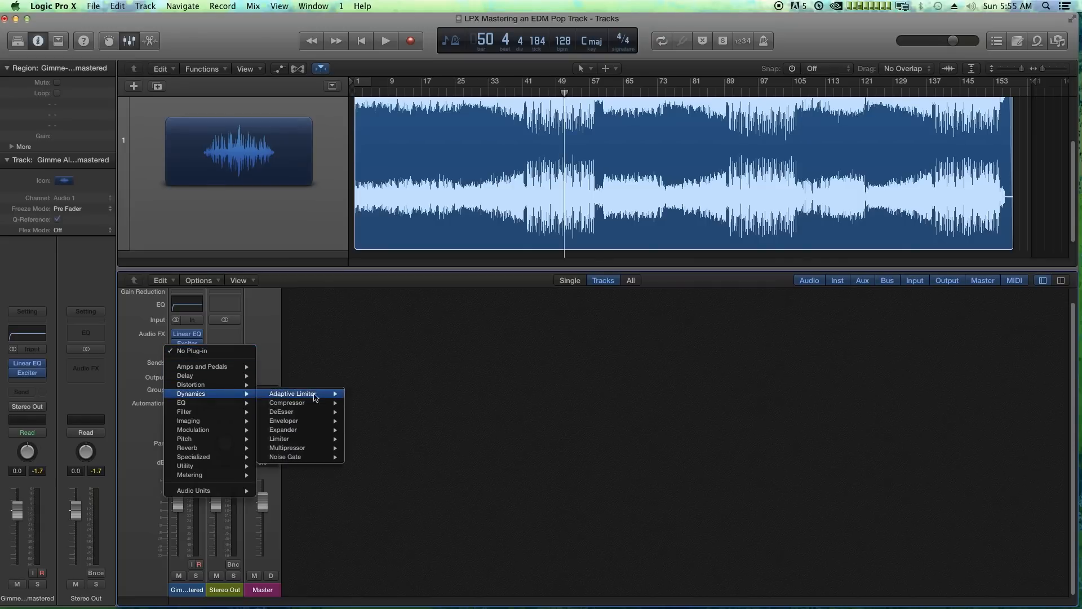
mouse_move(295, 450)
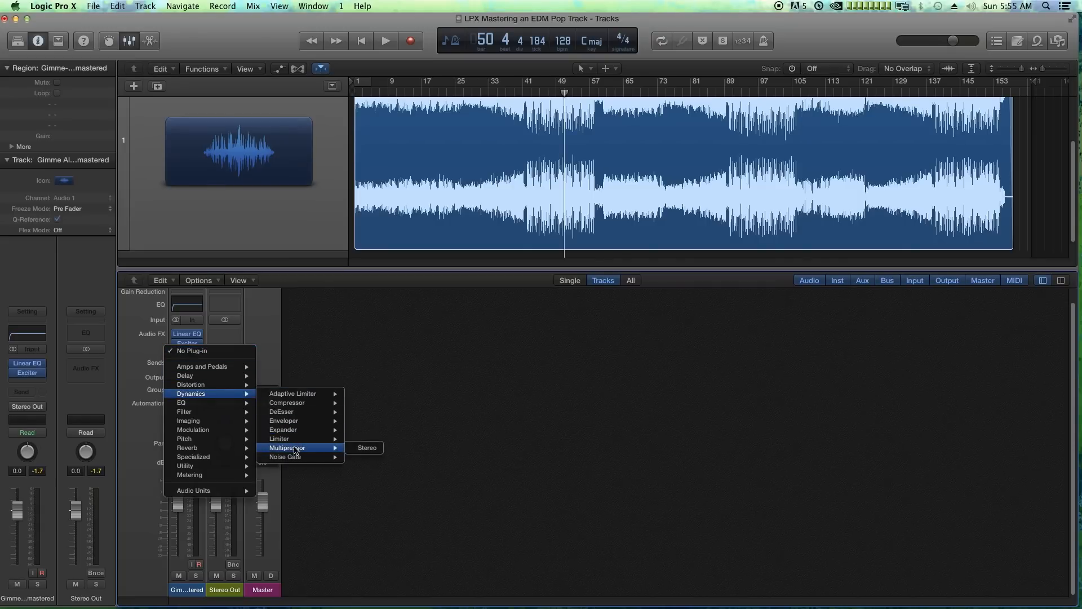
click(367, 448)
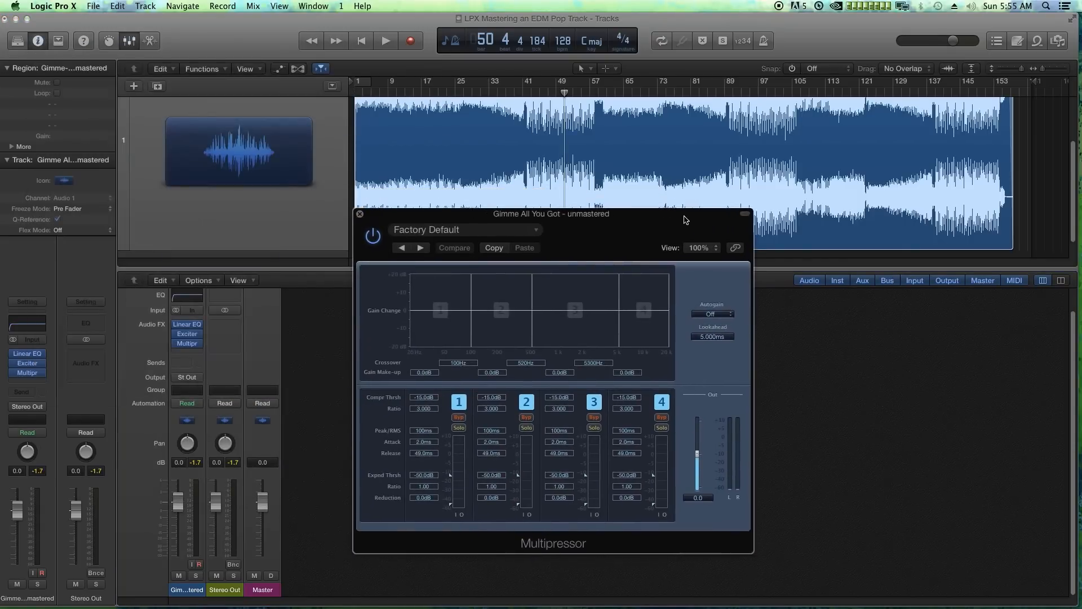
drag(518, 204, 520, 204)
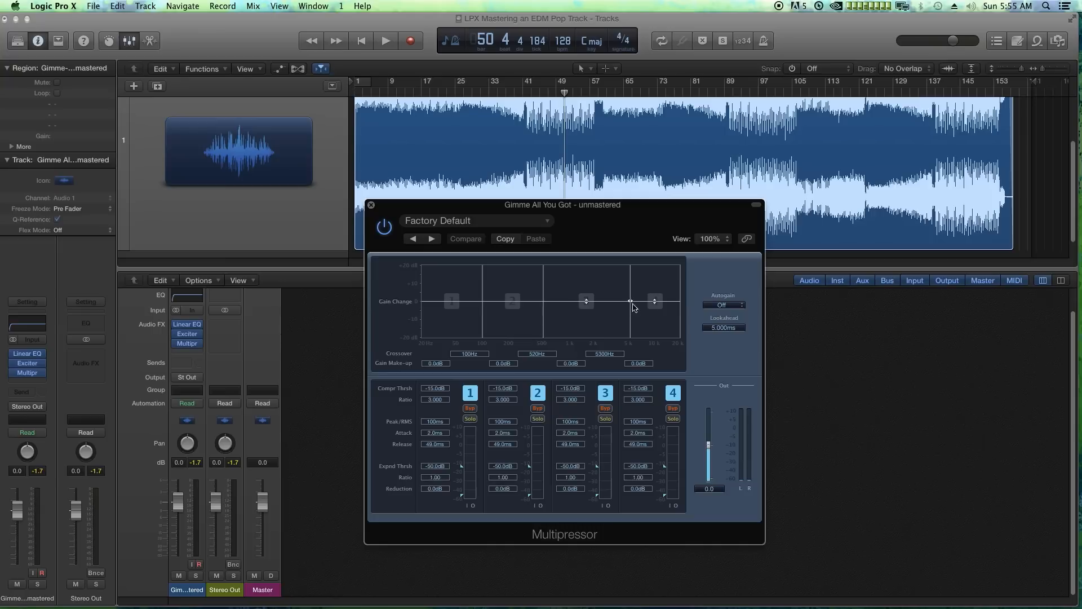
drag(545, 206, 571, 209)
Try soloing the Multipressor's first three bands, leave only band 1 soloed, and place the playhead at bar 37.
click(494, 422)
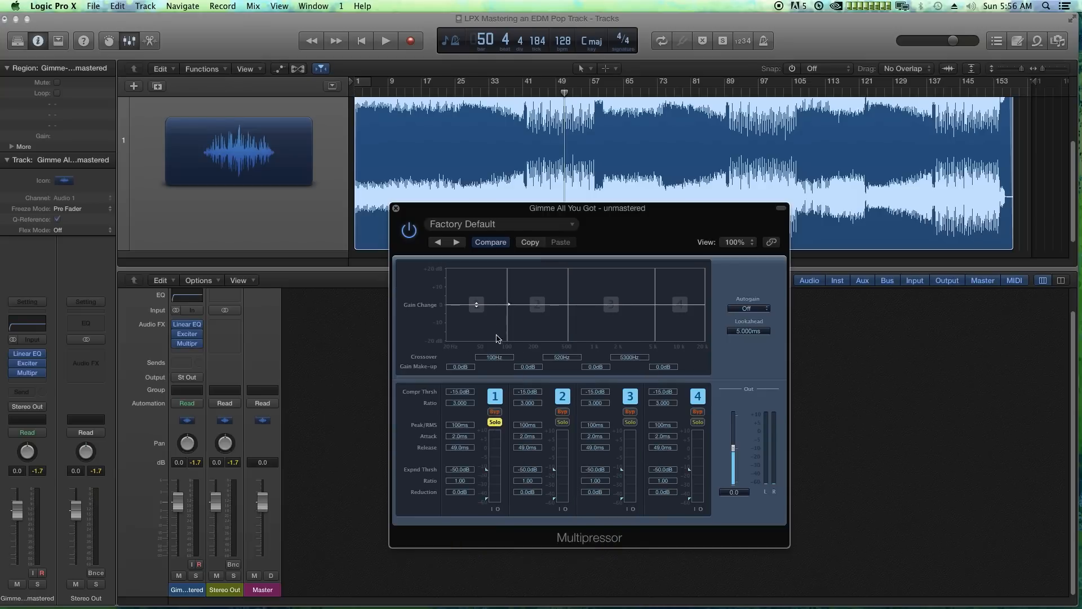
click(559, 424)
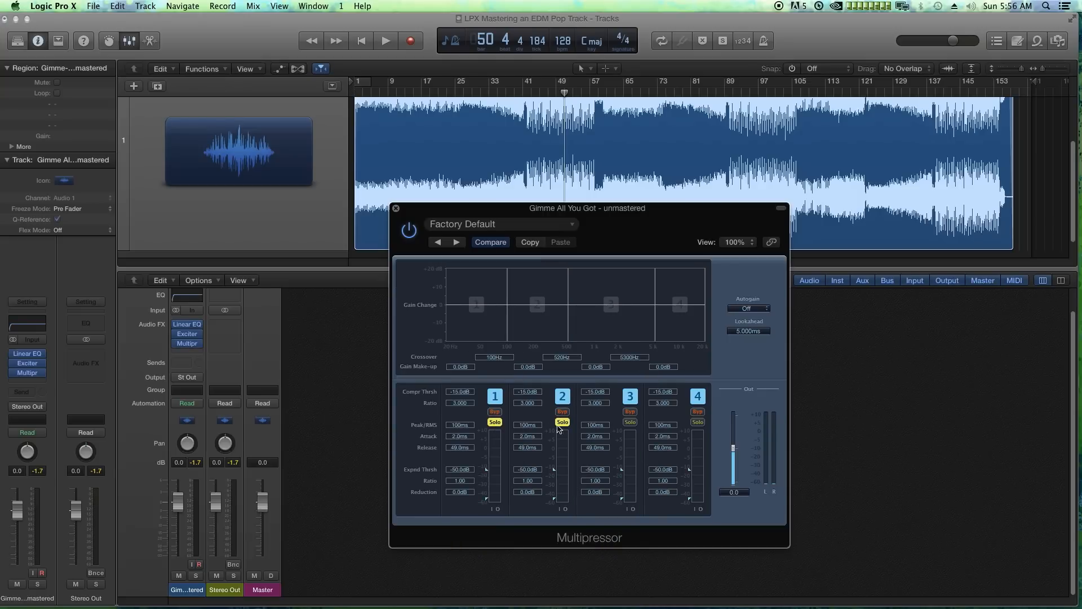
click(630, 422)
click(630, 422)
click(563, 422)
click(528, 92)
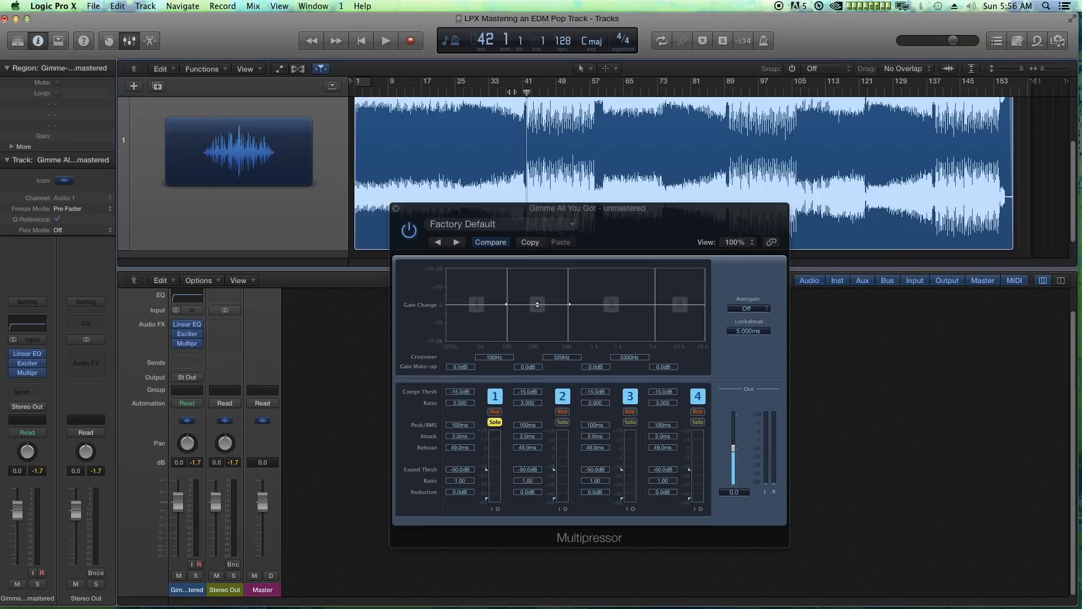
click(506, 92)
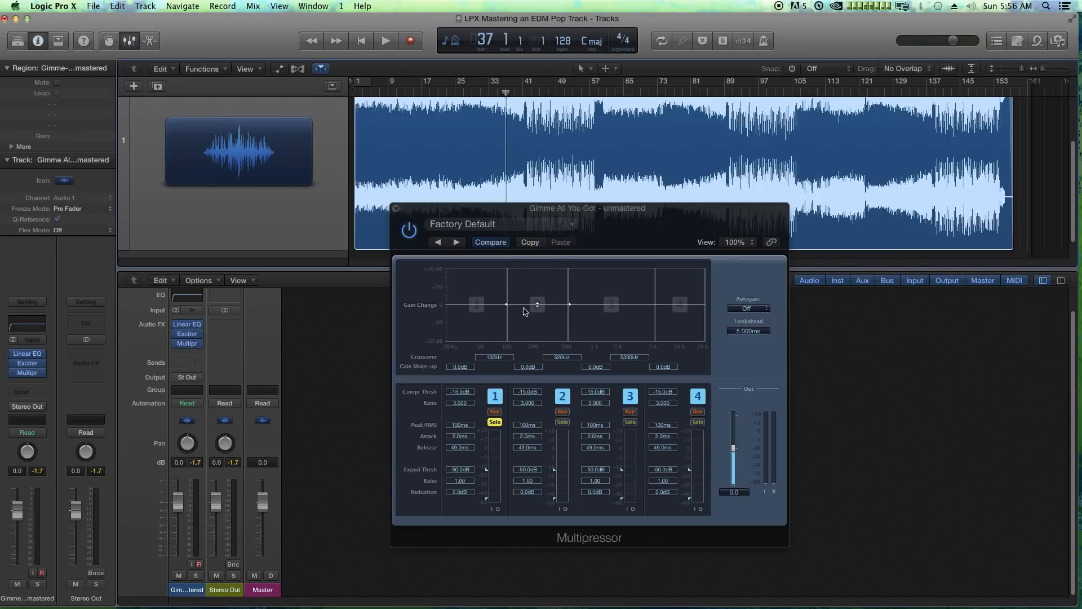
Start playback from bar 37 and reposition and enlarge the Multipressor window to 142% view.
key(space)
drag(504, 212, 465, 159)
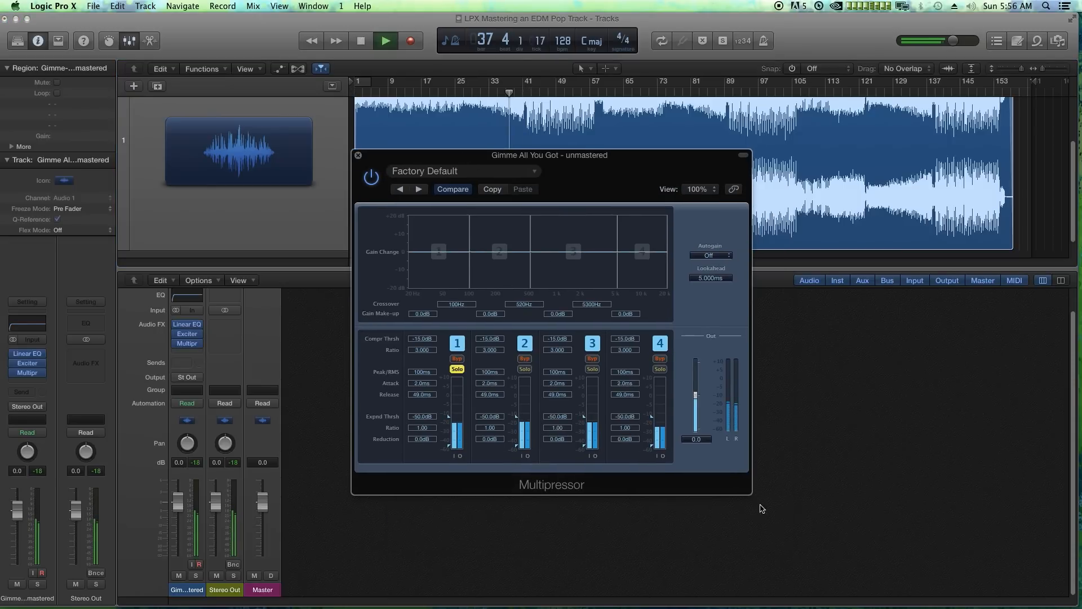
drag(753, 495, 919, 607)
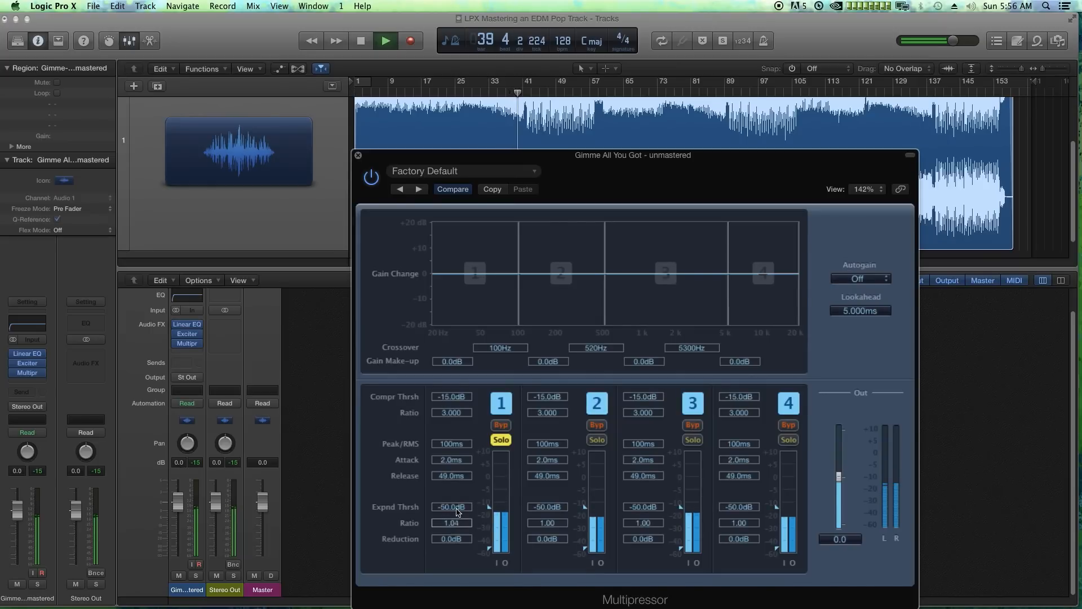
Try raising band 1's expander ratio to 3.05 and lowering its compressor threshold to -26.5 dB.
drag(454, 523, 461, 481)
drag(452, 523, 451, 479)
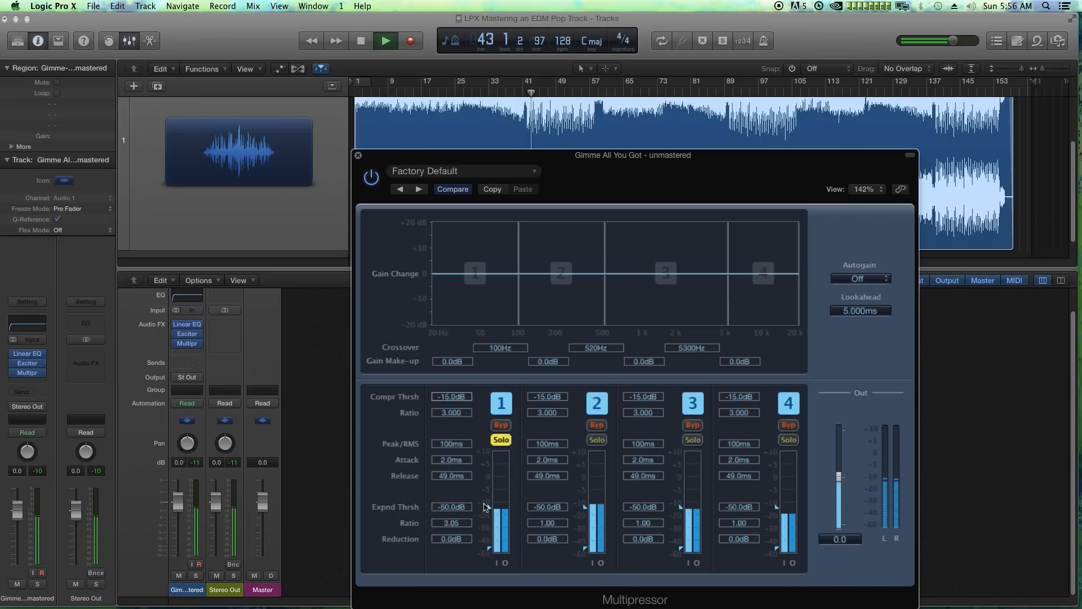
drag(491, 508, 504, 524)
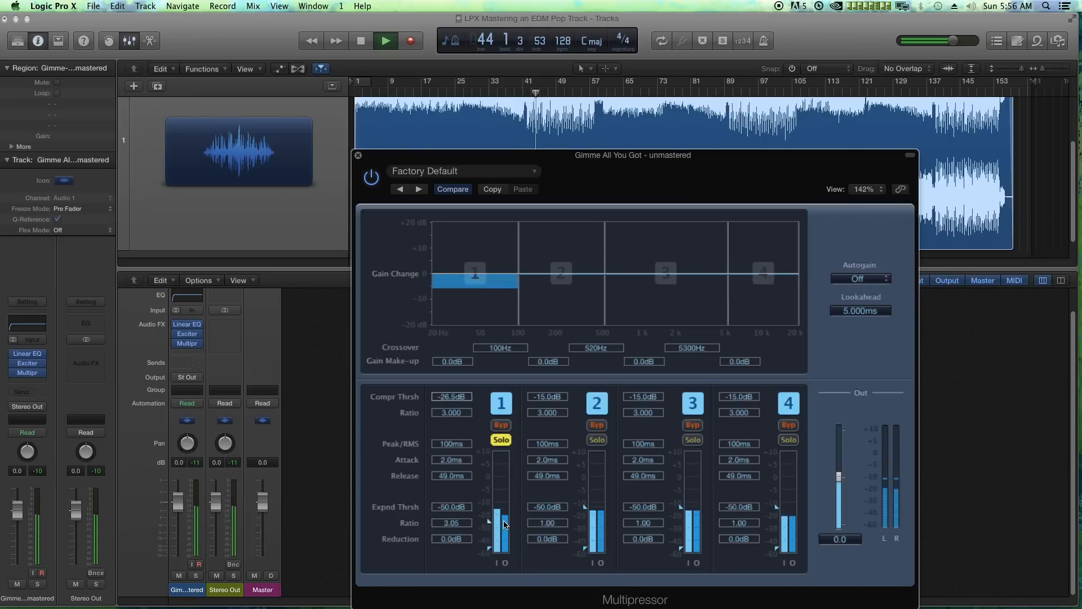
Reset band 1's expander ratio to 1 and raise its compressor ratio to 9.750.
double_click(453, 523)
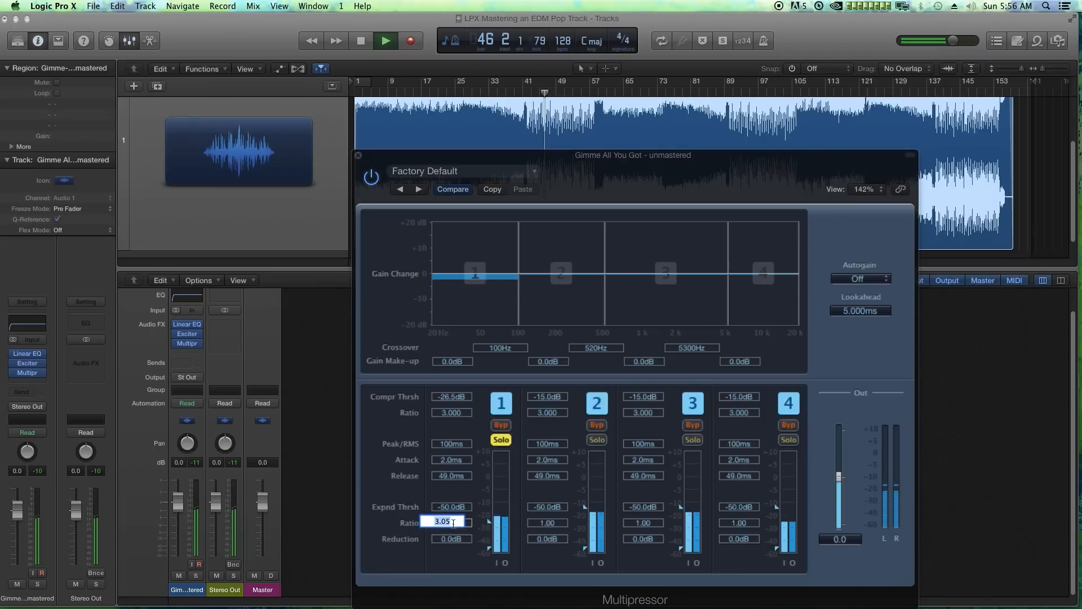
text(1)
key(Return)
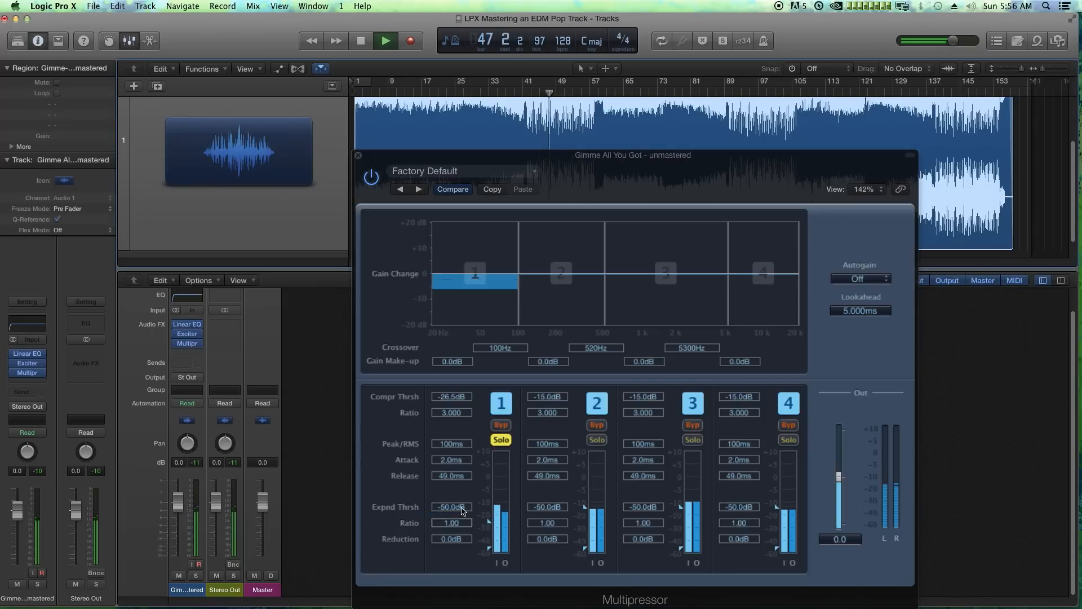
mouse_move(445, 412)
mouse_down()
mouse_move(453, 394)
mouse_move(458, 403)
mouse_up()
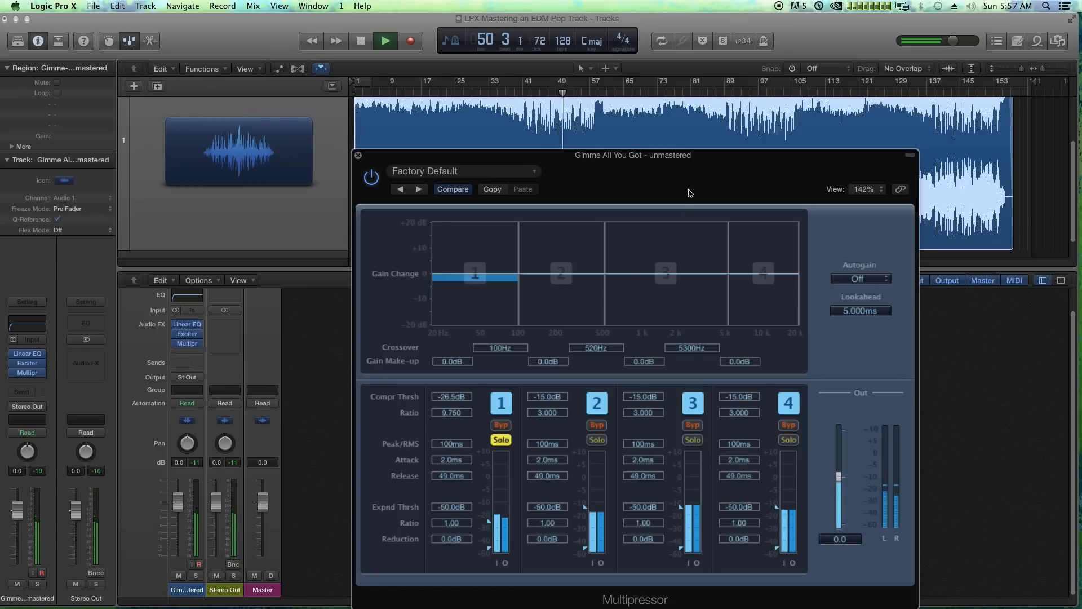
Move playback to around bar 60 and listen to band 1's compression in short passages, leaving playback stopped.
click(606, 88)
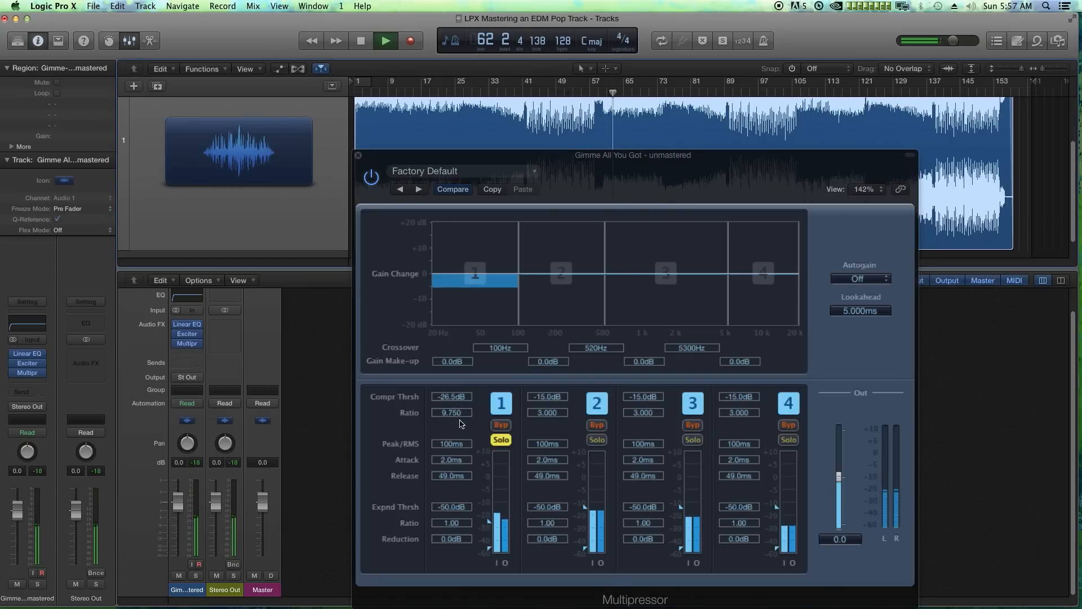
key(space)
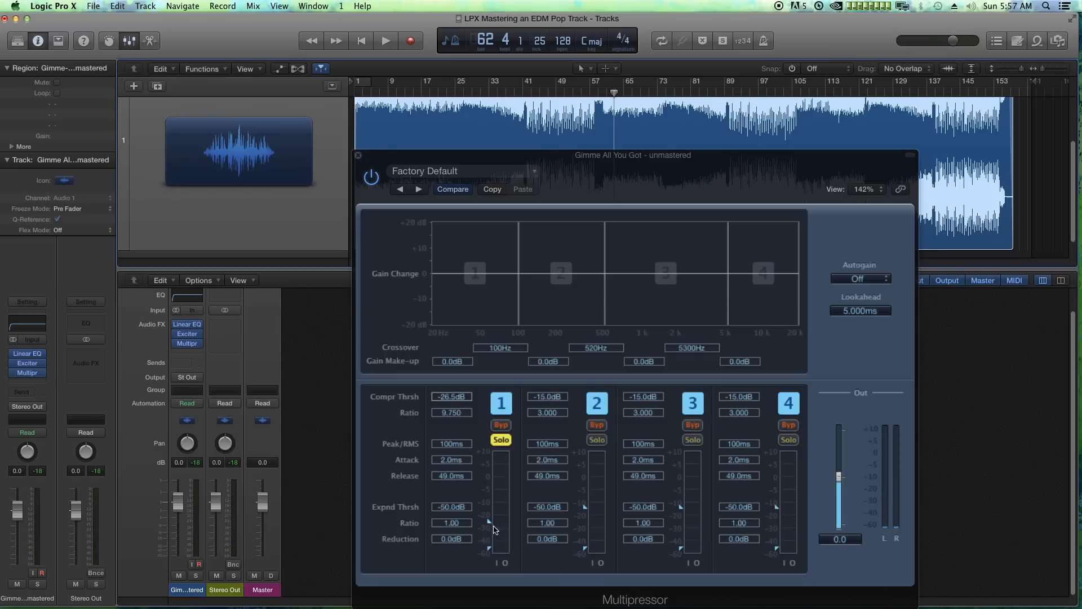
key(space)
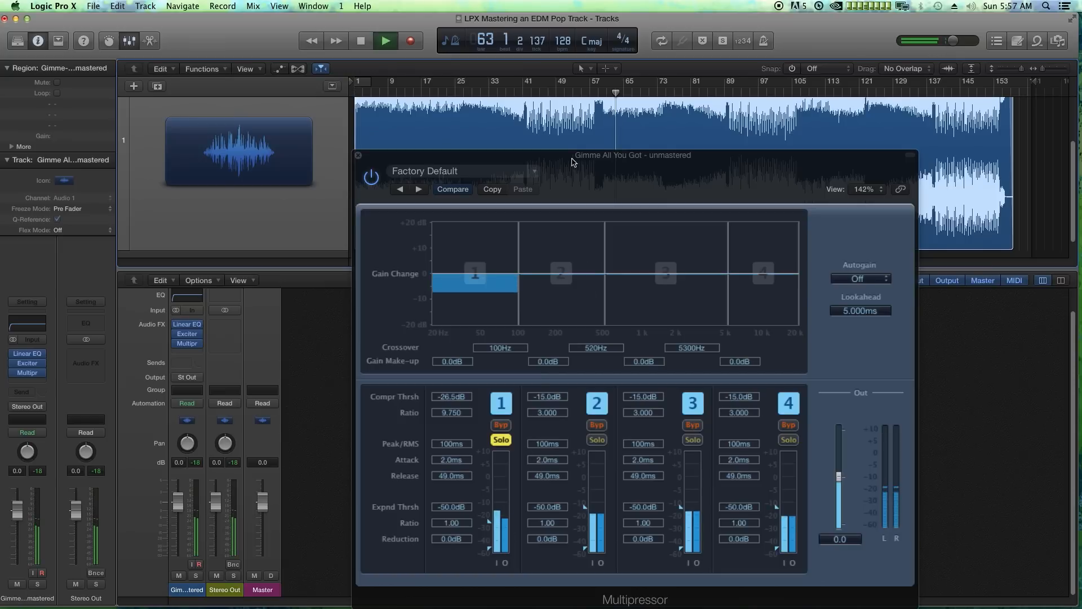
key(space)
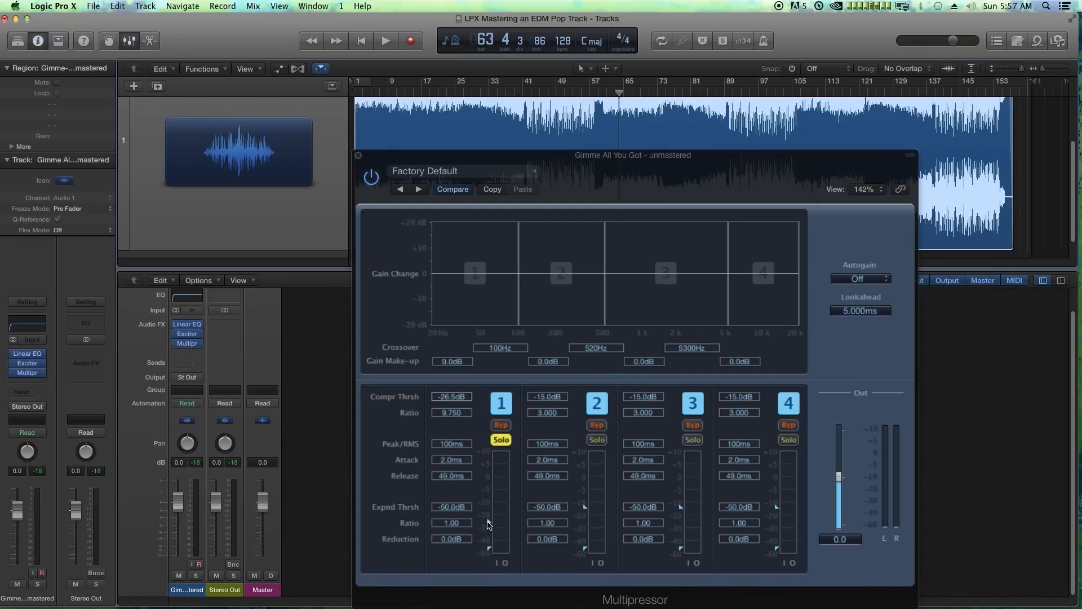
Fine-tune band 1's compressor threshold to -25.0 dB while playing the soloed band.
drag(489, 524, 495, 497)
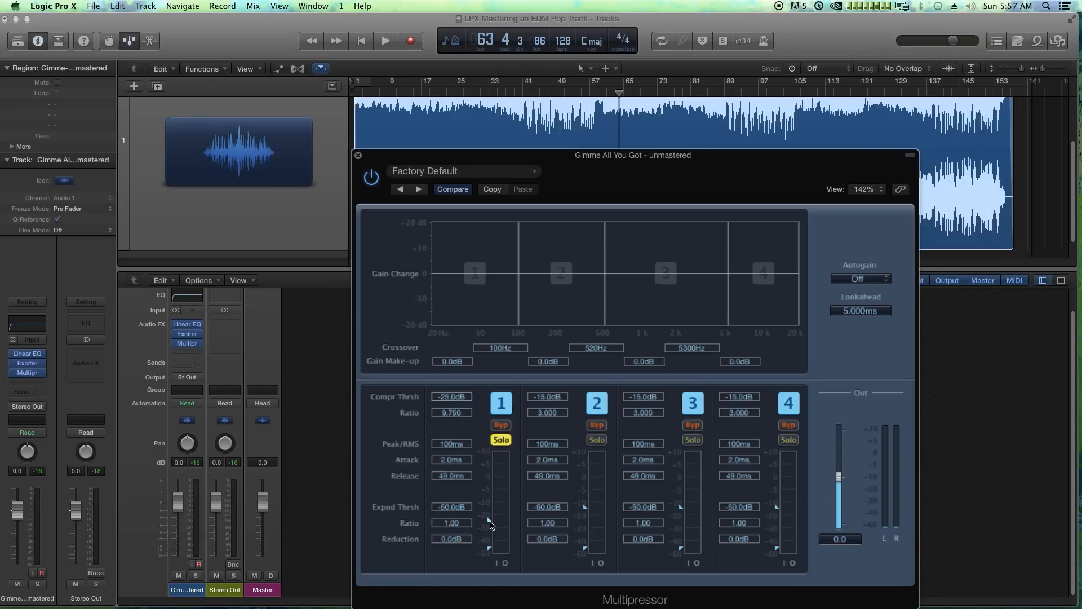
key(space)
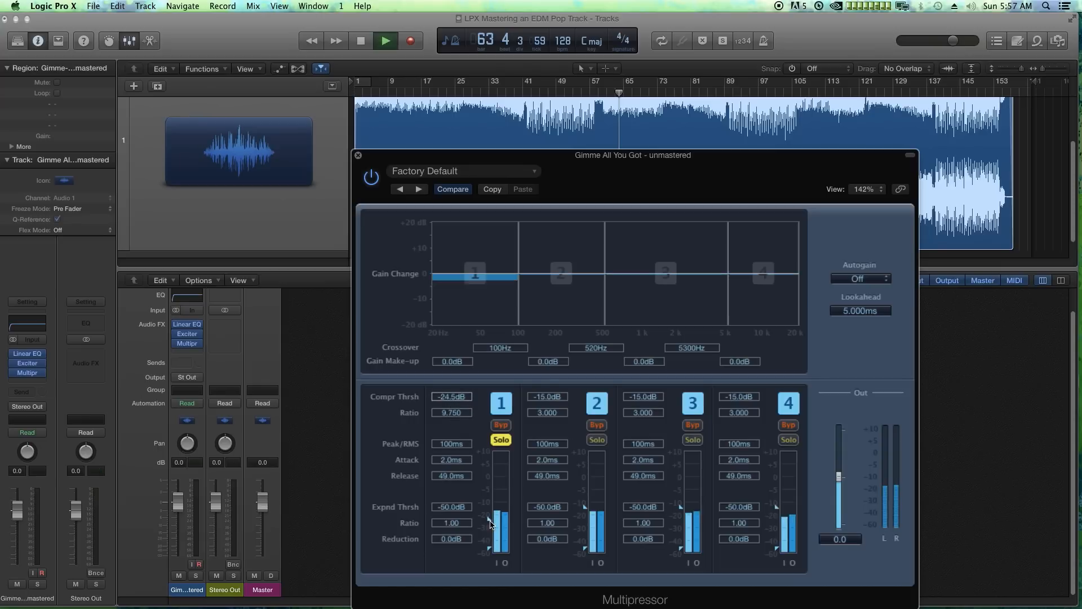
drag(496, 527, 496, 522)
Solo only band 2, set its compressor threshold to -27.5 dB and ratio to 10.425, and unsolo it.
click(597, 440)
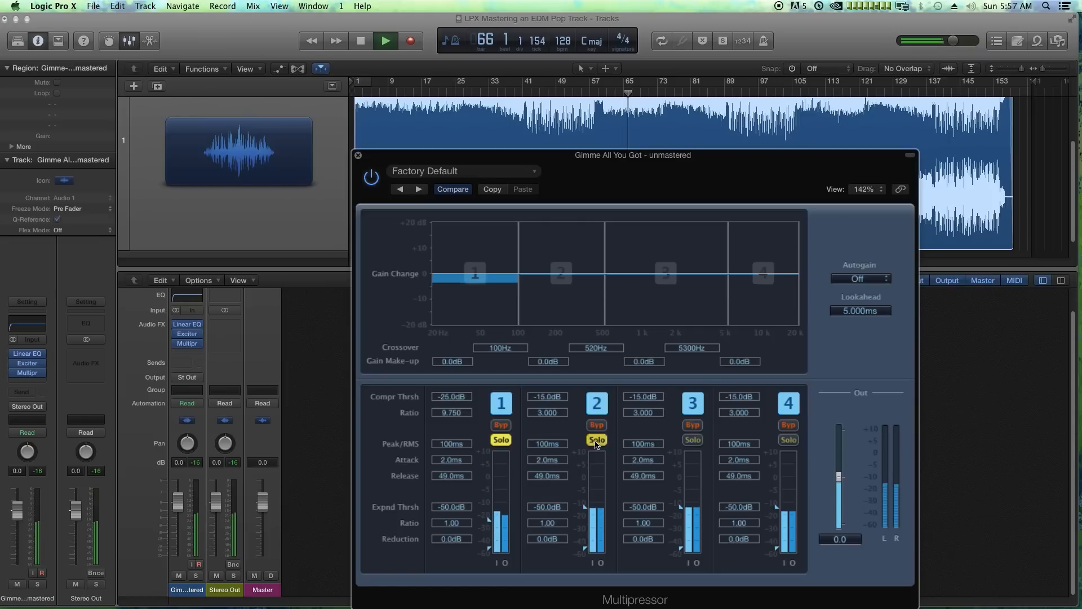
click(502, 440)
drag(585, 508, 585, 518)
drag(550, 413, 551, 402)
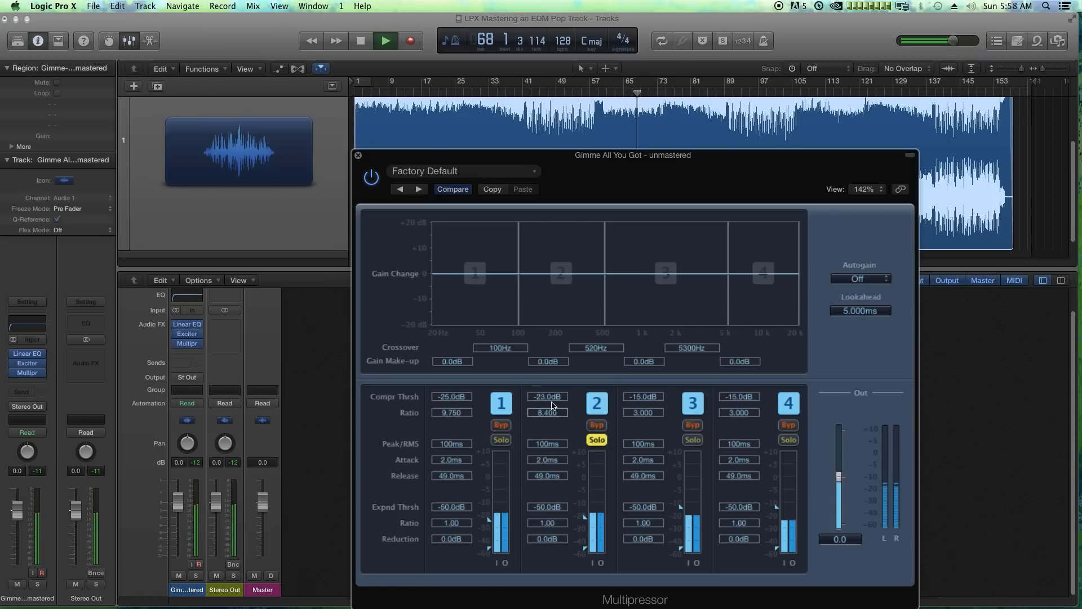
drag(589, 513, 590, 522)
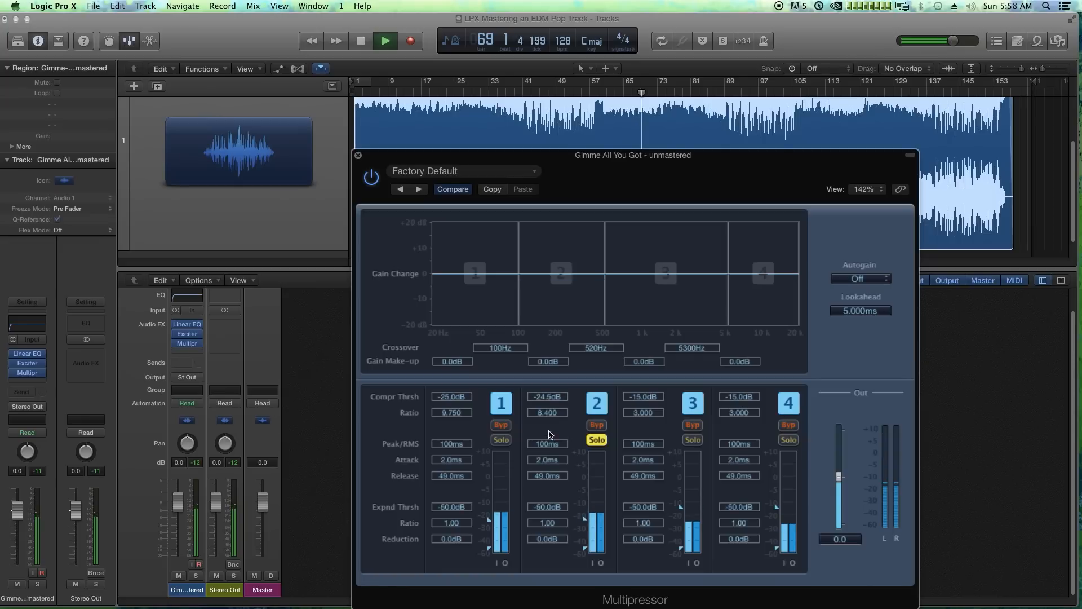
mouse_move(546, 413)
mouse_down()
mouse_move(544, 403)
mouse_move(542, 432)
mouse_up()
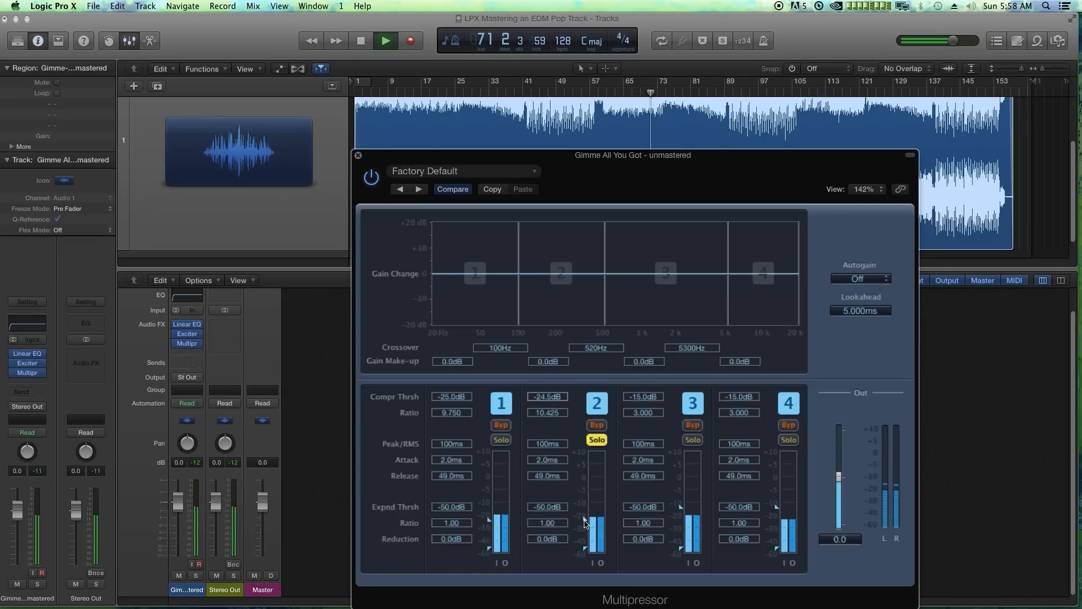
drag(585, 521, 585, 525)
click(597, 439)
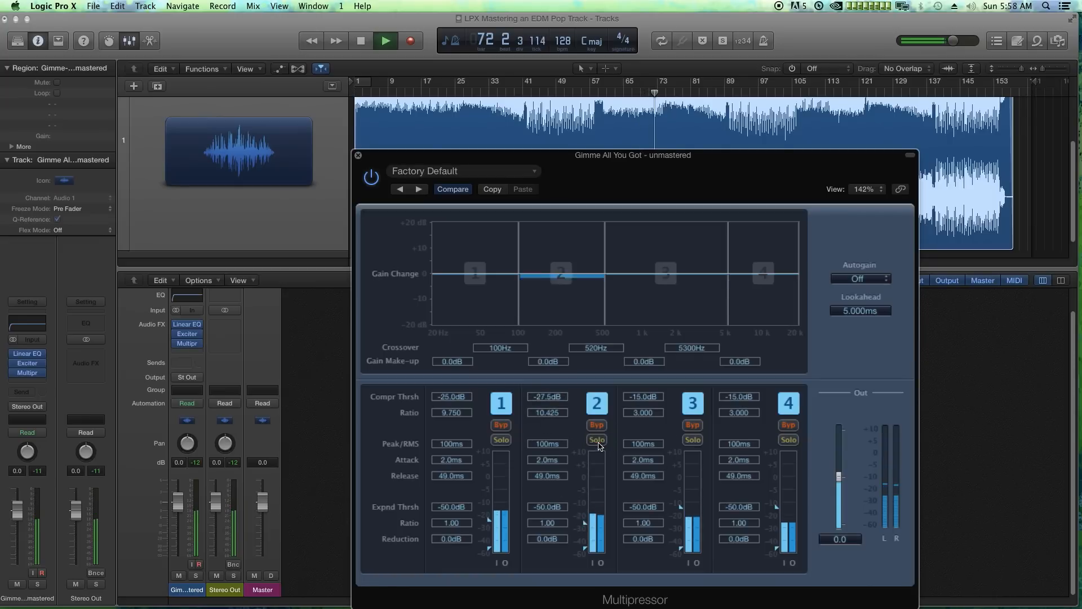
Solo band 3, set its compressor threshold to -24.0 dB and ratio to 9.750, and unsolo it.
click(693, 439)
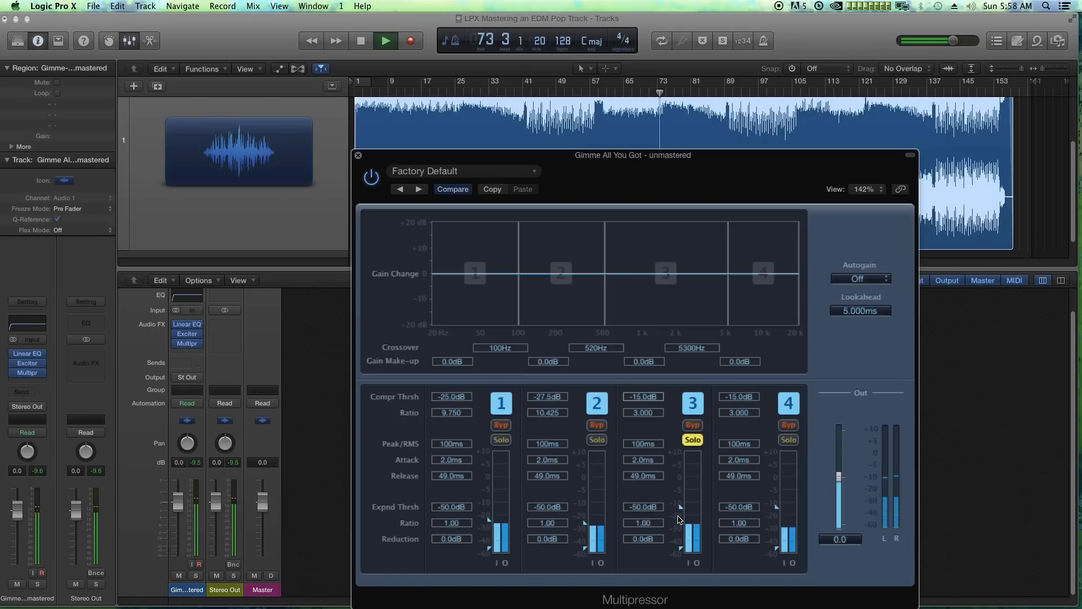
drag(681, 506, 685, 513)
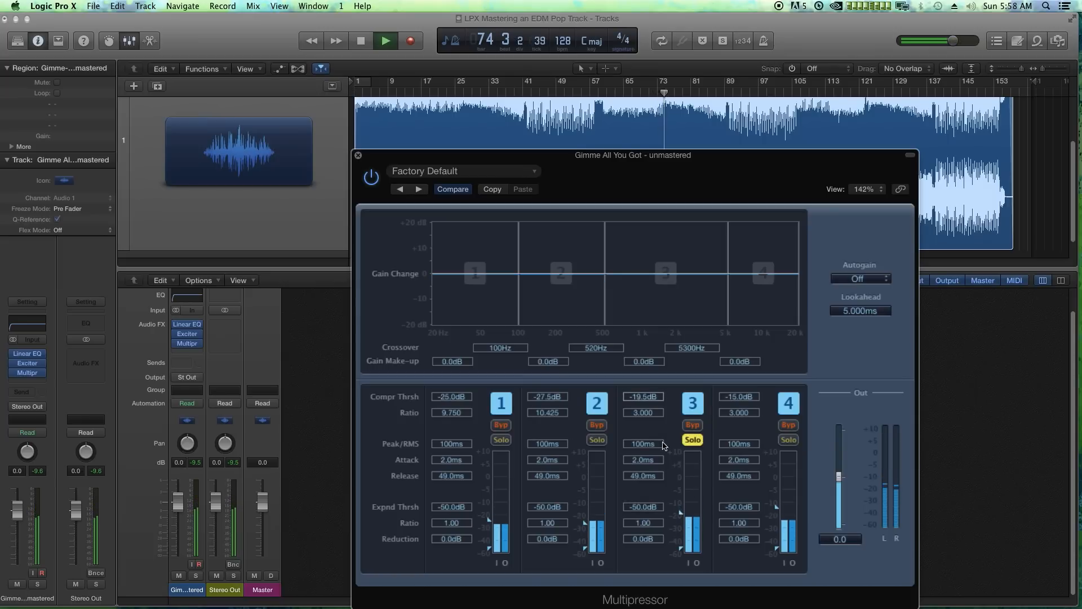
drag(642, 413, 643, 402)
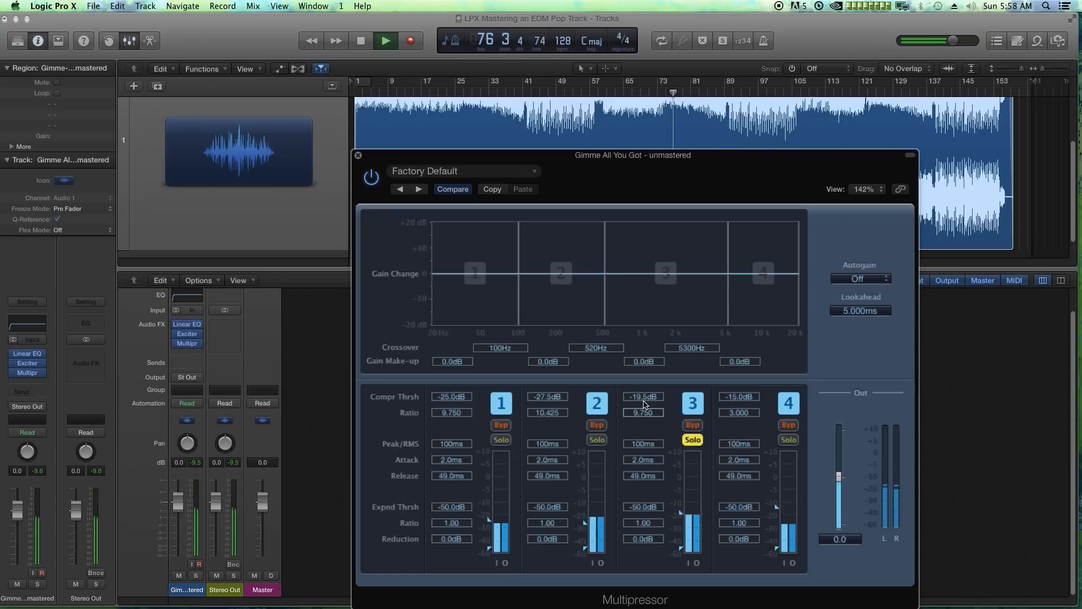
drag(681, 514, 685, 521)
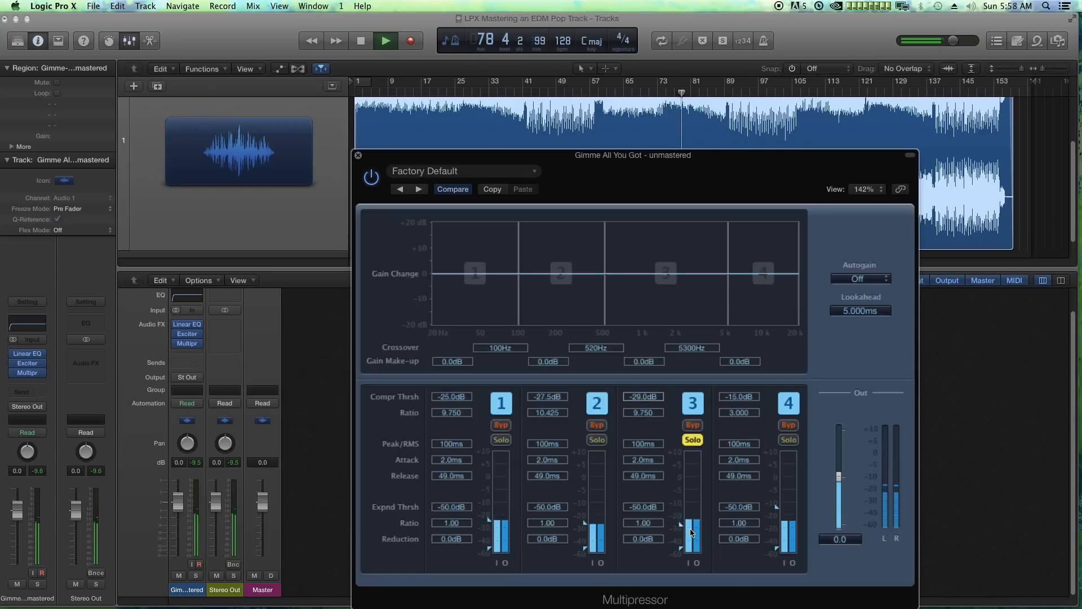
drag(690, 529, 693, 526)
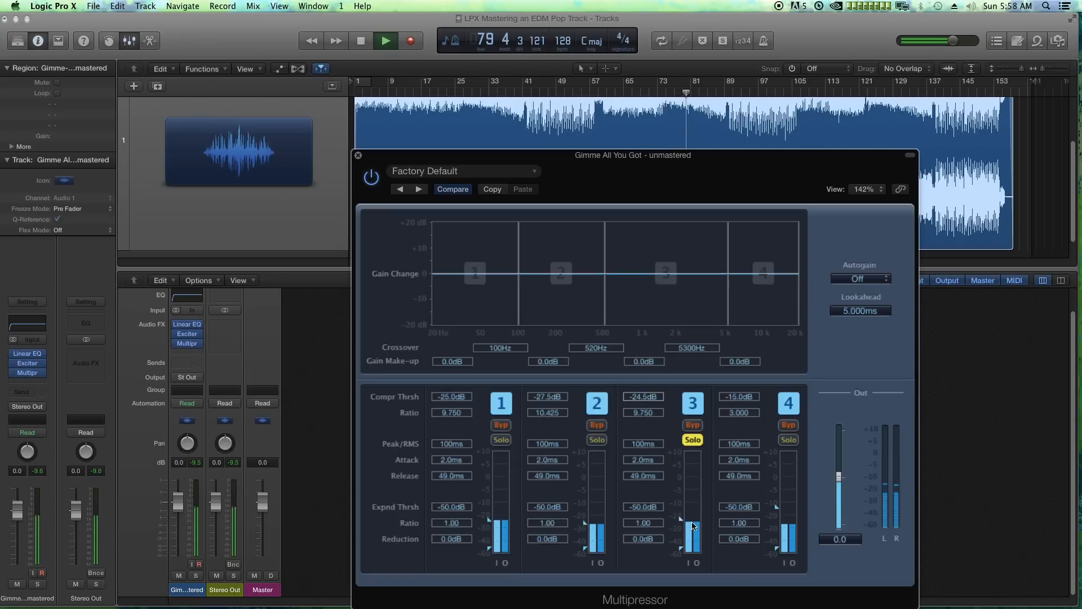
drag(693, 525, 696, 524)
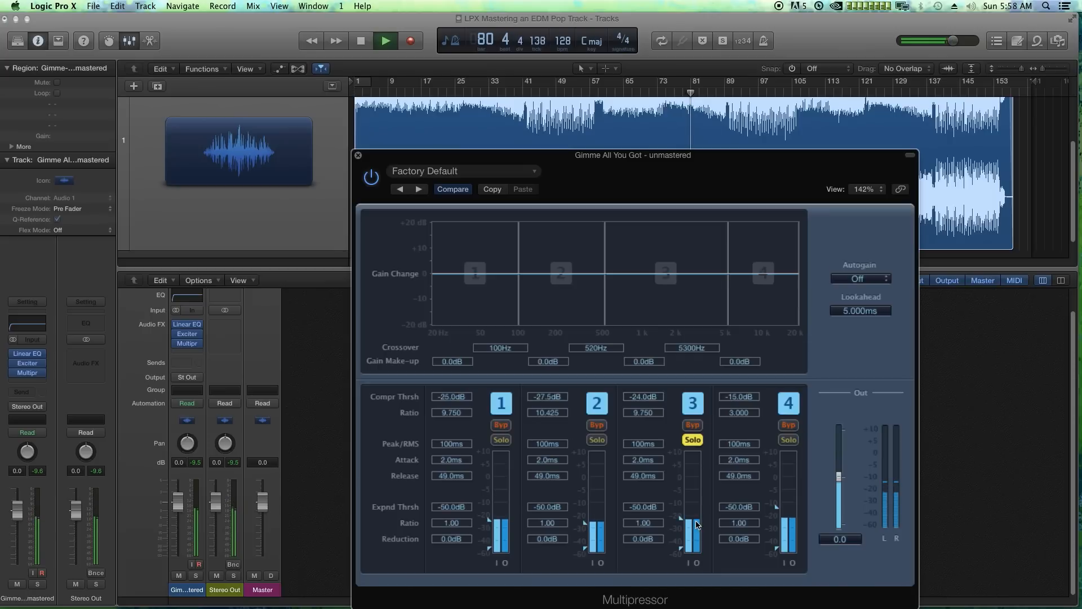
click(693, 438)
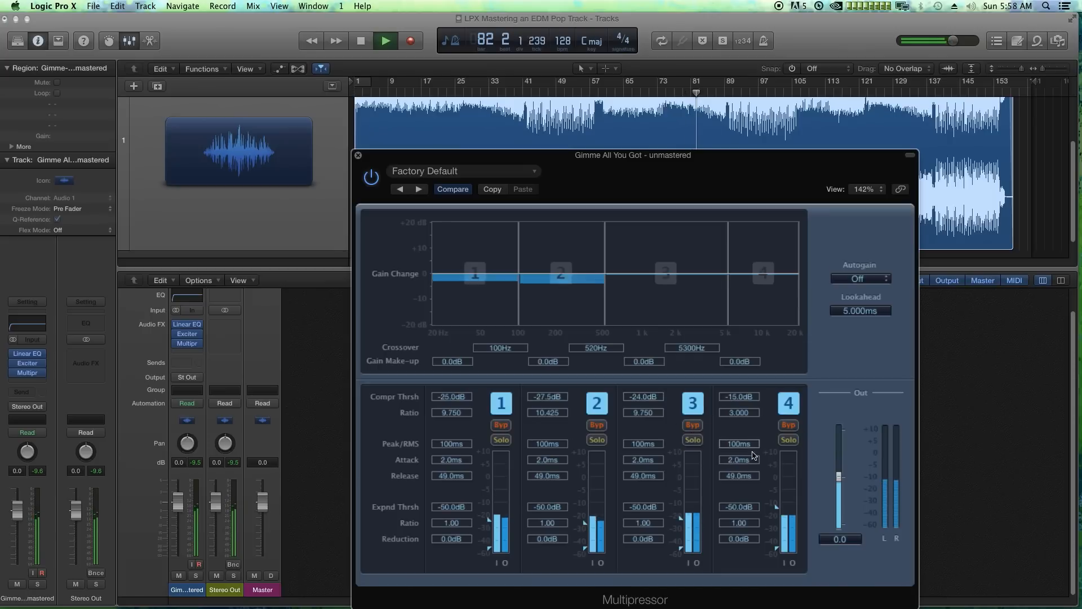
Solo band 4, set its compressor threshold to -24.5 dB and ratio to 8.400, and unsolo it and stop playback.
click(789, 441)
drag(786, 515, 787, 521)
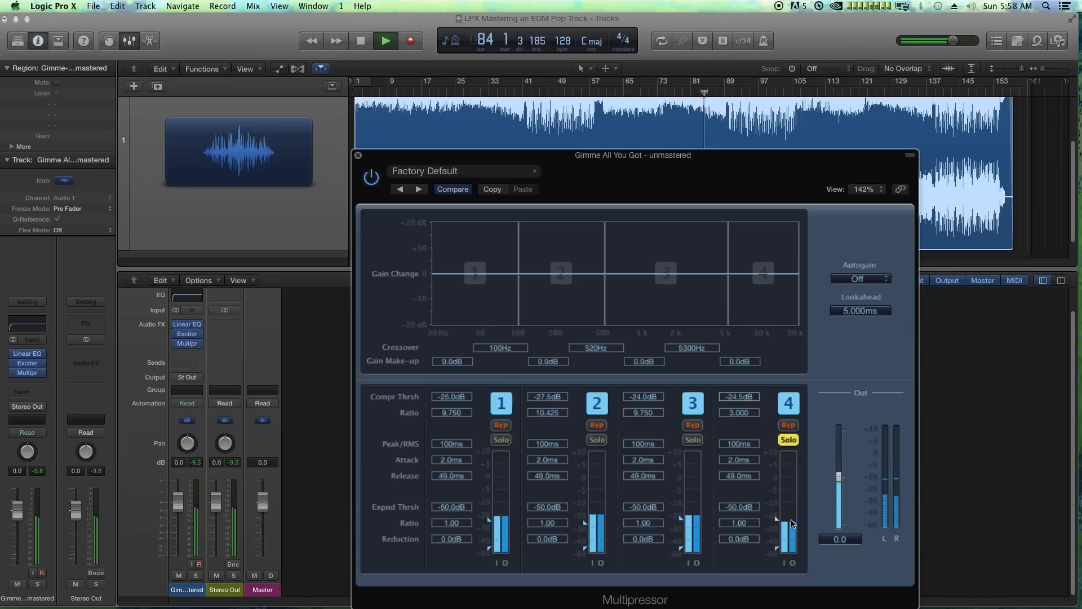
drag(739, 412, 742, 403)
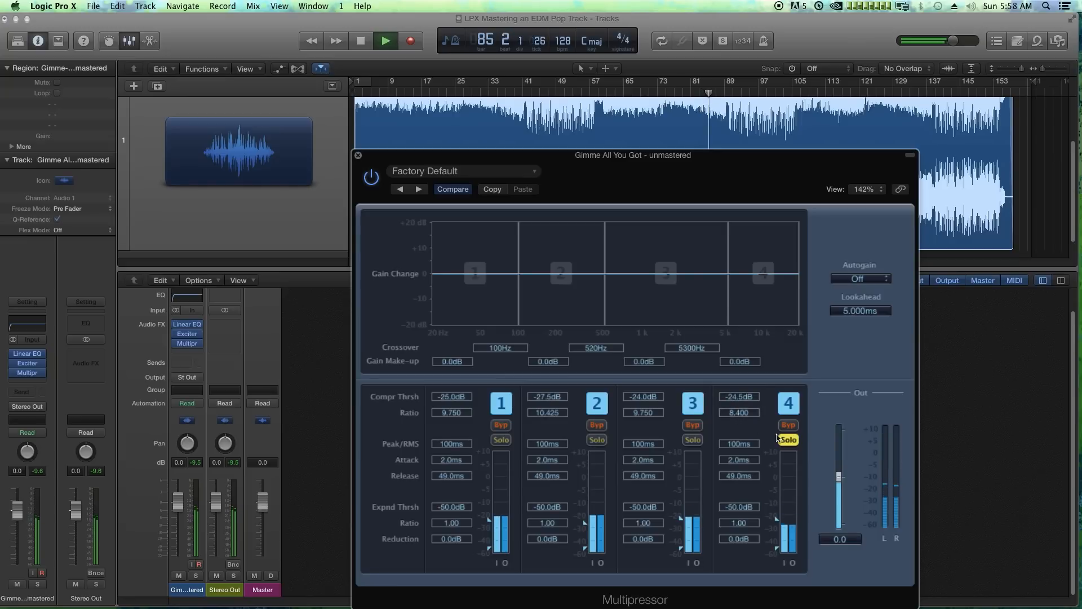
click(788, 441)
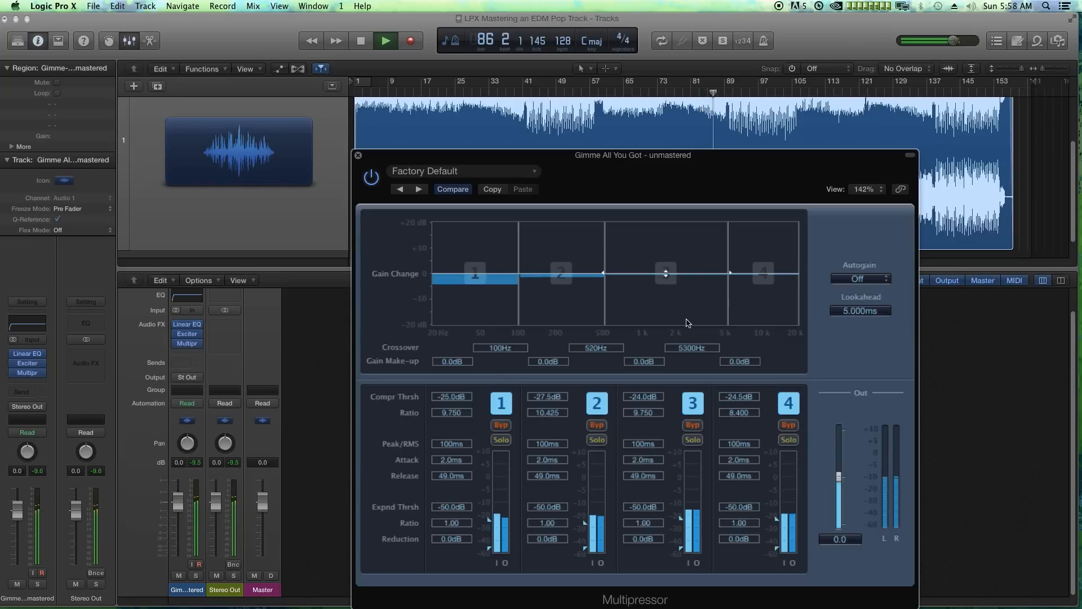
key(space)
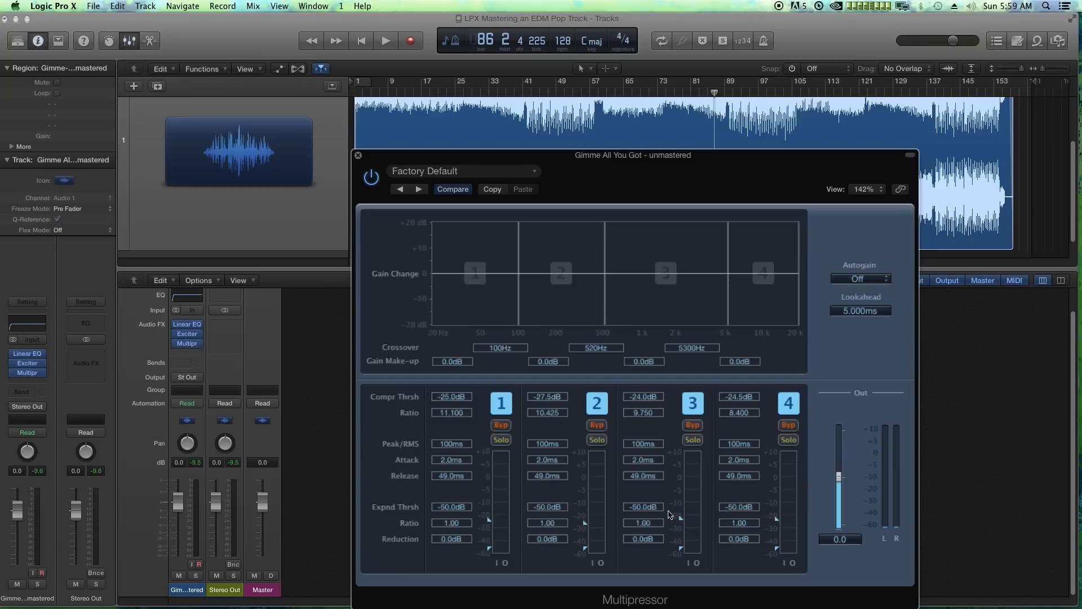
Set the gain make-up of bands 1 to 4 to 6.5, 2.5, -7.5 and 3.5 dB in the Multipressor graph.
mouse_move(475, 273)
mouse_down()
mouse_move(475, 263)
mouse_move(476, 276)
mouse_up()
drag(563, 284, 478, 258)
drag(646, 294, 656, 315)
drag(752, 294, 765, 269)
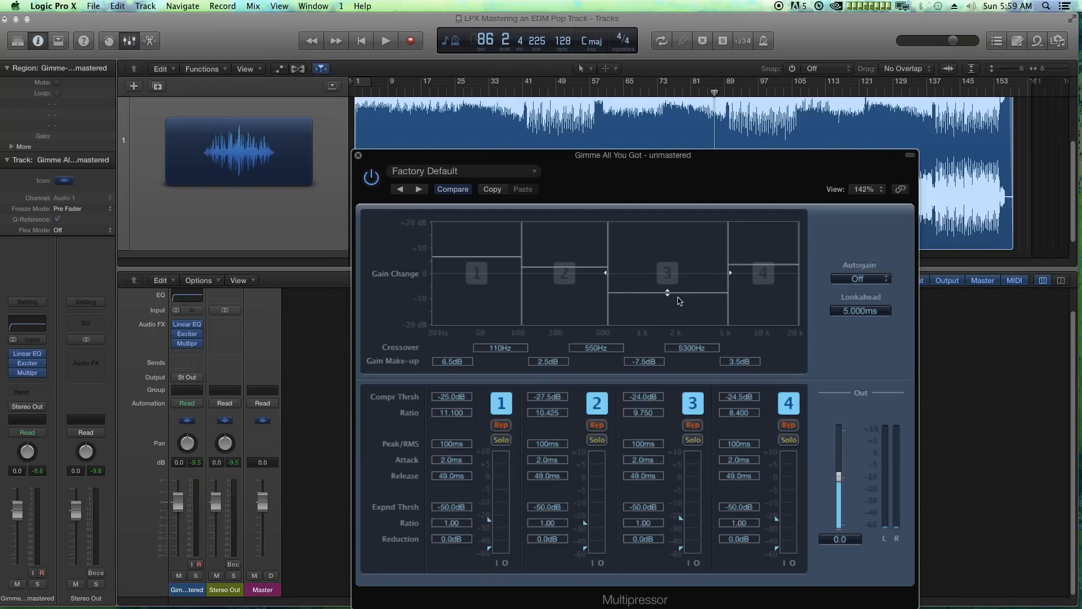
Adjust the band crossovers to 120 Hz, 730 Hz and 4700 Hz, and lower band 1's gain make-up to -2.0 dB.
drag(678, 301, 727, 298)
drag(608, 282, 642, 281)
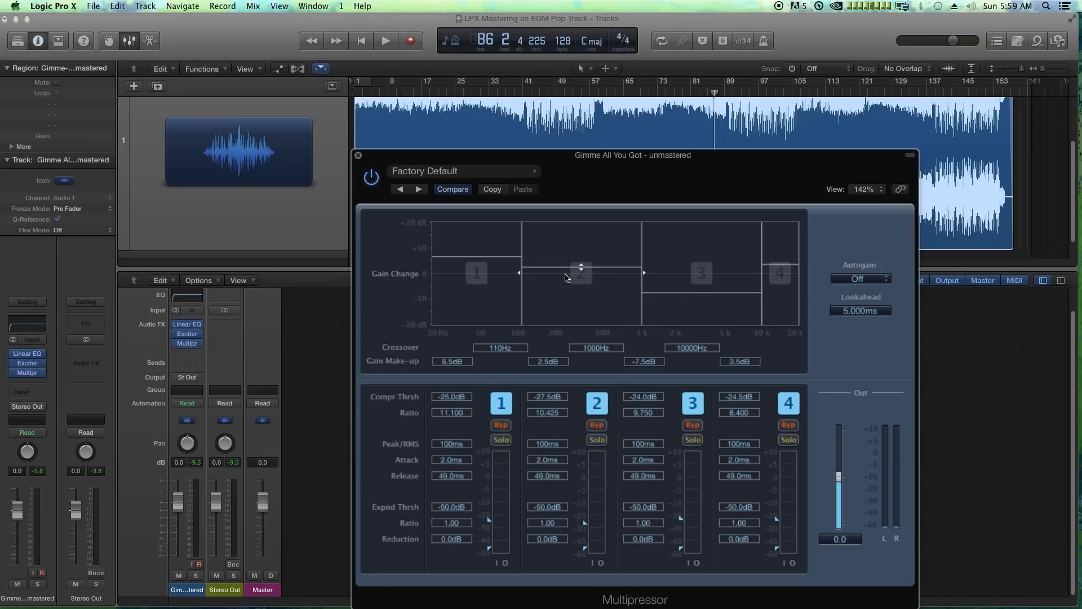
alt+click(488, 265)
mouse_move(522, 273)
mouse_down()
mouse_move(489, 273)
mouse_move(547, 275)
mouse_move(516, 275)
mouse_move(529, 277)
mouse_up()
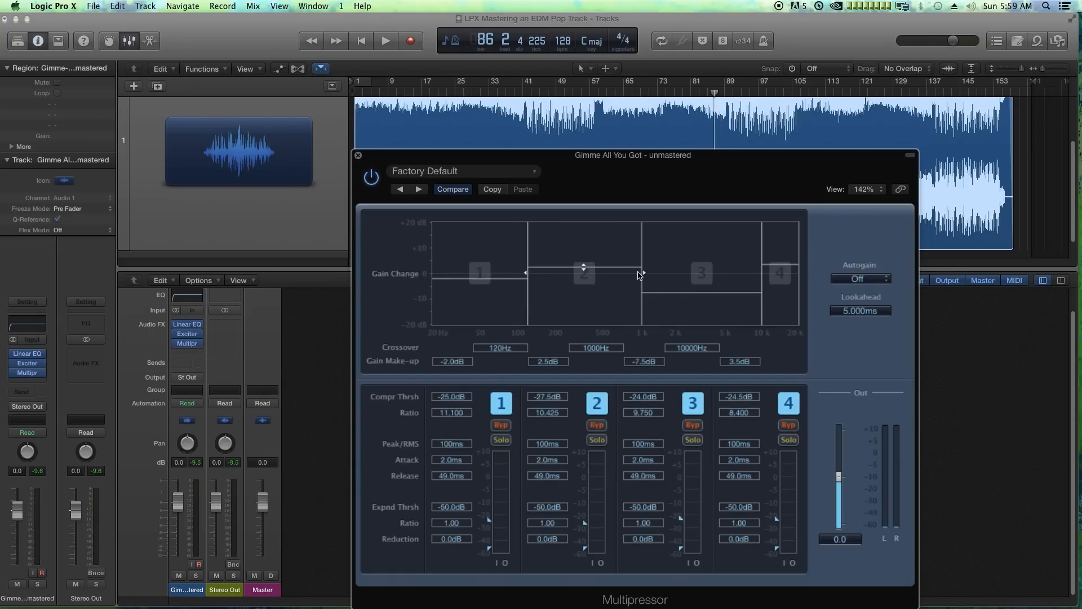
drag(641, 275, 623, 275)
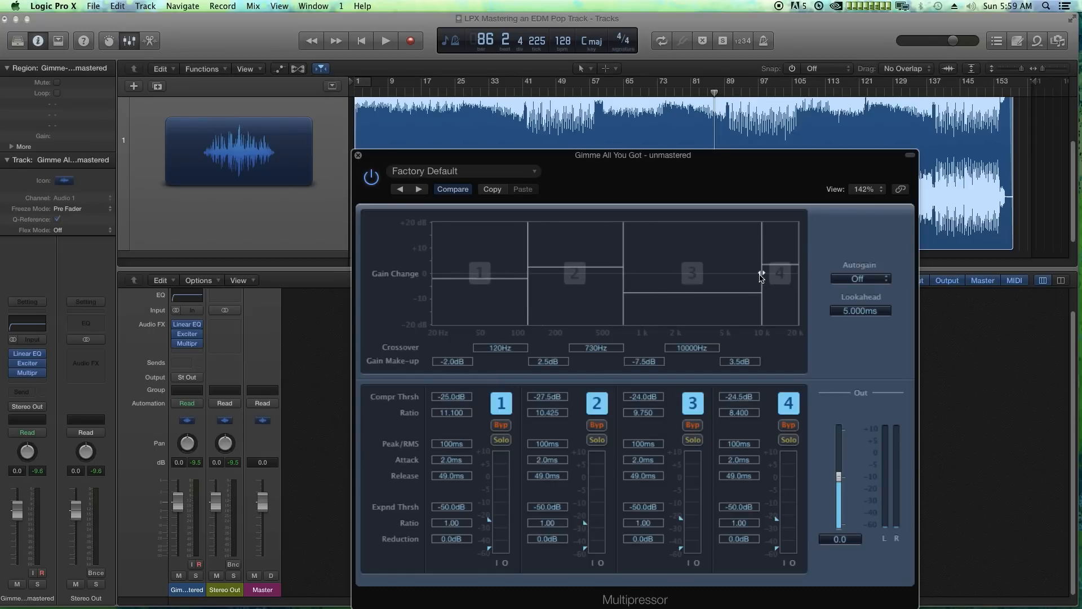
drag(761, 276, 722, 274)
Solo band 1, start playback and raise the band's gain make-up to 3.5 dB.
click(501, 440)
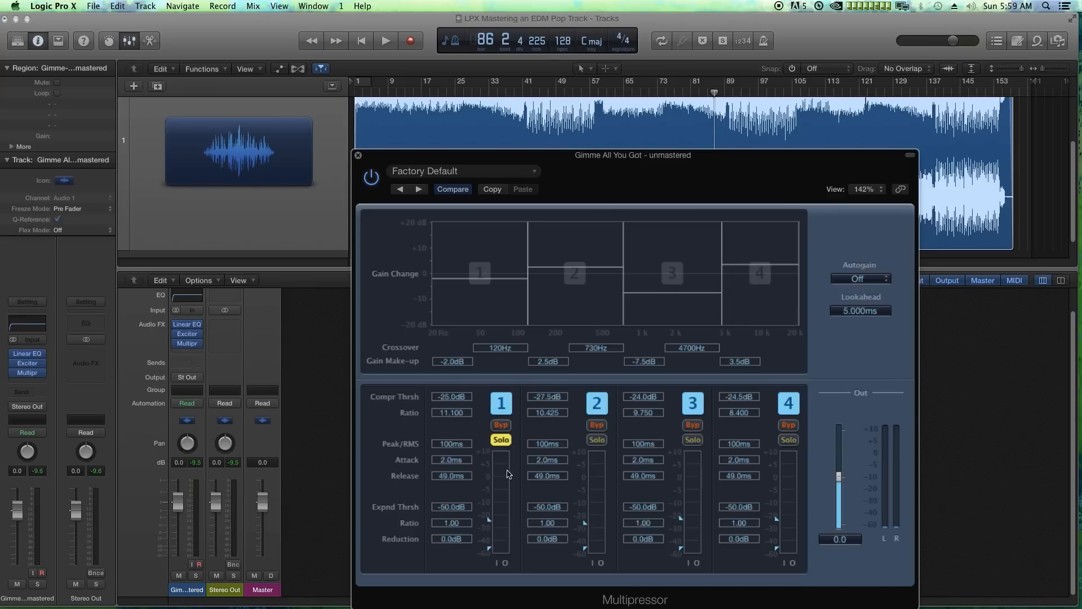
key(space)
drag(480, 278, 480, 265)
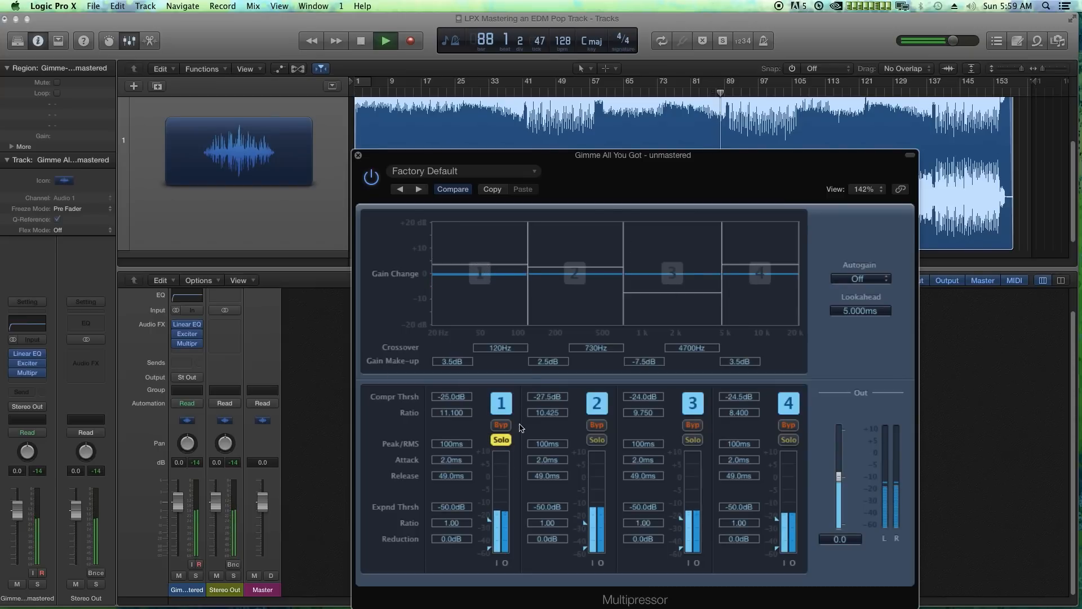
Solo band 2 alongside band 1, raise its gain make-up to 3.0 dB and stop playback.
click(592, 440)
drag(575, 274, 577, 274)
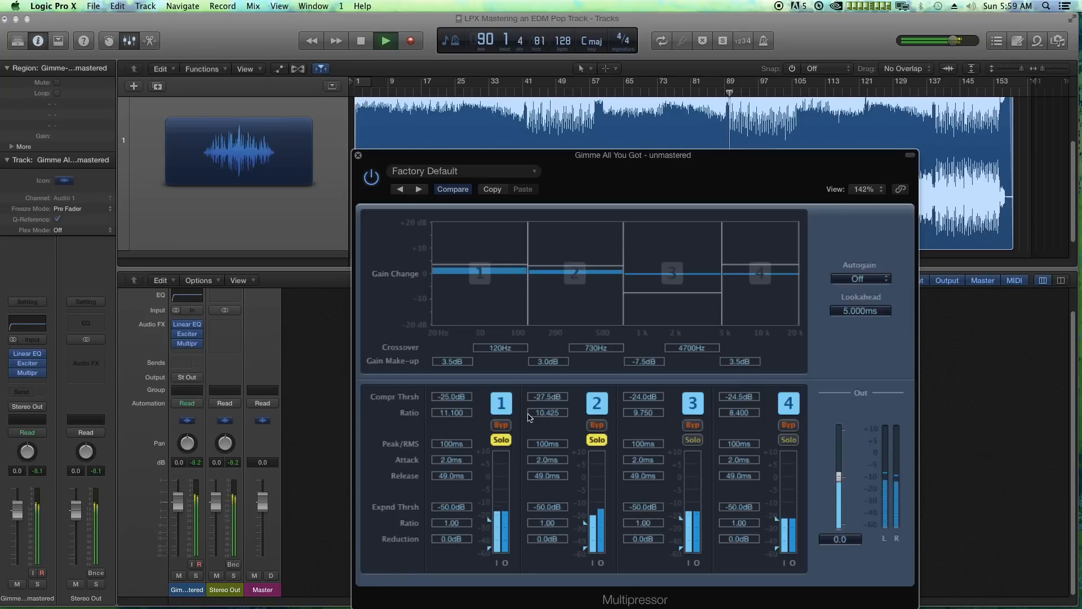
key(space)
Solo bands 3 and 4 instead of 1 and 2, and set their gain make-up to 3.5 dB and 5.5 dB during playback.
click(507, 441)
click(604, 440)
click(693, 440)
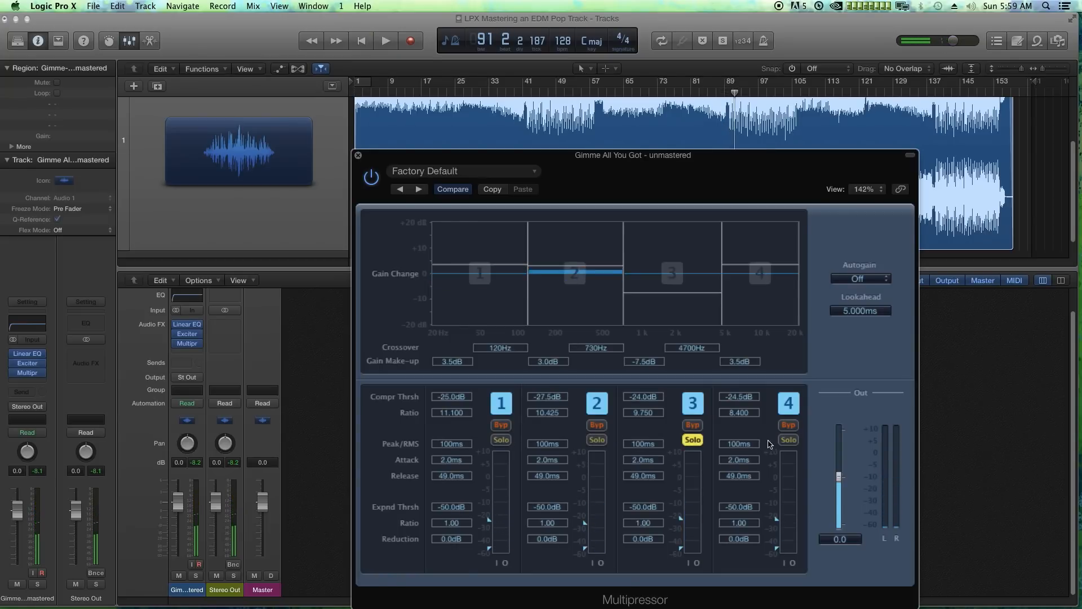
click(788, 441)
key(space)
drag(671, 293, 669, 271)
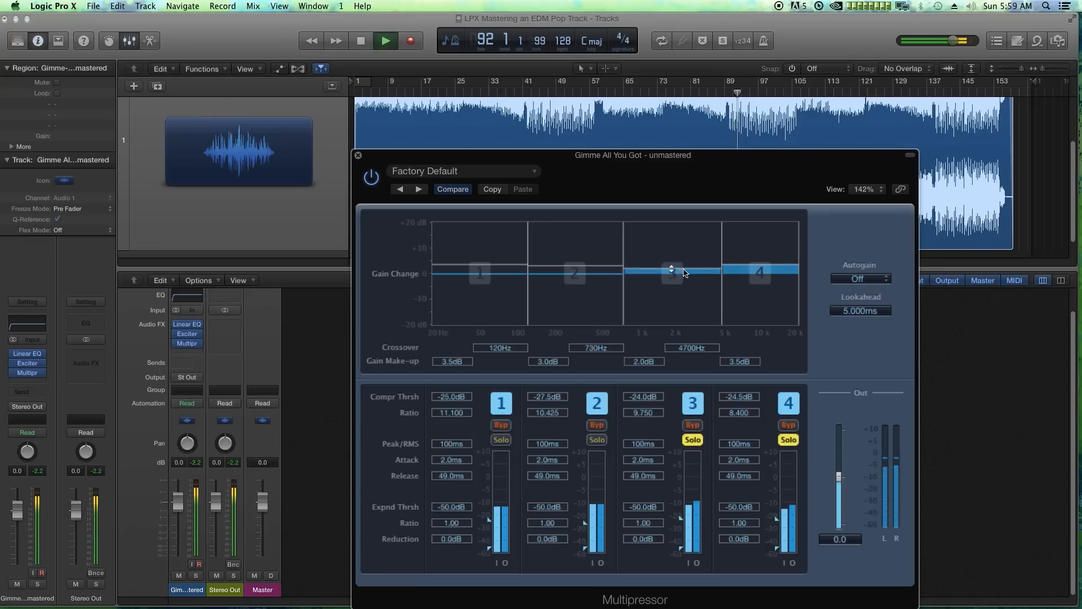
drag(756, 265, 756, 261)
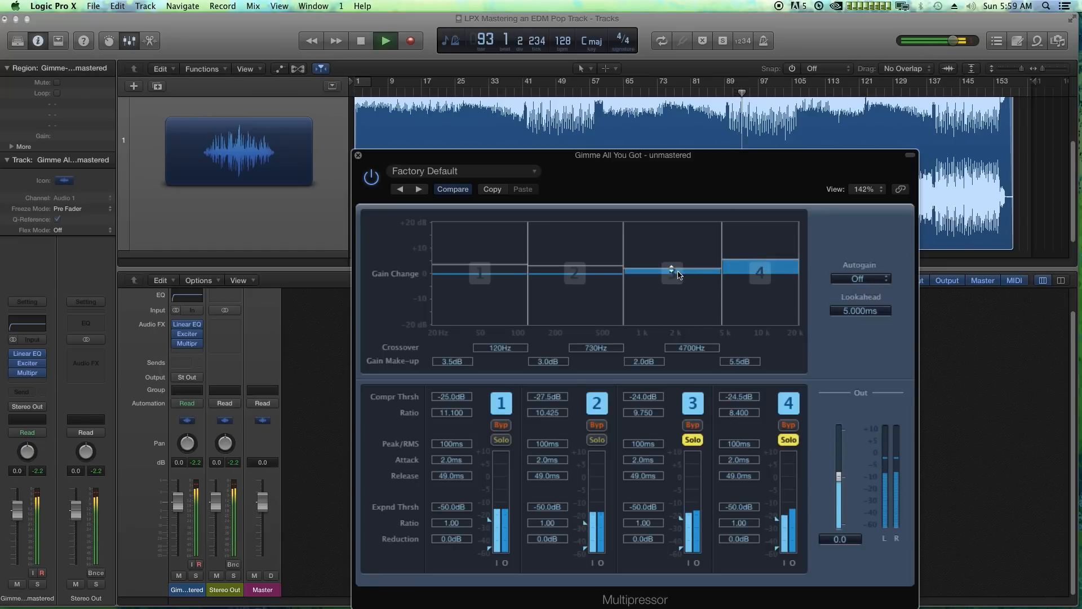
drag(679, 273, 678, 271)
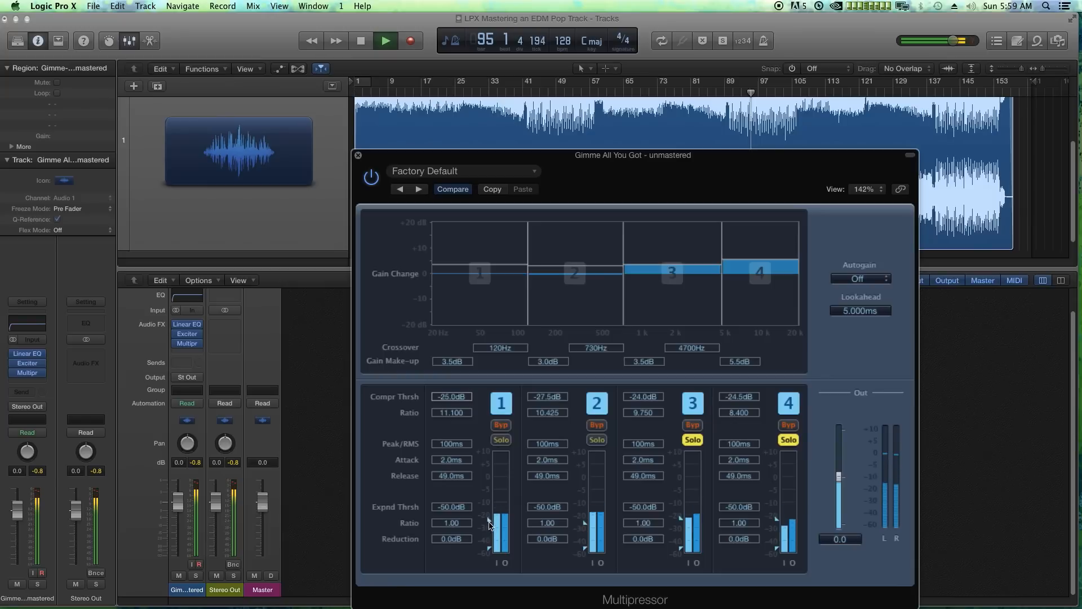
Set band 1 to threshold -30.0 dB, ratio 17.174 and release 41.0 ms, and band 2 to threshold -32.0 dB and ratio 14.475.
drag(491, 520, 496, 529)
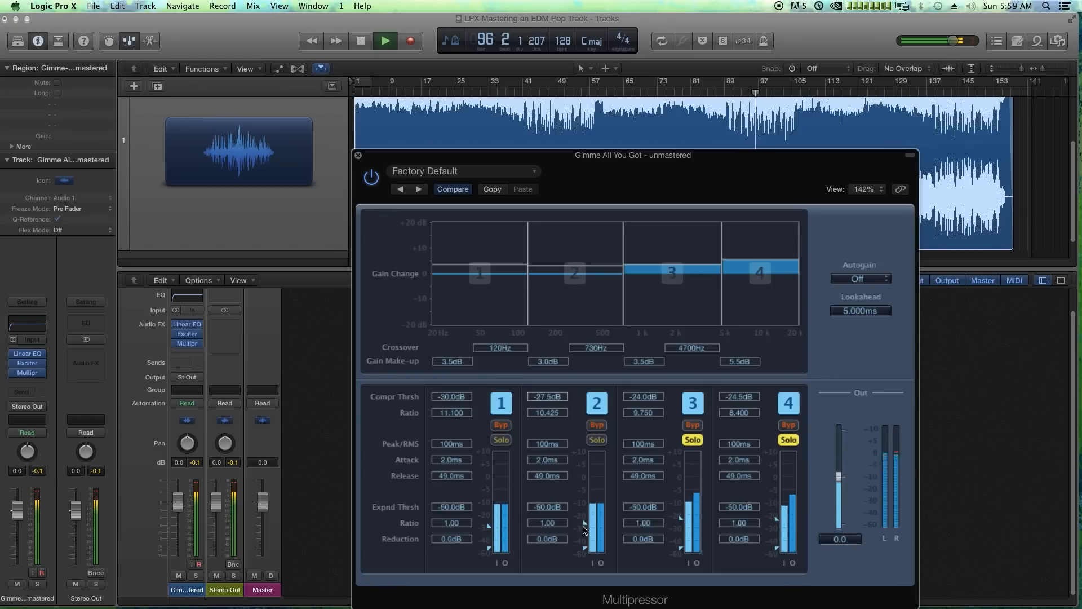
drag(586, 527, 586, 532)
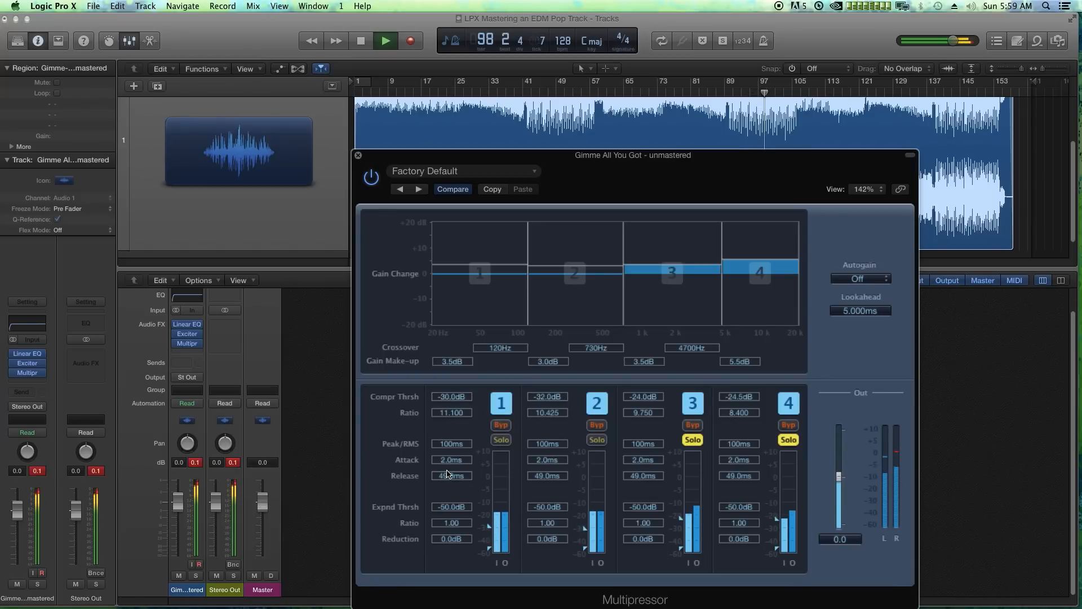
drag(447, 478, 449, 466)
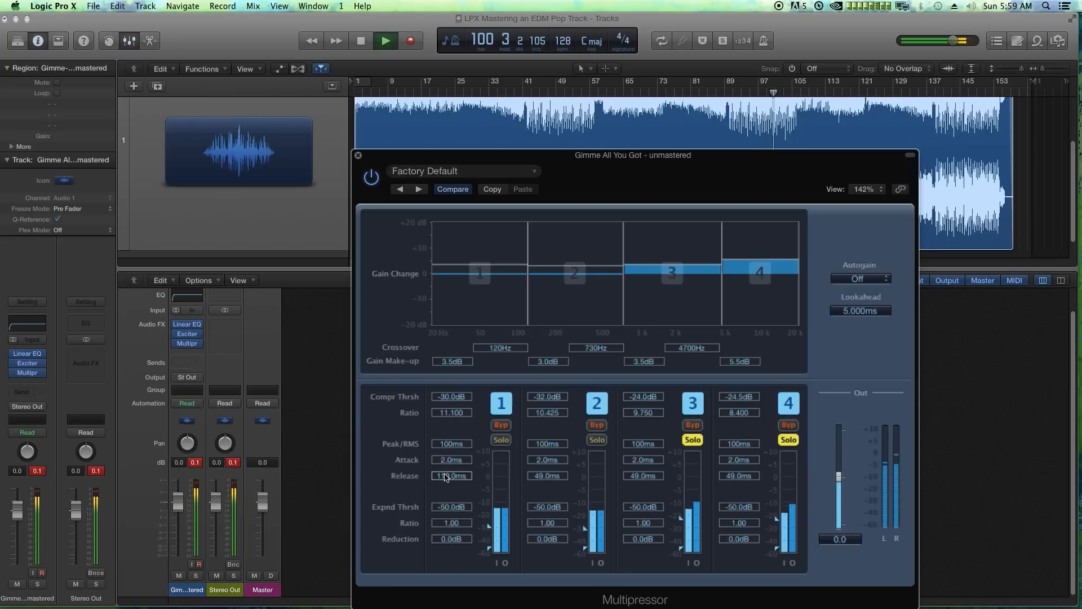
drag(445, 477, 446, 498)
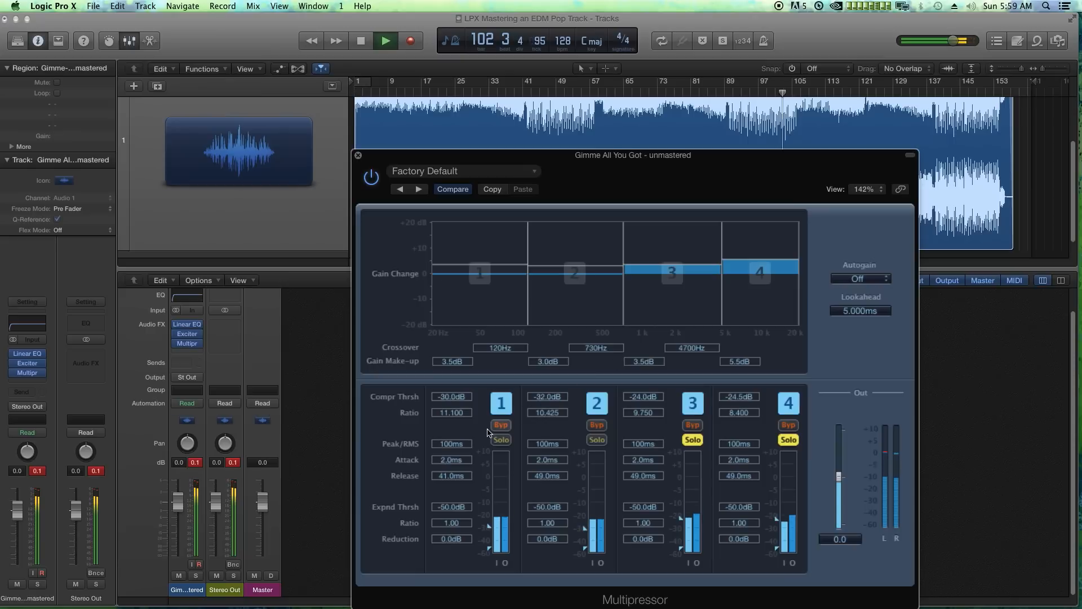
drag(445, 408, 444, 416)
drag(547, 412, 550, 464)
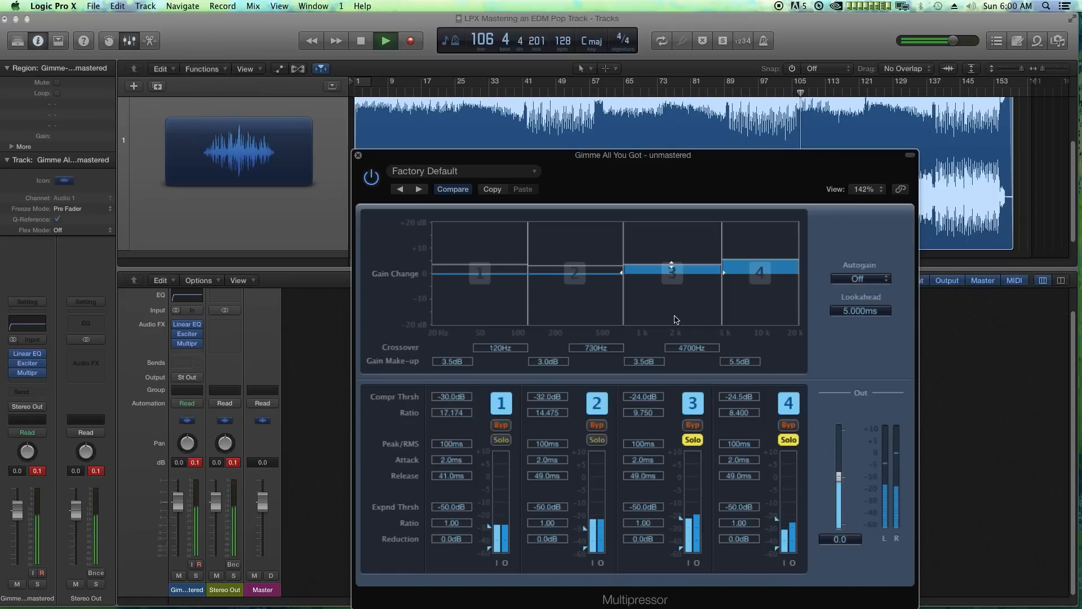
Stop playback, unsolo bands 3 and 4, and play the full mix from around bar 42.
key(space)
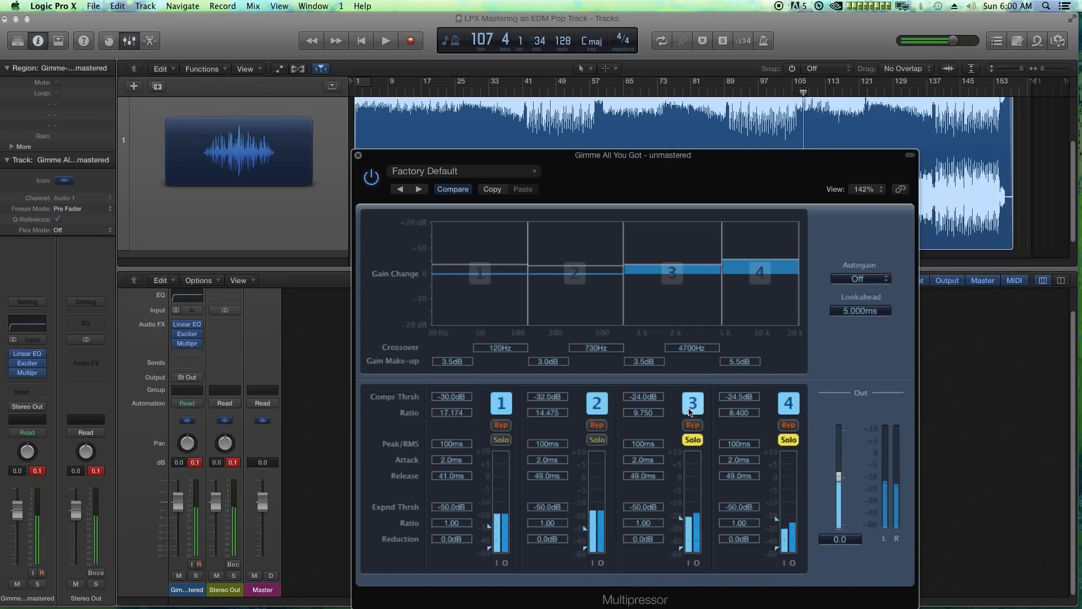
click(693, 439)
click(789, 440)
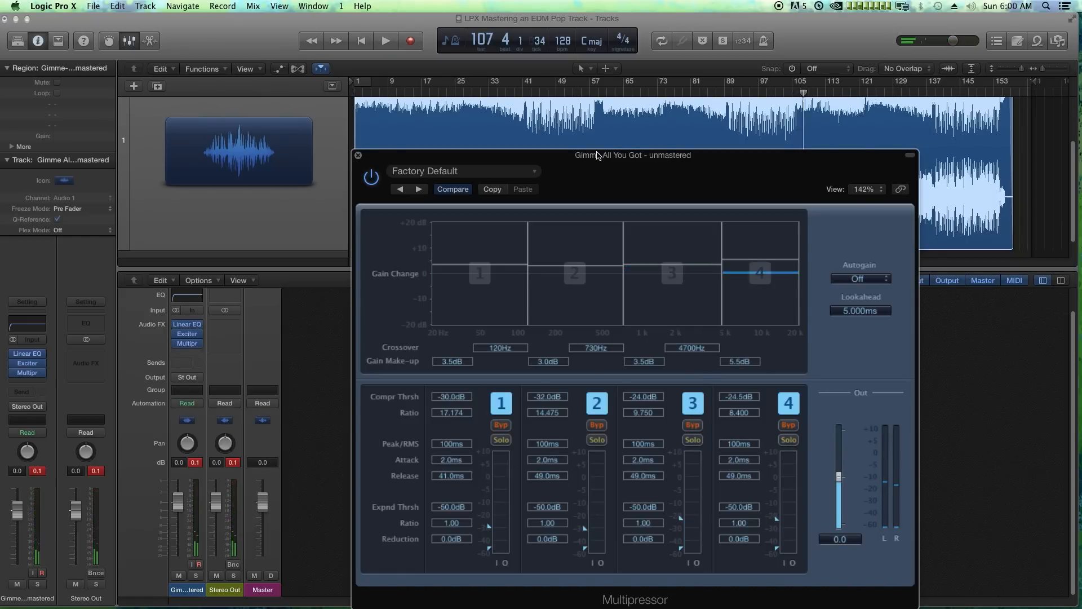
click(527, 92)
key(space)
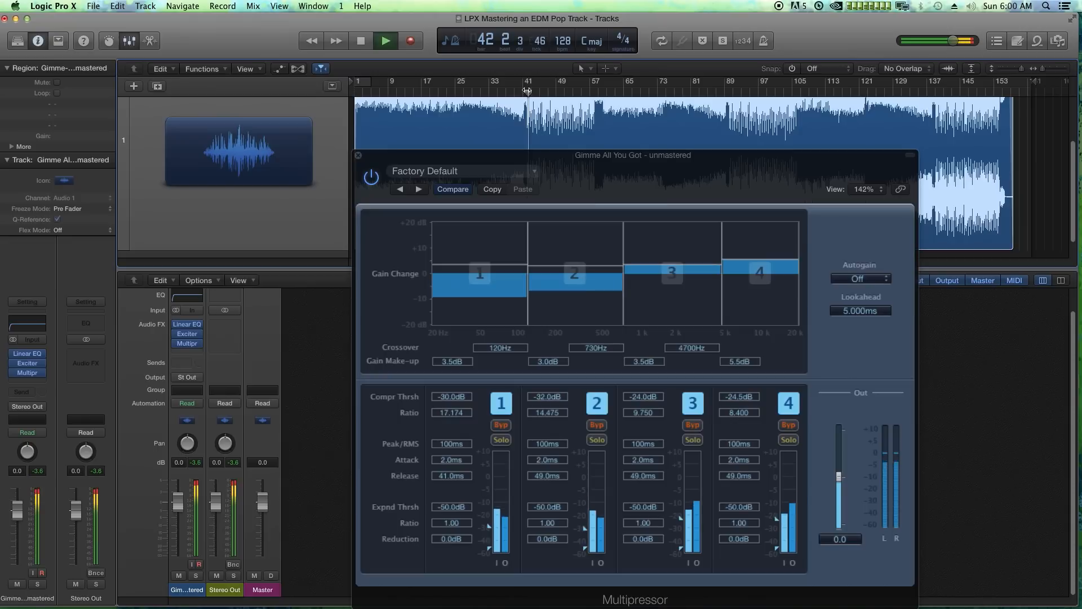
Set the gain make-up of bands 1, 2 and 3 to 6.5 dB, 4.5 dB and 3.0 dB.
drag(483, 276, 480, 261)
drag(577, 270, 575, 265)
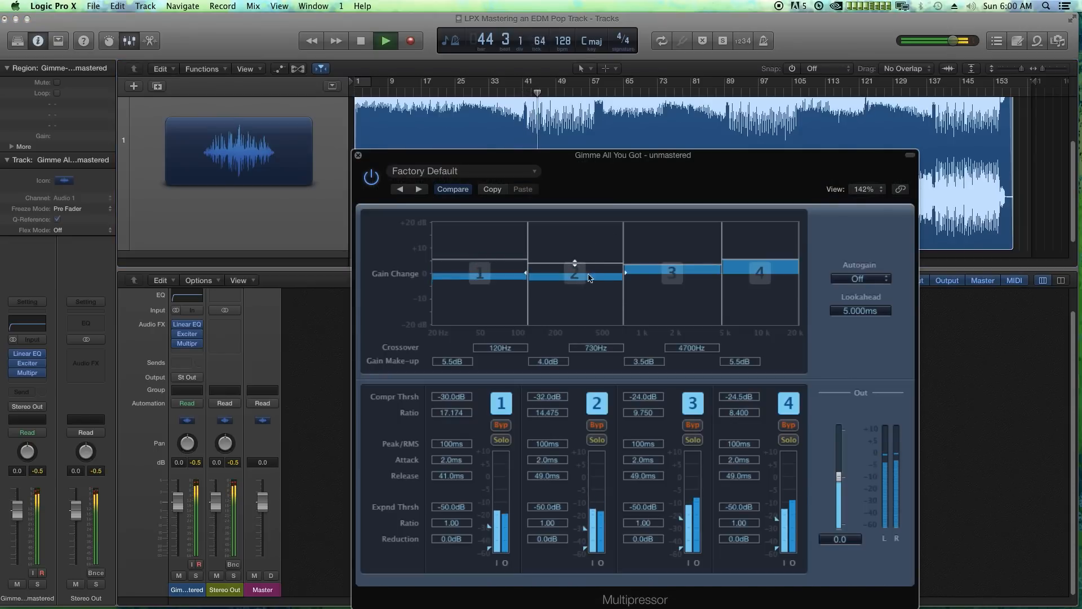
drag(678, 269, 682, 271)
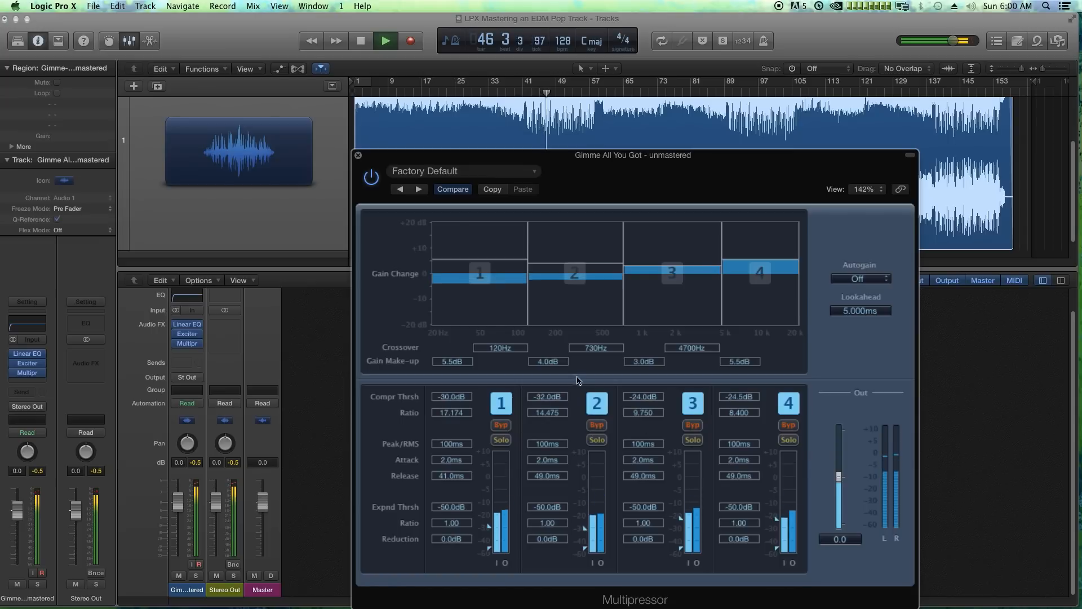
drag(511, 261, 515, 259)
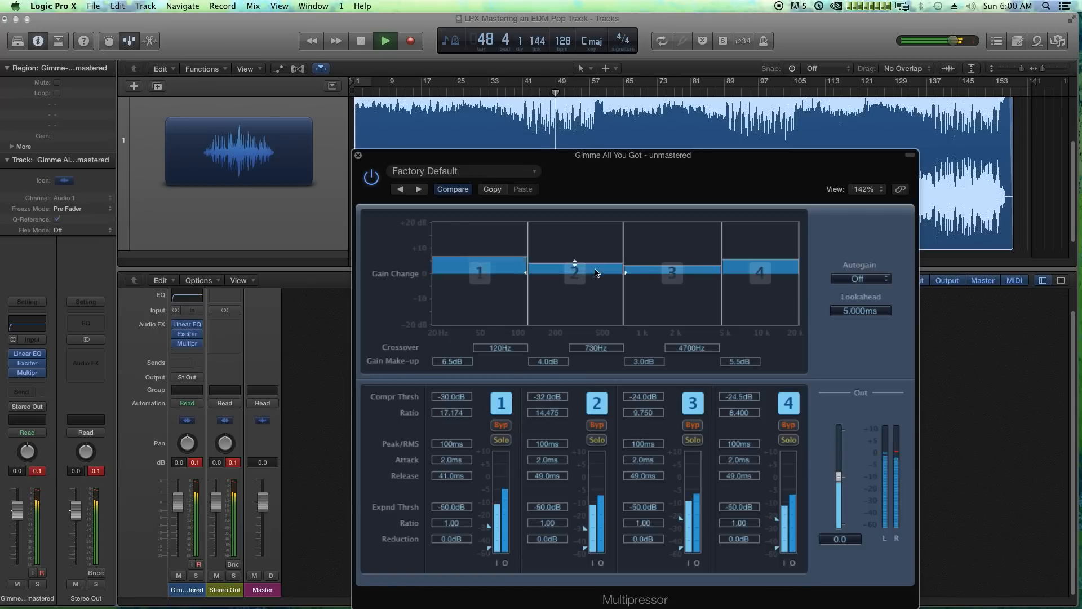
drag(573, 270, 591, 267)
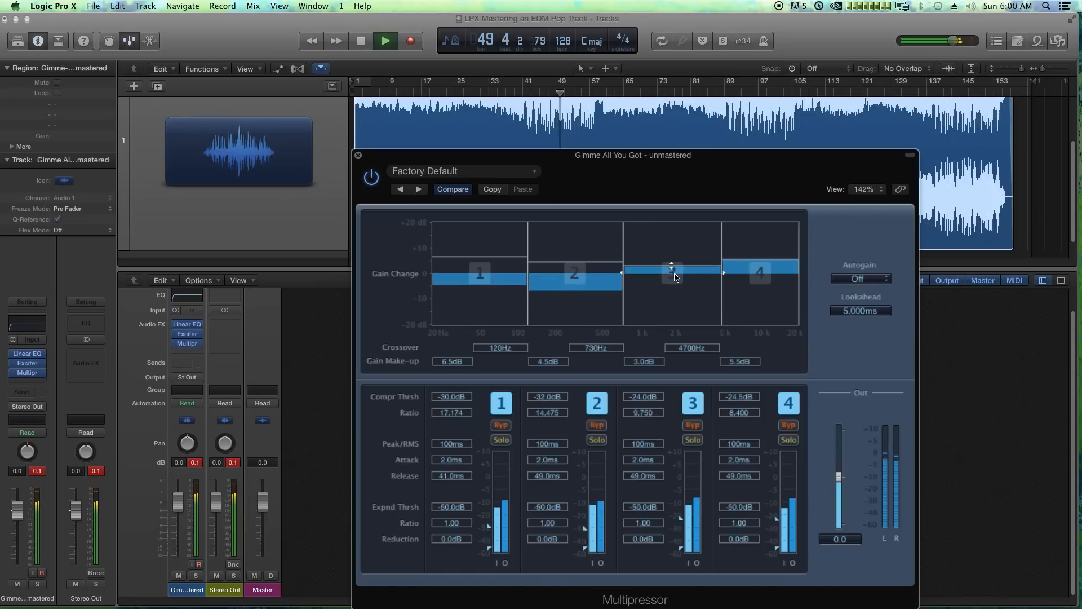
Set the crossovers to 110 Hz, 610 Hz and 5000 Hz, raise bands 3 and 4's make-up to 3.5 and 7.5 dB, and stop playback.
drag(692, 271, 725, 274)
drag(618, 281, 614, 275)
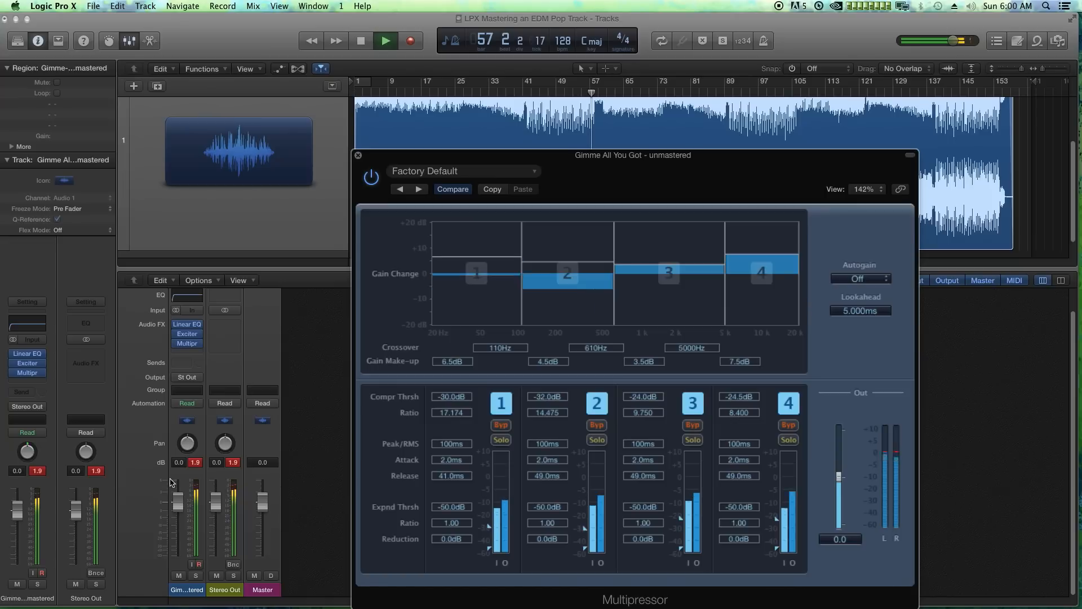
key(space)
Reset the channel's peak reading, replay from bar 42 to check for clipping, and lower the Multipressor output to -1.2 dB.
click(195, 463)
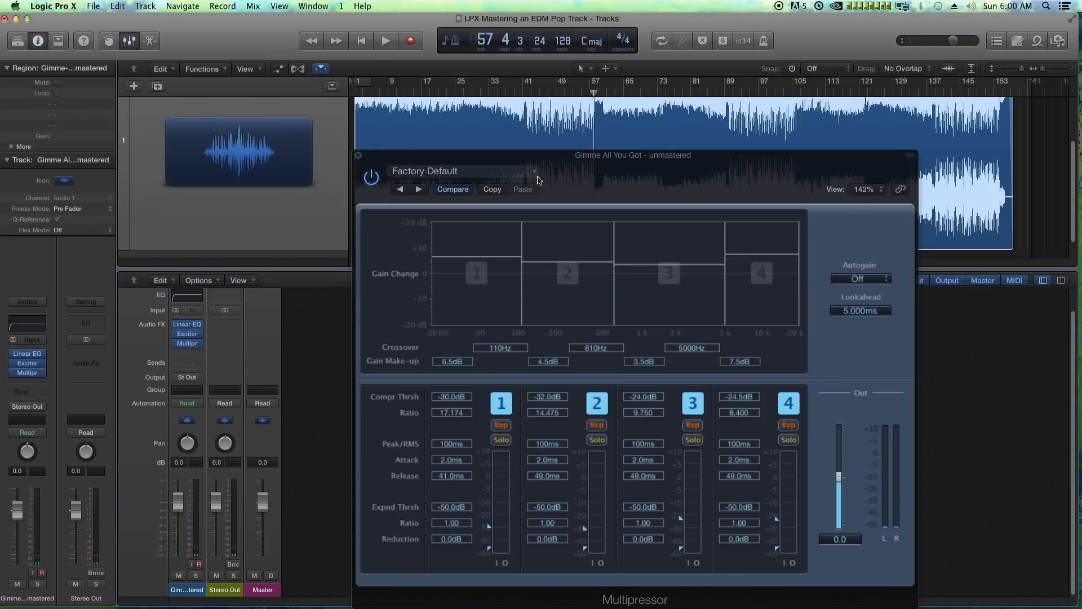
click(528, 93)
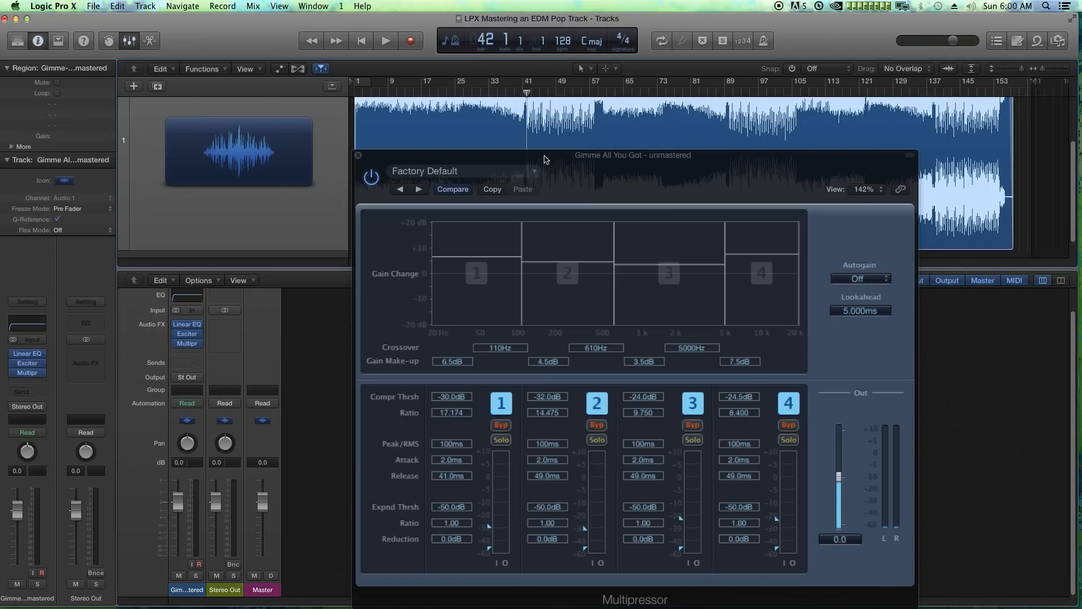
key(space)
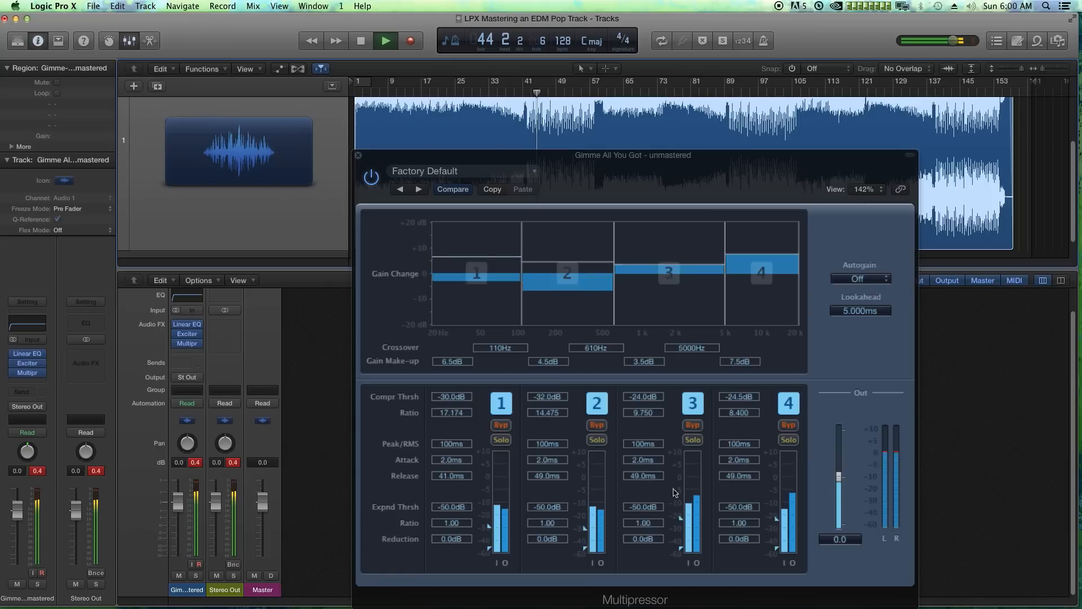
key(space)
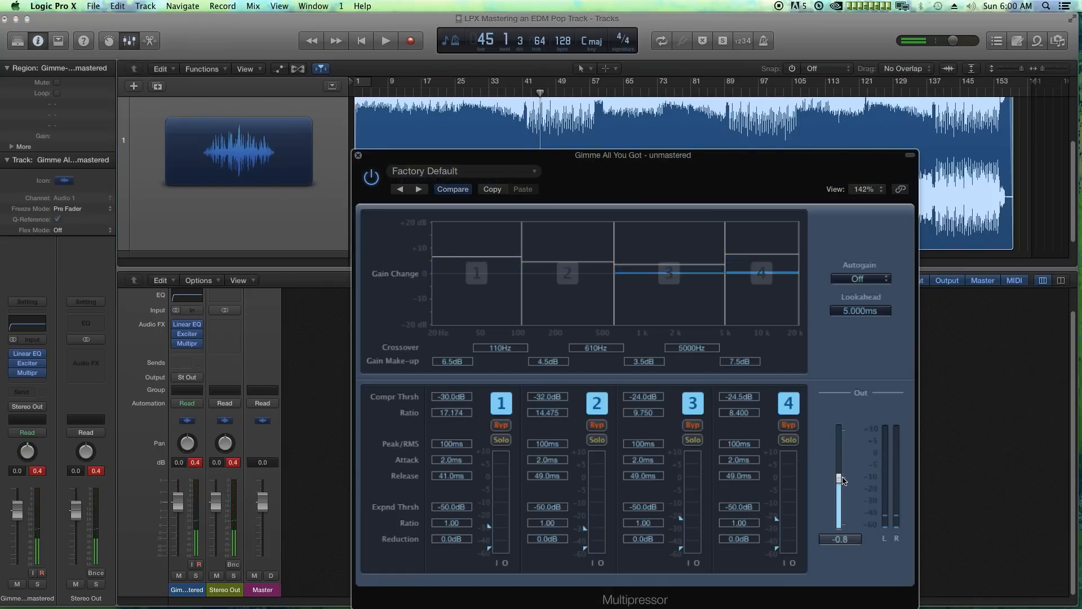
drag(840, 478, 845, 481)
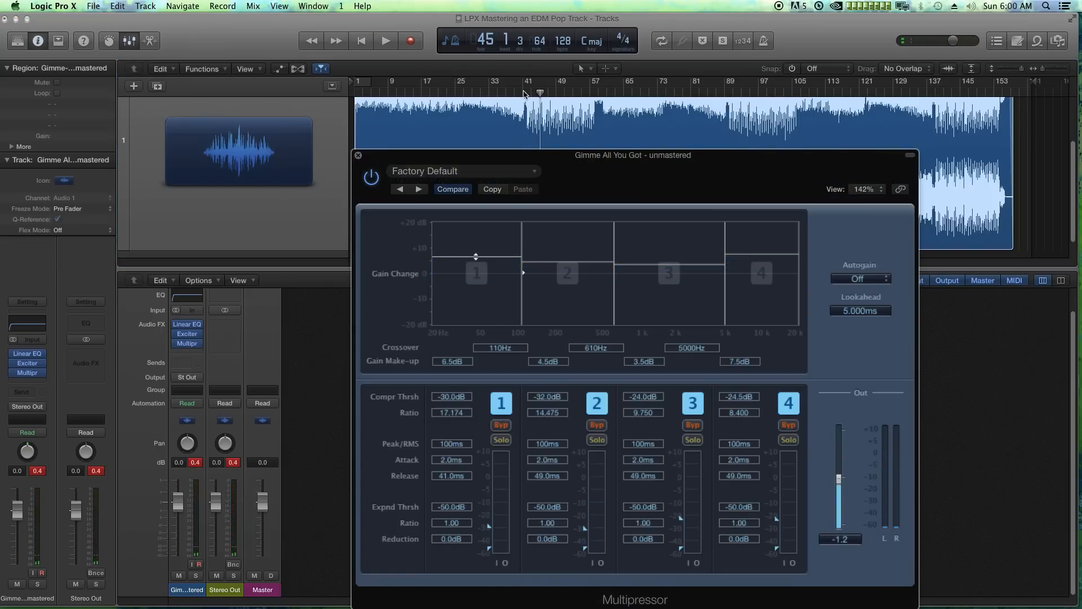
Play the loud section again and raise the gain make-up of band 2 to 8.5 dB and band 3 to 5.5 dB.
key(space)
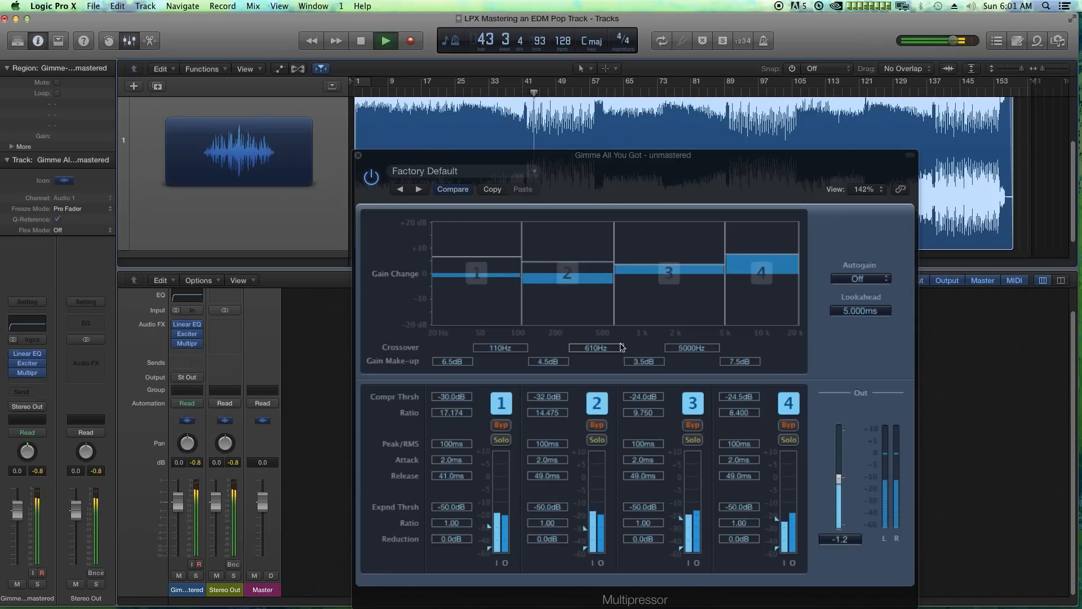
click(576, 274)
drag(575, 275, 566, 249)
key(space)
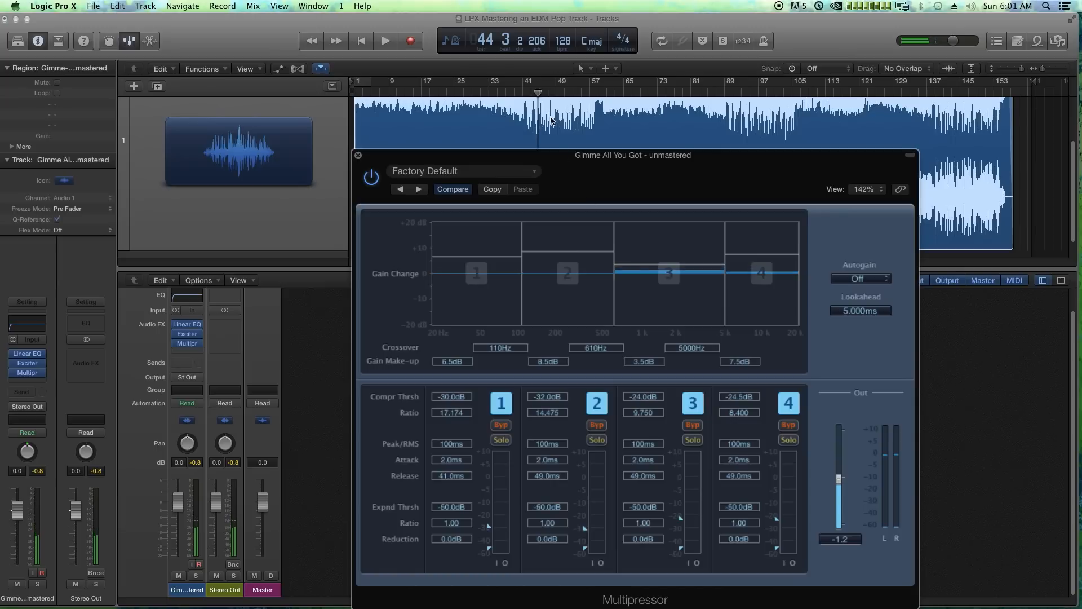
key(space)
click(636, 273)
drag(635, 272, 665, 257)
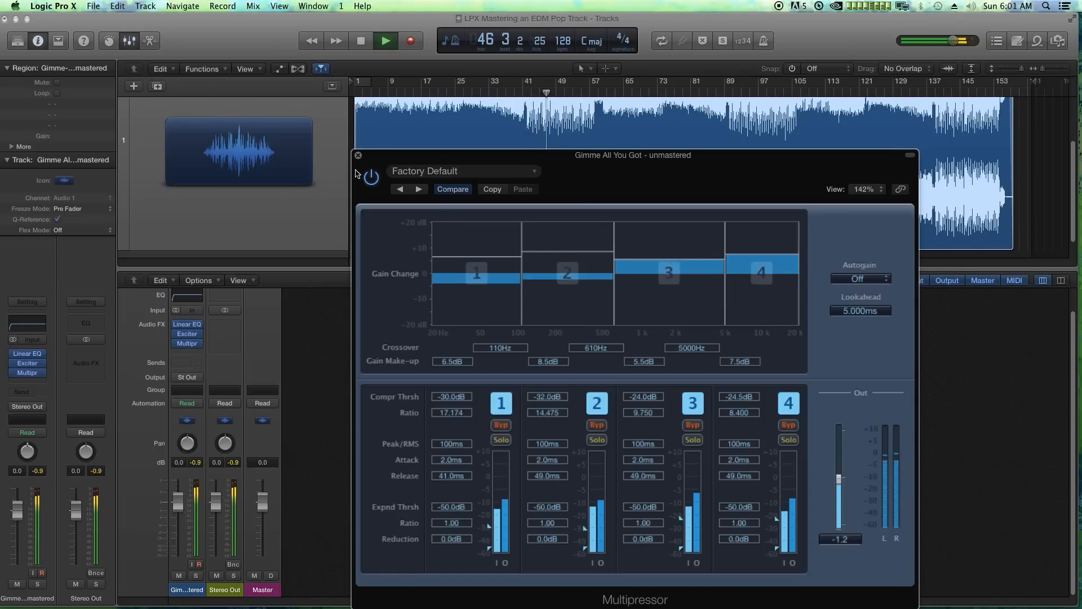
Bypass the Multipressor during playback to compare the sound, re-enable it and stop playback.
key(space)
key(space)
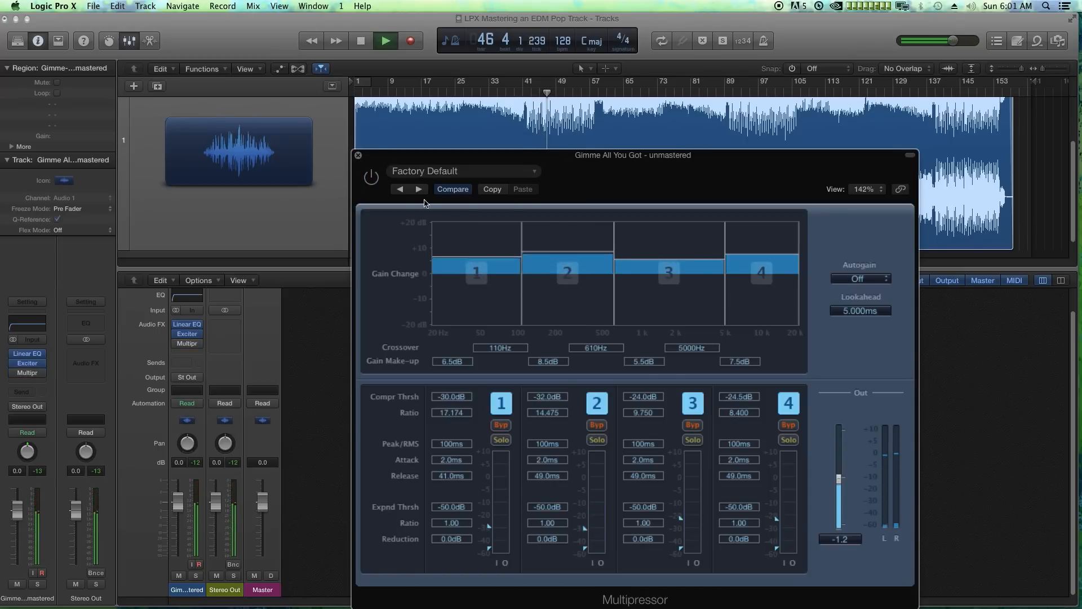
key(space)
click(372, 179)
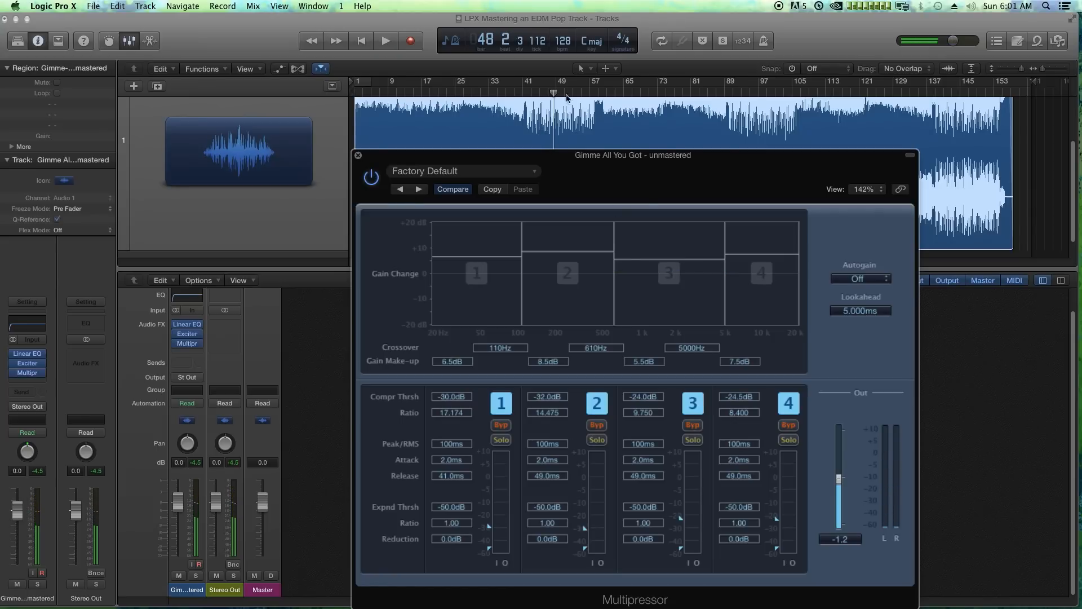
Resume playback, lower the Multipressor output to -2.4 dB, reset the channel's peak reading and stop playback.
key(space)
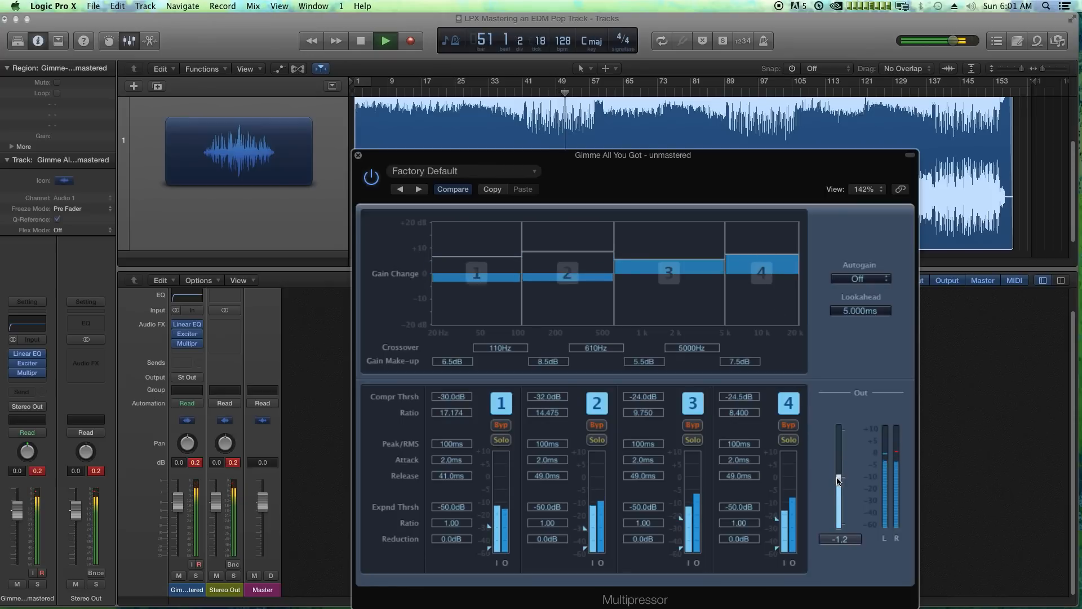
click(195, 462)
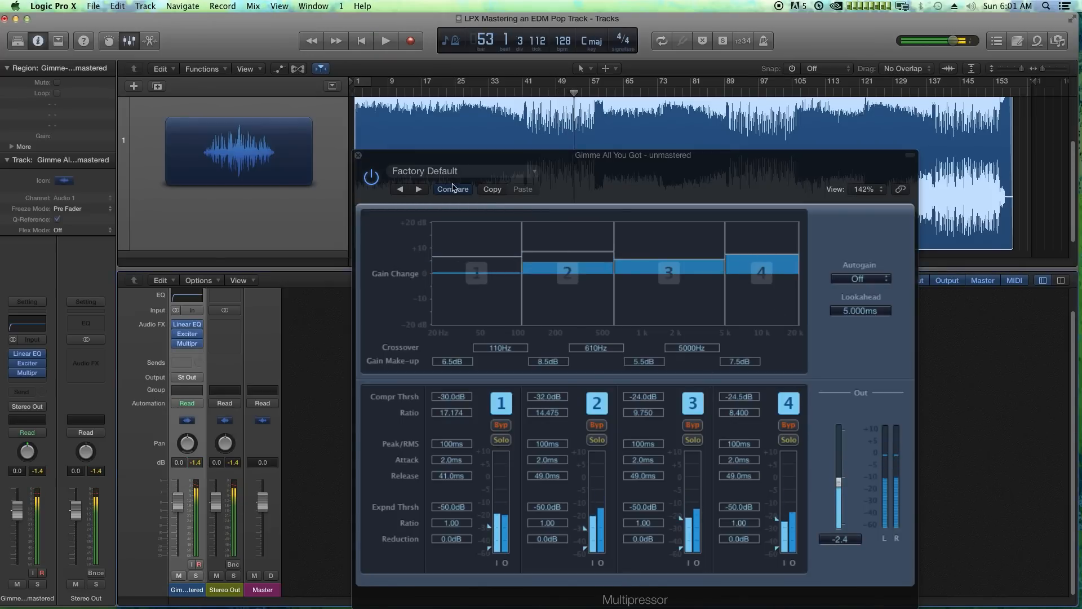
key(space)
Close the Multipressor, hide the mixer and deselect the audio region.
click(357, 156)
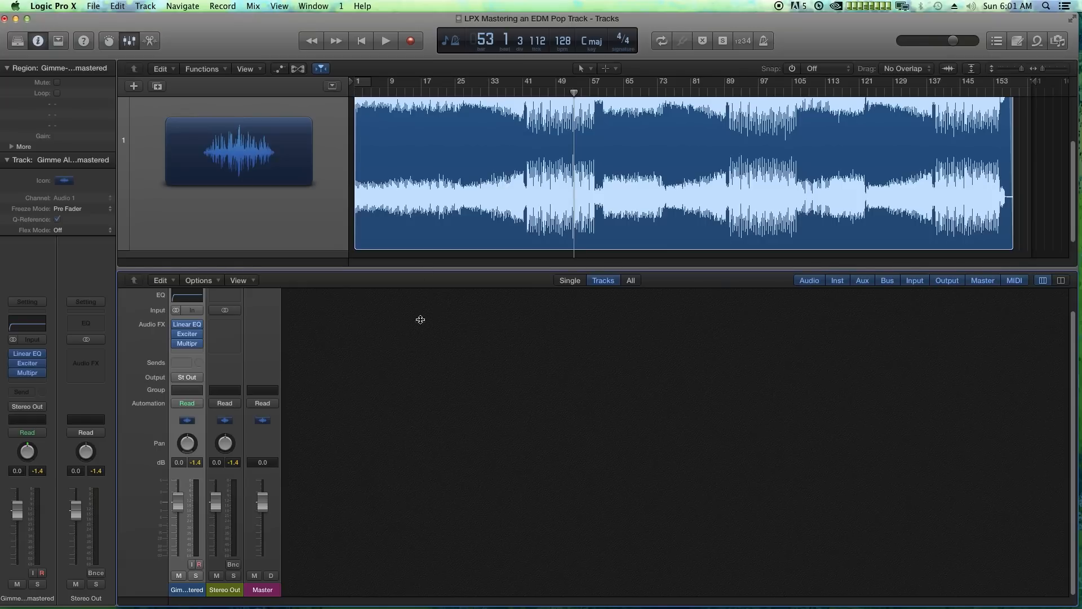
key(x)
click(505, 433)
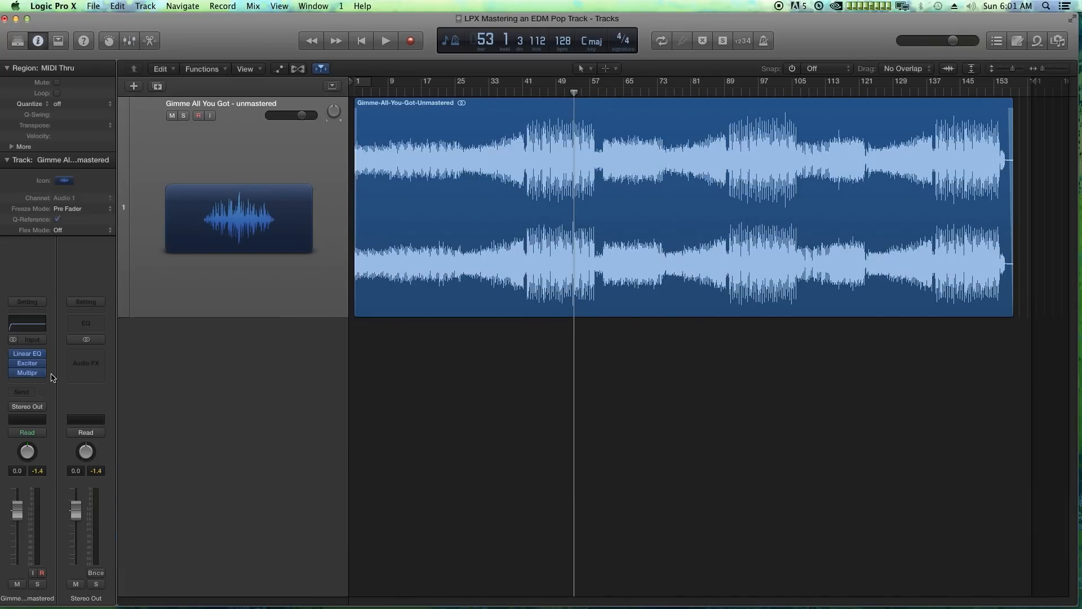
Add two duplicates of the unmastered track with the same channel settings, and reduce the track height to fit all three.
mouse_move(27, 366)
click(157, 86)
click(157, 86)
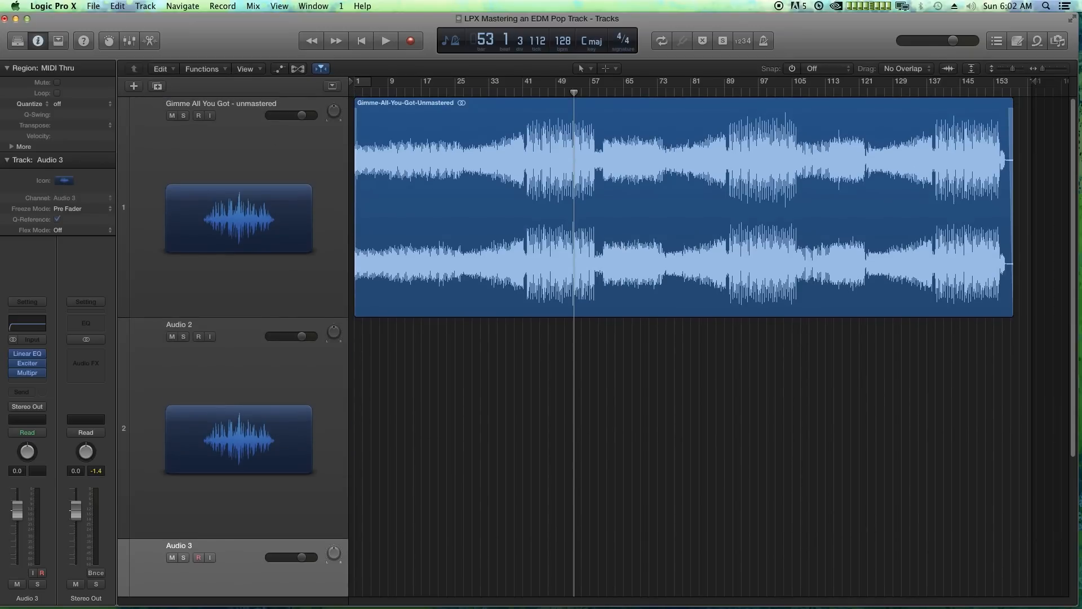
drag(1015, 68, 1011, 69)
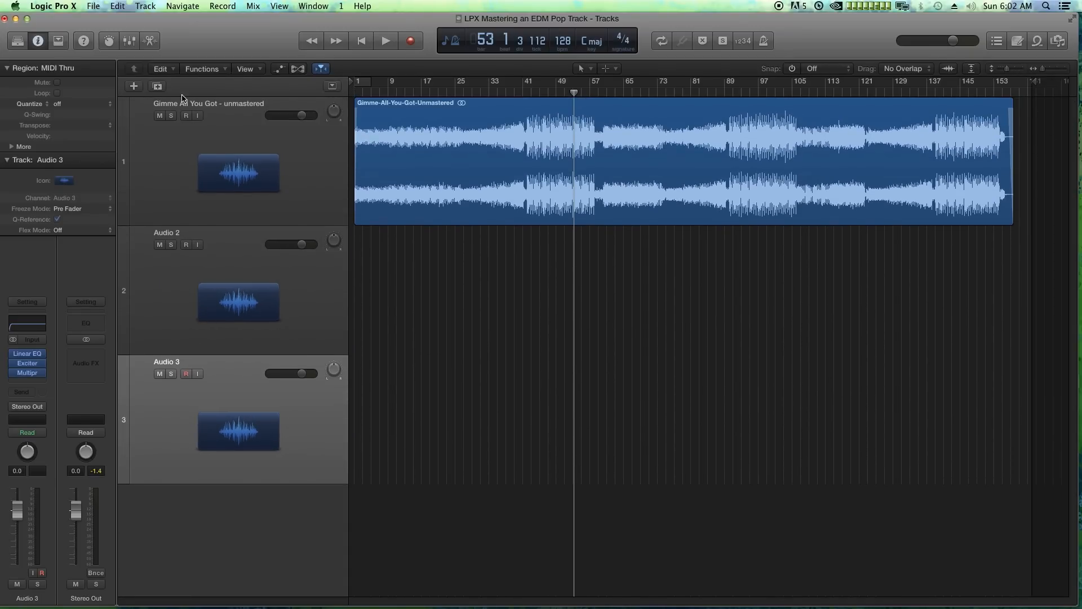
Rename the three tracks, in order, as Low Band, High Mid and High.
double_click(194, 103)
text(Low Band)
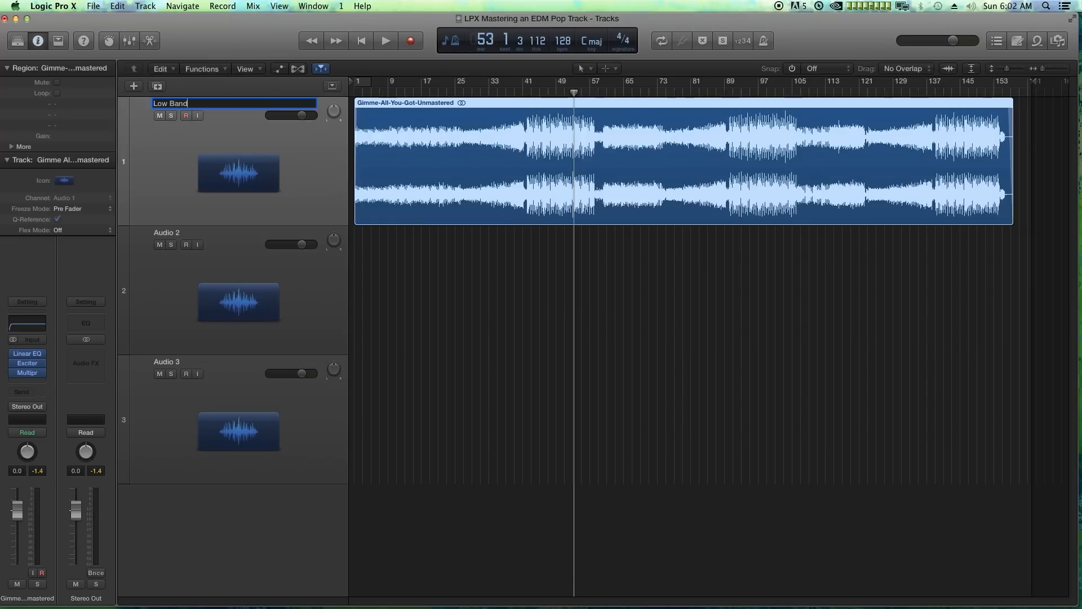
key(Tab)
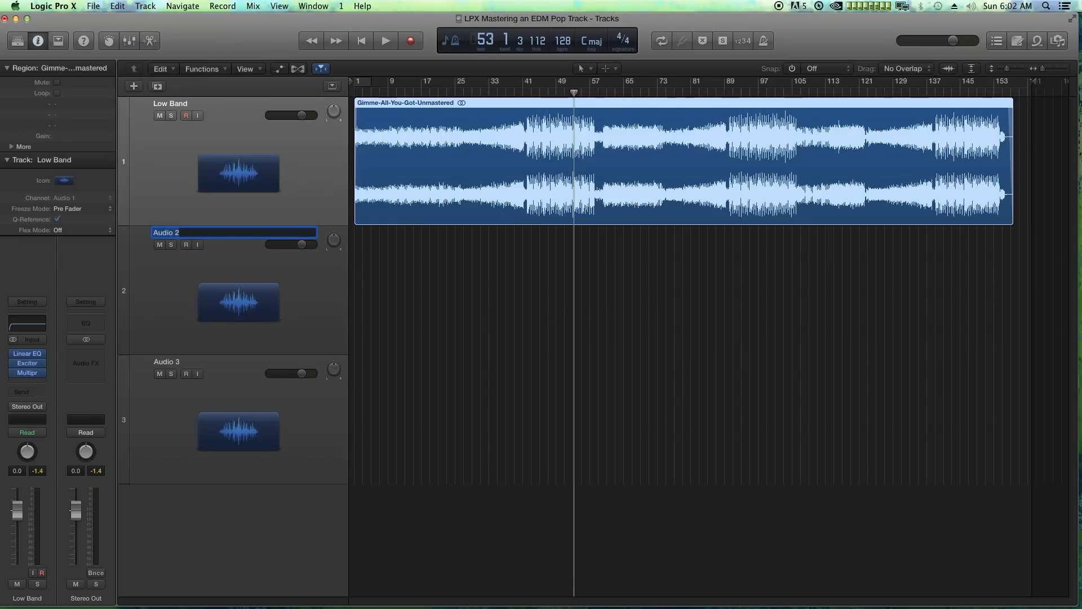
text(High Mid)
key(Tab)
text(High)
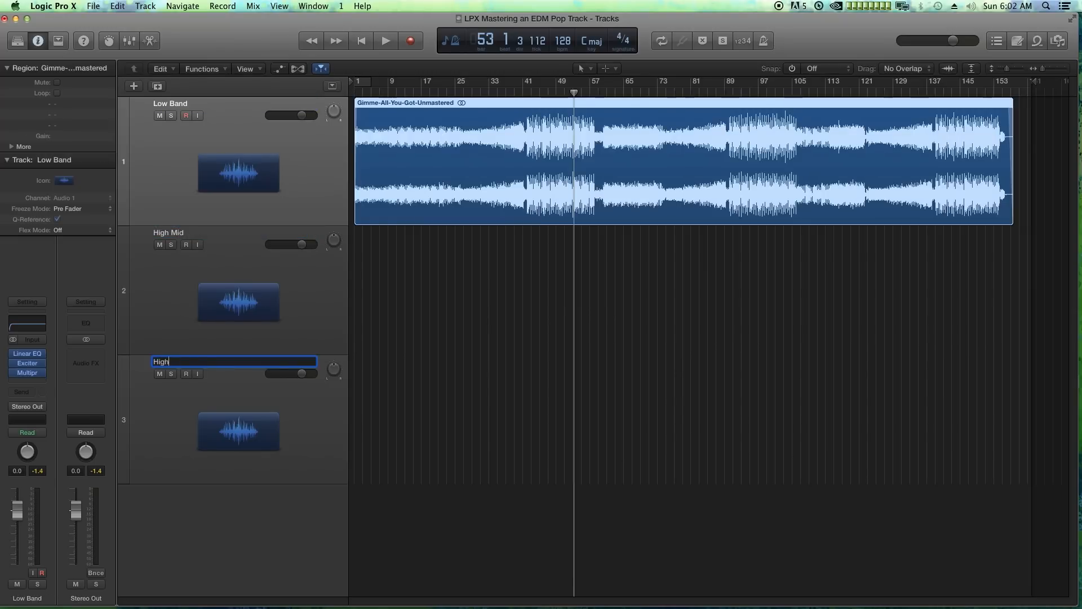
key(Return)
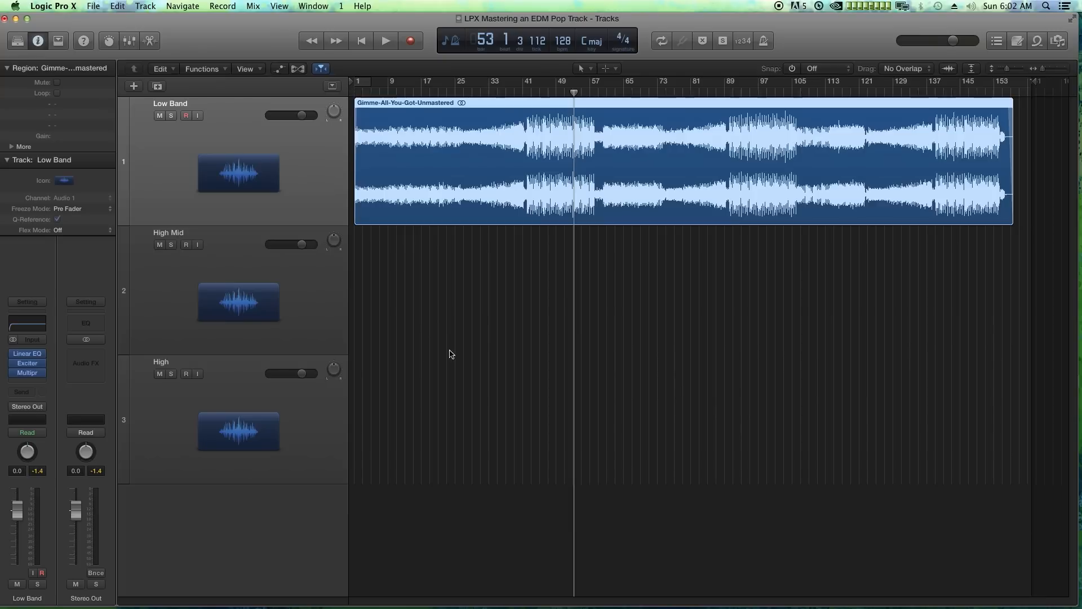
Copy the unmastered audio region onto the High Mid and High tracks at the same position, and show the mixer with no channels selected.
click(423, 293)
drag(425, 195, 407, 390)
click(672, 530)
key(x)
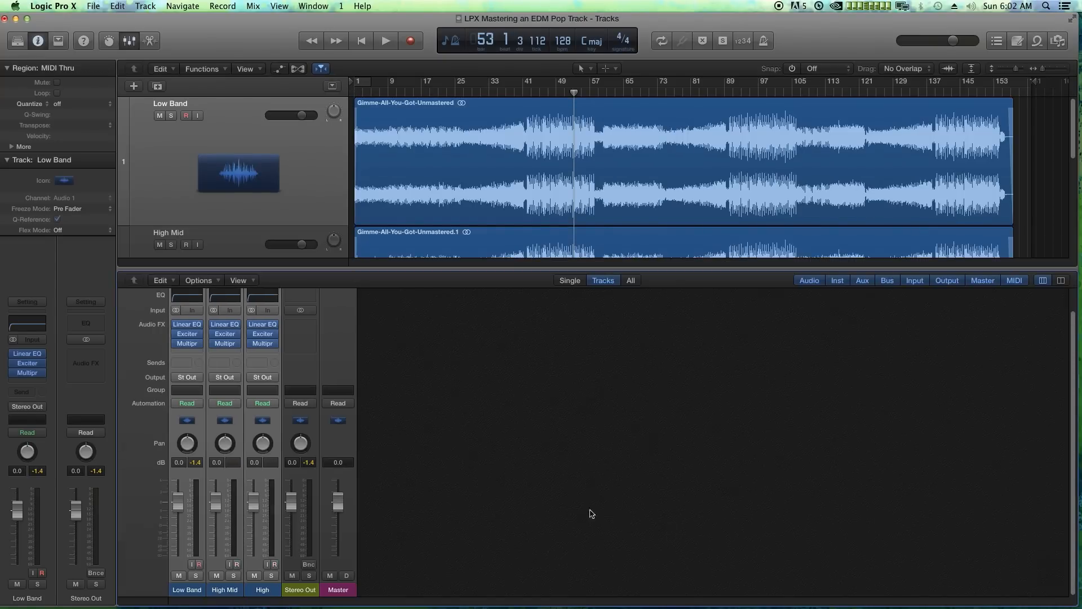
click(513, 434)
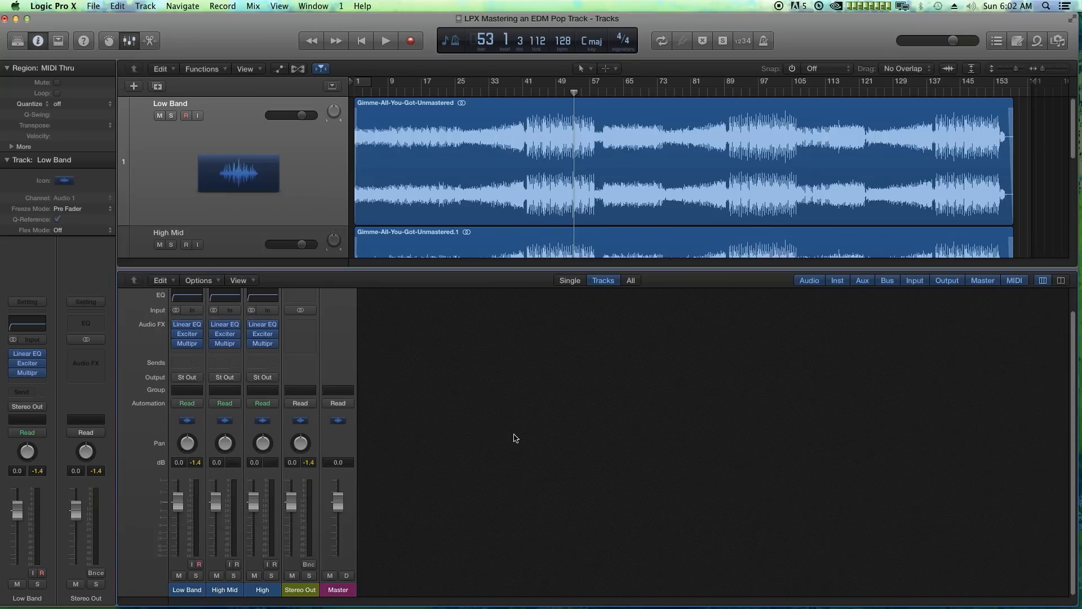
Turn off the 23 Hz low-cut band in the Linear Phase EQ on both the High and High Mid channels.
click(252, 324)
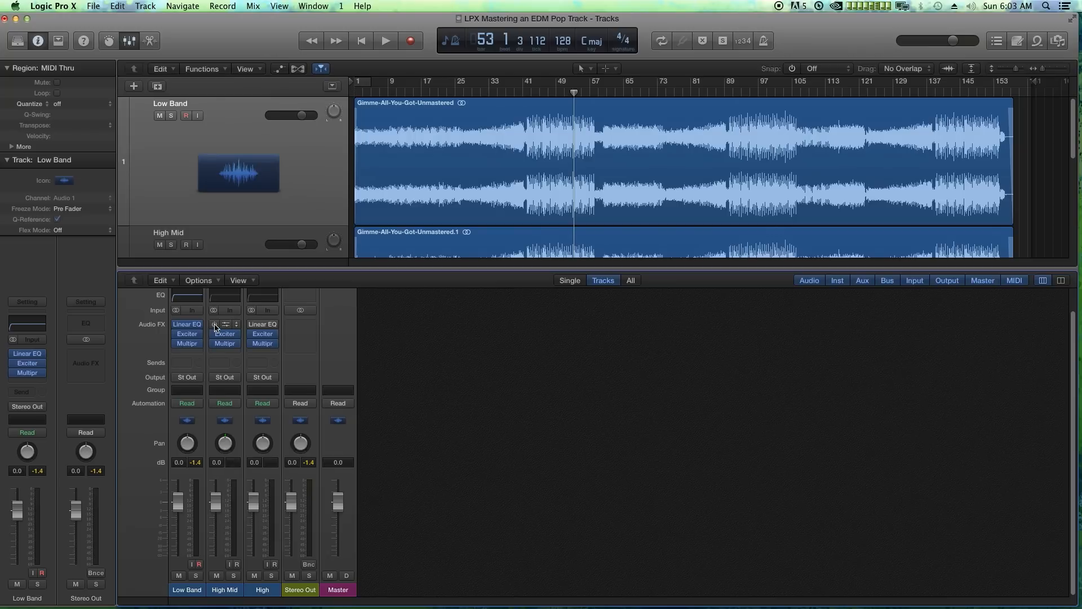
click(252, 326)
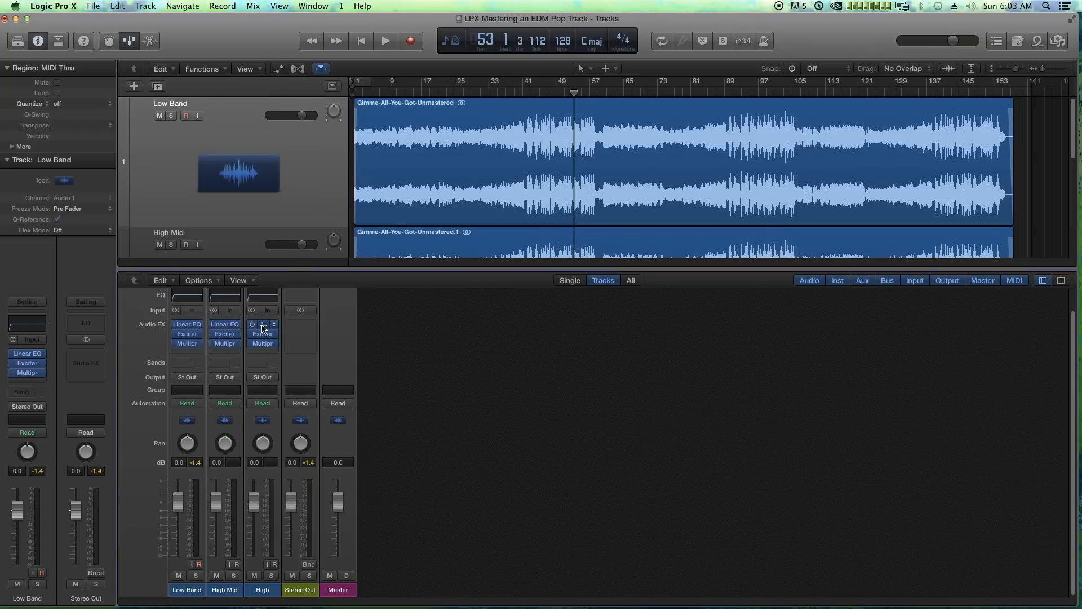
click(262, 328)
click(72, 104)
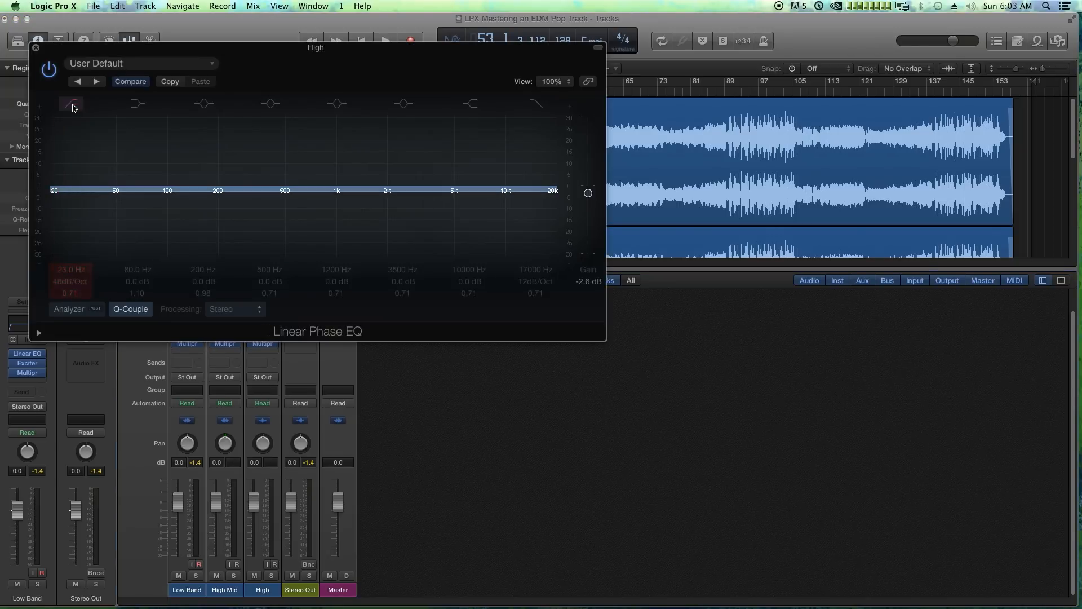
click(36, 47)
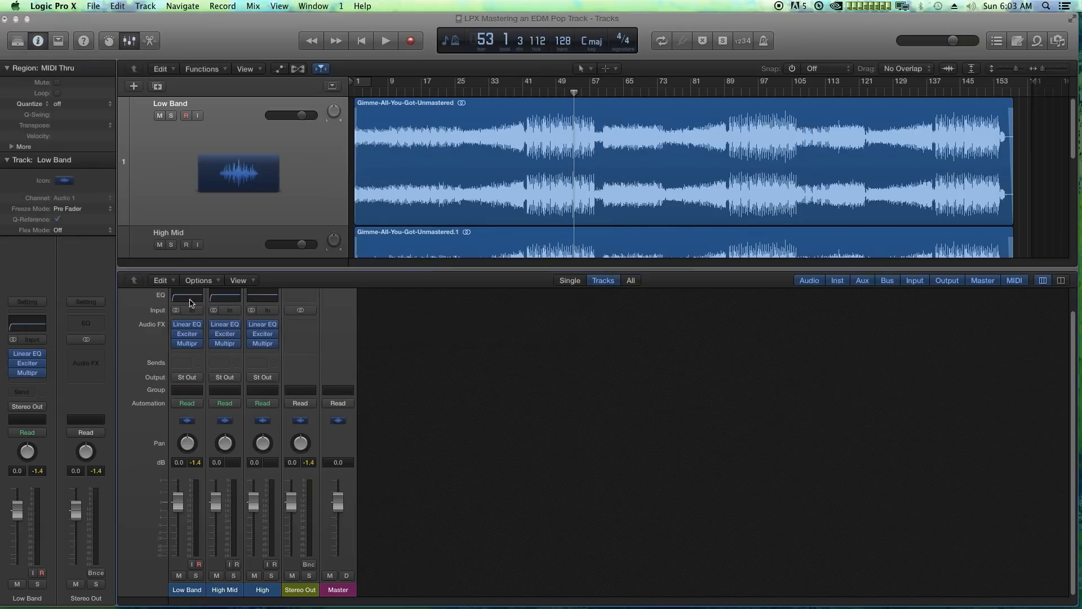
click(225, 324)
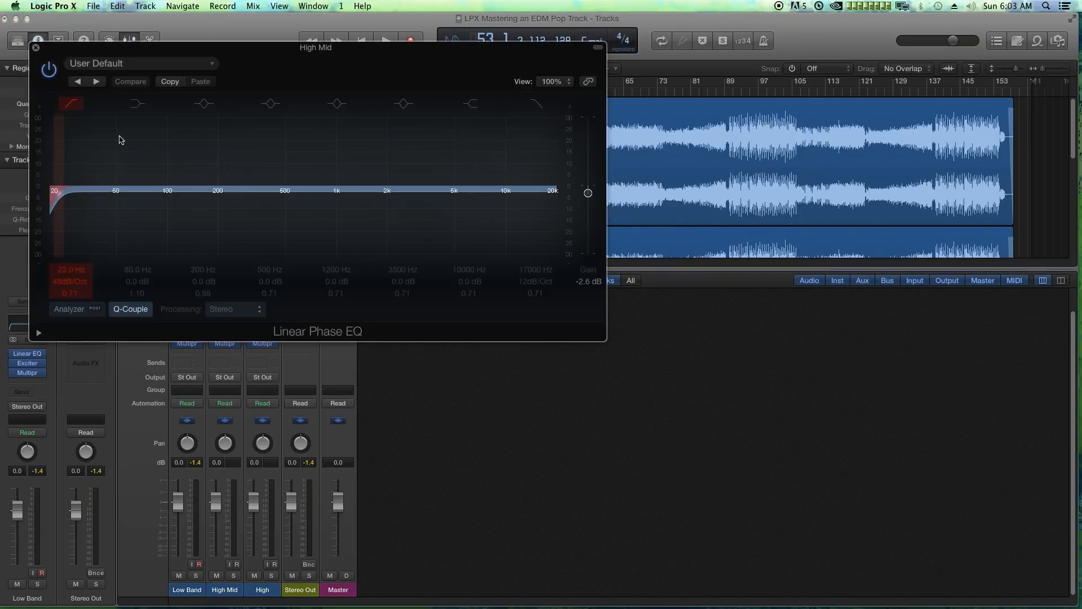
click(71, 105)
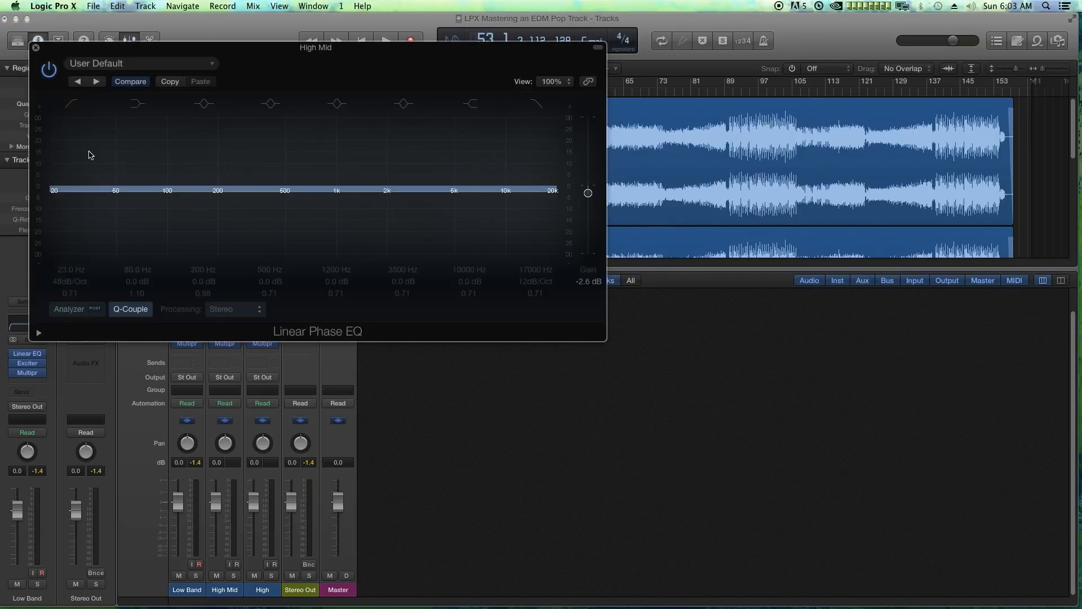
click(36, 48)
Solo bands 1 and 2 in the Low Band channel's Multipressor and close its window.
mouse_move(220, 330)
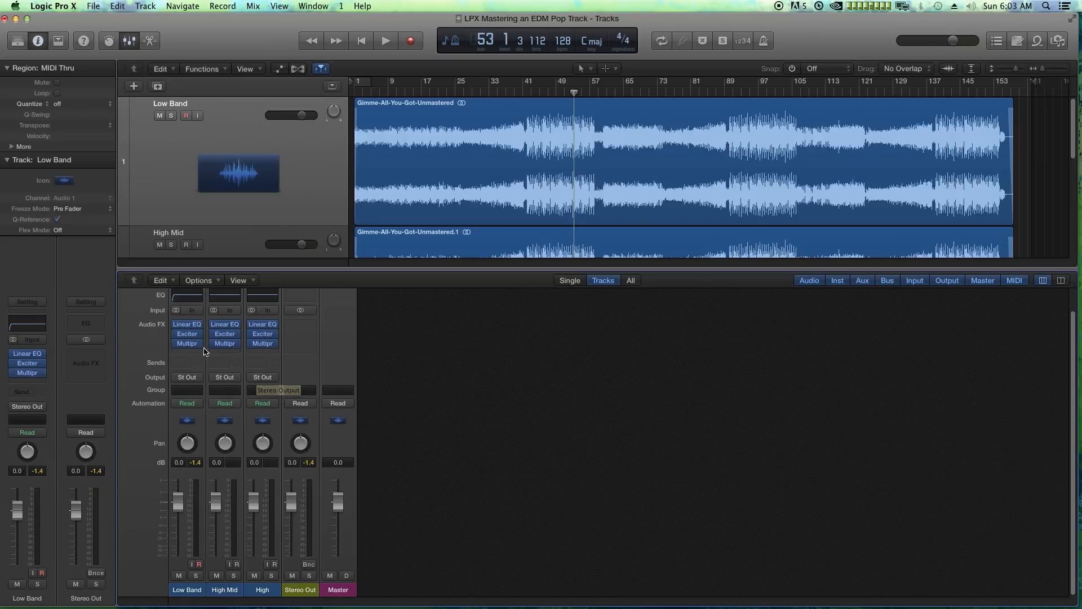
click(190, 345)
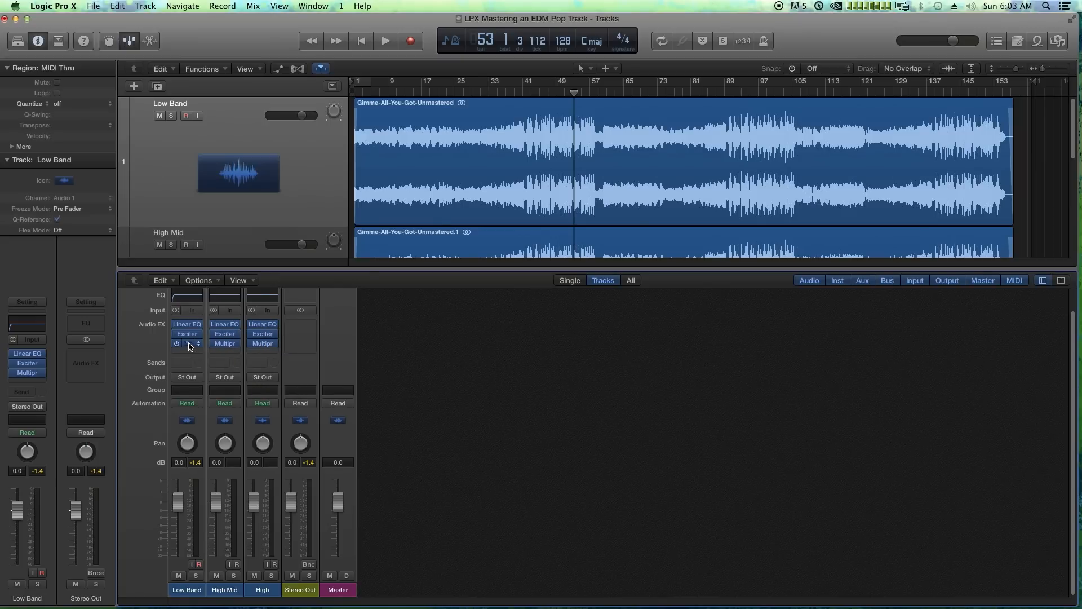
click(501, 440)
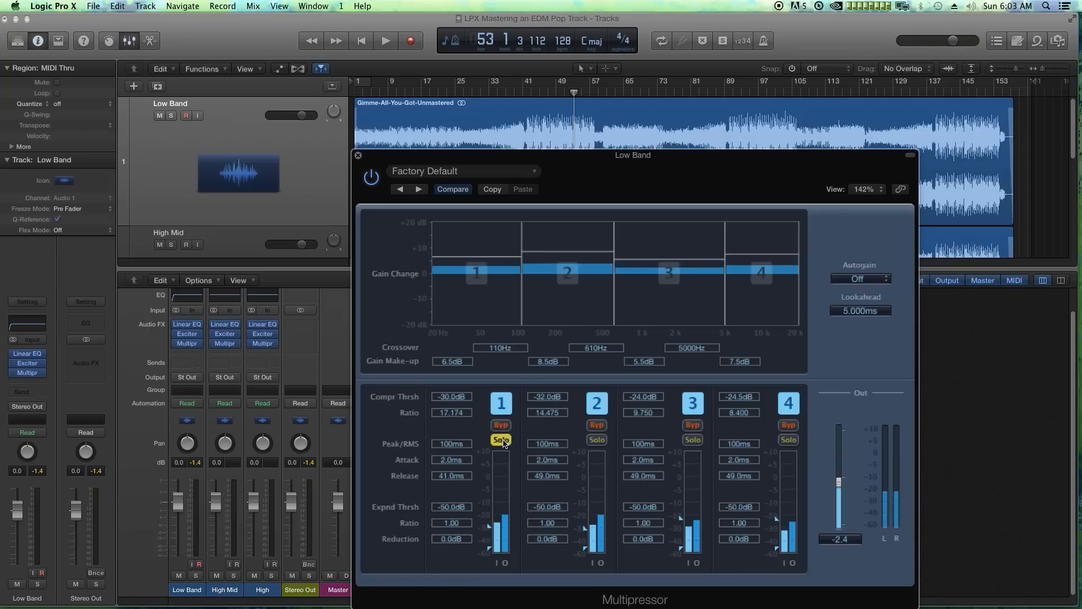
click(598, 440)
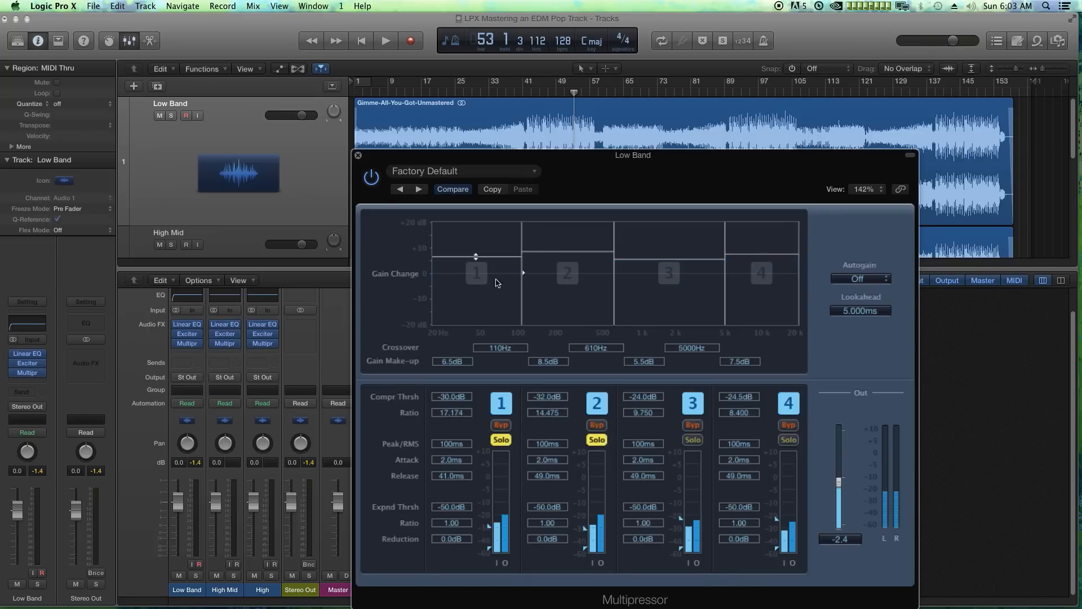
click(358, 156)
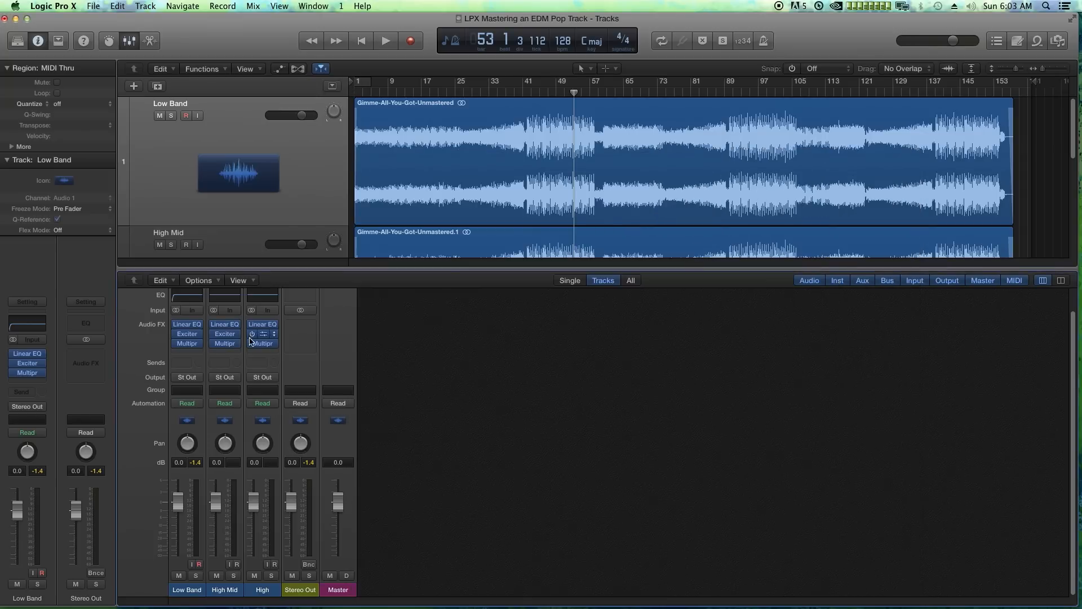
Solo band 3 in the High Mid channel's Multipressor and band 4 in the High channel's Multipressor, closing each window.
click(227, 345)
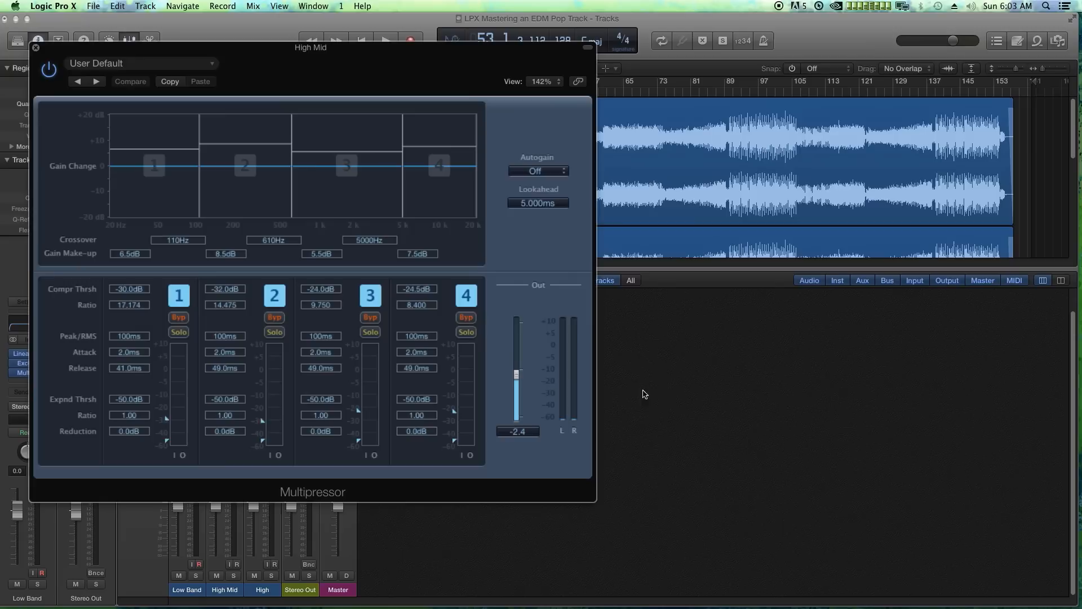
click(372, 333)
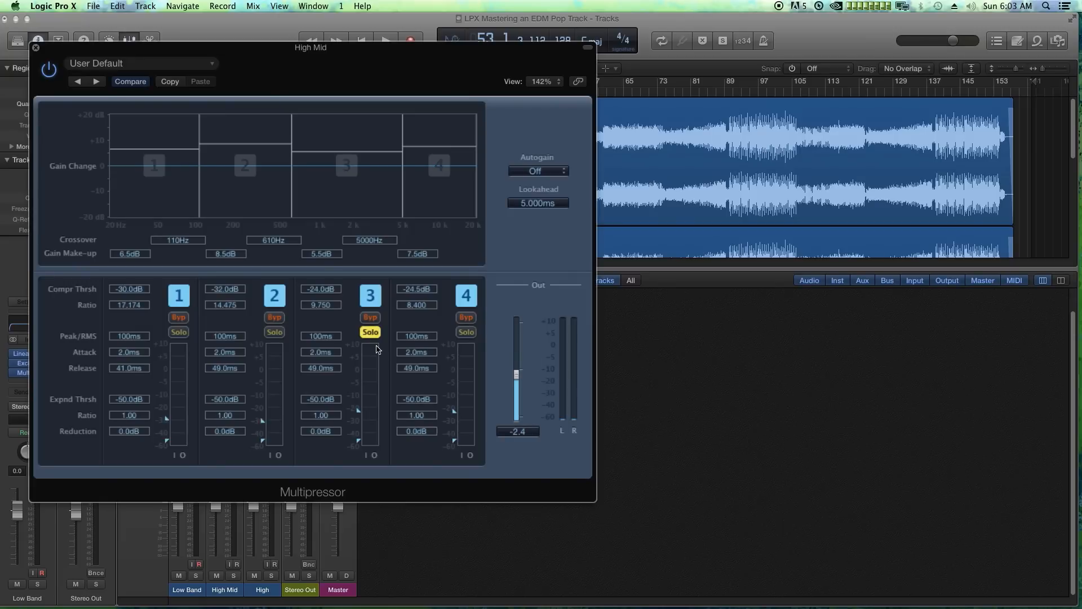
click(35, 47)
click(263, 343)
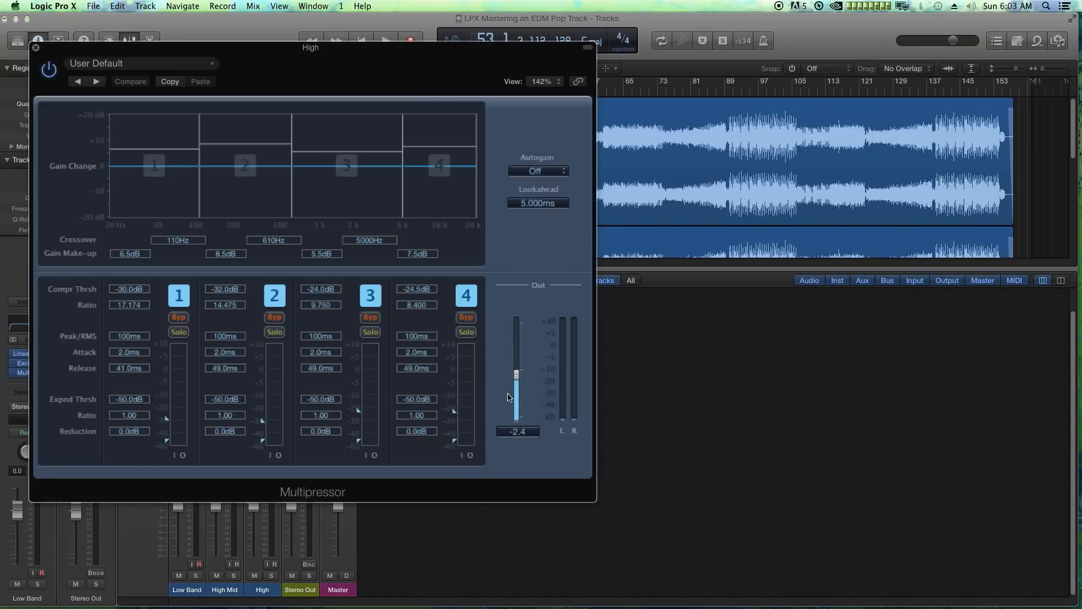
click(466, 332)
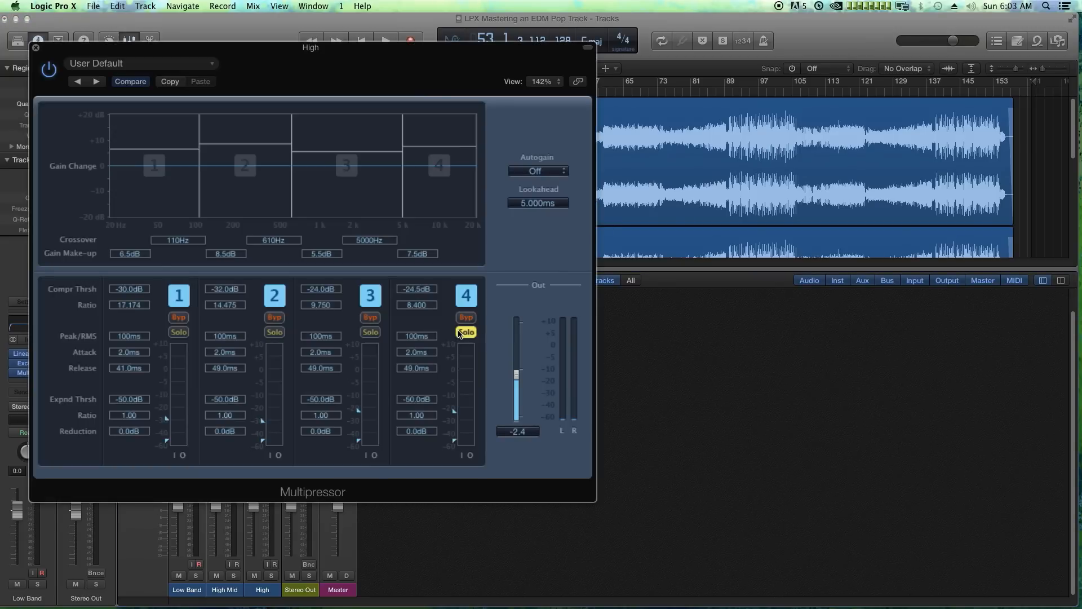
click(35, 47)
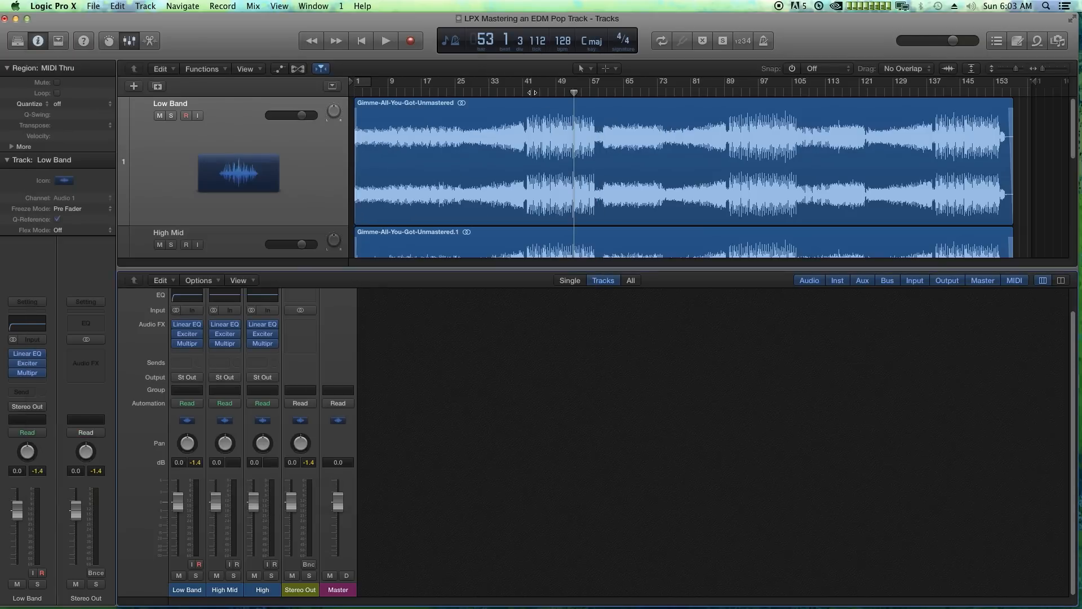
Play the loud section while soloing the Low Band, High Mid and High channels in turn, and return the stopped playhead to bar 41.
double_click(532, 93)
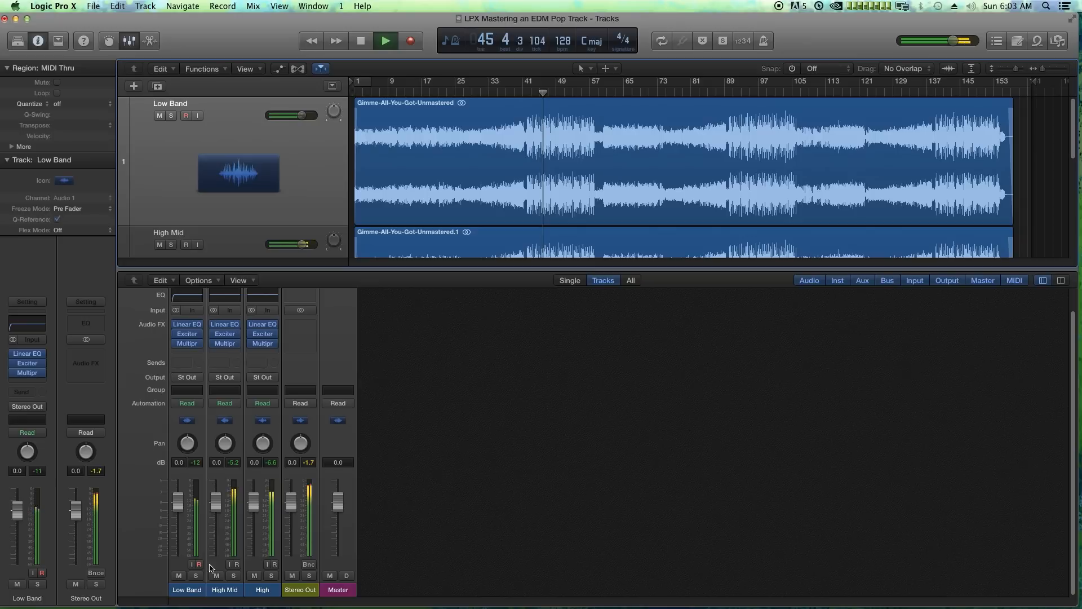
click(196, 576)
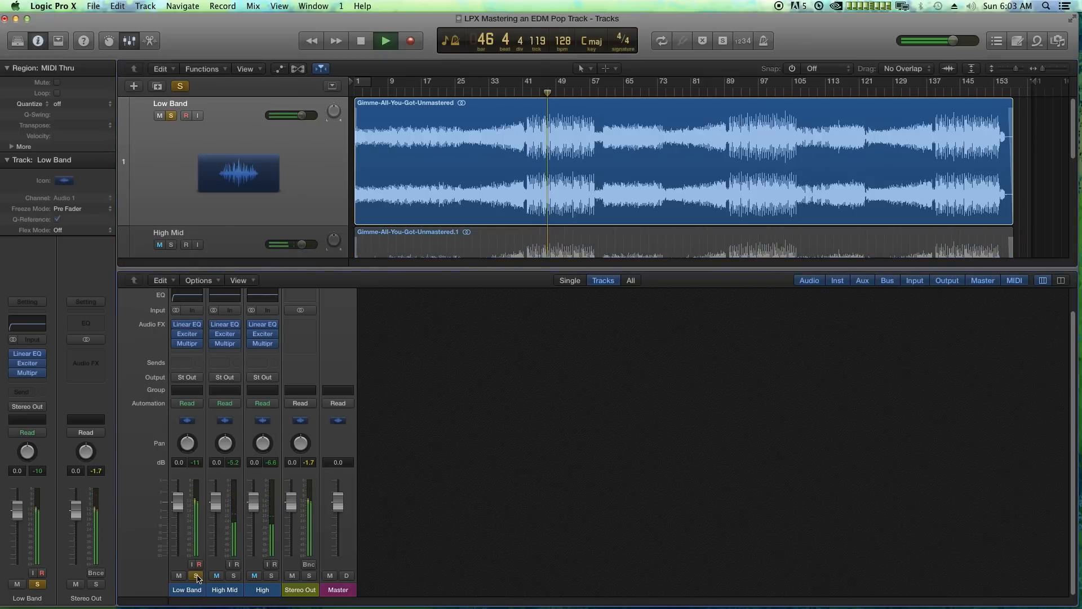
click(196, 576)
click(234, 576)
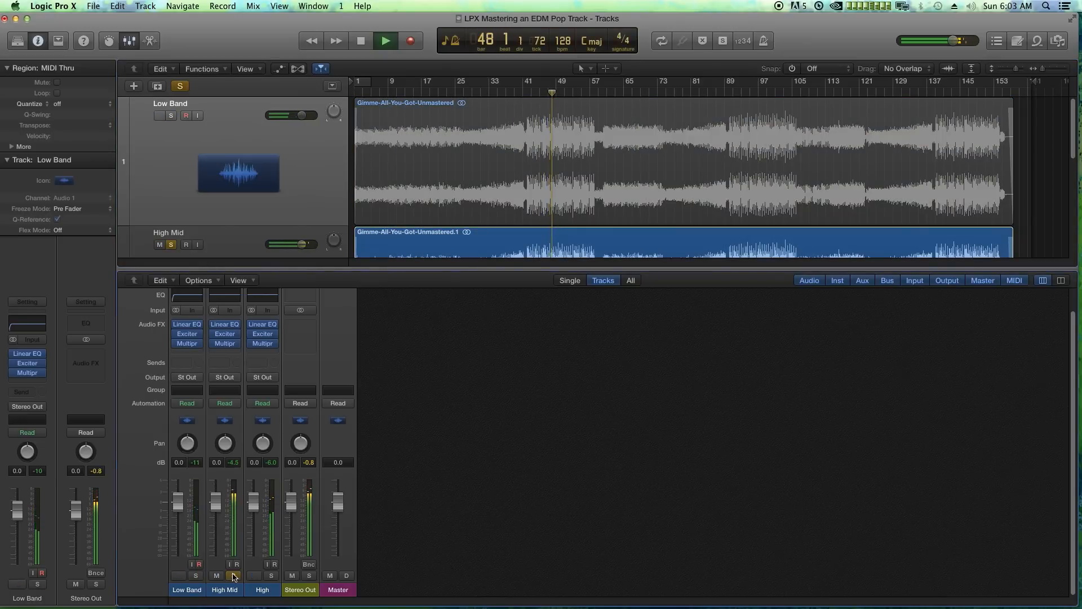
click(234, 576)
click(272, 576)
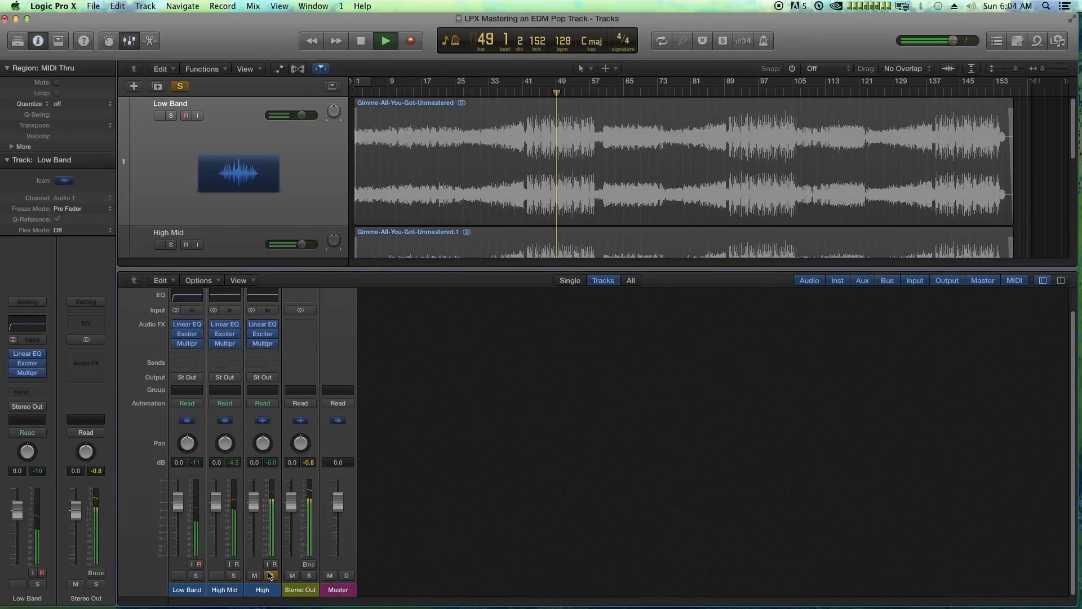
click(271, 576)
key(space)
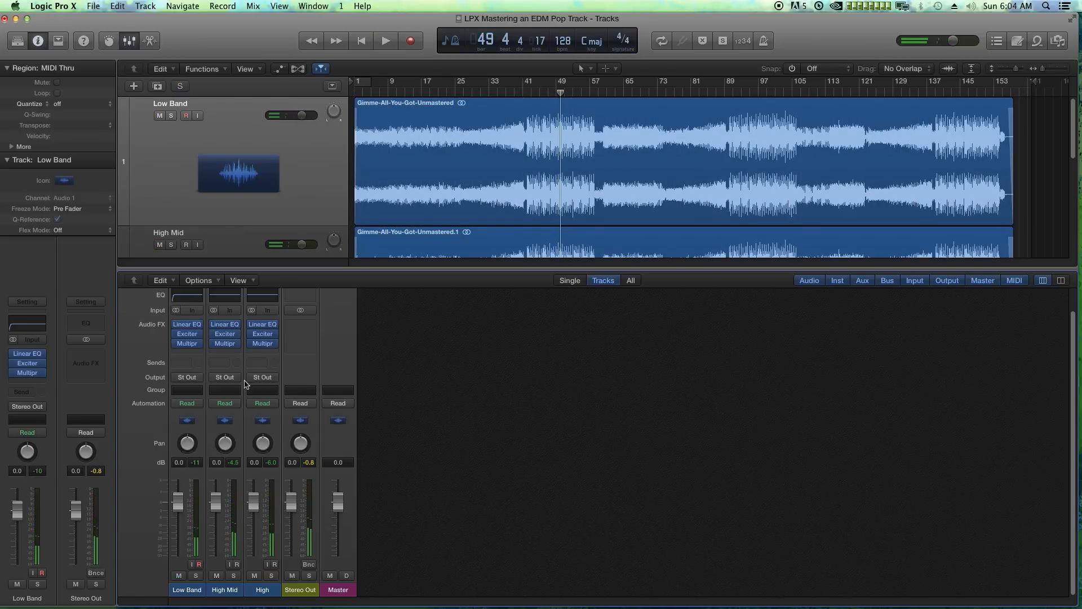
mouse_move(237, 344)
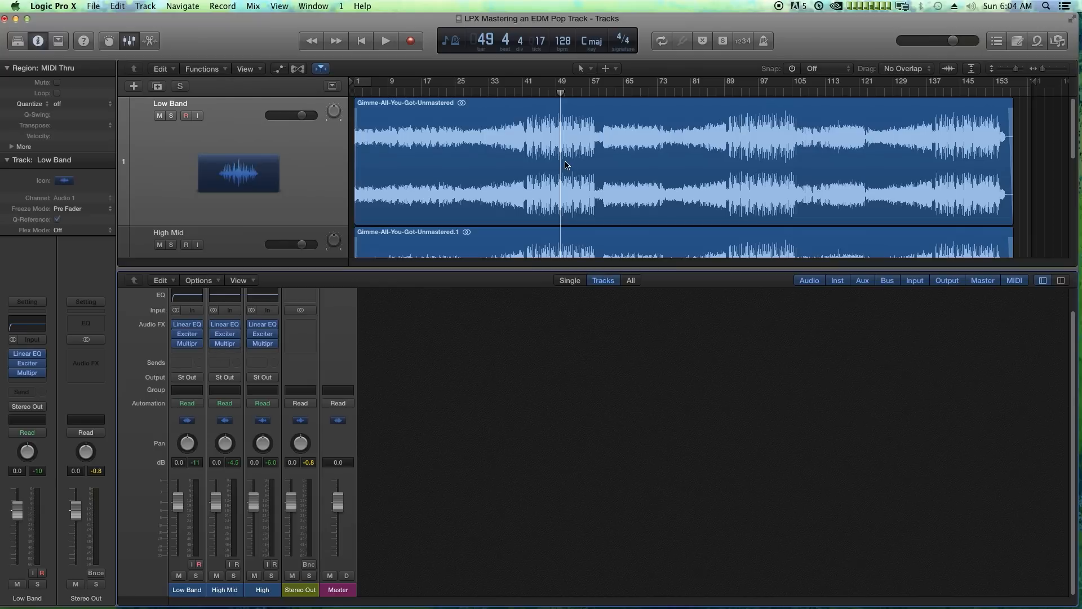
click(527, 94)
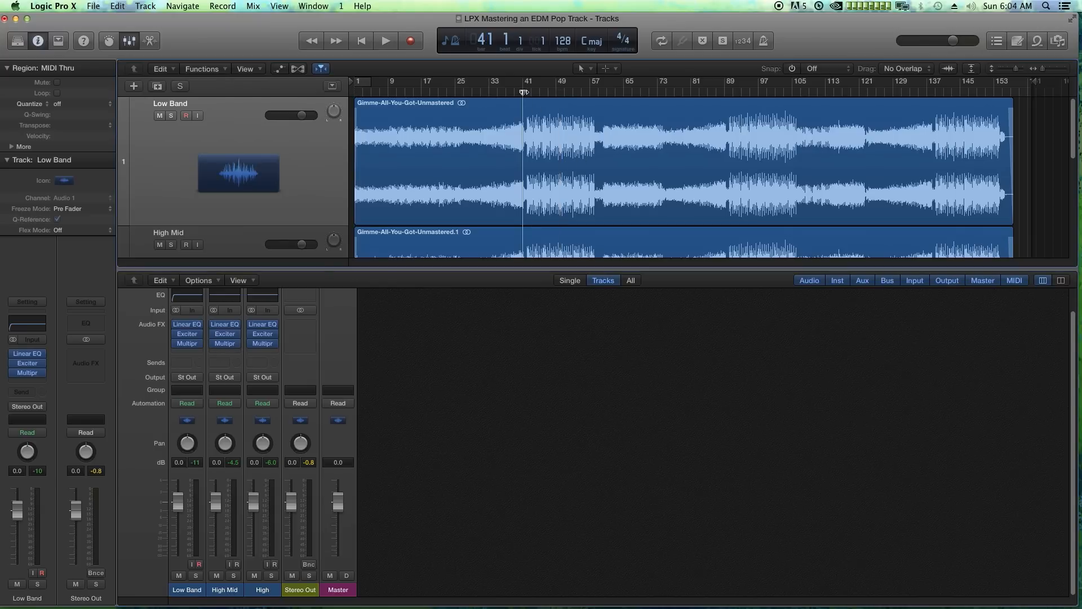
Add a stereo Direction Mixer after the Multipressor on the High Mid channel, and move and enlarge its window to 200%.
click(231, 353)
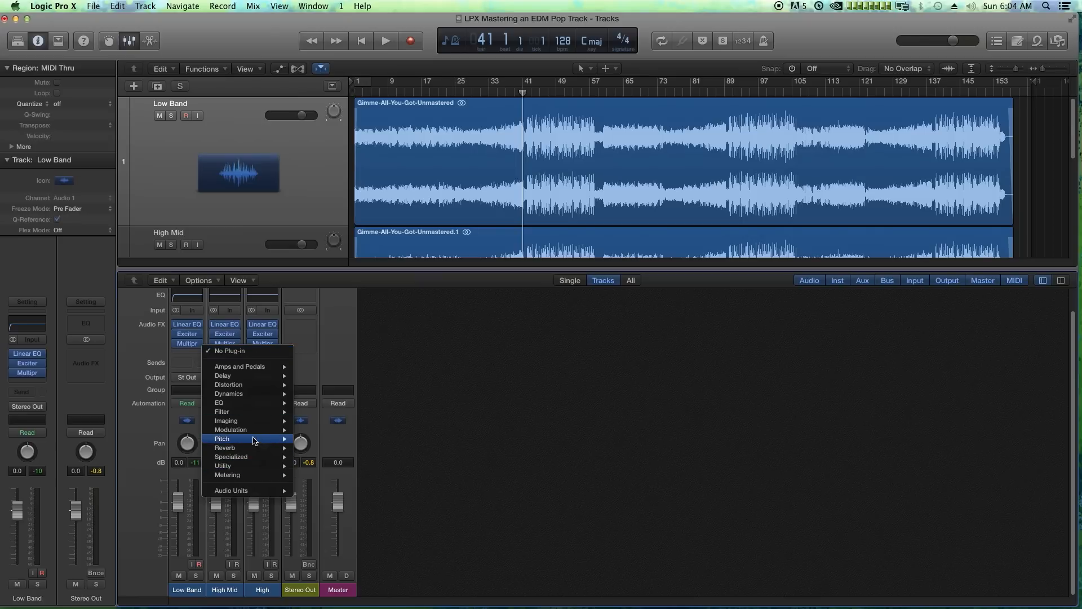
mouse_move(237, 471)
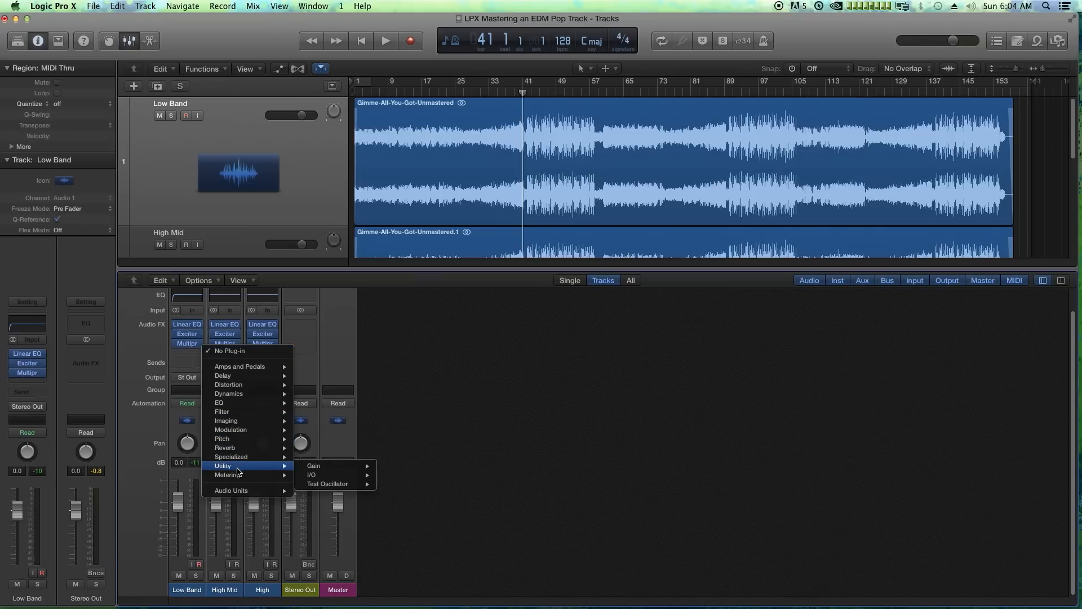
mouse_move(244, 422)
mouse_move(332, 434)
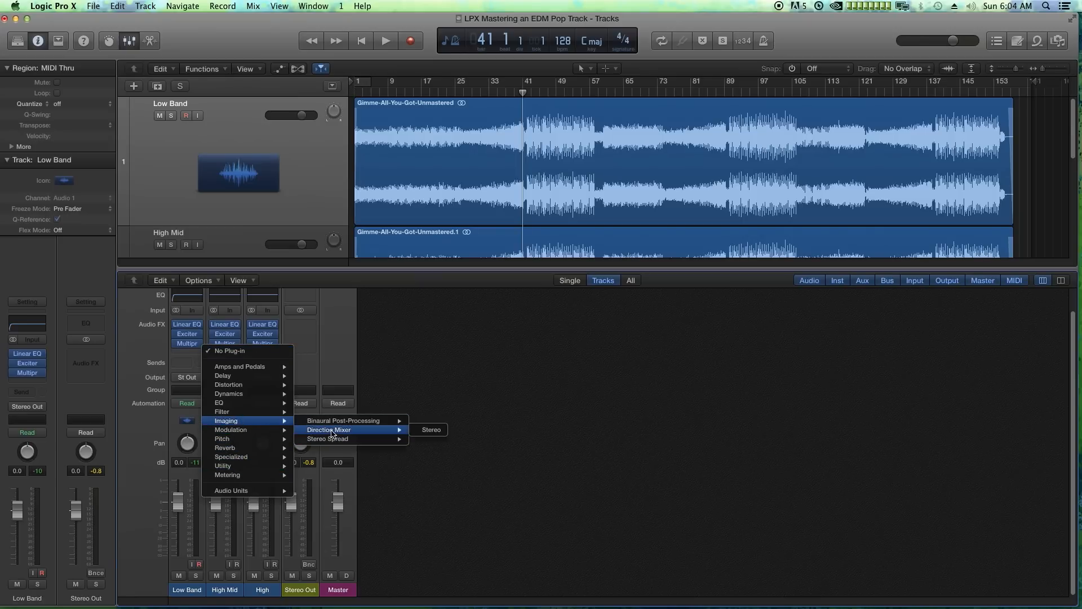
click(430, 431)
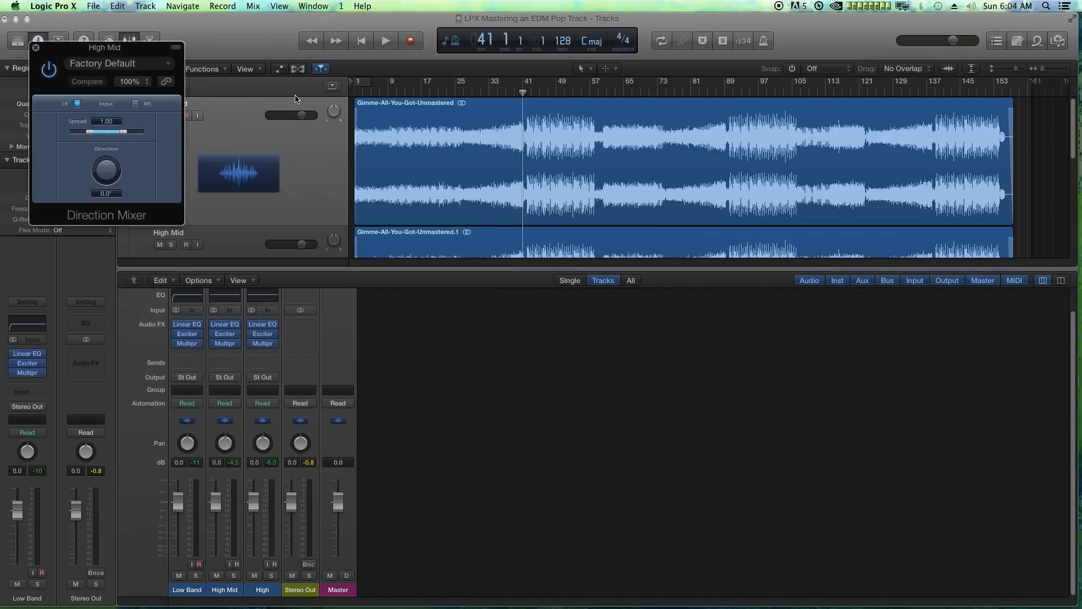
drag(146, 53, 637, 258)
drag(679, 430, 836, 547)
Try turning the Direction Mixer's direction to about -45.5° and reset it to 0.0°.
mouse_move(679, 456)
mouse_down()
mouse_move(692, 405)
mouse_move(701, 484)
mouse_move(704, 437)
mouse_move(695, 473)
mouse_move(681, 467)
mouse_move(678, 494)
mouse_move(678, 457)
mouse_move(679, 480)
mouse_move(708, 452)
mouse_move(712, 483)
mouse_move(681, 460)
mouse_up()
alt+click(678, 464)
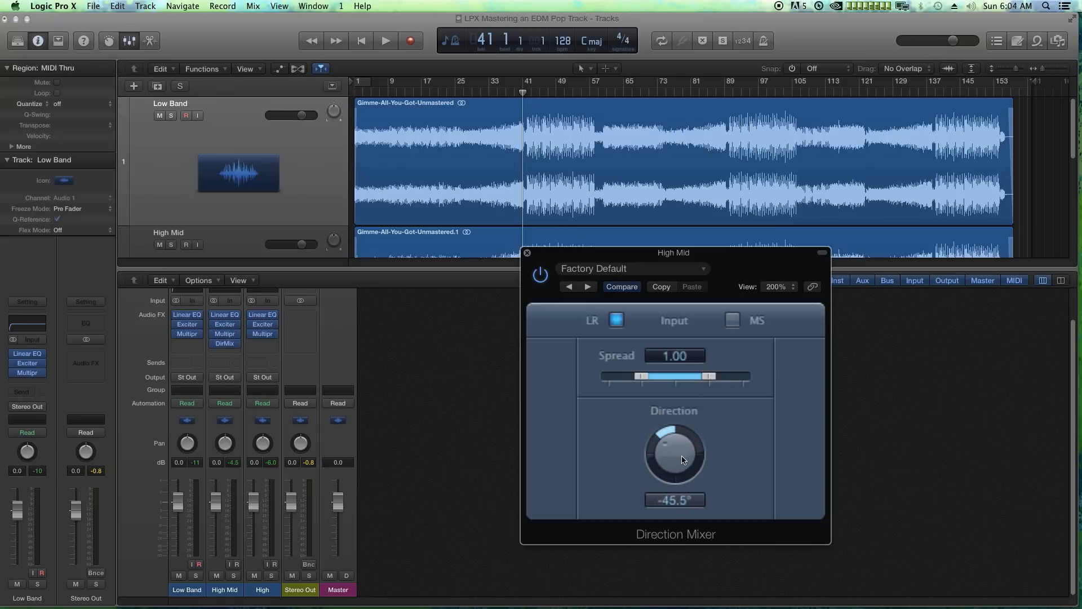
alt+click(681, 460)
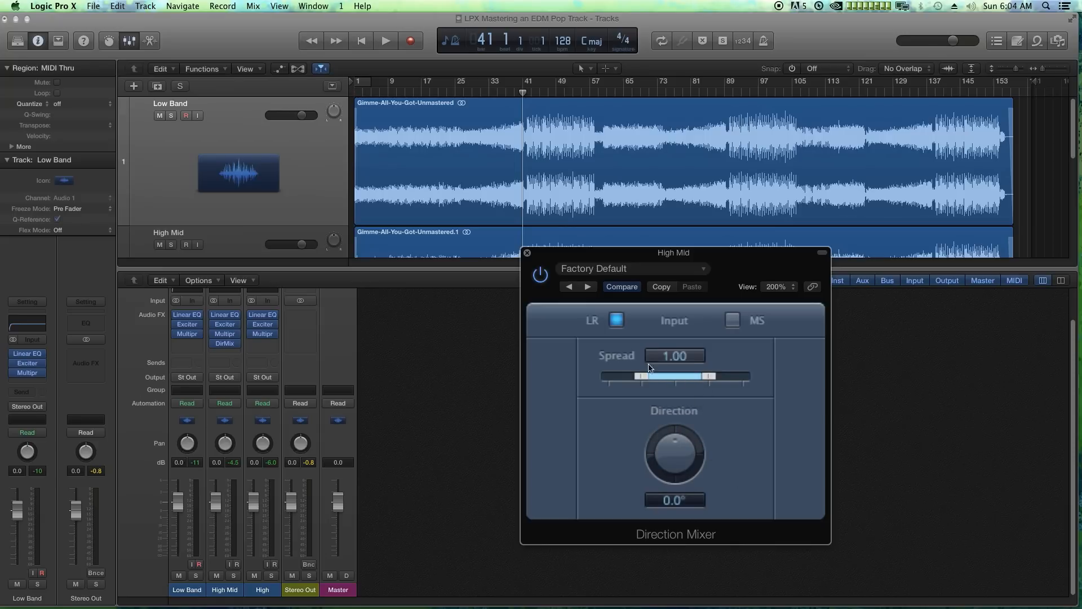
Solo the High Mid channel, play from bar 44 while widening its Direction Mixer's spread to 1.56, and close the window and unsolo the channel.
click(234, 576)
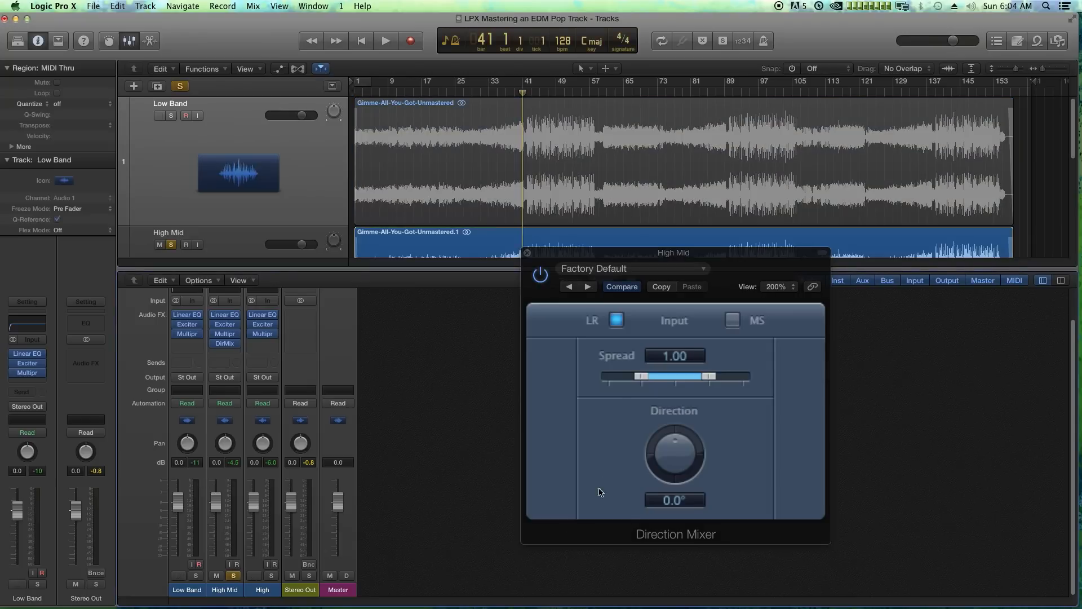
click(534, 93)
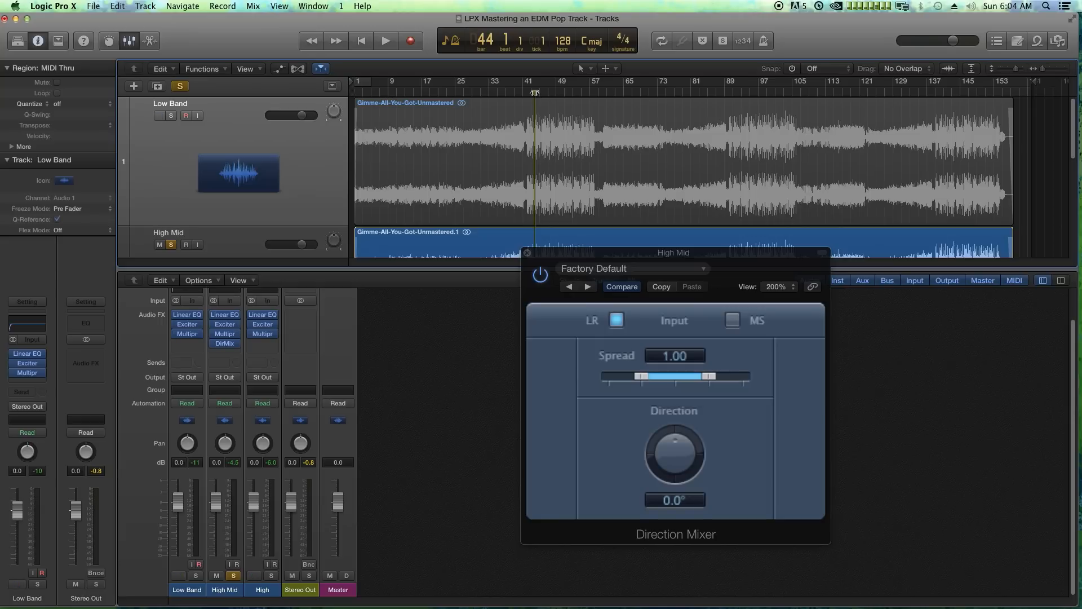
key(space)
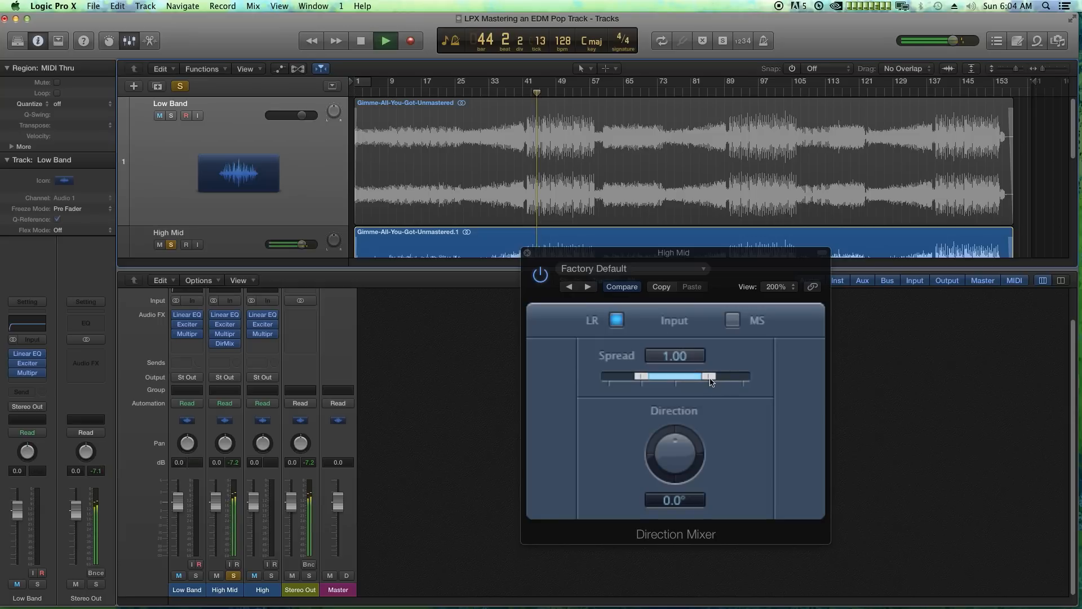
mouse_move(712, 381)
mouse_down()
mouse_move(751, 384)
mouse_move(675, 387)
mouse_move(734, 386)
mouse_move(694, 382)
mouse_move(728, 380)
mouse_up()
key(space)
key(space)
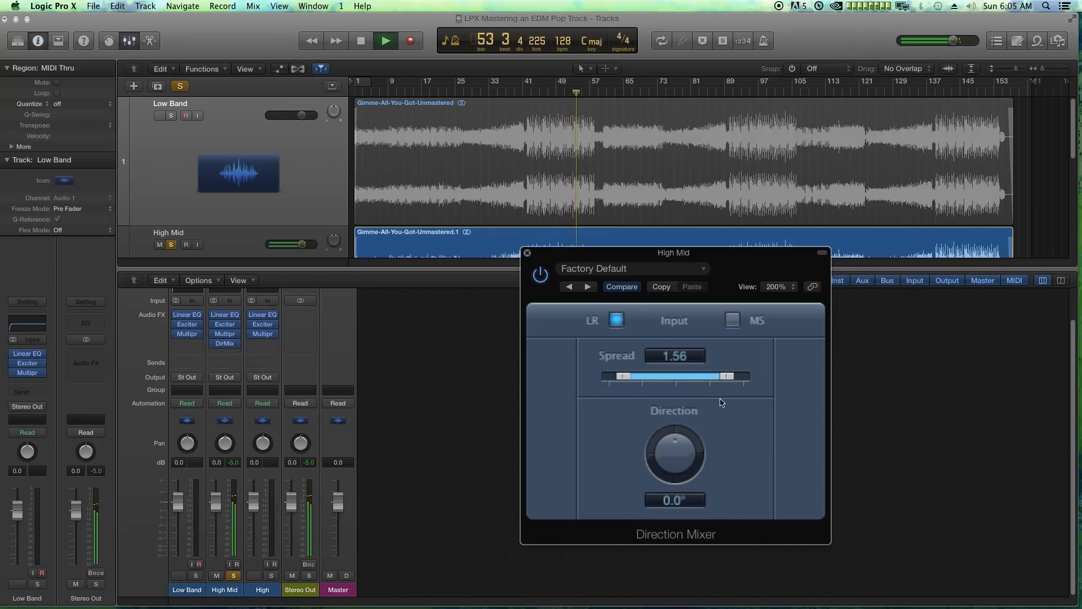
key(space)
click(528, 253)
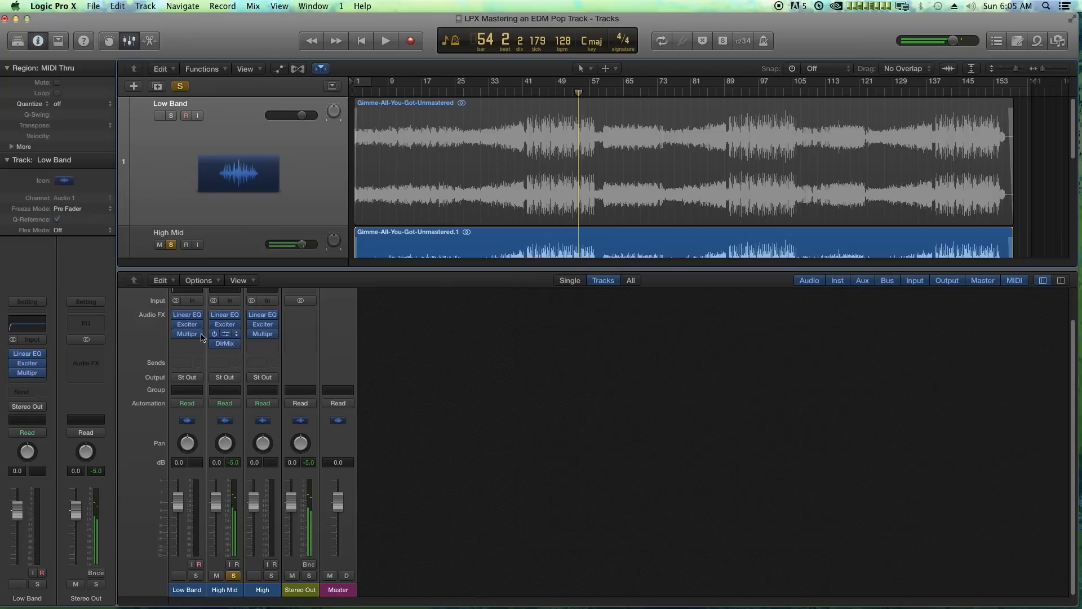
click(235, 575)
Solo the High channel, add a stereo Direction Mixer after its Multipressor, and move the plug-in window over the empty mixer area.
click(271, 576)
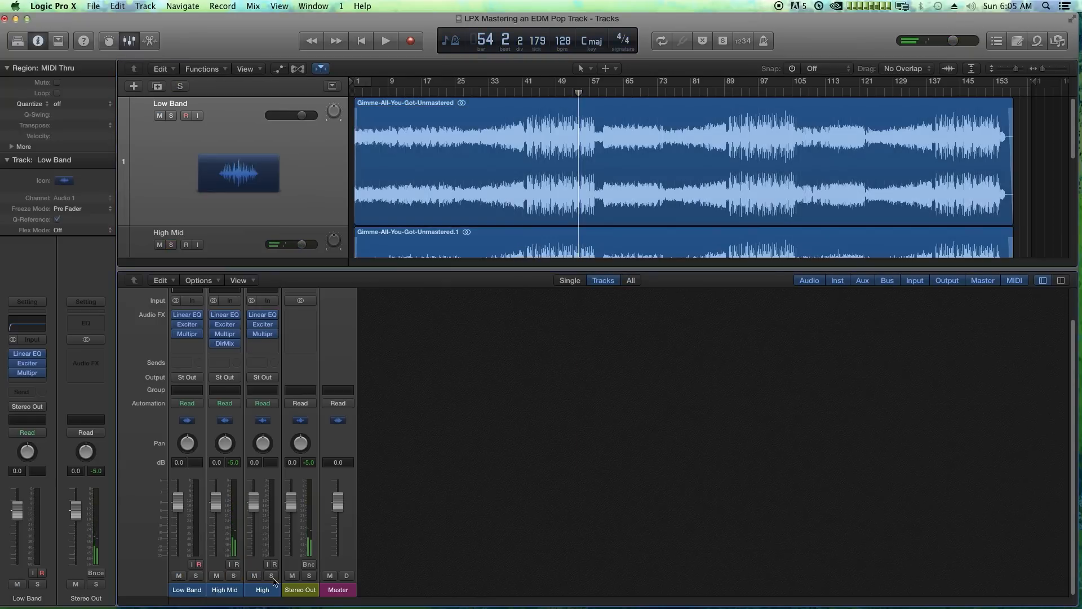
click(268, 344)
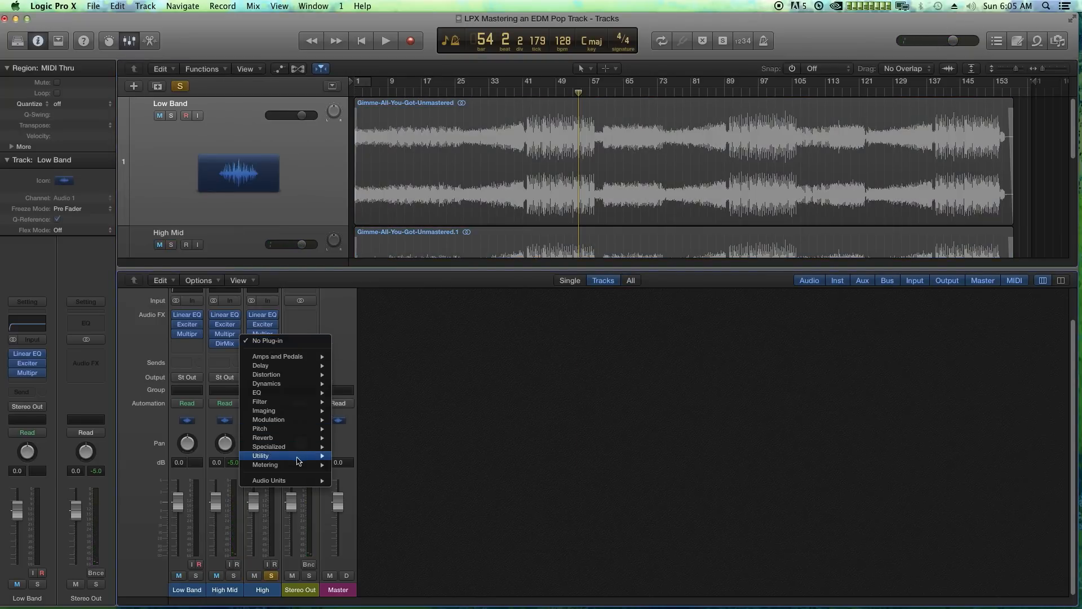
mouse_move(312, 410)
mouse_move(375, 419)
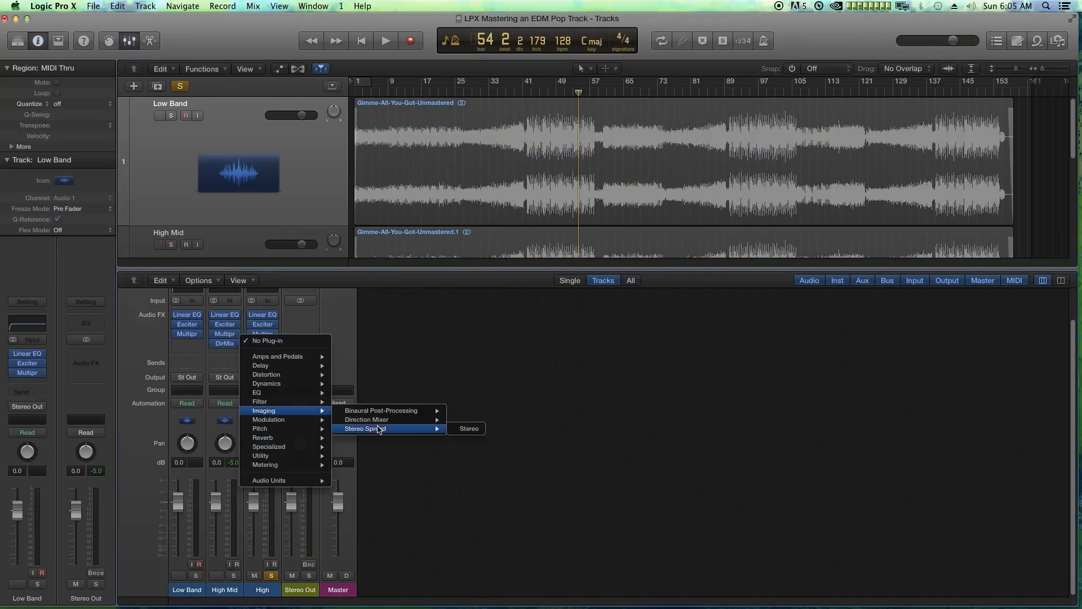
click(461, 420)
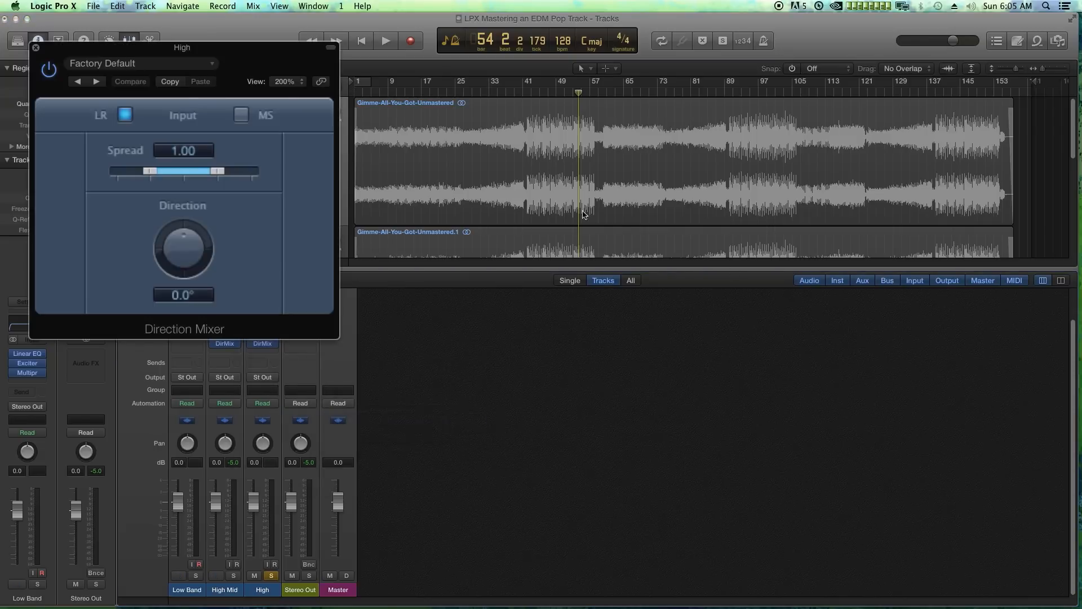
drag(235, 50, 737, 233)
Set the High channel's Direction Mixer spread to 1.74 during playback, close its window, stop playback and unsolo the channel.
key(space)
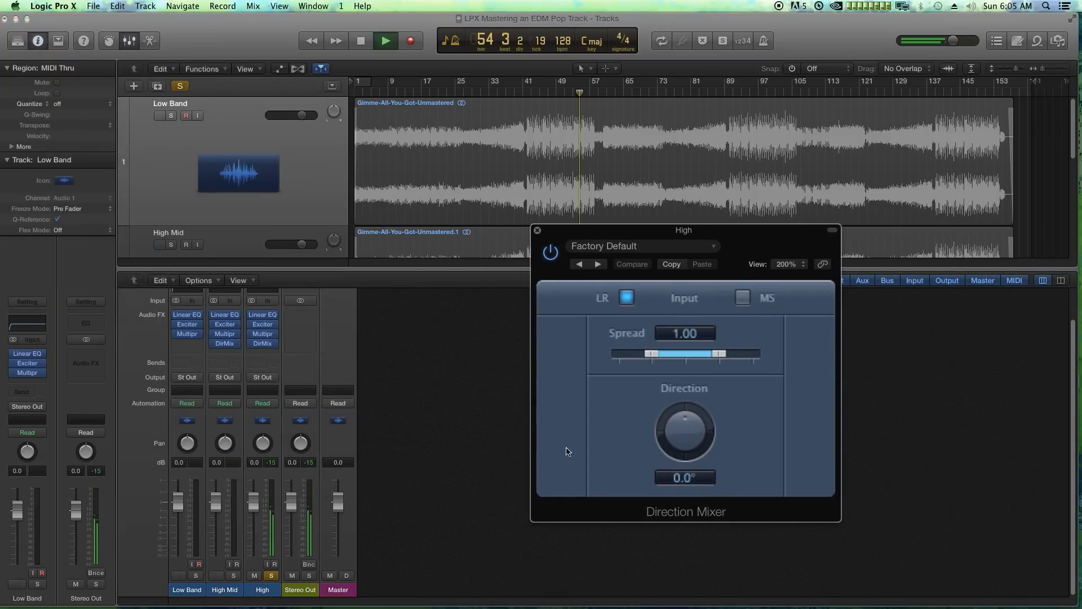
drag(724, 357, 751, 357)
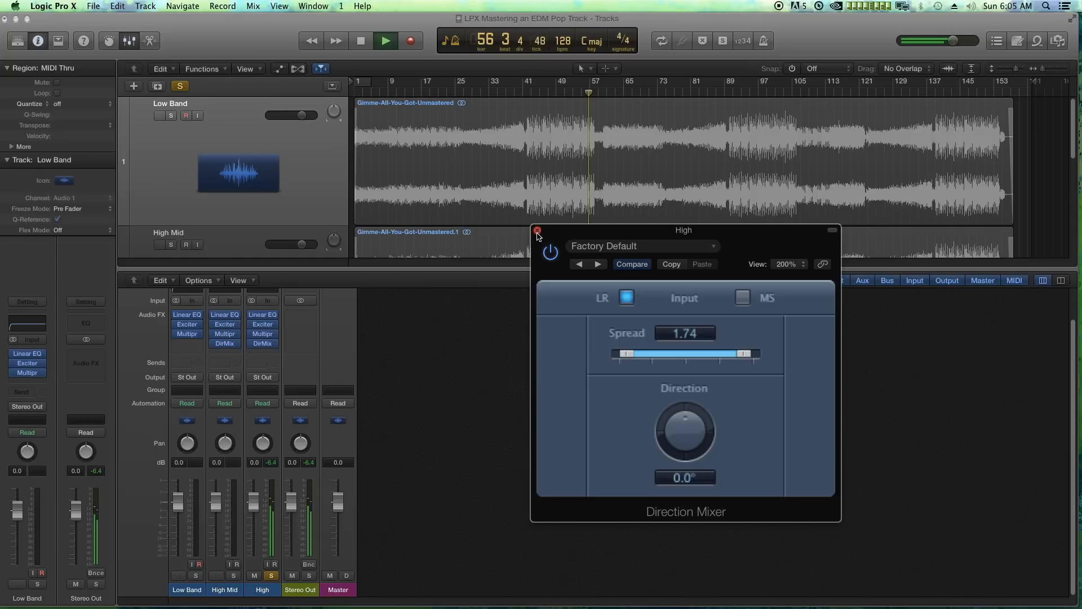
click(537, 230)
key(space)
click(271, 576)
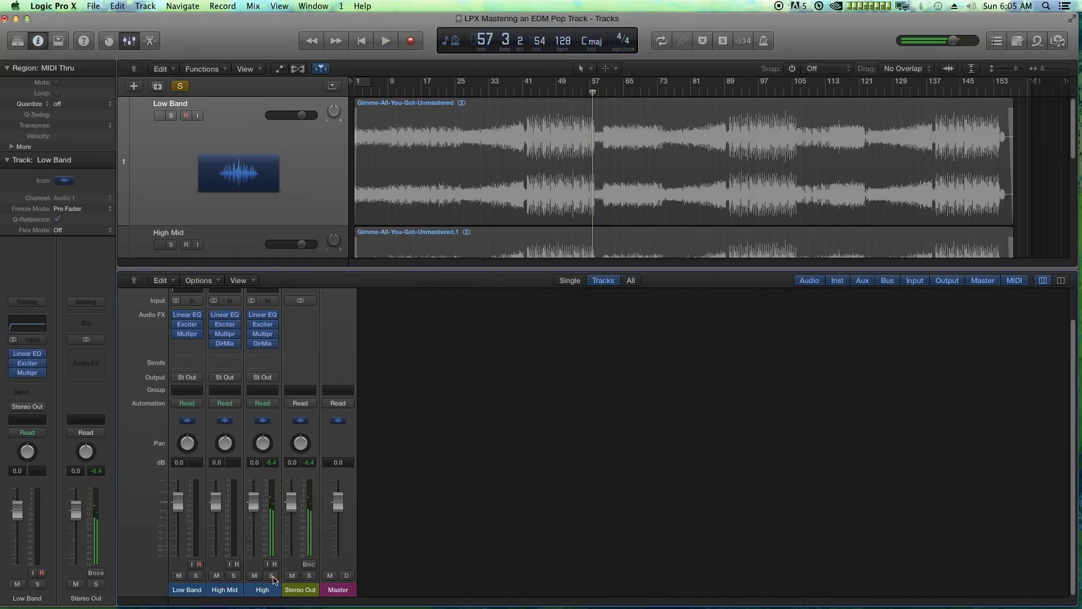
Solo the Low Band channel, play from bar 36, and add a stereo Direction Mixer after its Multipressor, moving the plug-in window aside.
click(195, 576)
key(space)
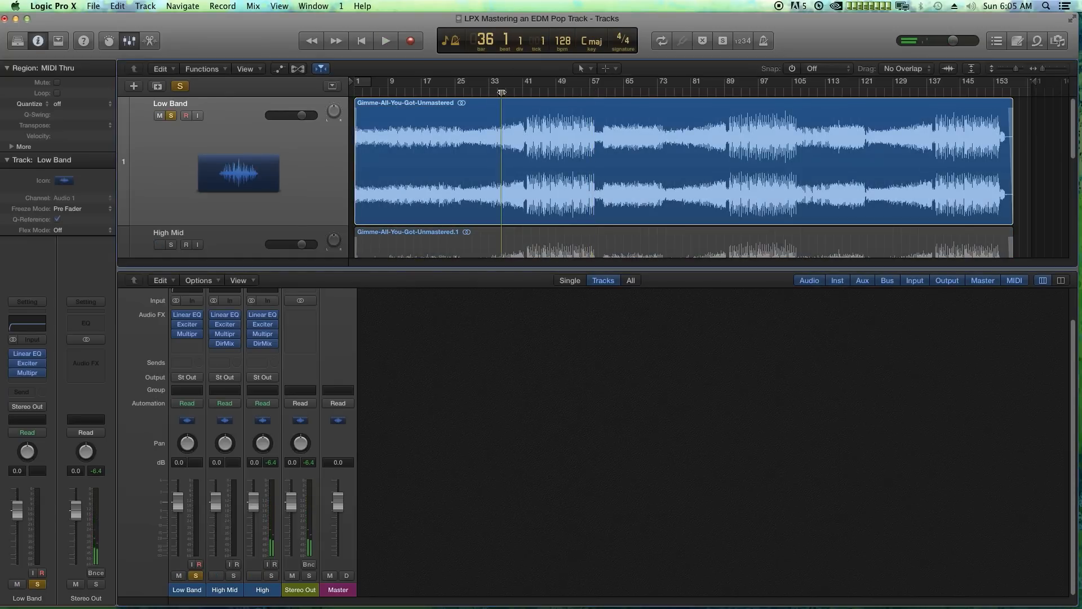
click(192, 349)
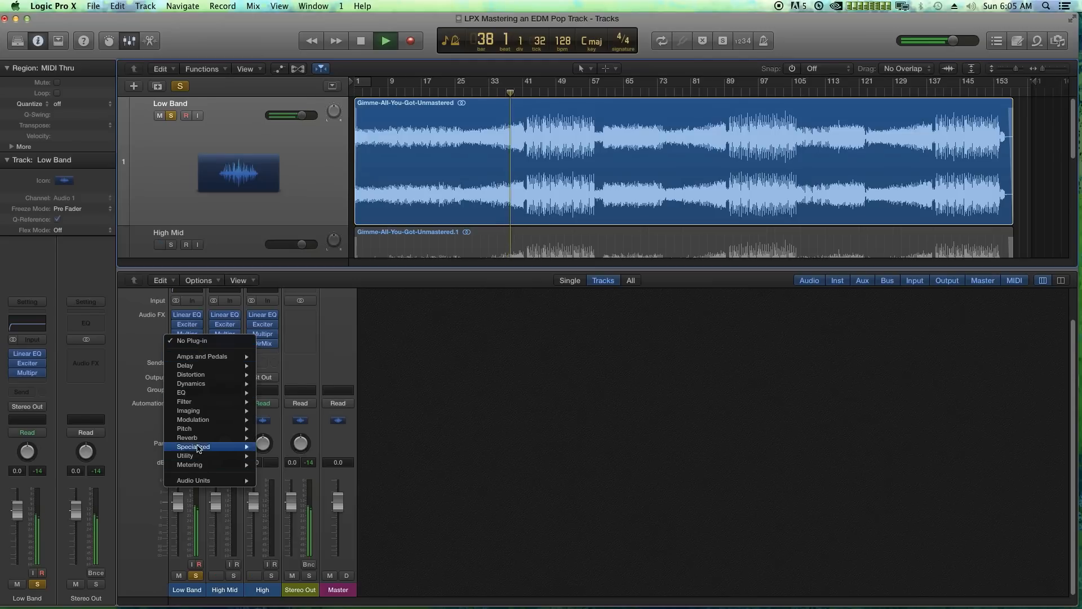
mouse_move(195, 411)
mouse_move(335, 423)
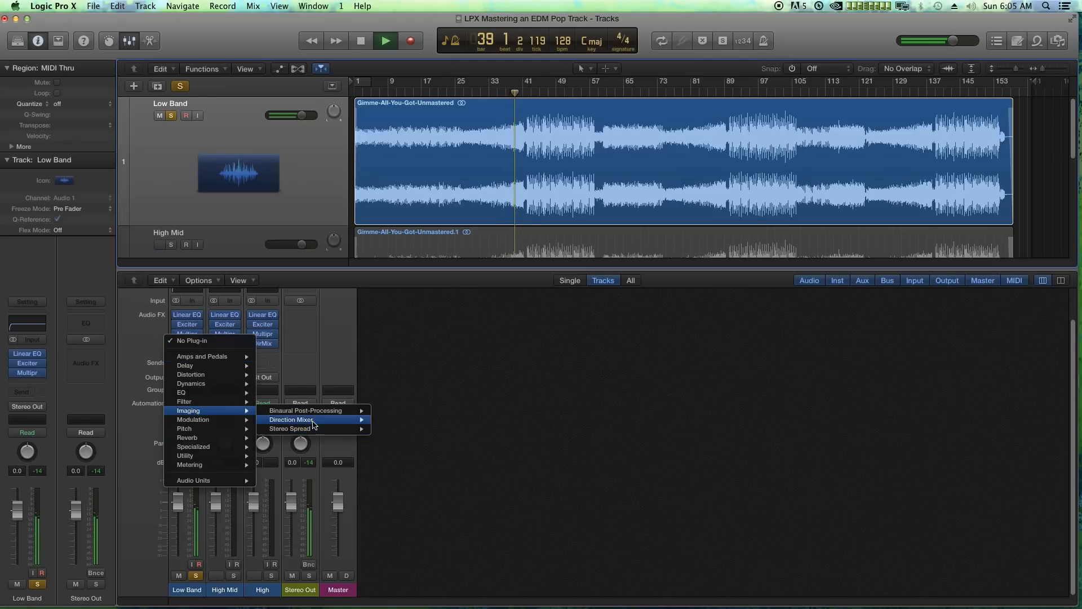
click(399, 420)
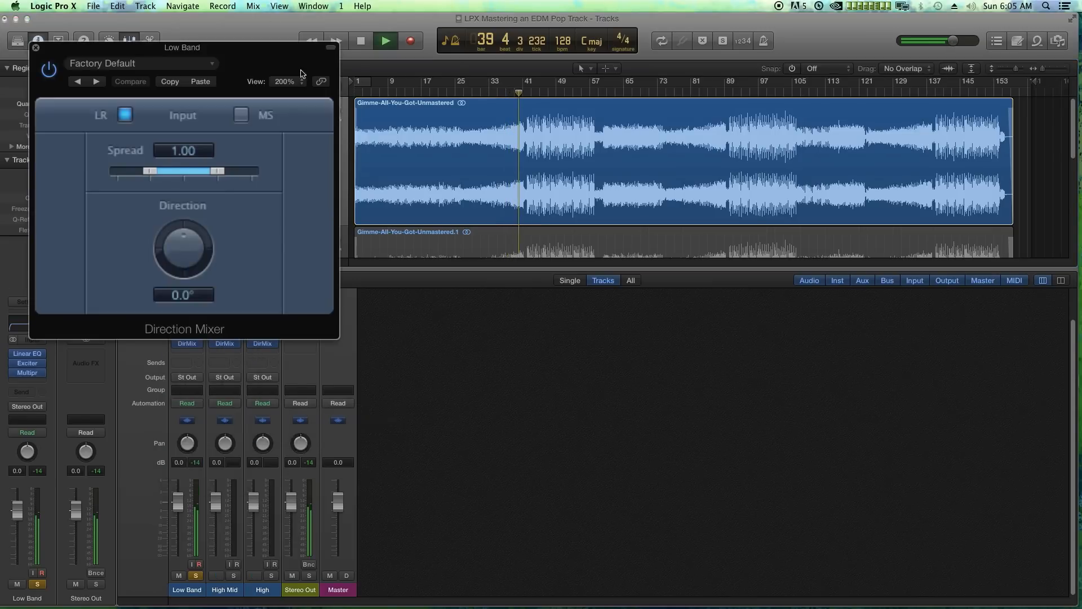
drag(248, 48, 791, 273)
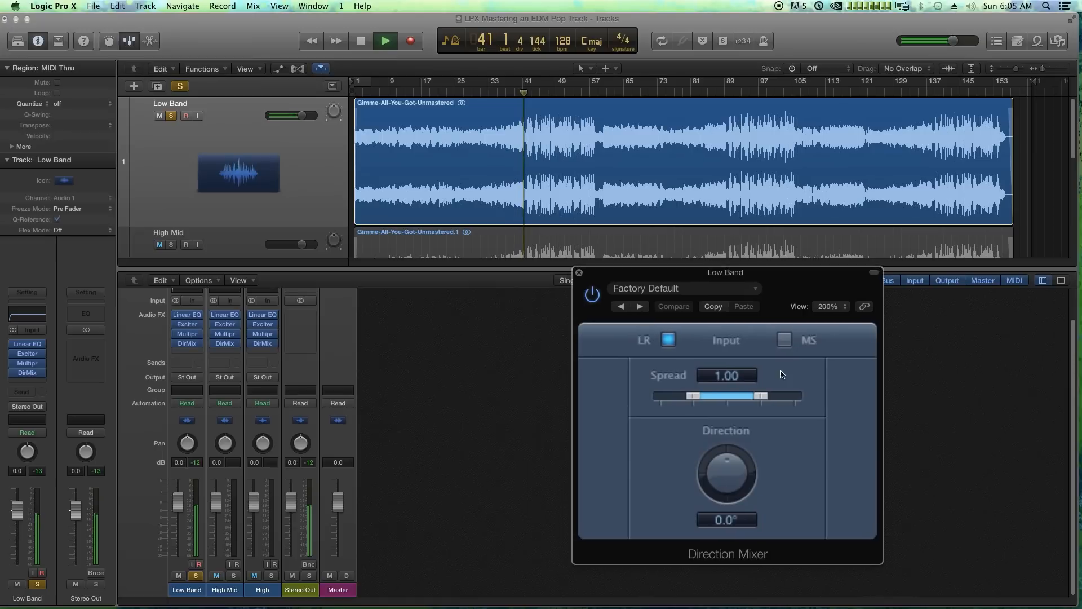
Try narrowing the Low Band Direction Mixer's spread to 0.00, 0.66 and 0.40, resetting it to 1.00 each time, and close the window.
drag(765, 397, 709, 396)
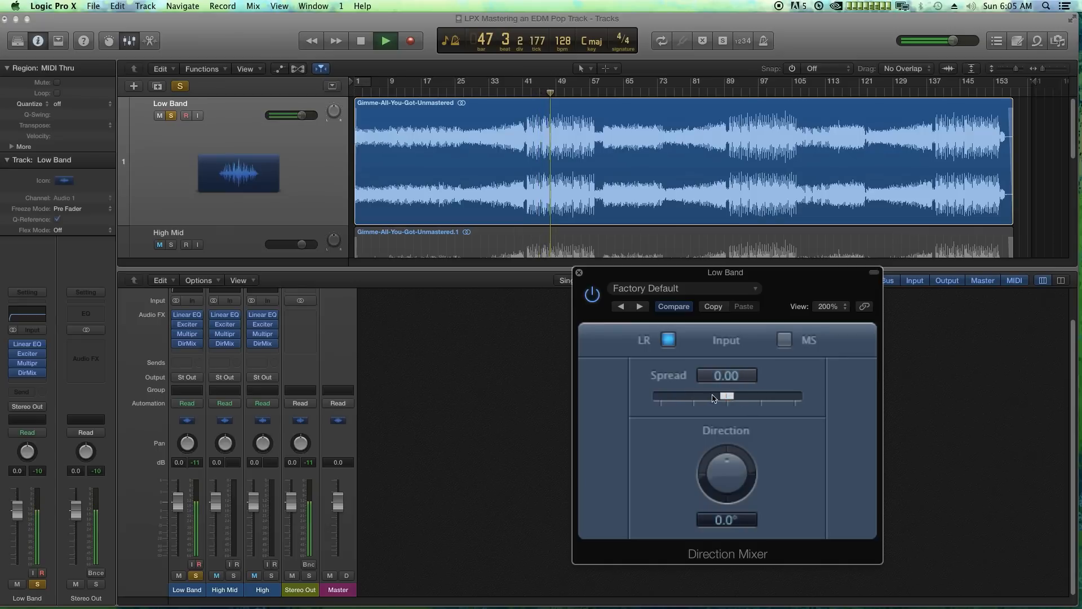
alt+click(727, 399)
key(space)
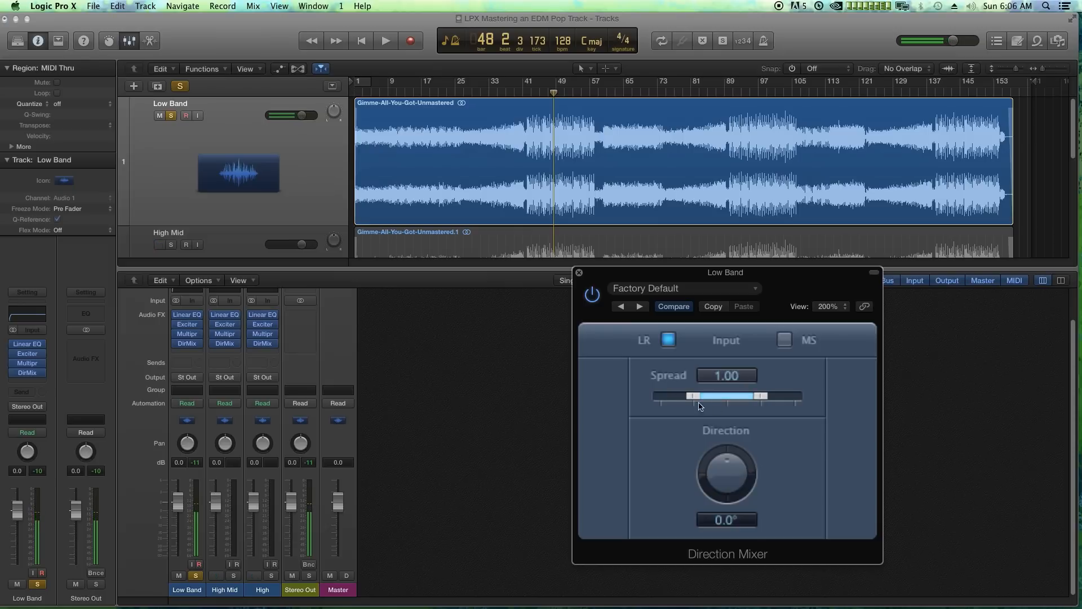
drag(757, 398, 746, 401)
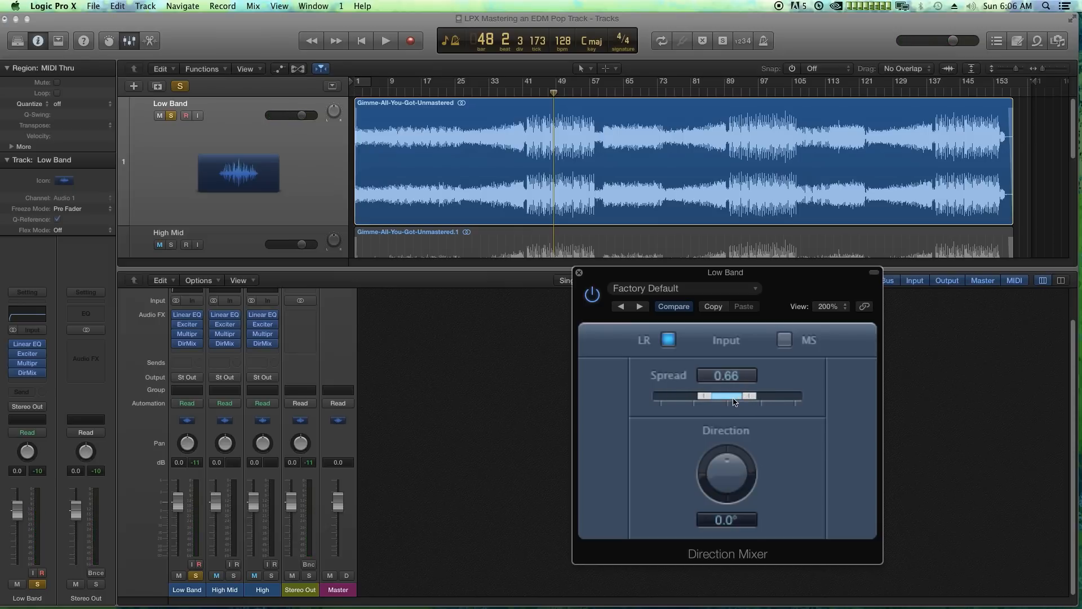
alt+click(731, 399)
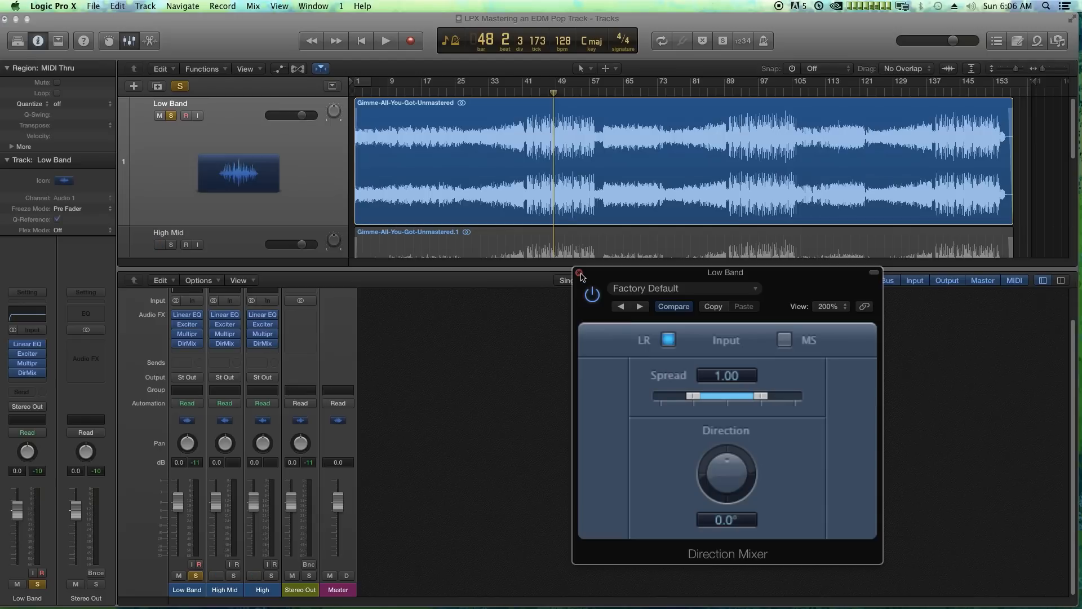
drag(760, 400, 737, 396)
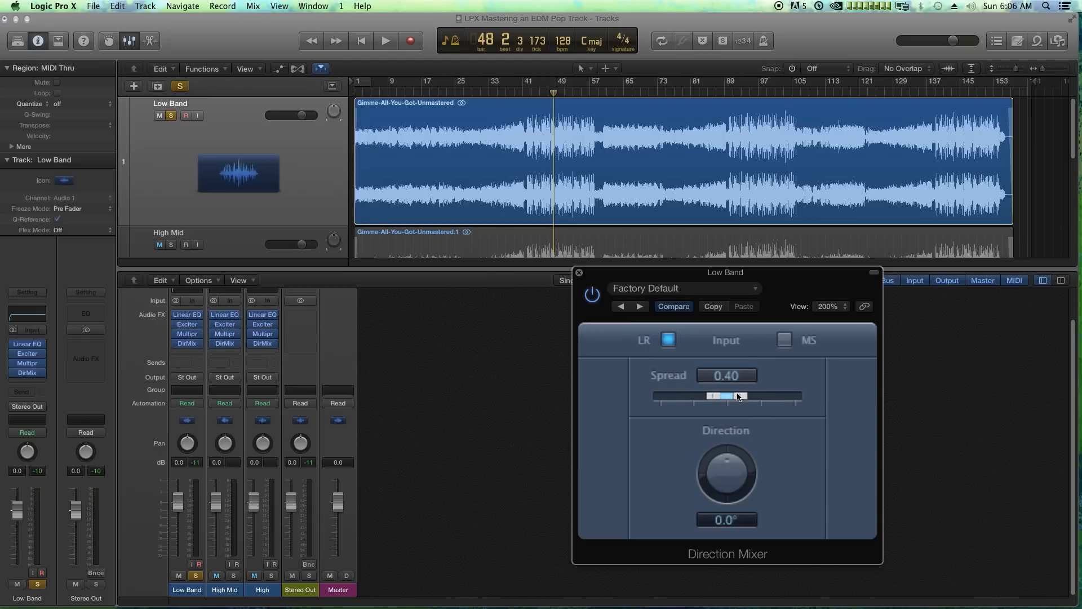
alt+click(732, 396)
click(579, 273)
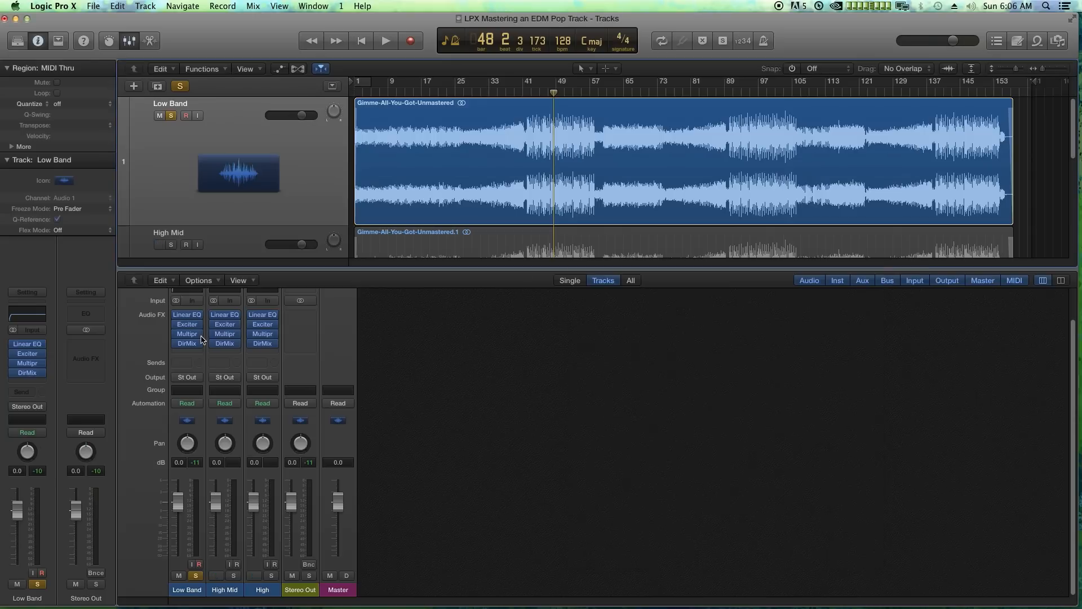
Remove the Direction Mixer from the Low Band channel and unsolo the channel.
click(199, 344)
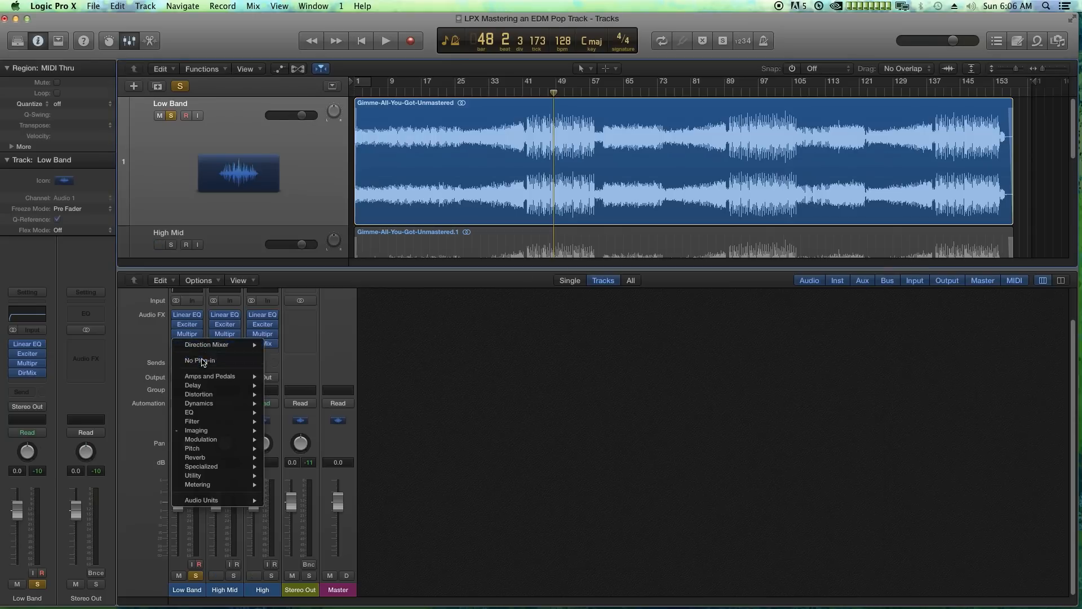
click(200, 360)
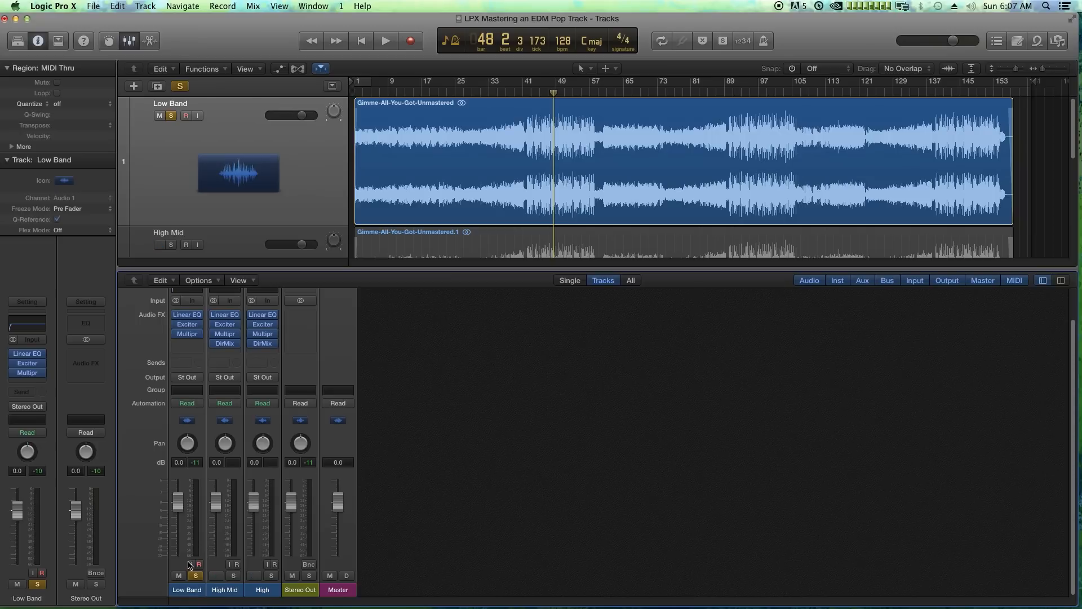
click(196, 575)
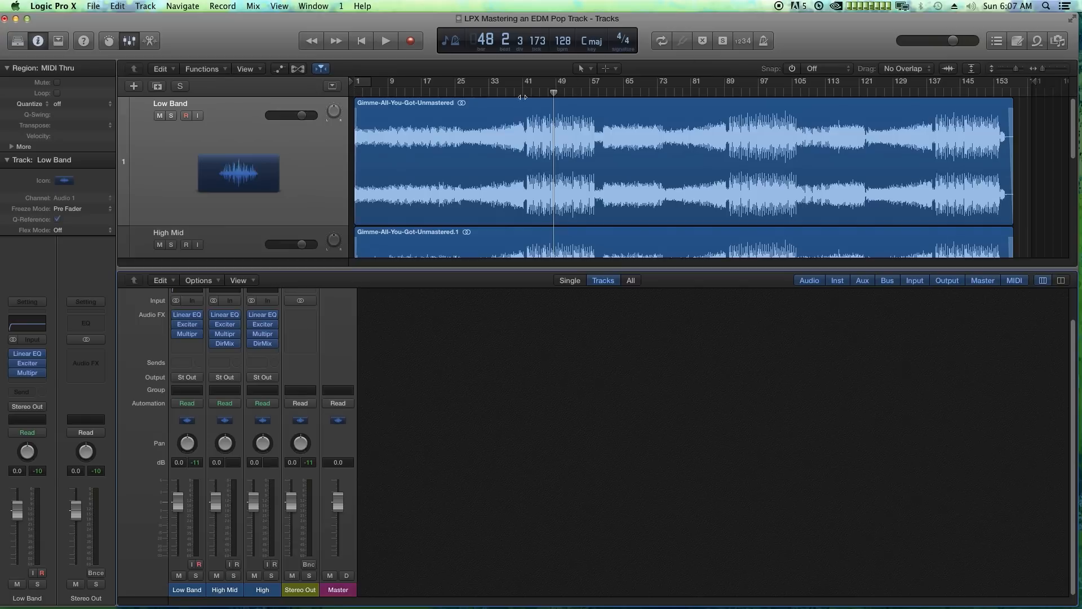
Play the full mix and lower the High Mid fader to -1.0 dB and the High fader to -1.1 dB.
key(space)
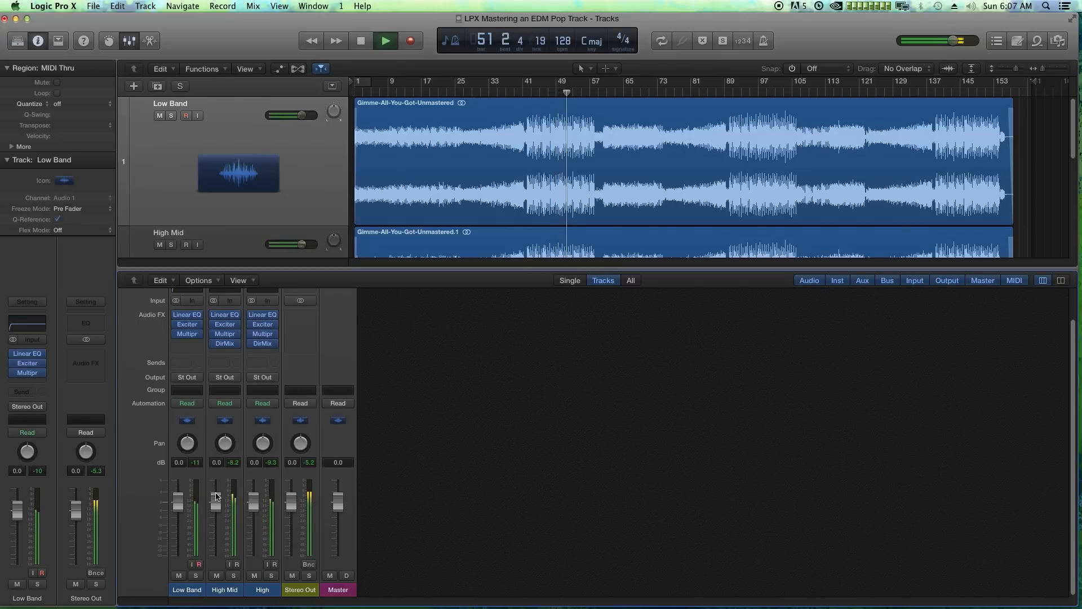
drag(217, 496, 224, 508)
drag(257, 506, 256, 508)
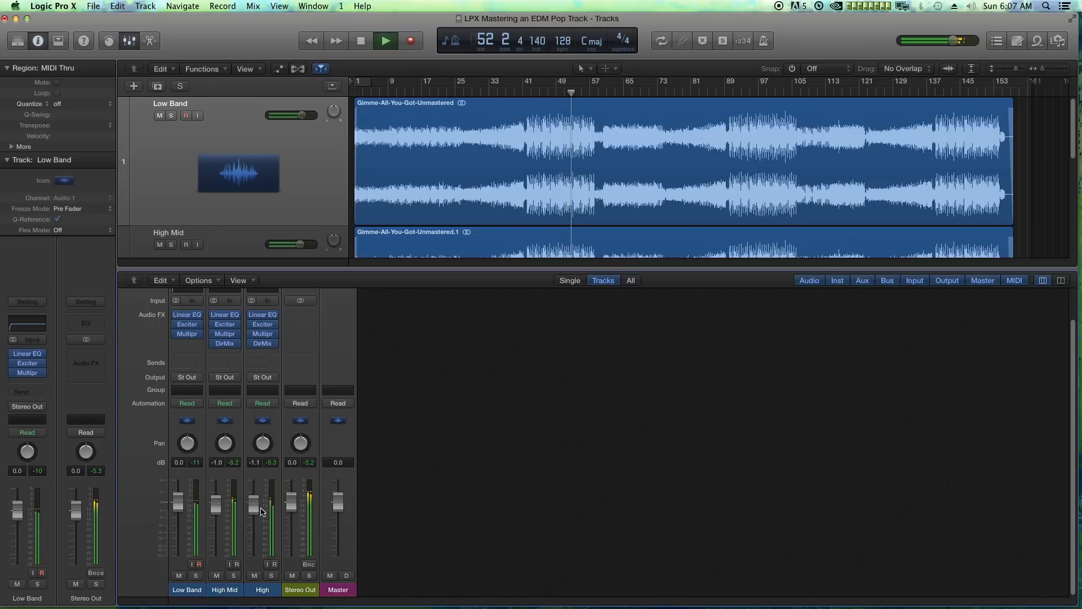
In the Low Band Multipressor, raise gain make-up to 8.5 dB for band 1, 10.5 dB for band 2 and 7.5 dB for band 3.
click(187, 333)
key(space)
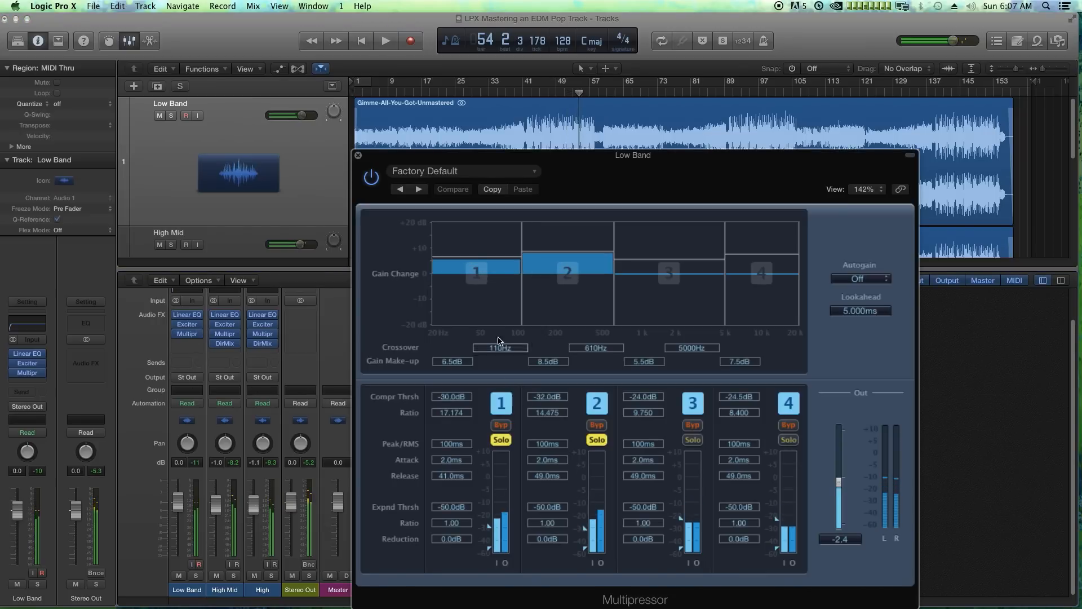
drag(476, 257, 476, 252)
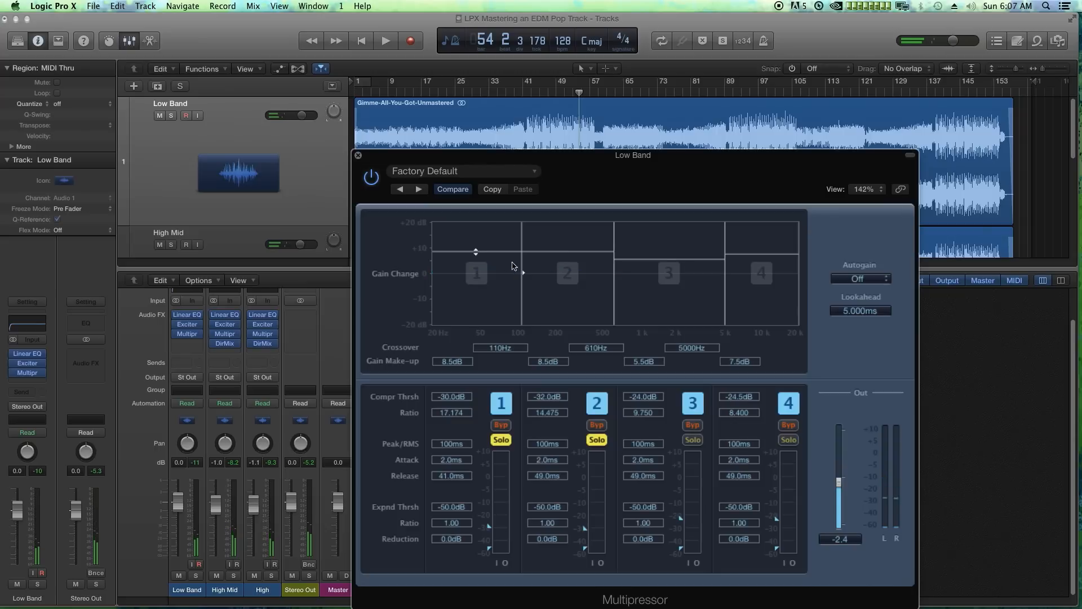
key(space)
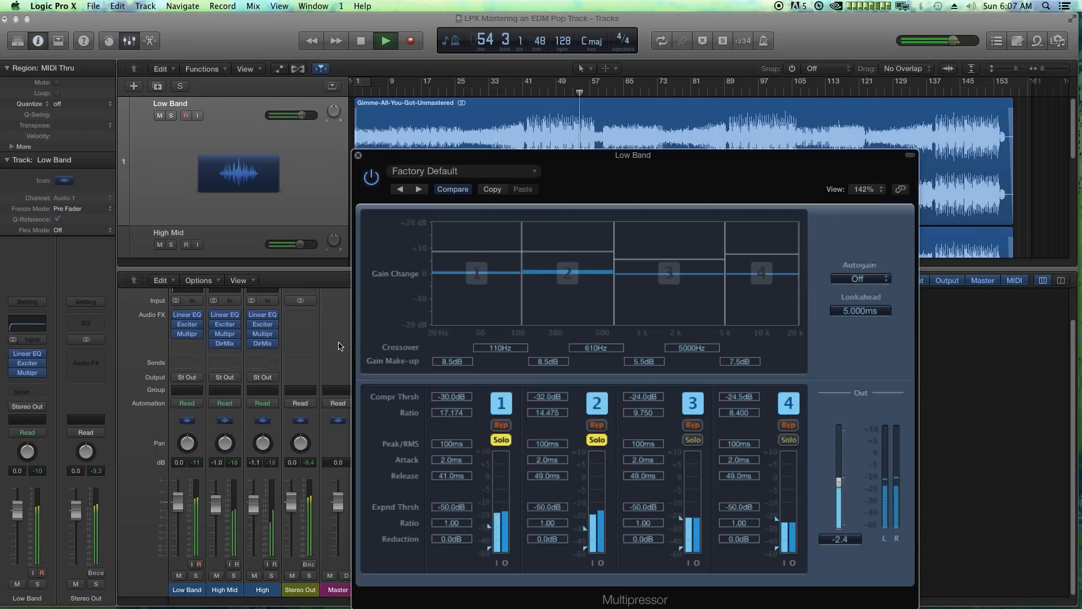
drag(568, 251, 569, 247)
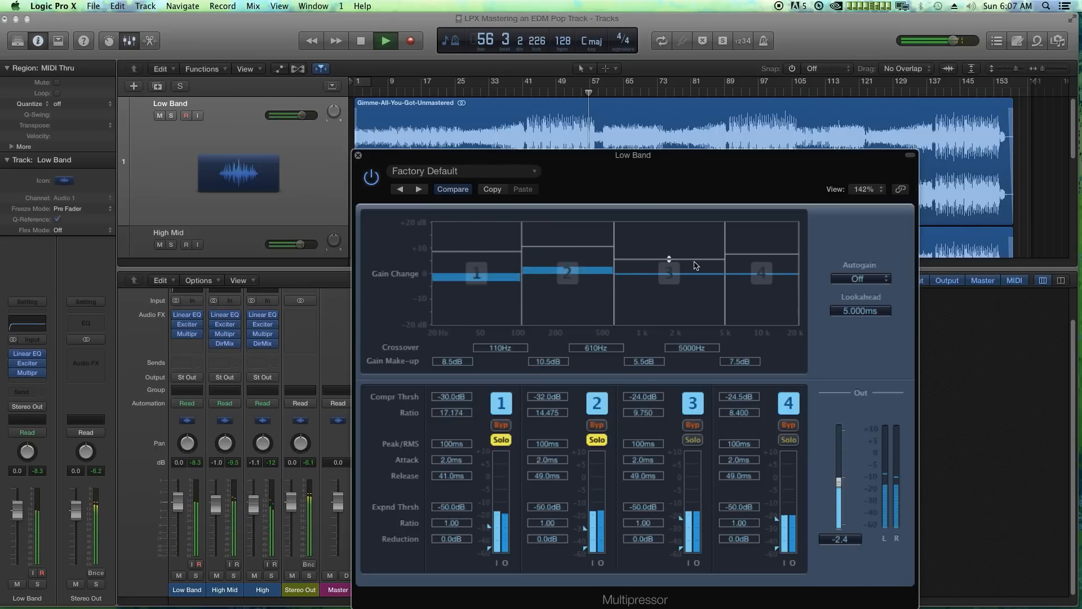
drag(699, 261, 698, 256)
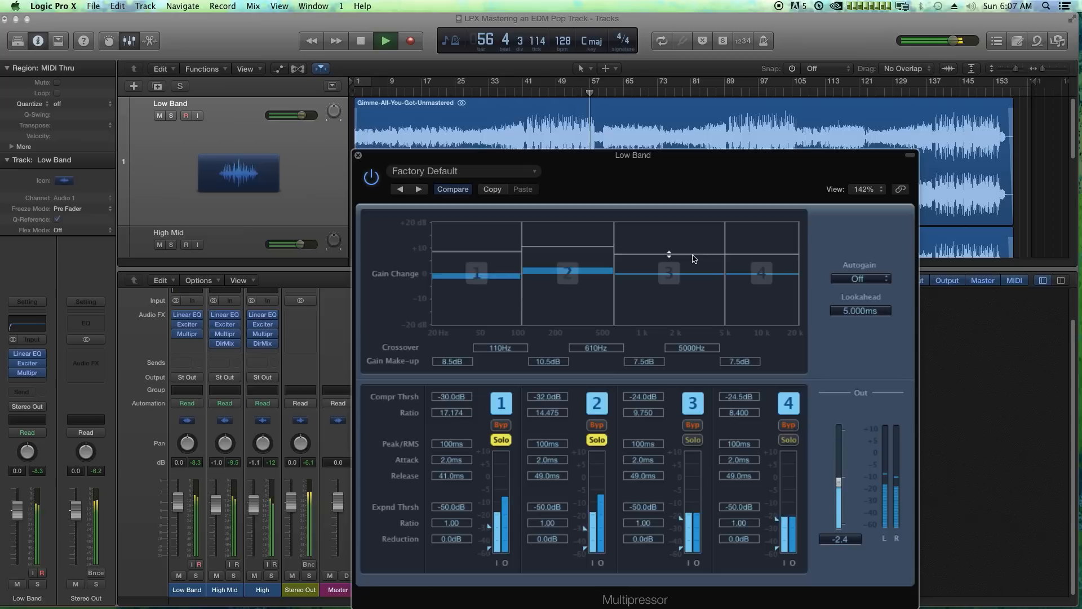
click(358, 155)
Open the High Mid channel's Exciter, raise its harmonics to 12.5%, and resume playback.
click(229, 325)
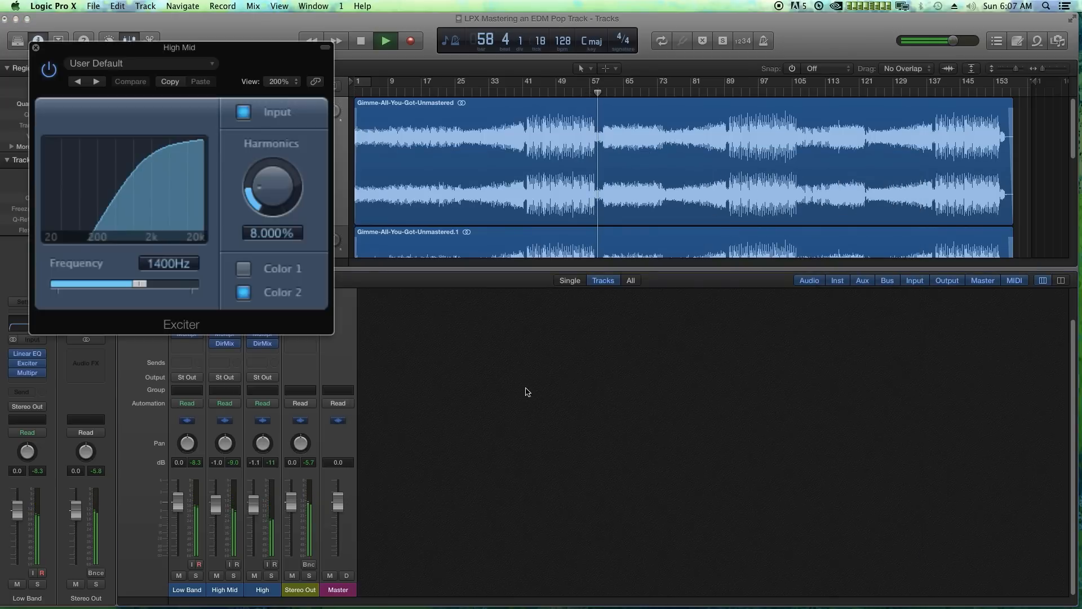
drag(215, 47, 651, 304)
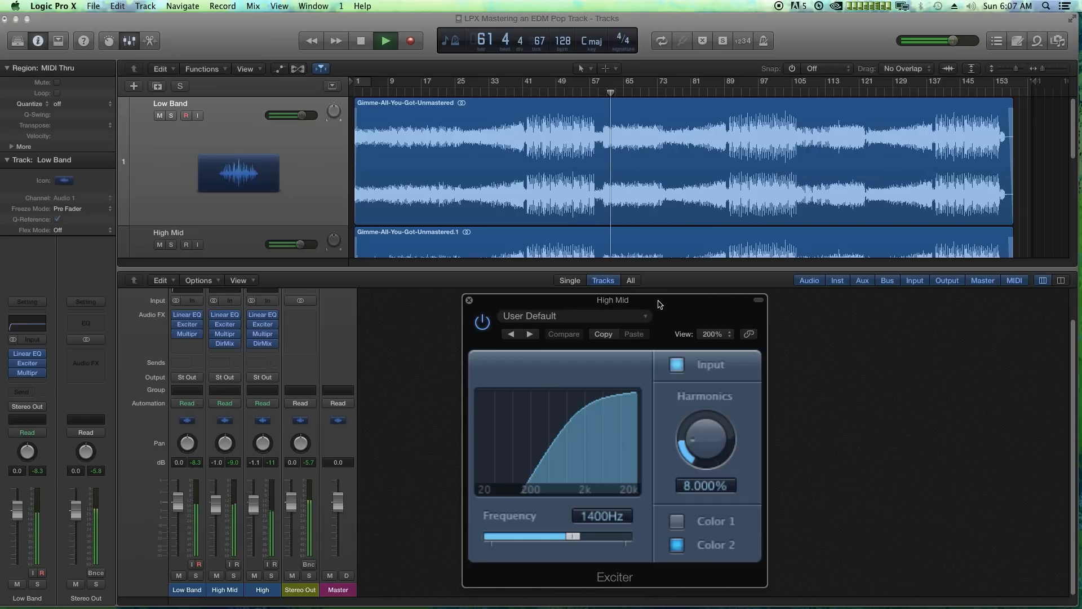
key(space)
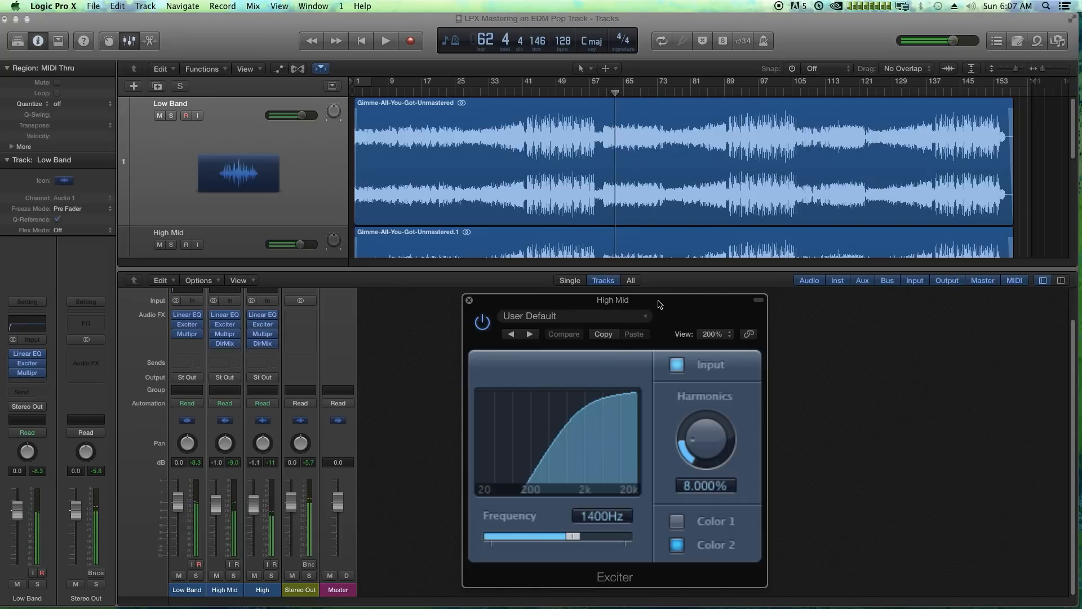
drag(579, 303, 573, 303)
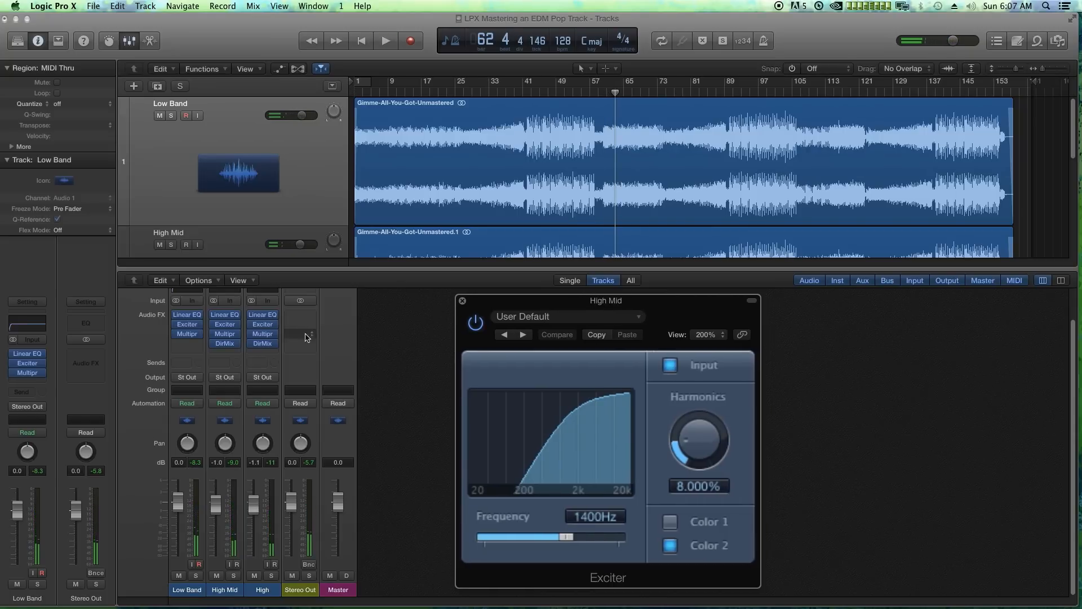
mouse_move(213, 328)
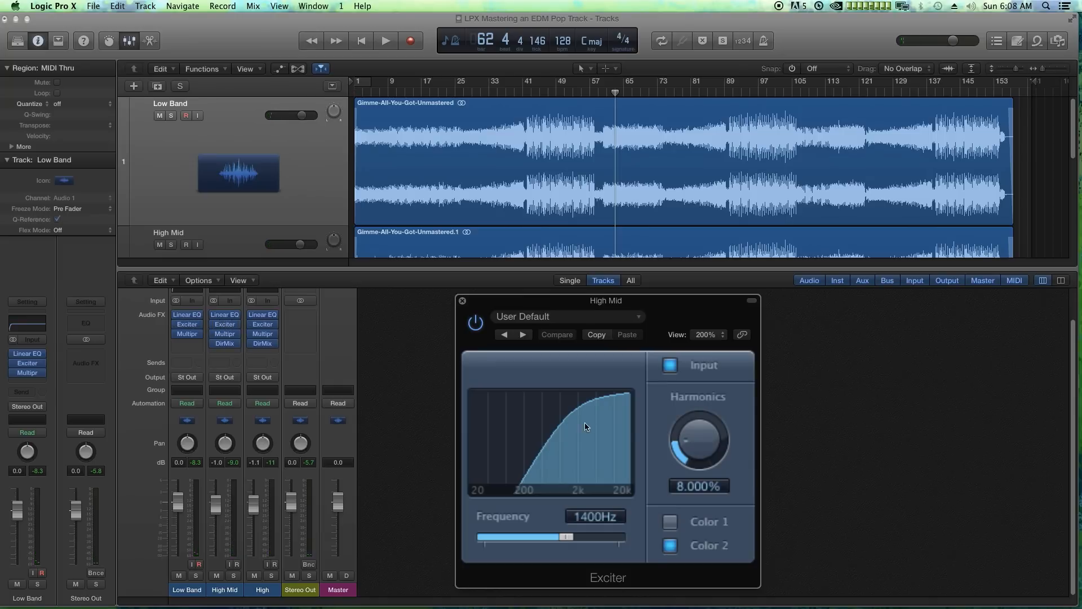
drag(734, 456, 706, 412)
key(space)
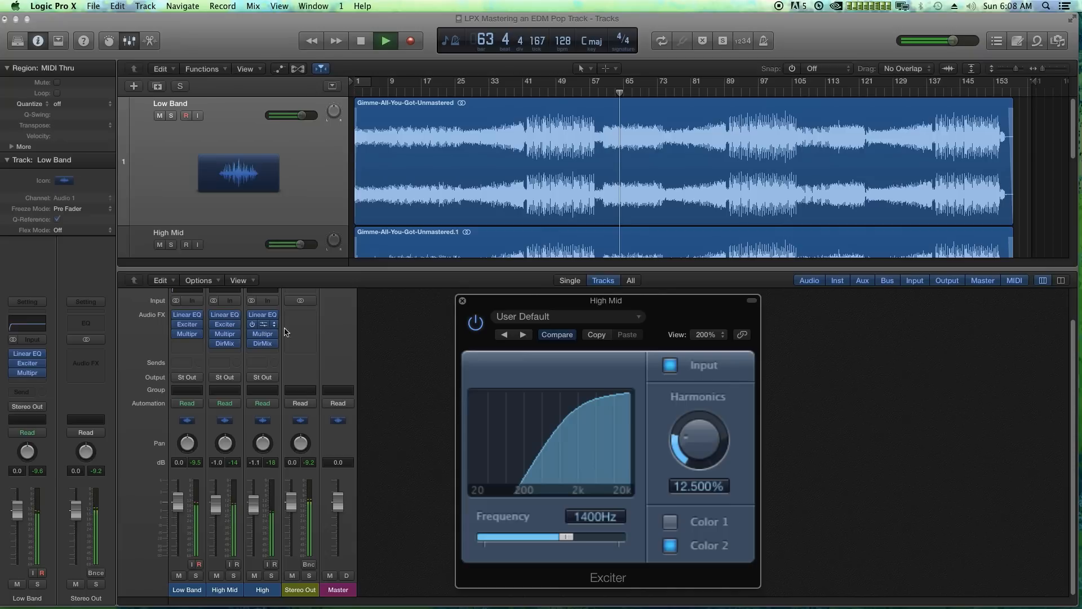
In the High channel's Exciter, set harmonics to 20.5% and raise the frequency slightly, close both Exciter windows, and stop playback.
click(261, 325)
drag(282, 185, 282, 161)
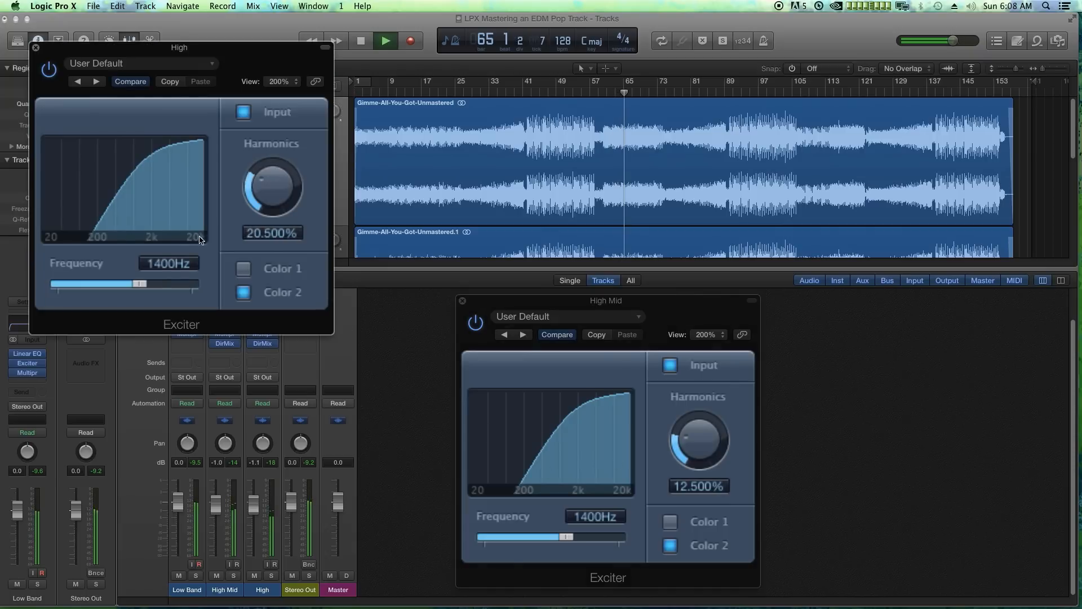
drag(140, 284, 149, 286)
click(36, 48)
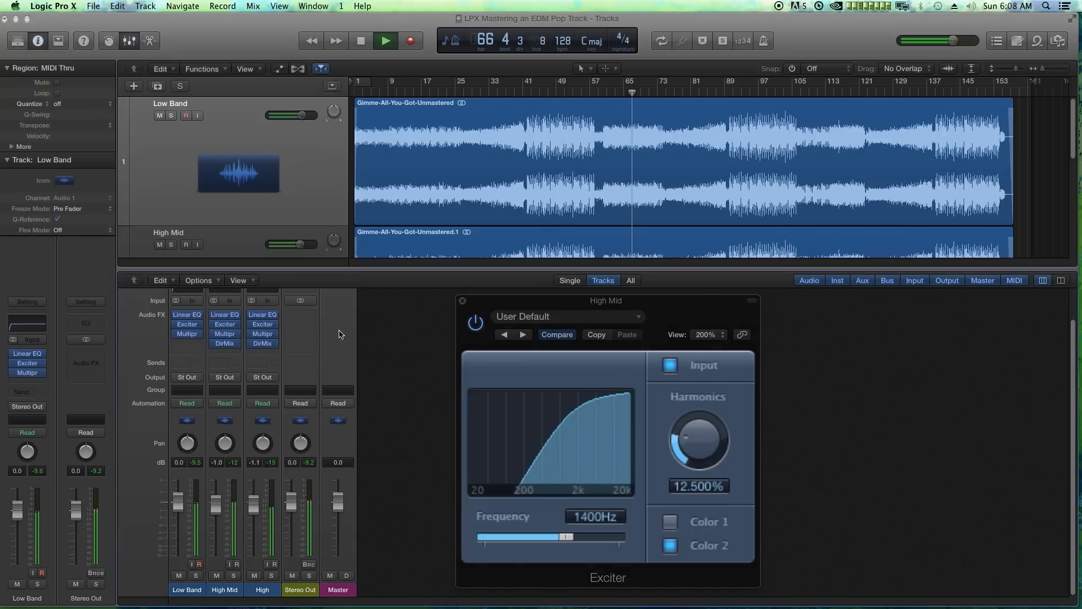
click(462, 300)
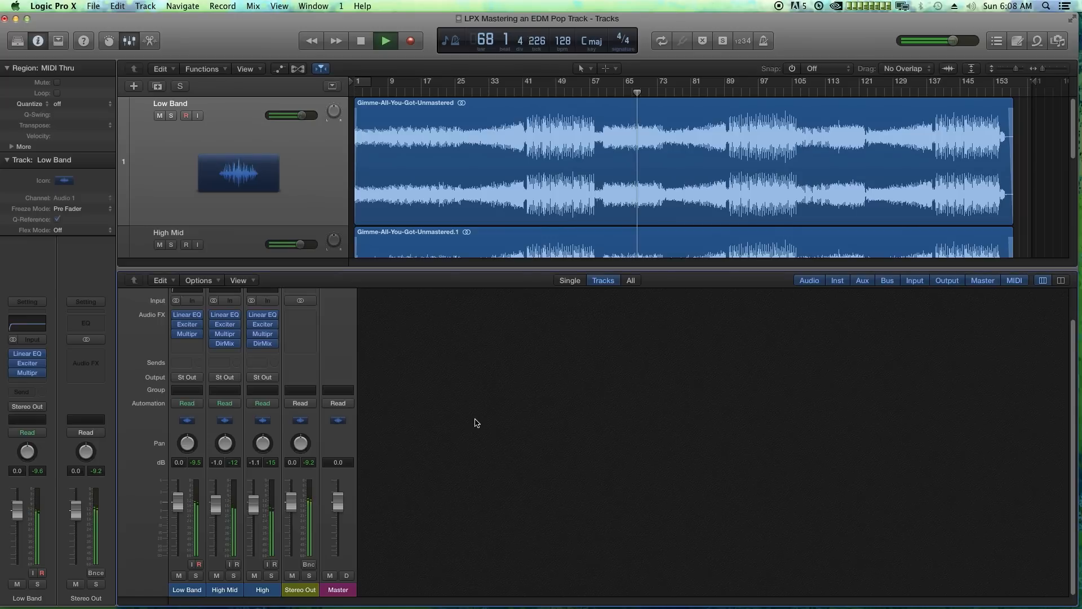
key(space)
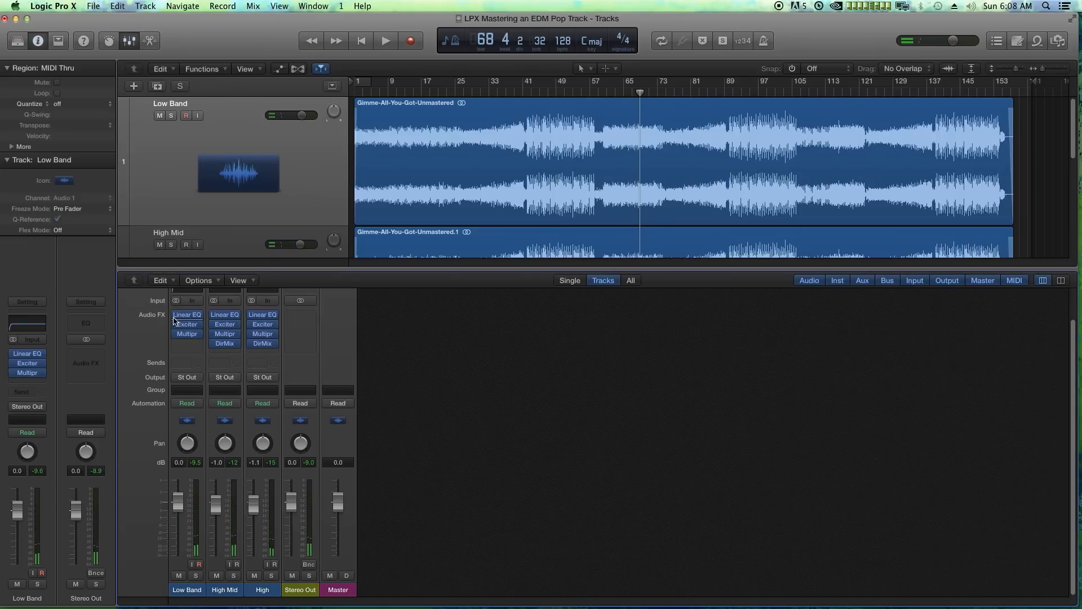
mouse_move(175, 317)
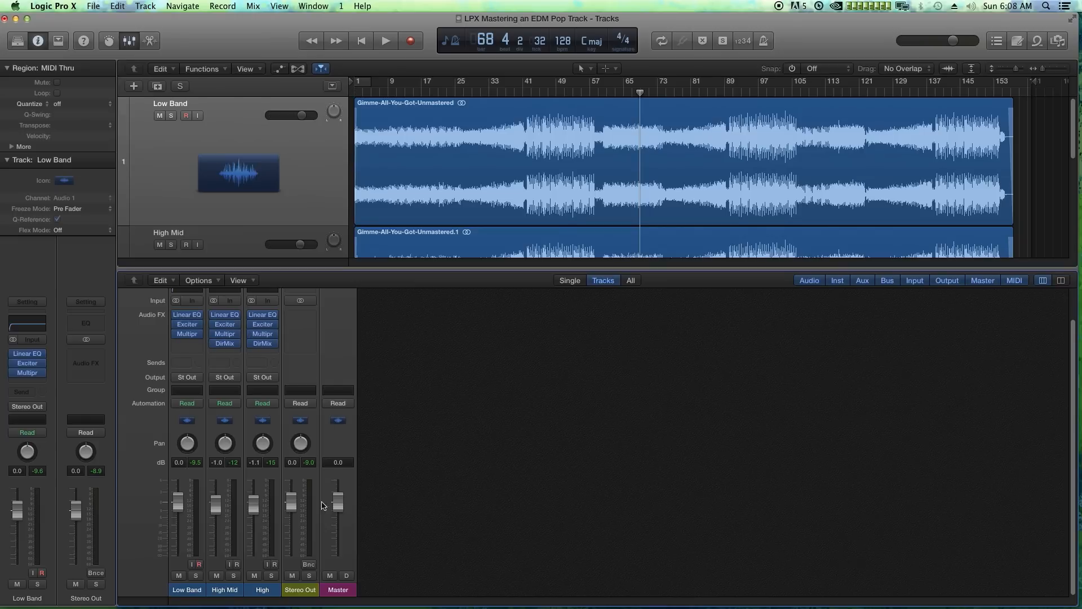
Insert a stereo Compressor on the Stereo Out channel, enlarge its window, and choose the Vintage VCA model.
click(308, 593)
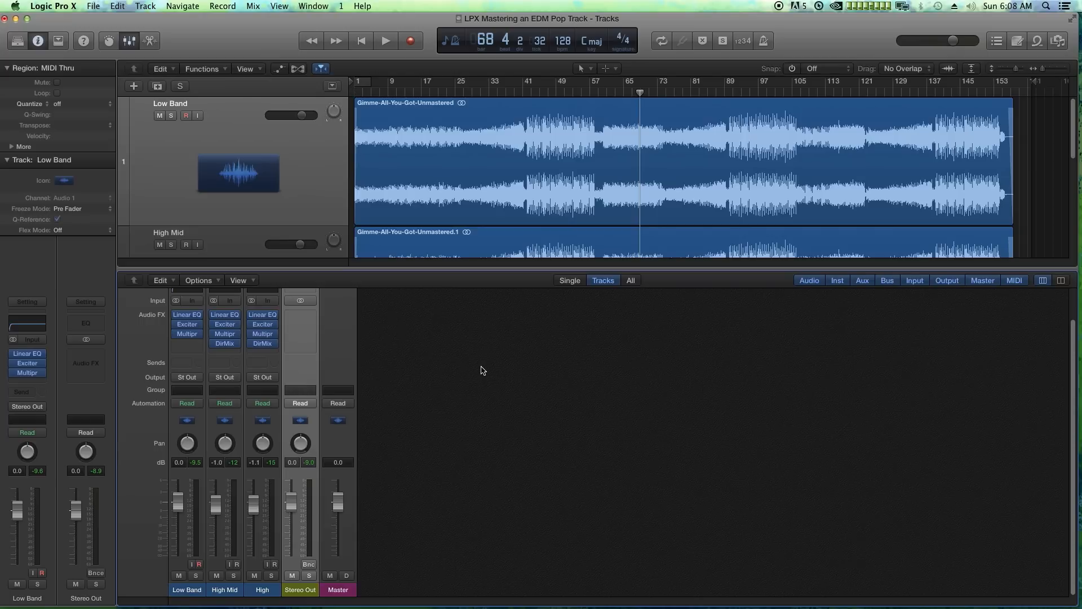
click(300, 312)
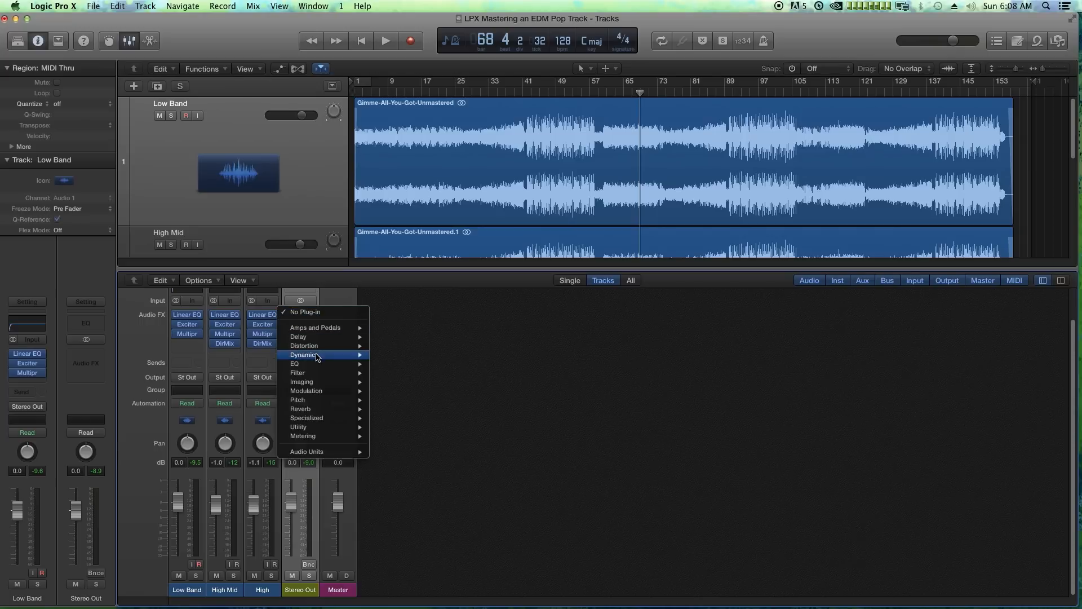
mouse_move(319, 357)
mouse_move(405, 368)
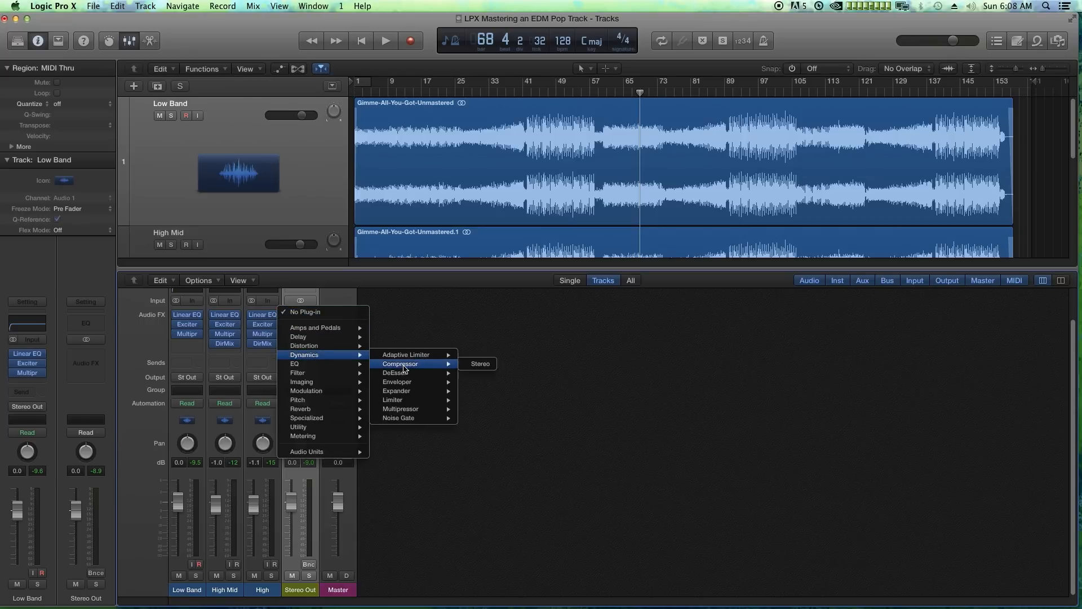
click(476, 364)
drag(404, 85, 662, 109)
click(440, 185)
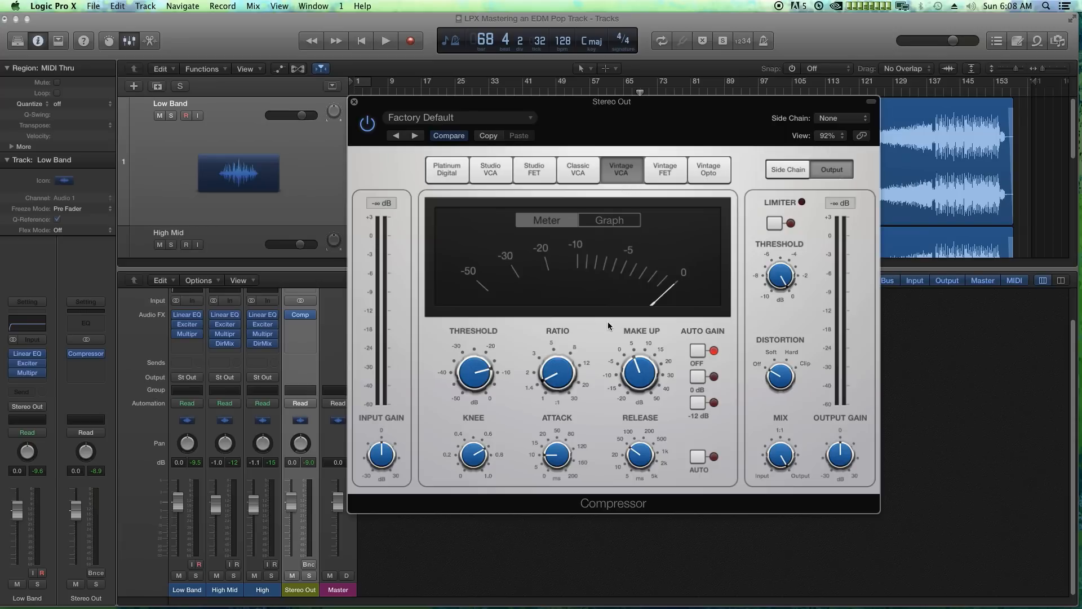
During playback, lower the Compressor's threshold and set its ratio to 1.9:1, knee to 0.2 and attack to 12.5 ms.
mouse_move(539, 373)
mouse_move(476, 373)
drag(482, 376, 484, 367)
mouse_move(555, 466)
key(space)
mouse_move(560, 372)
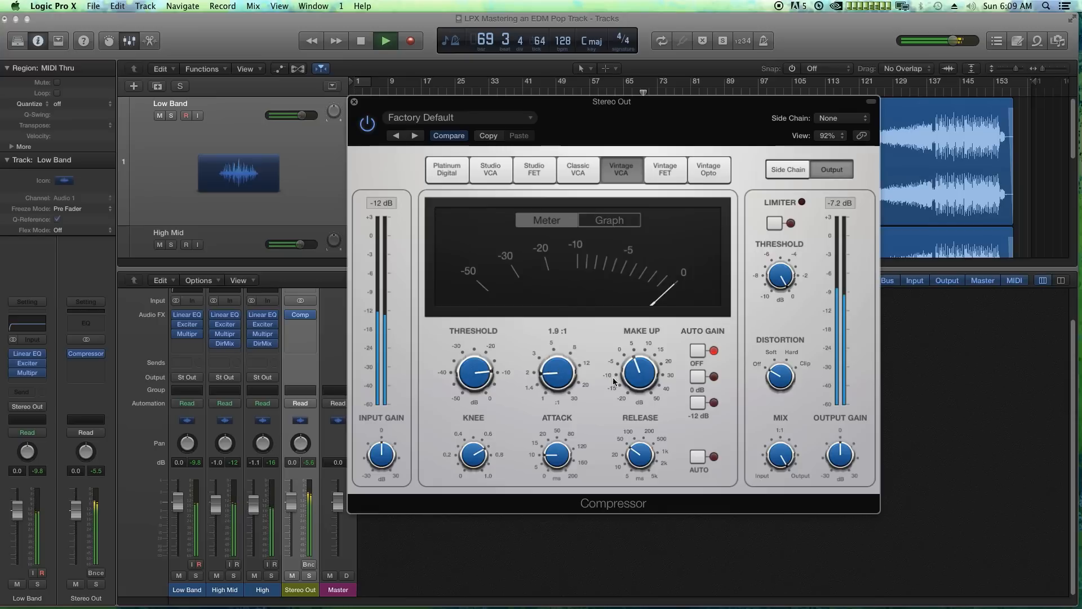
drag(490, 396, 472, 475)
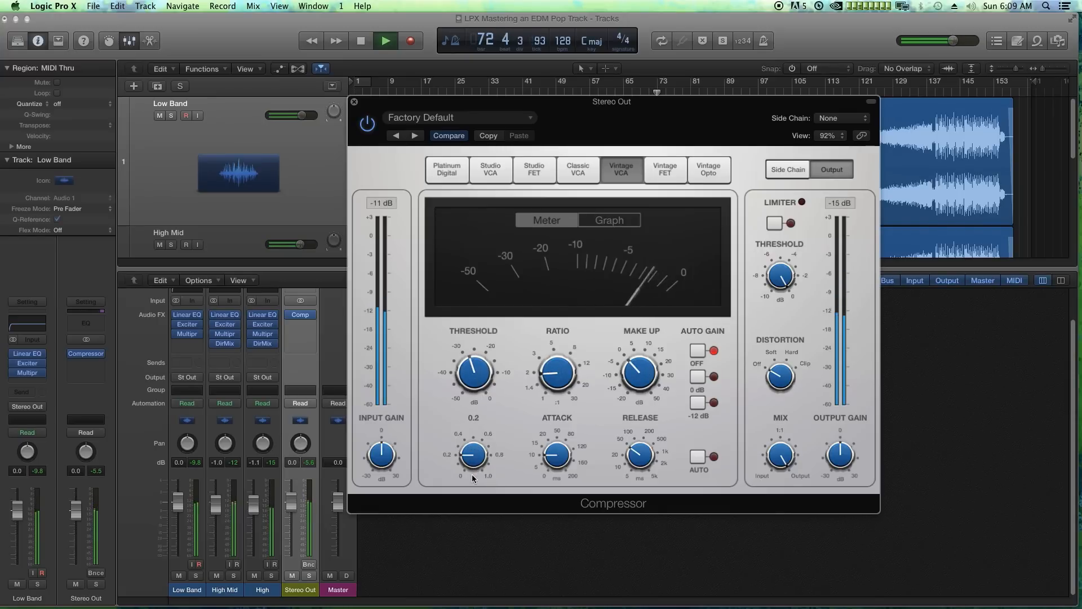
drag(561, 455, 569, 449)
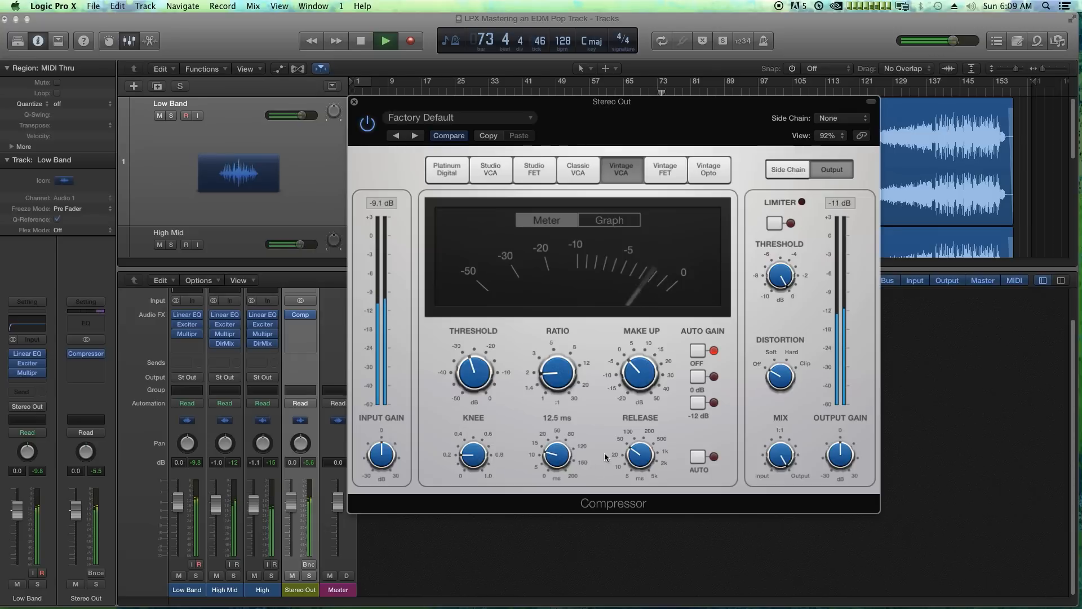
Shorten the Compressor's release, raise its ratio and make-up gain, set the threshold to -29.0 dB, stop playback and close the window.
drag(646, 452, 648, 462)
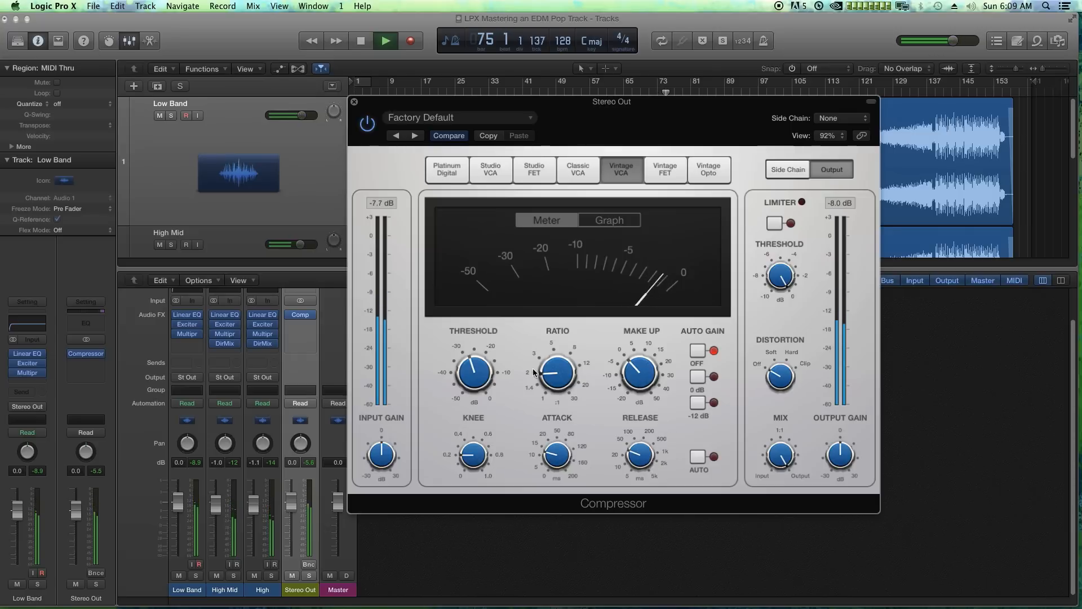
drag(553, 372, 553, 365)
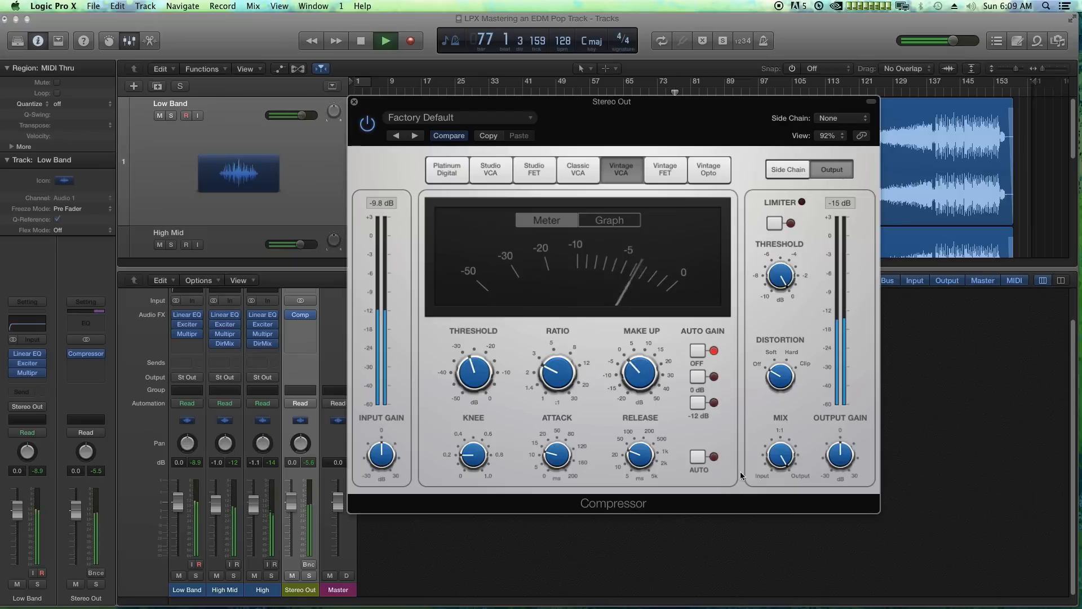
drag(655, 368, 642, 359)
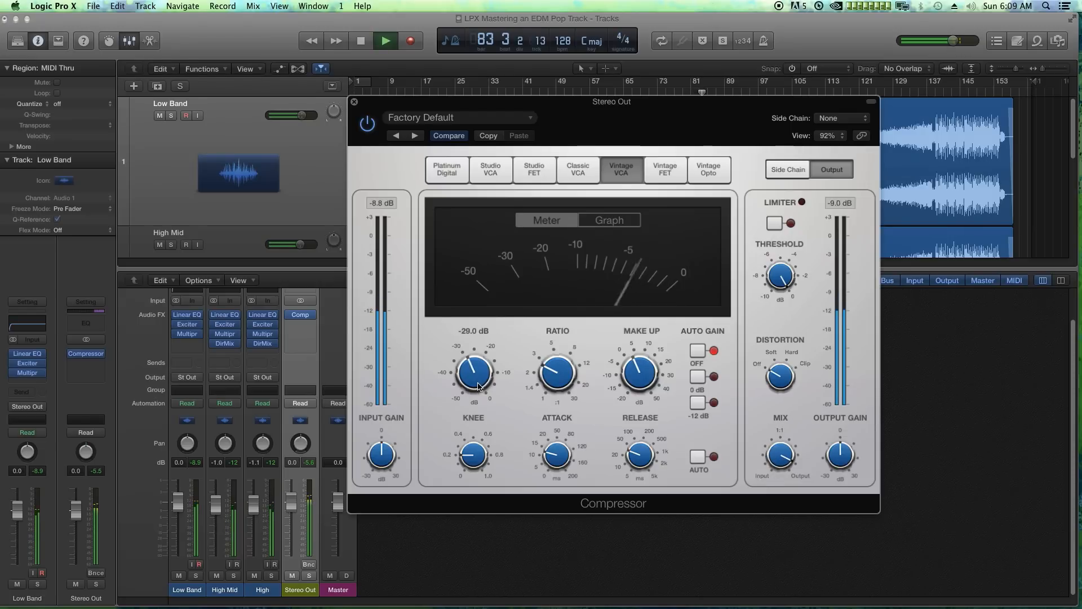
key(space)
click(354, 103)
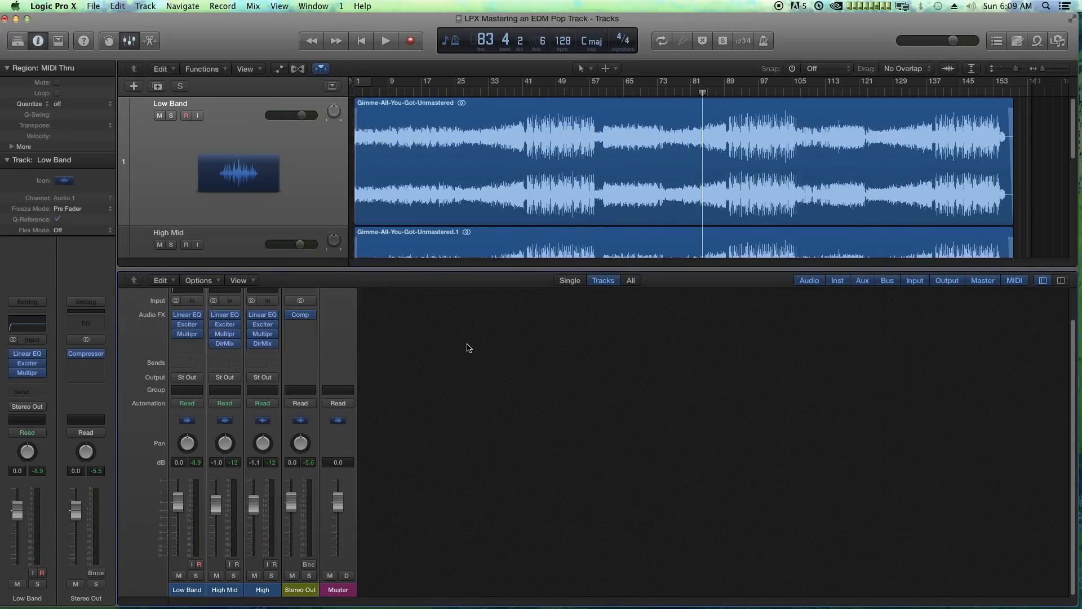
Insert a stereo Adaptive Limiter after the Compressor on Stereo Out and enlarge its window to 113%.
click(307, 324)
mouse_move(304, 366)
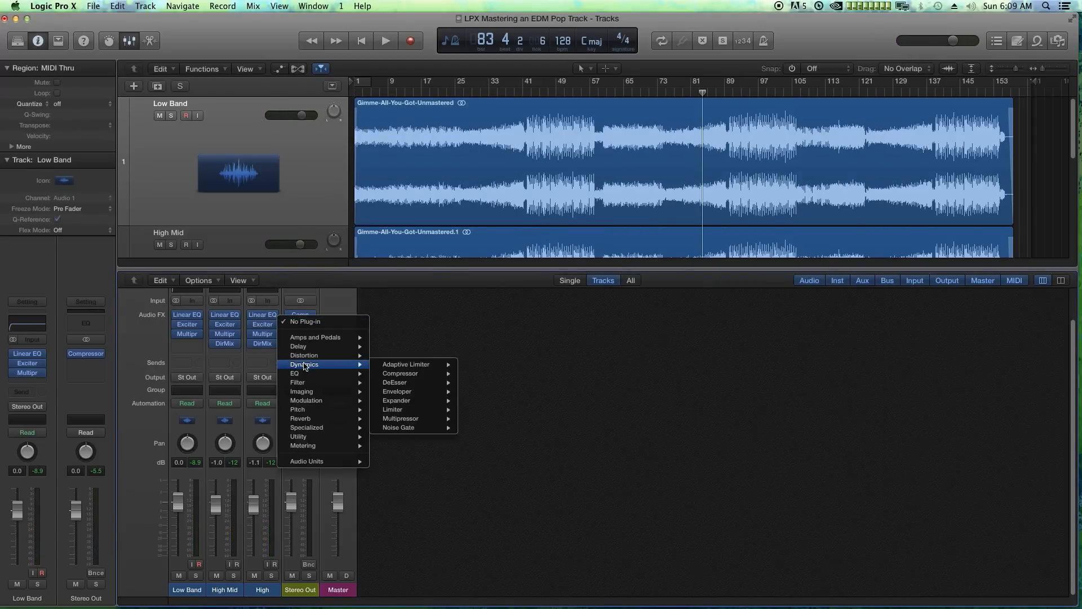
mouse_move(402, 367)
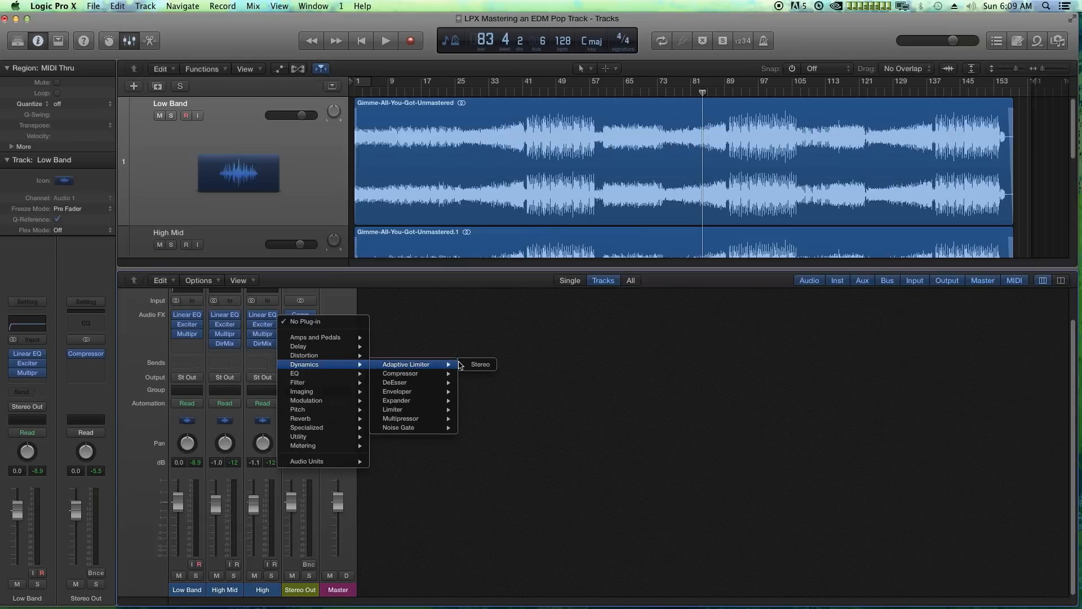
click(468, 365)
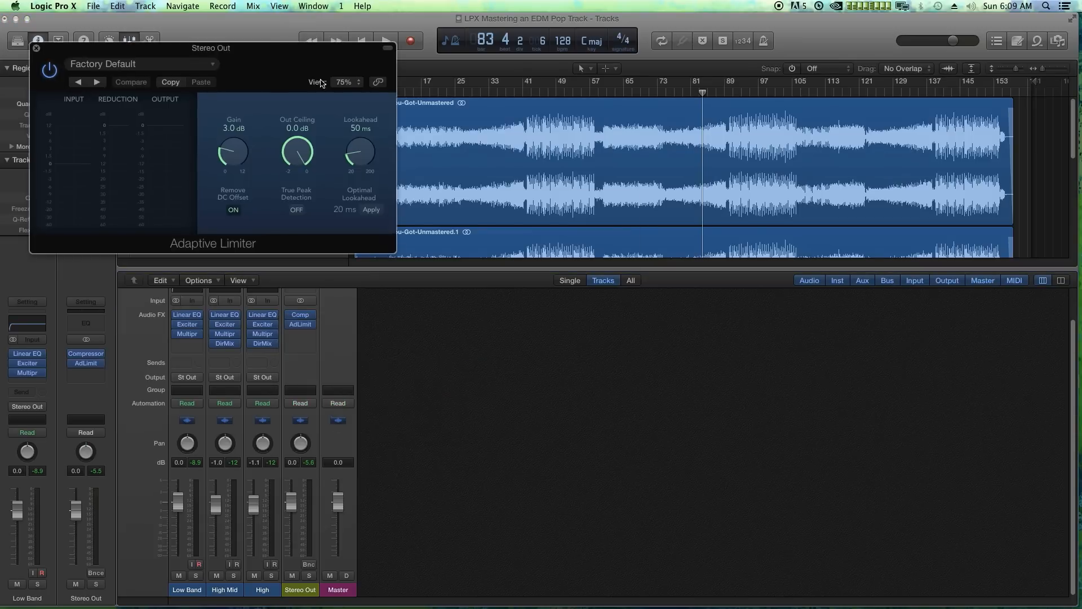
drag(726, 412, 917, 531)
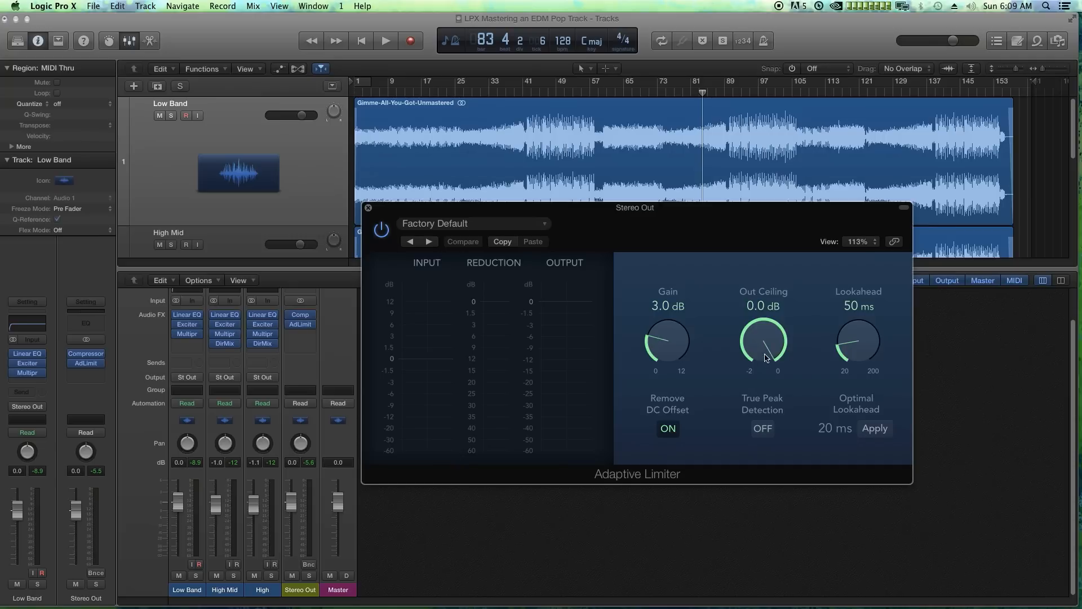
Set the Adaptive Limiter's out ceiling to -0.1 dB and gain to 0.0 dB, leaving DC offset removal on.
drag(767, 357, 764, 354)
mouse_move(665, 338)
mouse_down()
mouse_move(667, 361)
mouse_move(667, 352)
mouse_up()
click(670, 431)
click(669, 432)
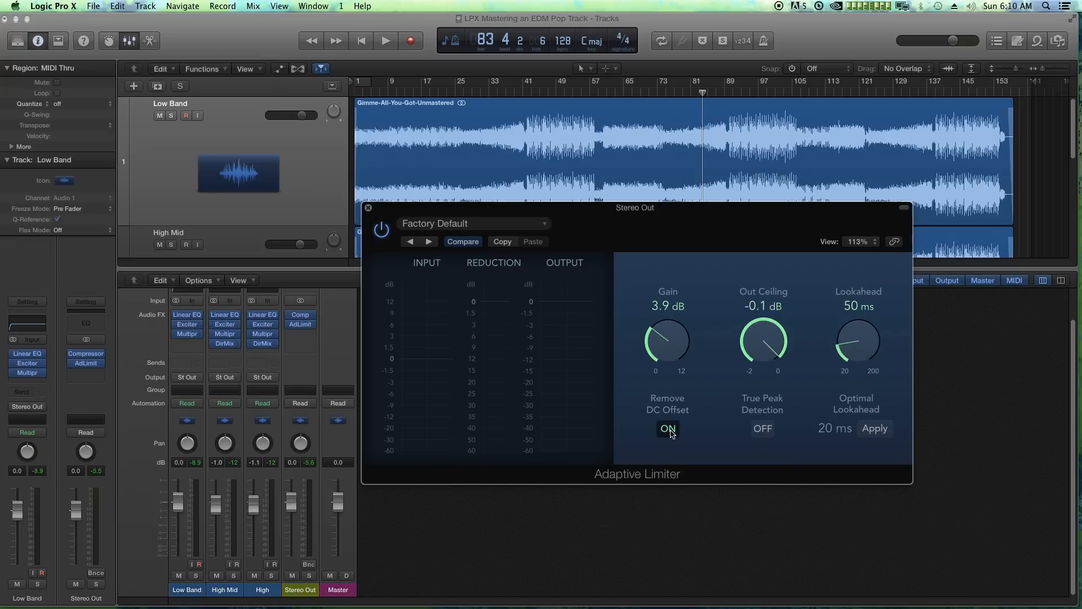
click(670, 431)
click(670, 431)
drag(670, 352, 690, 457)
Play the mix from bar 25 and raise the Adaptive Limiter's gain to 5.3 dB.
click(457, 93)
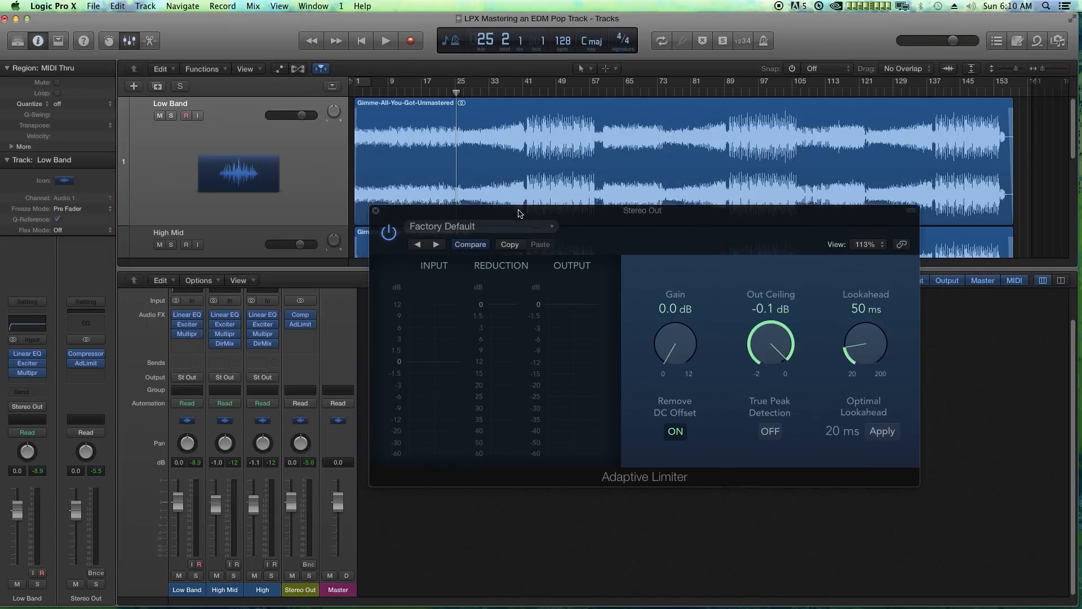
drag(510, 208, 539, 213)
key(space)
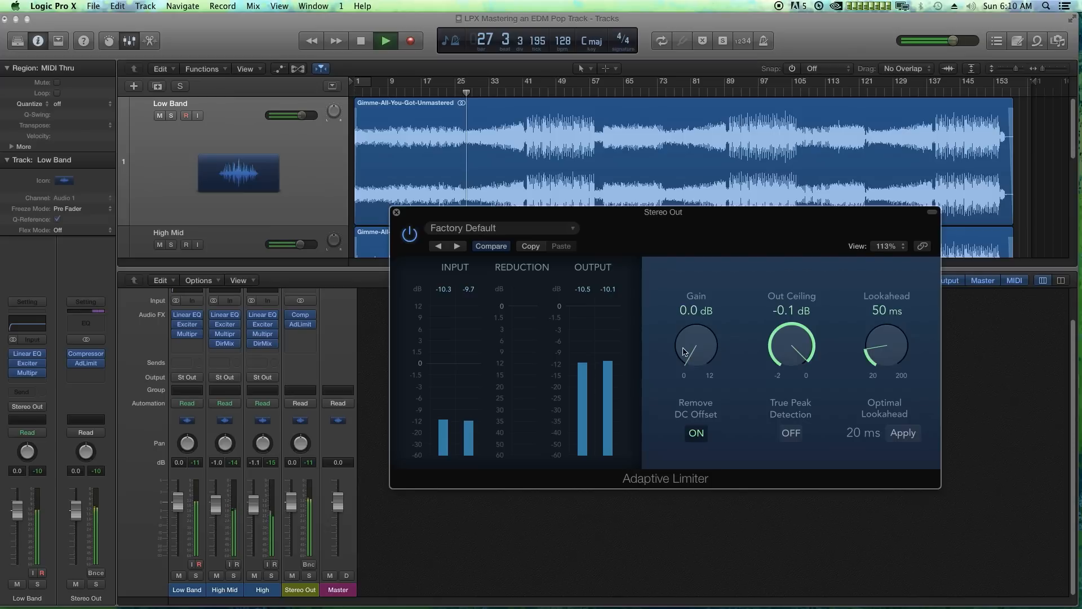
drag(688, 351, 711, 266)
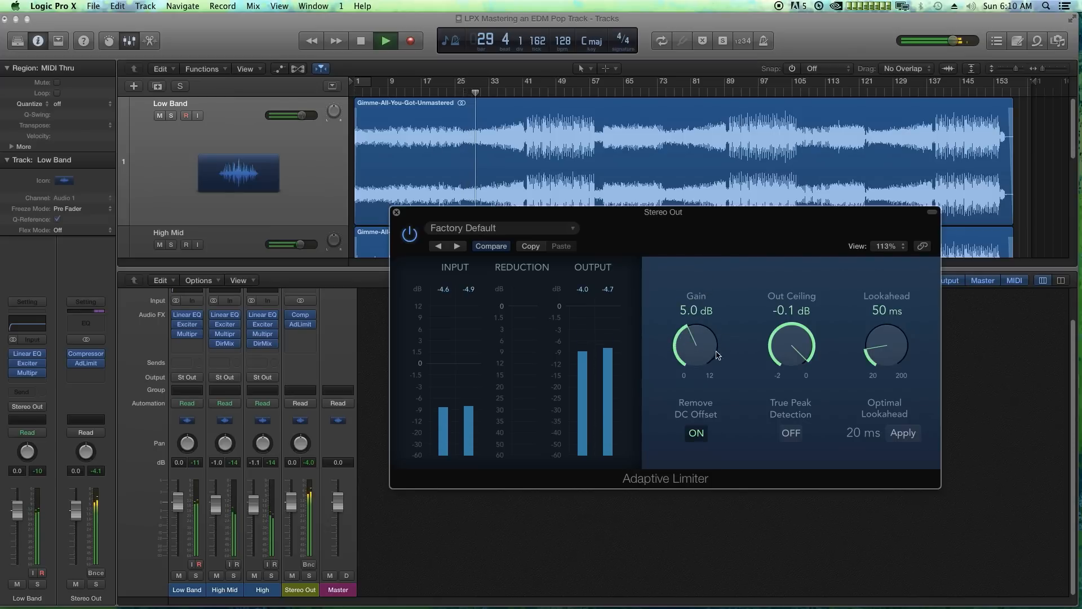
mouse_move(707, 358)
mouse_down()
mouse_move(701, 304)
mouse_move(702, 375)
mouse_move(697, 348)
mouse_up()
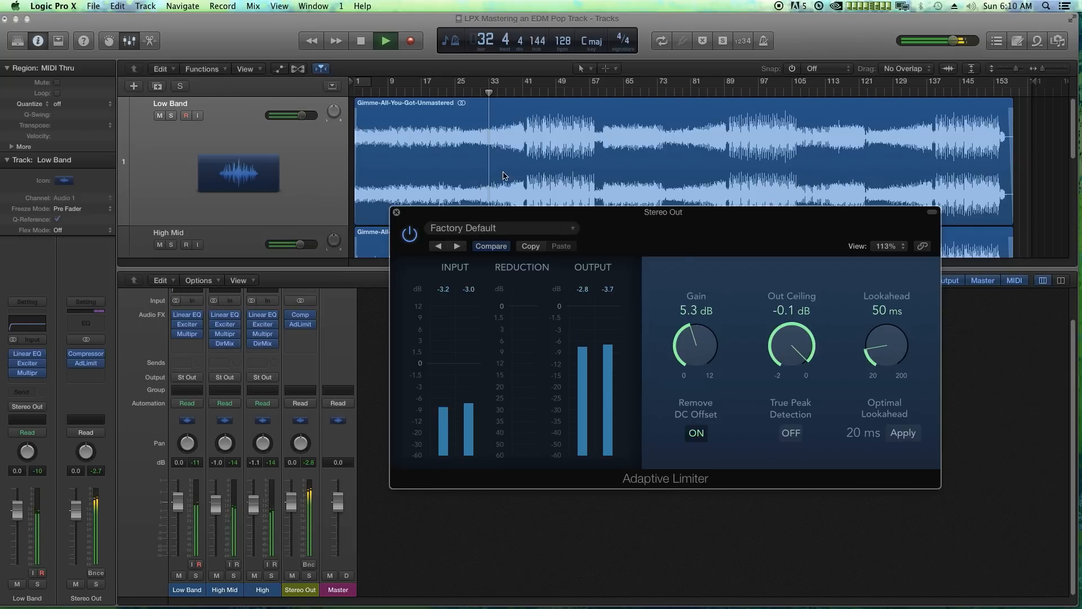
Play from the louder section at about bar 41 and raise the Adaptive Limiter's gain to 6.2 dB.
key(space)
click(526, 93)
key(space)
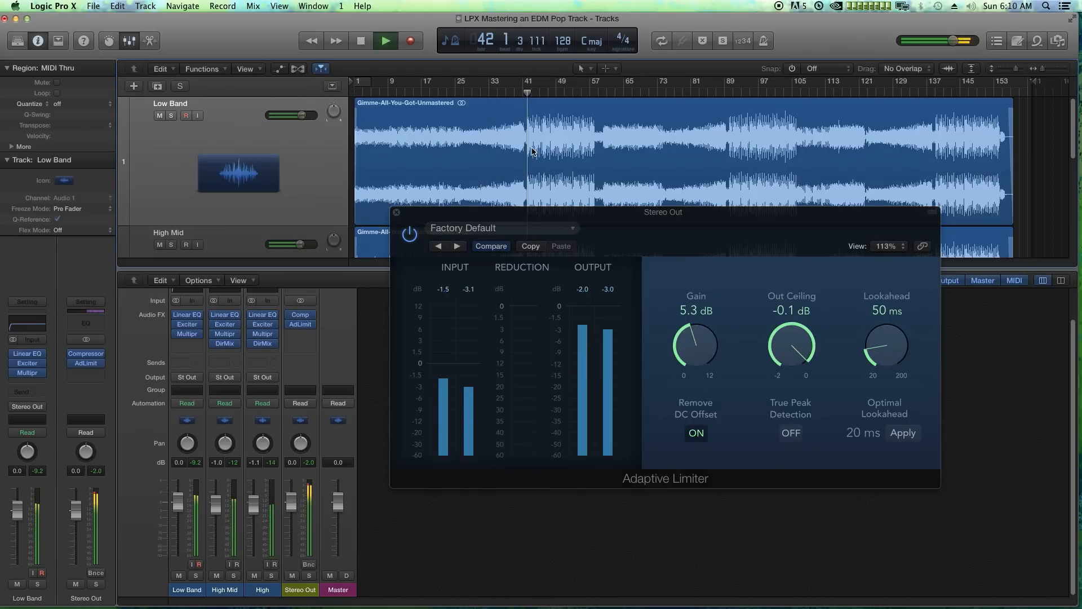
click(703, 341)
drag(703, 341, 706, 329)
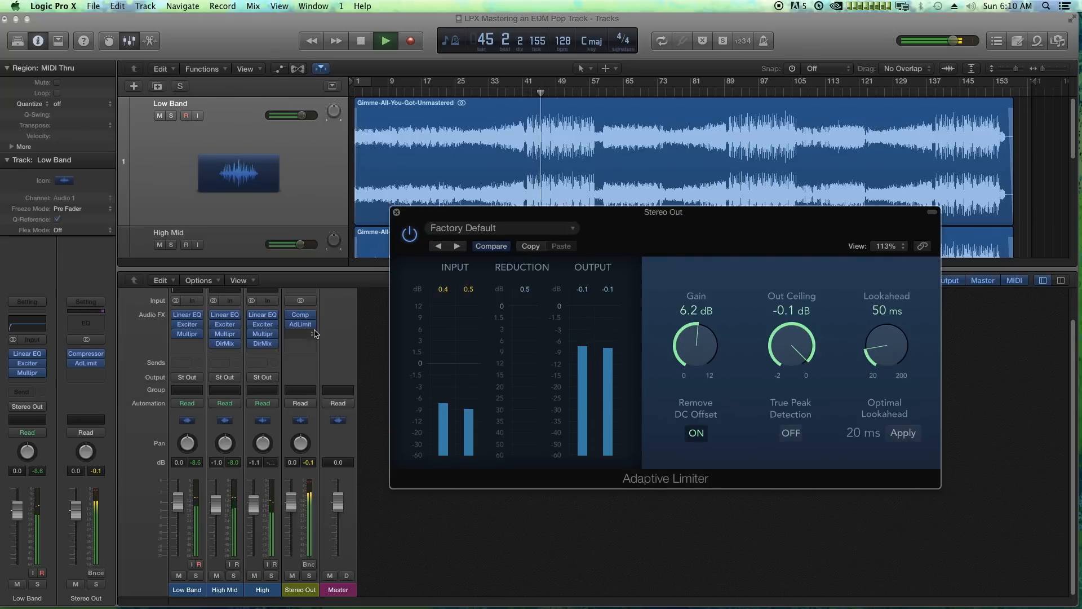
Reopen the Stereo Out Compressor during playback and set its make-up gain to 6.0 dB.
click(300, 315)
drag(656, 369, 653, 386)
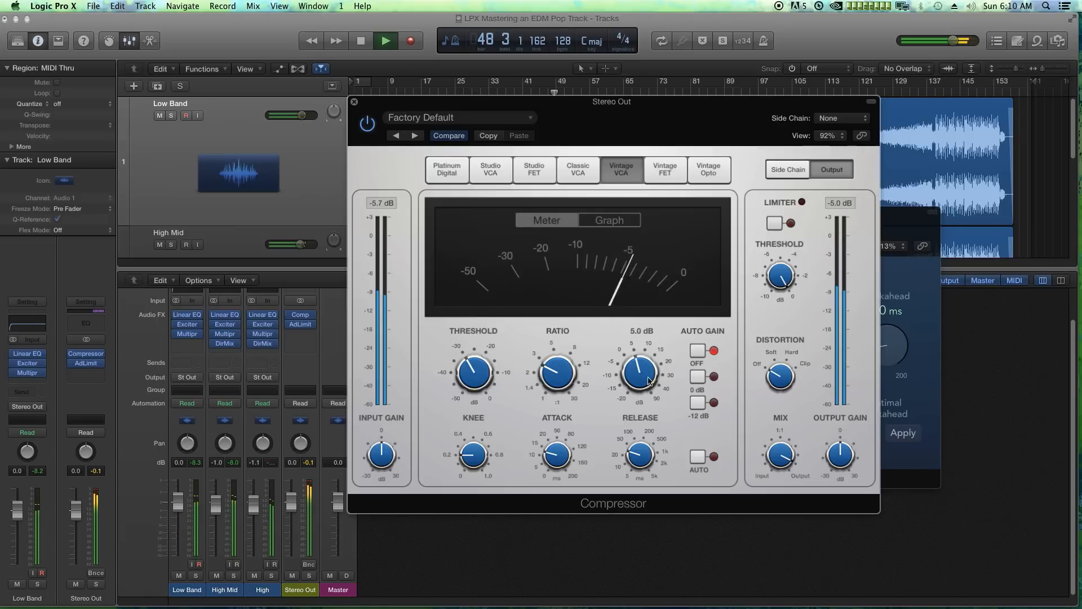
drag(637, 380, 634, 370)
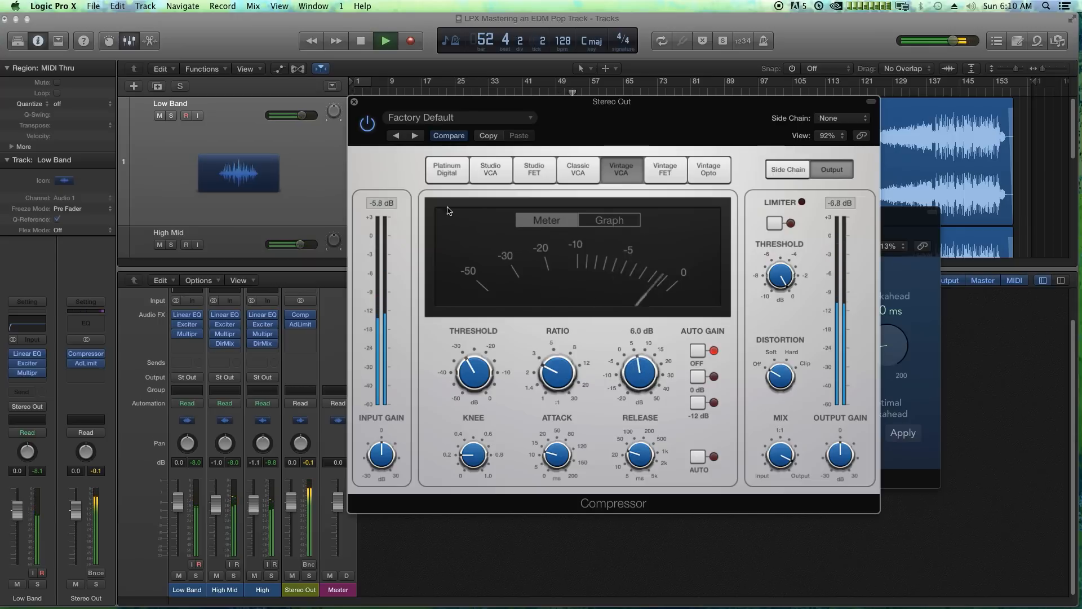
Close the Stereo Out Compressor and raise the Adaptive Limiter's gain to 7.1 dB during playback.
click(354, 102)
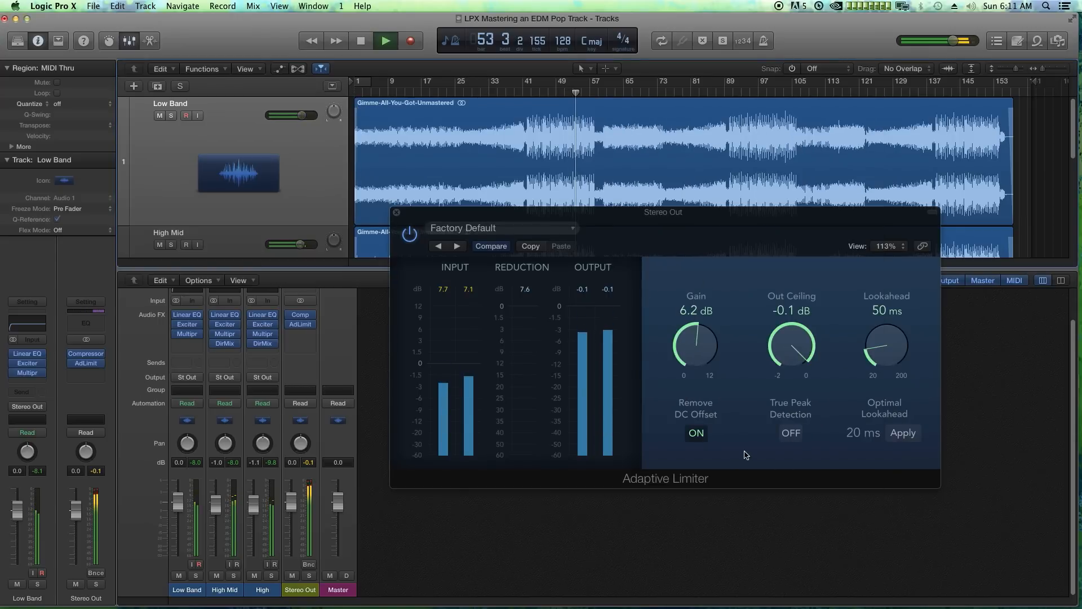
click(701, 347)
drag(702, 349, 704, 331)
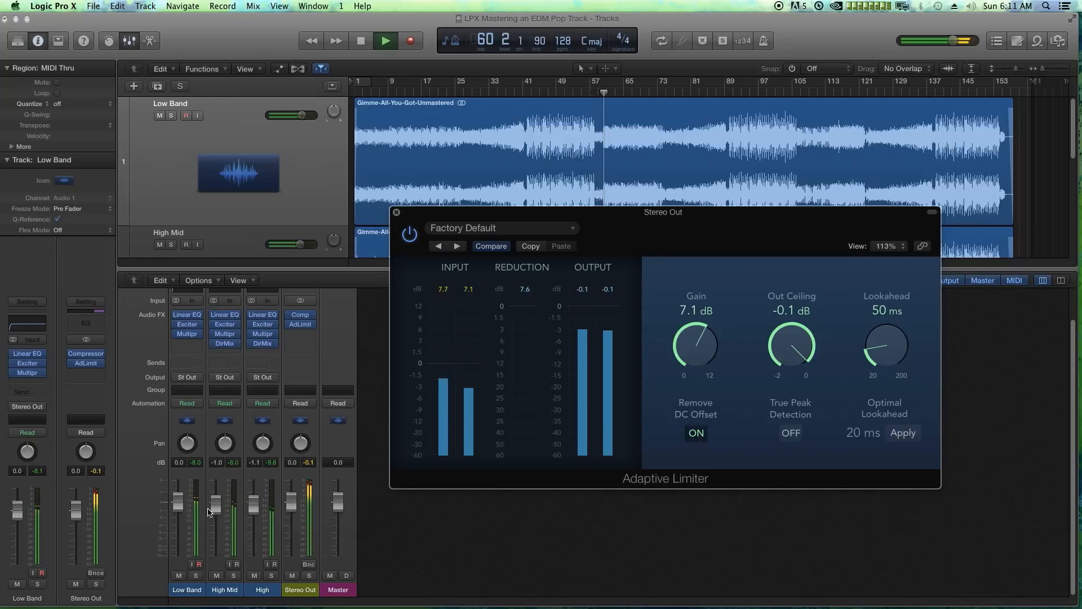
Lower the High Mid level to -1.9 dB and set the High level to -0.6 dB, ending playback and closing the Adaptive Limiter.
drag(223, 517, 223, 522)
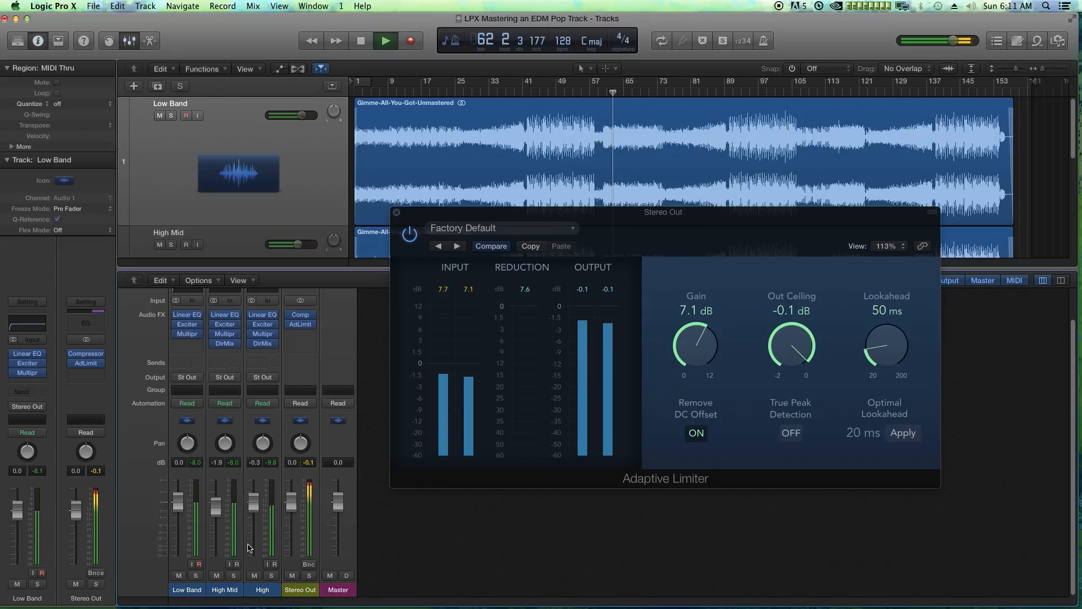
drag(251, 510, 251, 508)
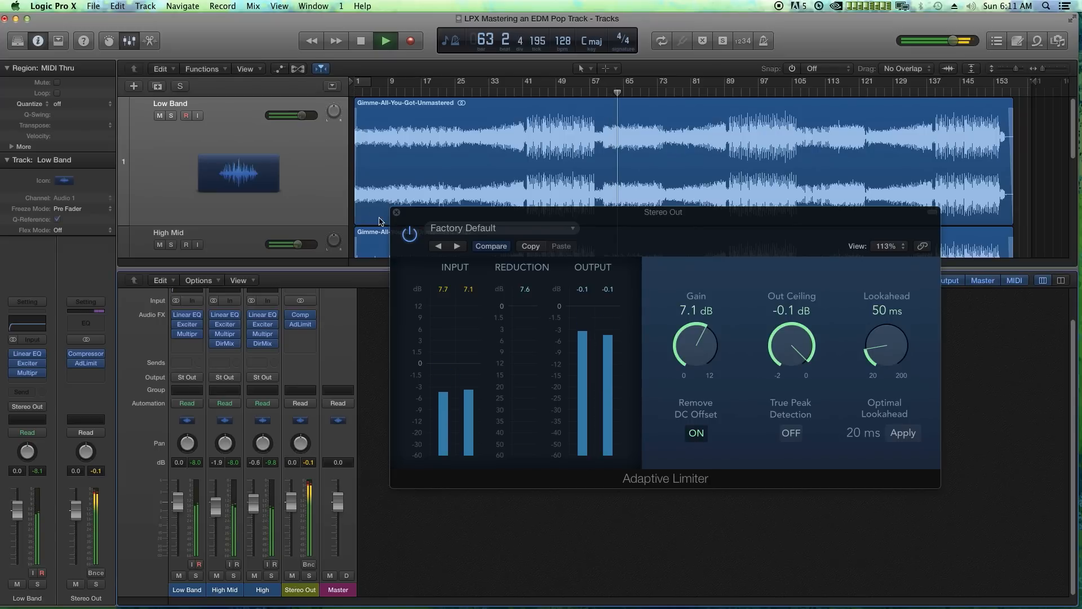
key(space)
click(397, 213)
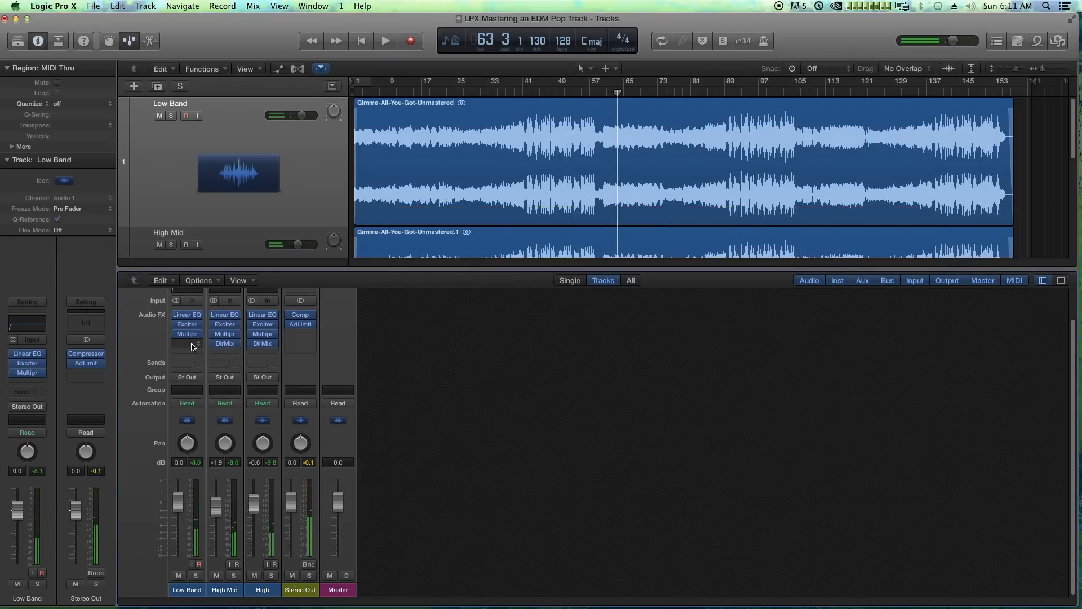
Raise the Low Band level to 1.0 dB, judging it in playback from about bar 39.
drag(187, 508, 185, 497)
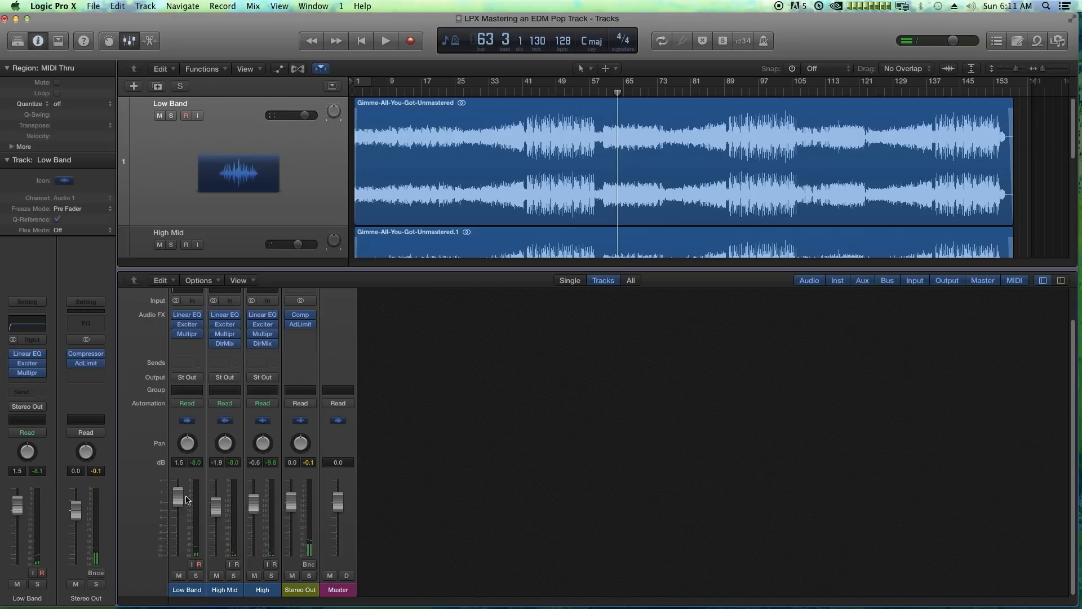
click(519, 93)
key(space)
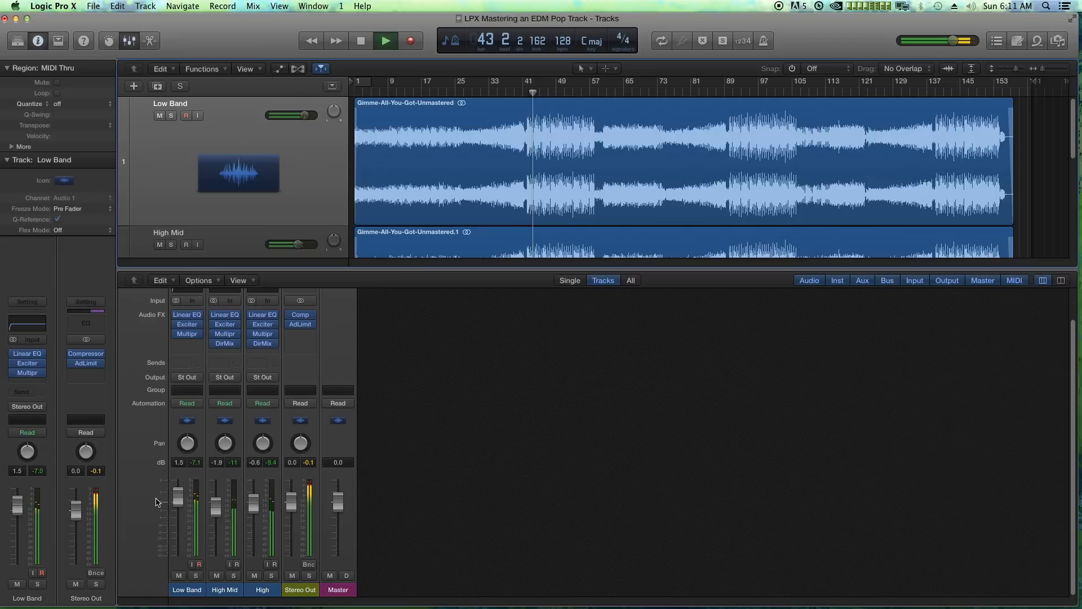
drag(177, 503, 184, 507)
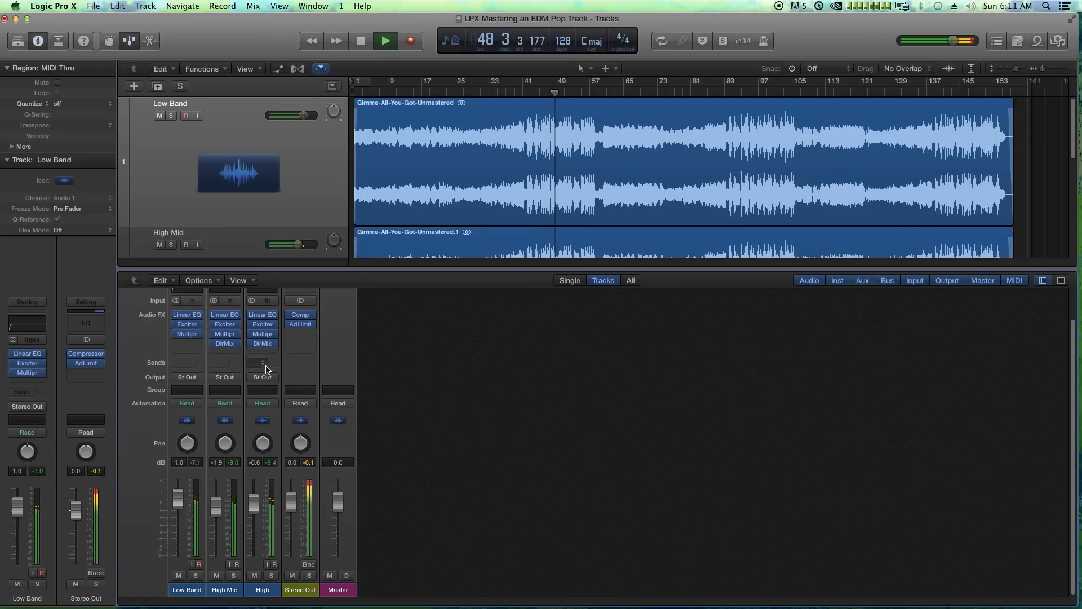
Narrow the High Mid Direction Mixer's spread to 1.42, check the band's Exciter, and stop playback with both plug-ins closed.
click(226, 344)
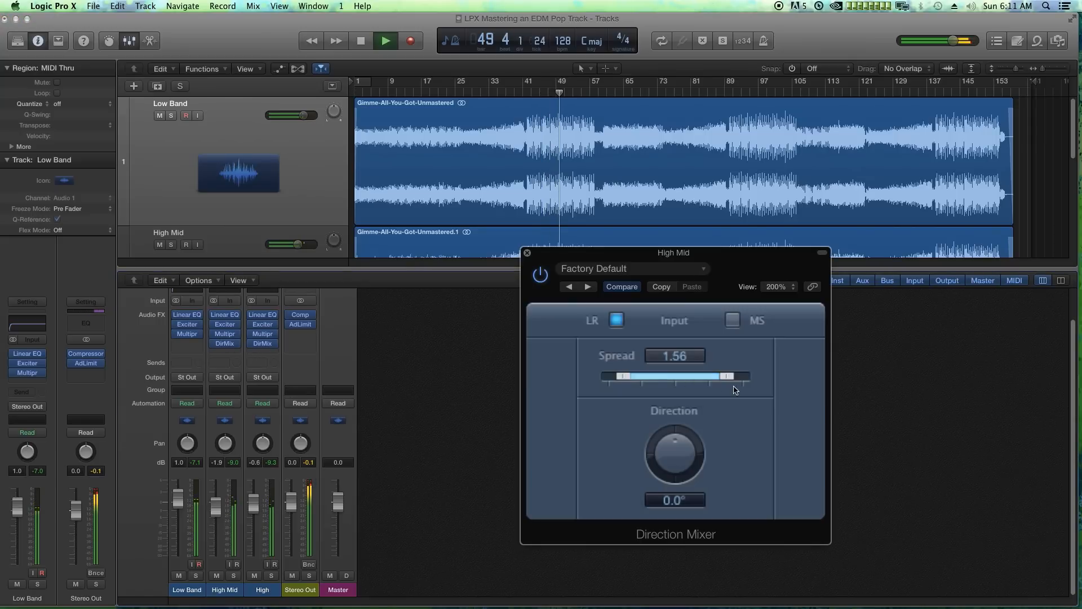
drag(733, 377, 727, 378)
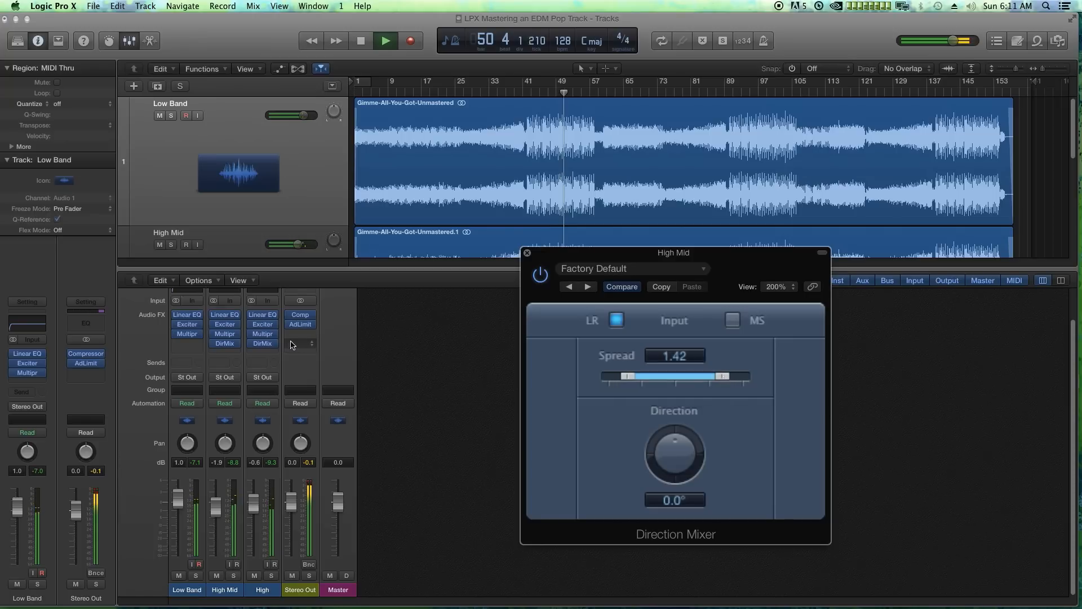
click(215, 326)
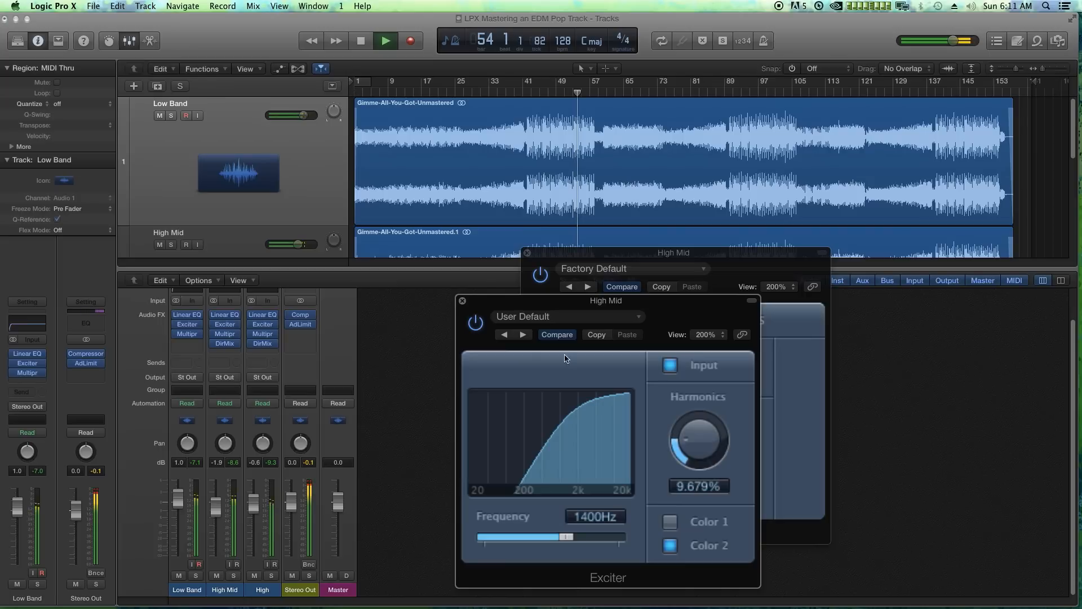
click(463, 302)
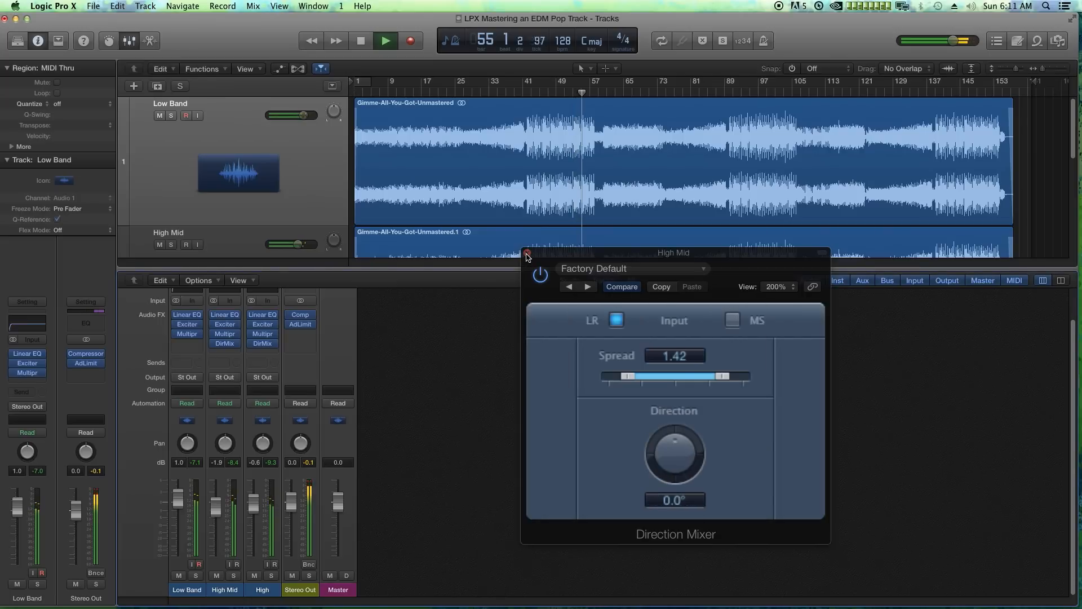
click(527, 253)
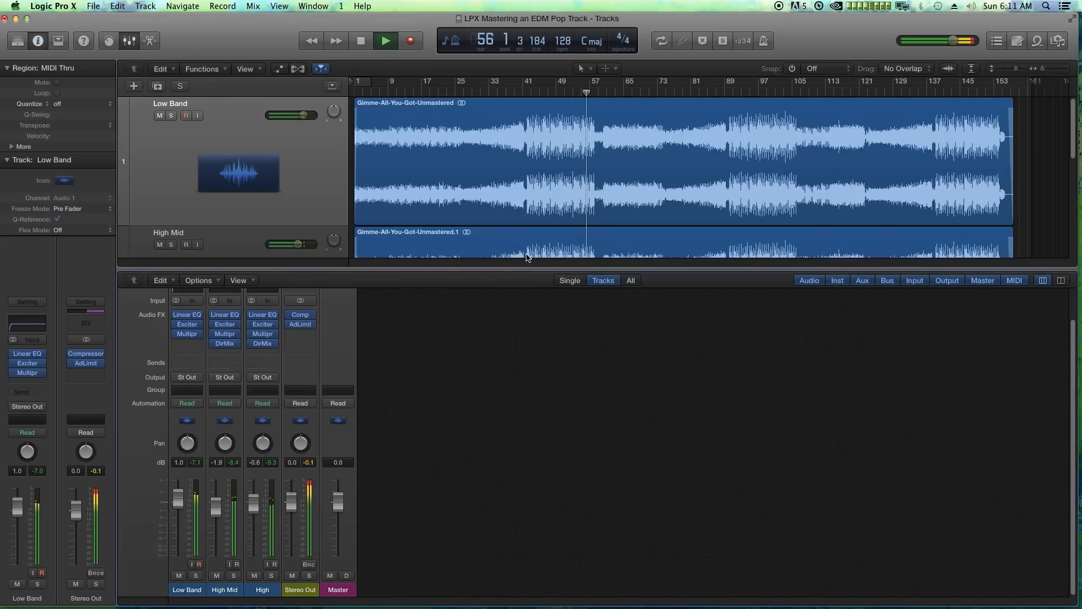
key(space)
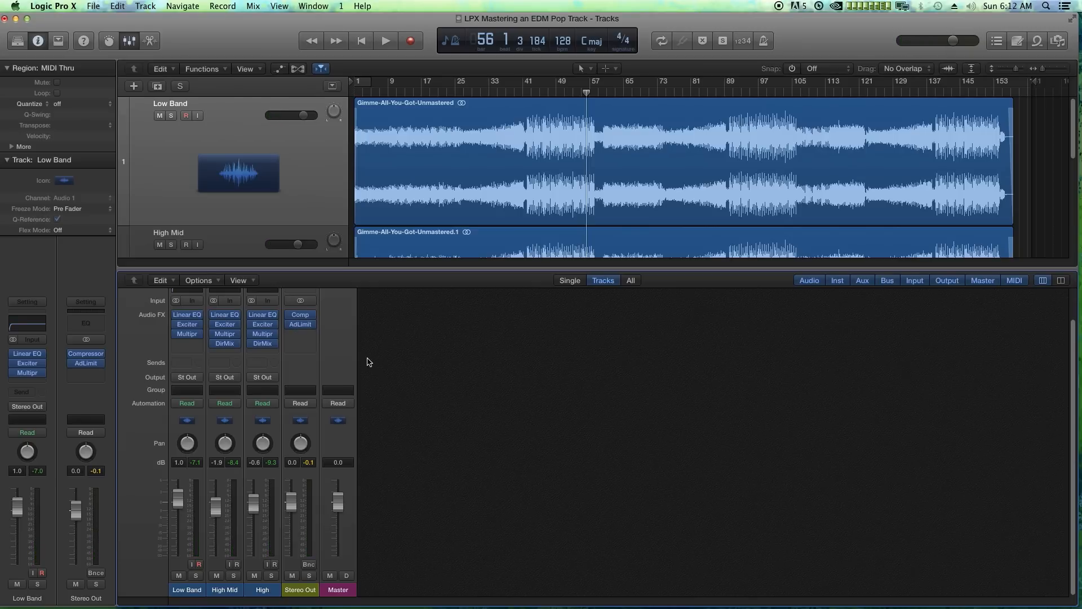
Insert a stereo MultiMeter after the Adaptive Limiter on the Stereo Out and move its window clear of the channel strips.
click(300, 339)
mouse_move(298, 456)
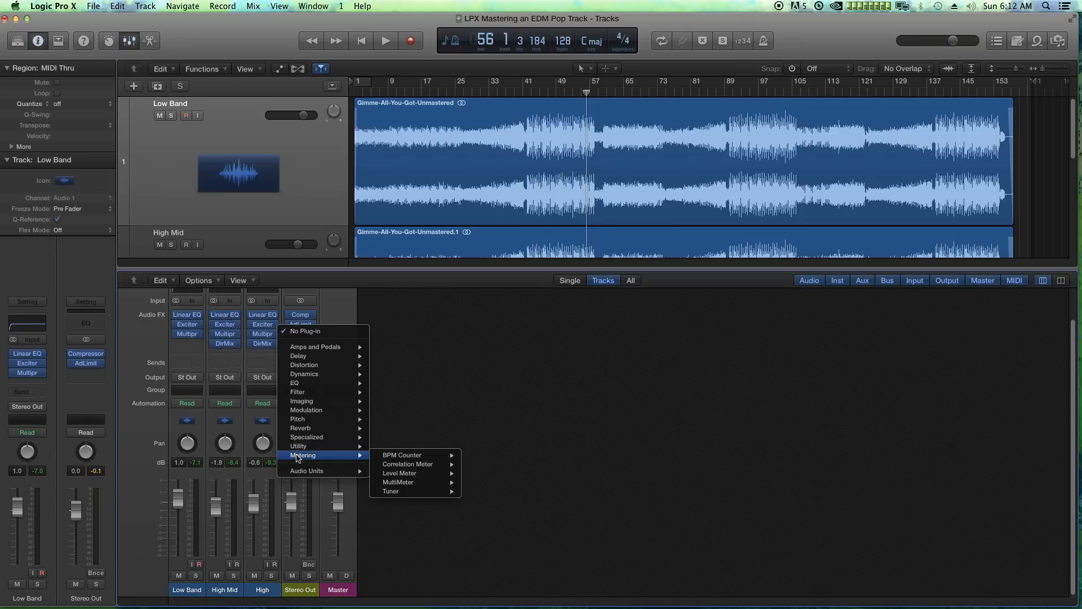
mouse_move(435, 483)
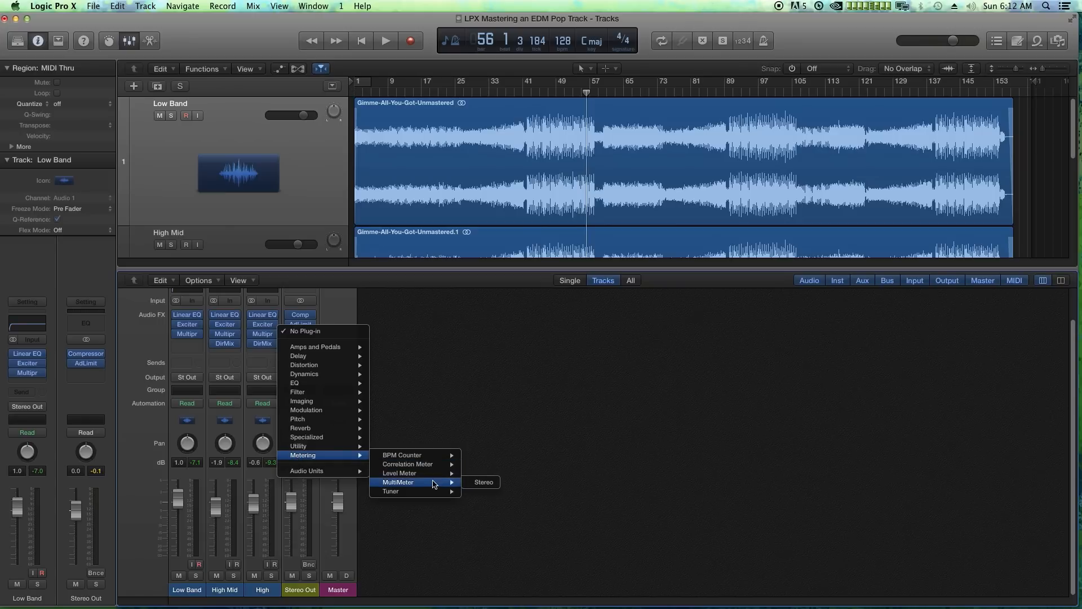
click(486, 482)
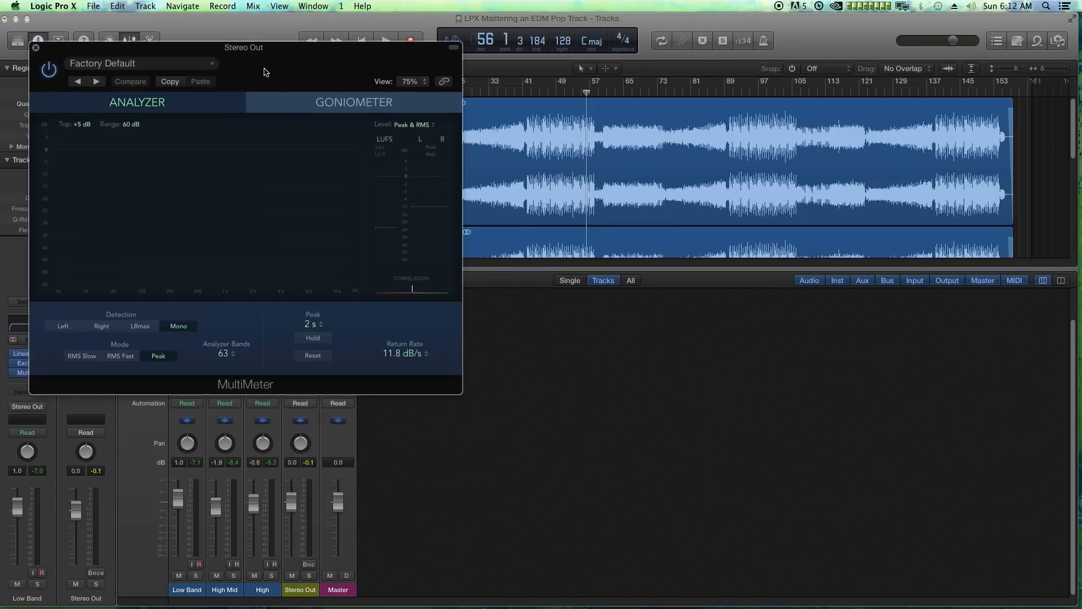
drag(261, 56, 604, 212)
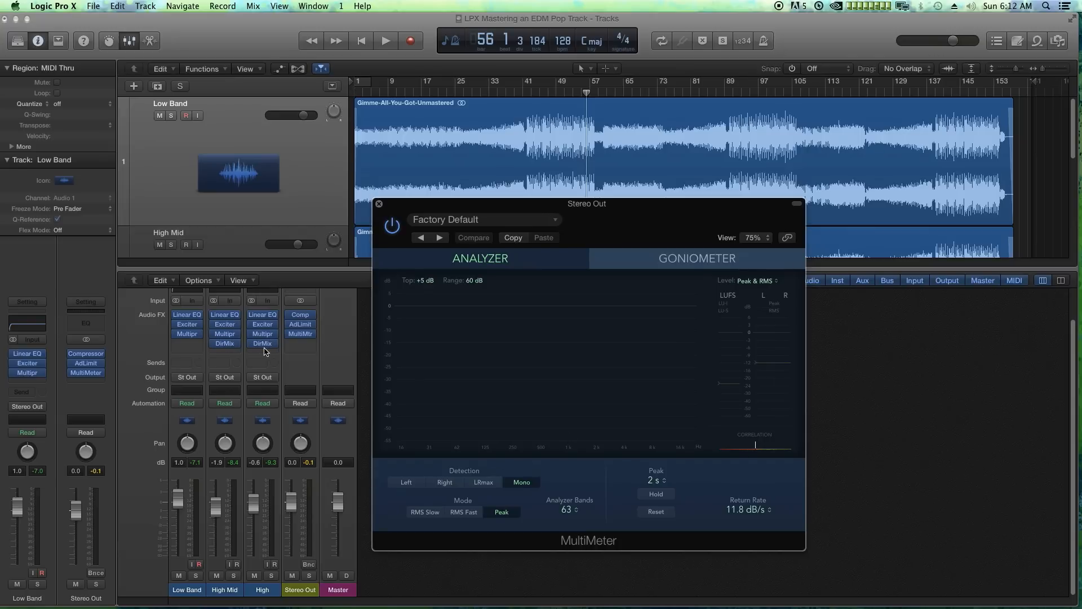
Play the mix from bar 35 and from the louder section at about bar 41, examining the MultiMeter's spectrum, loudness and correlation.
click(497, 92)
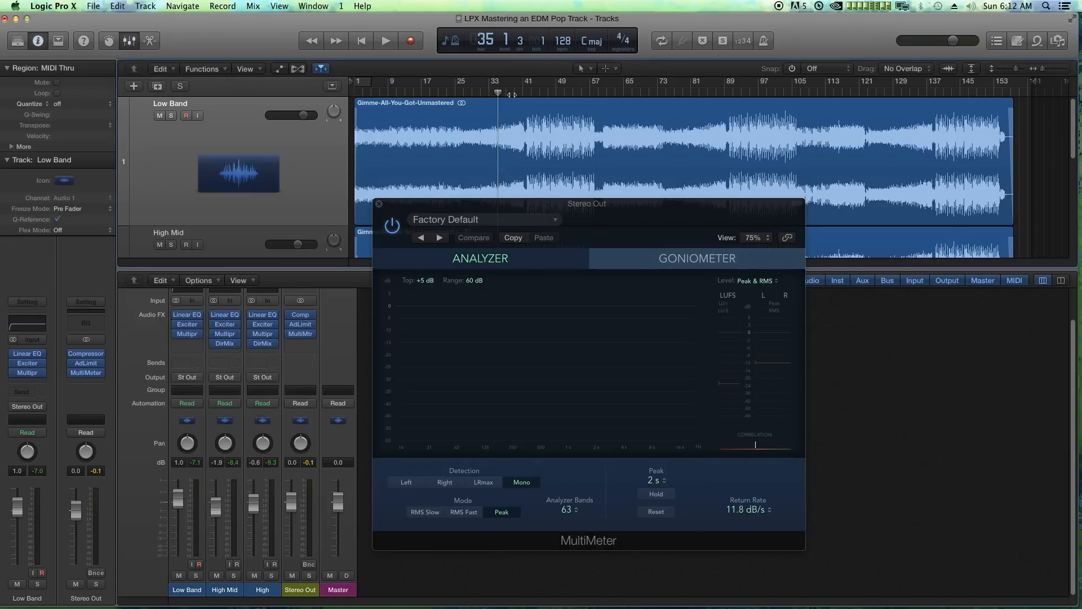
key(space)
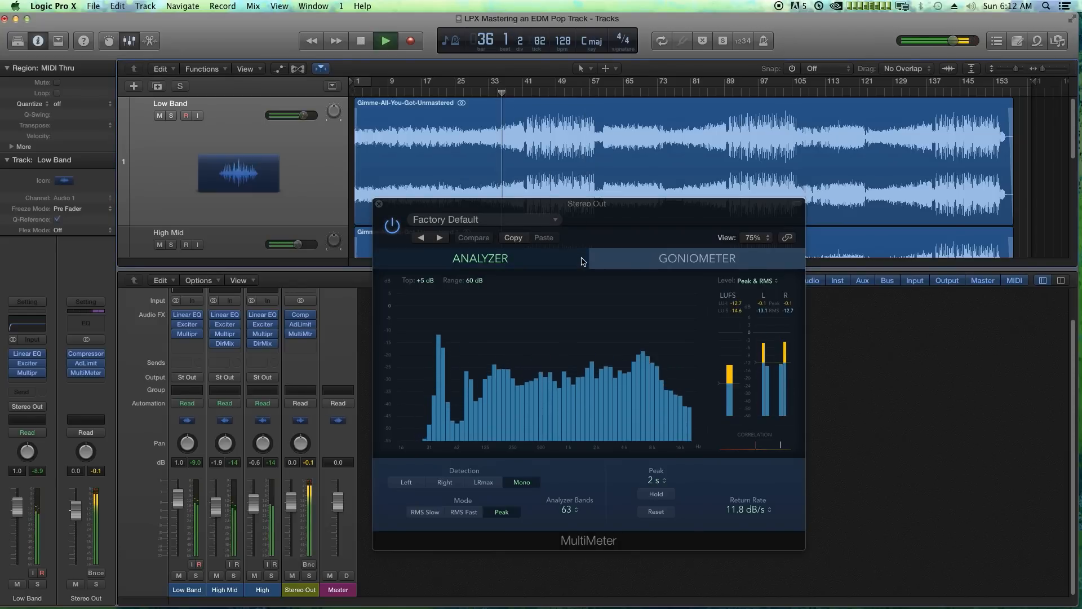
click(527, 92)
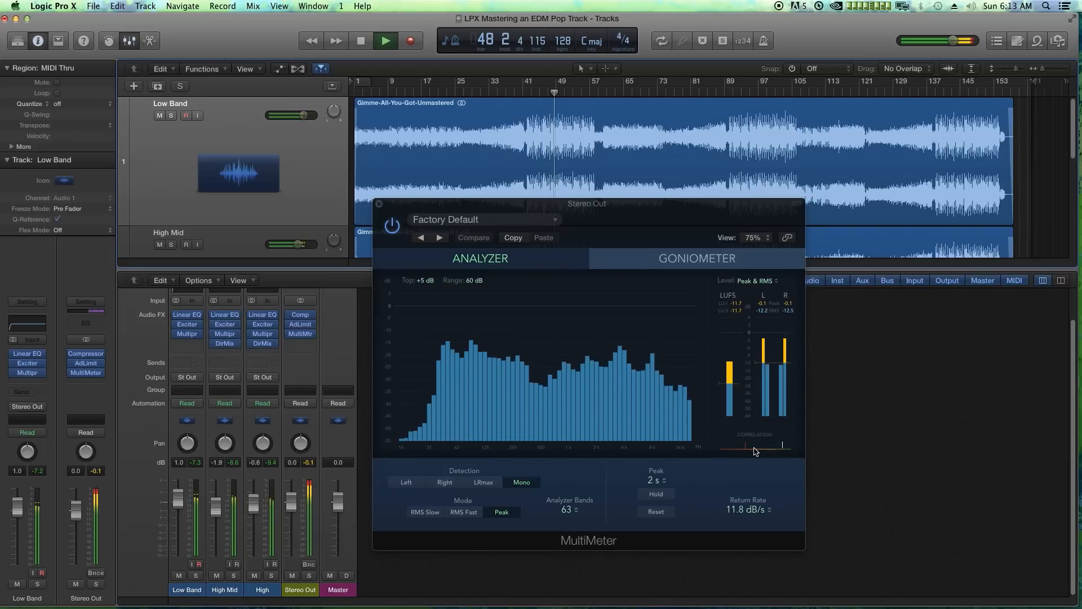
key(space)
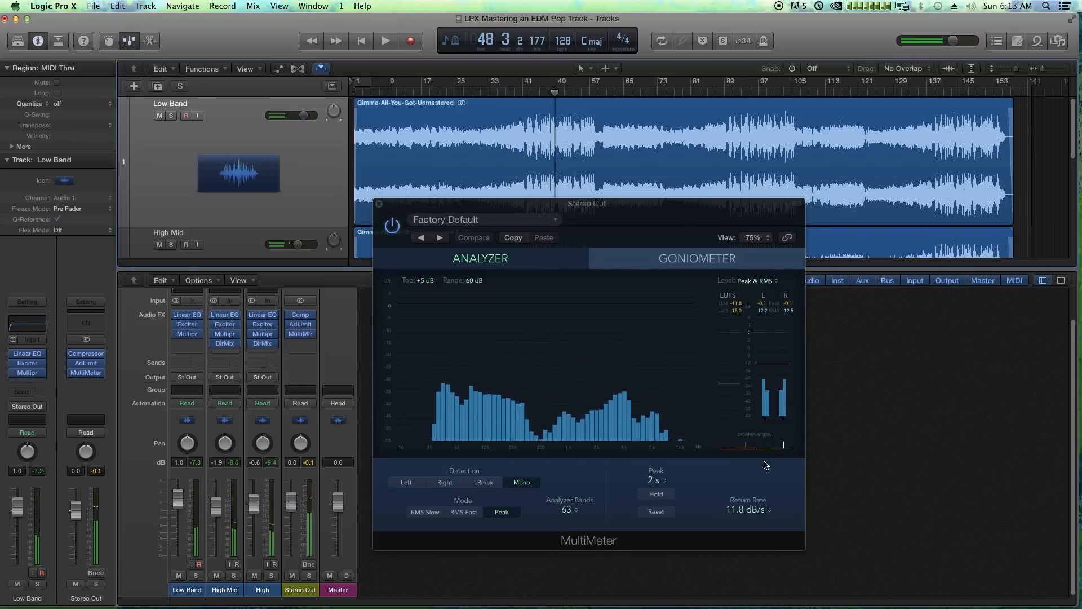
click(572, 91)
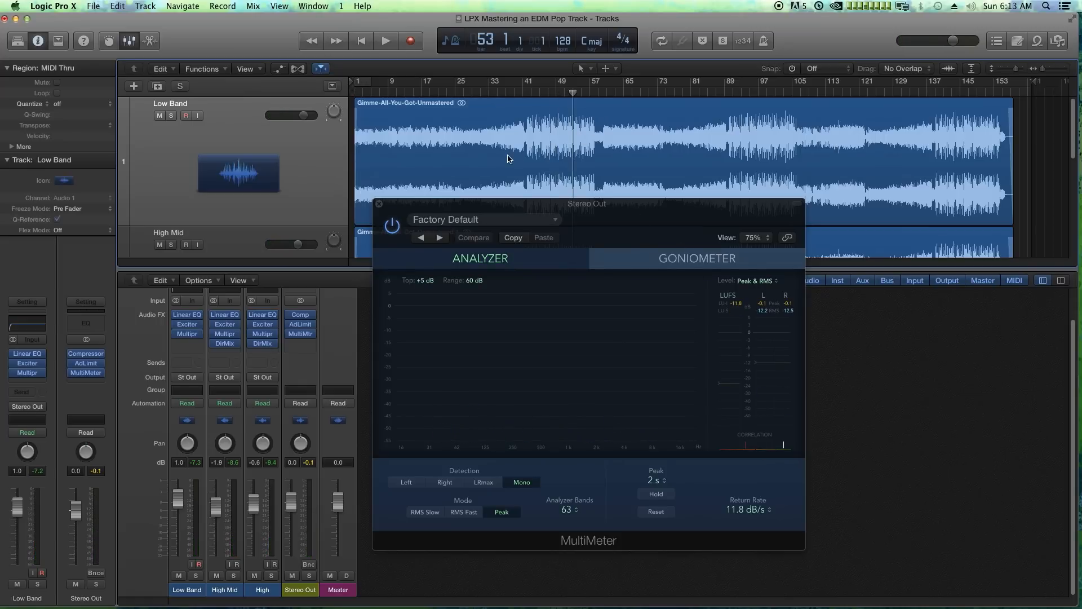
Boost the low shelf of the Low Band's Linear Phase EQ by 5.6 dB at 112 Hz, then close the EQ.
click(188, 318)
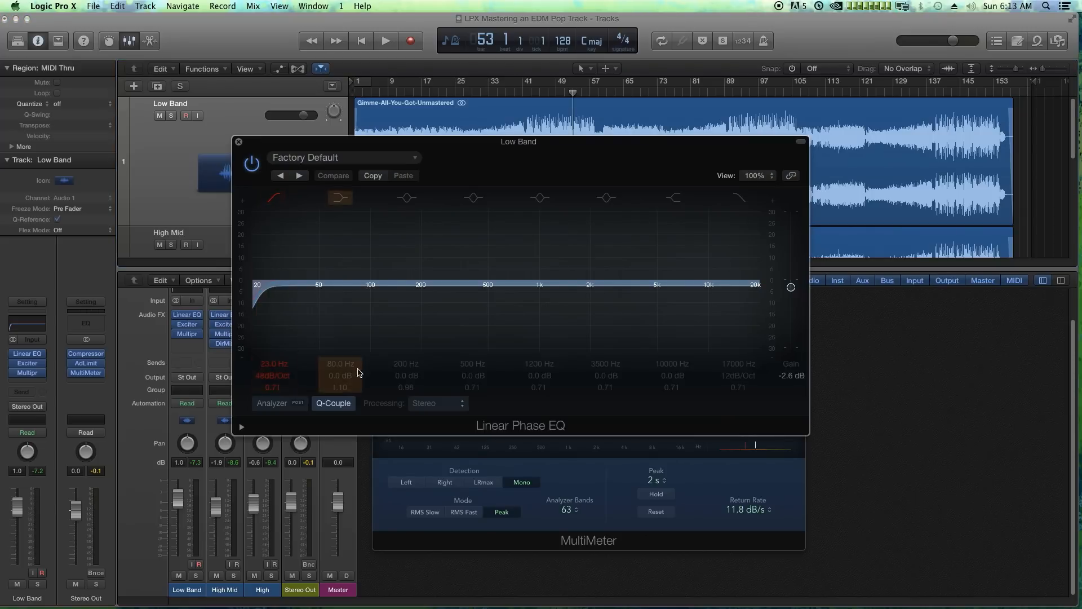
click(344, 200)
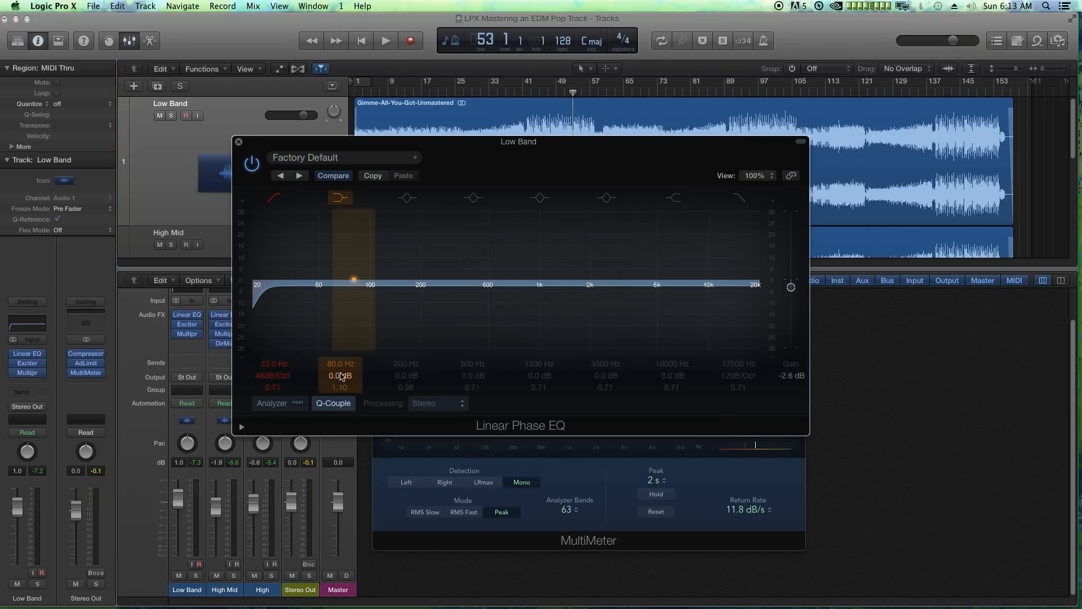
drag(353, 279, 353, 278)
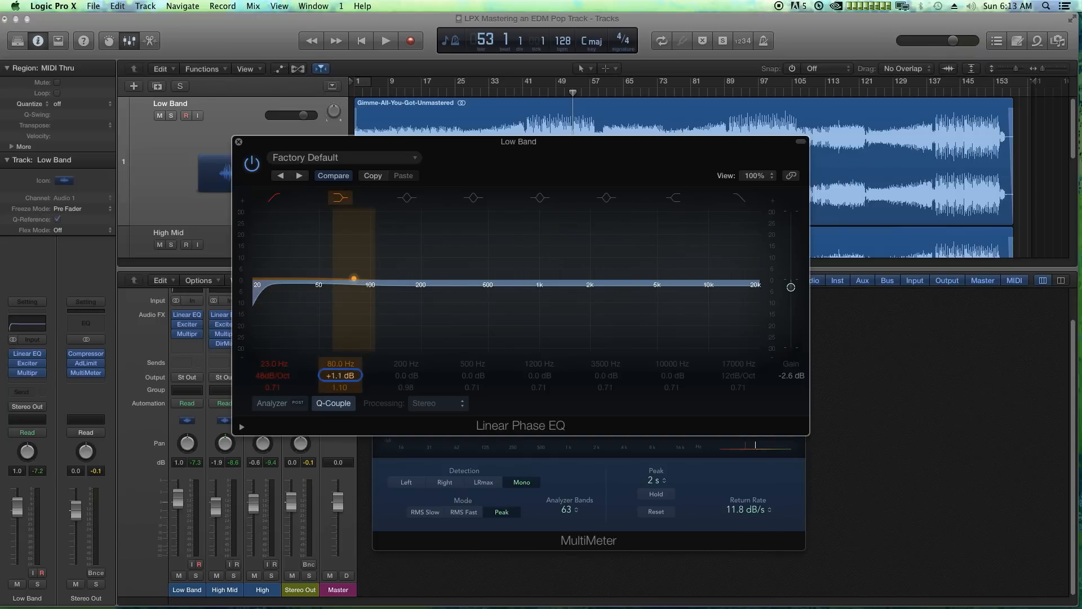
drag(340, 375, 338, 359)
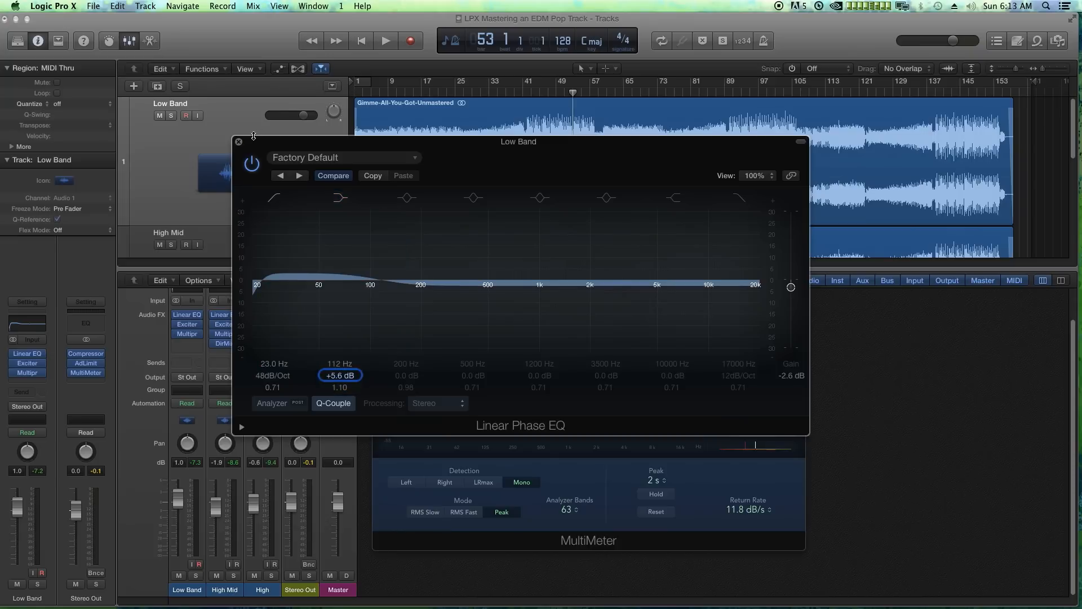
click(237, 142)
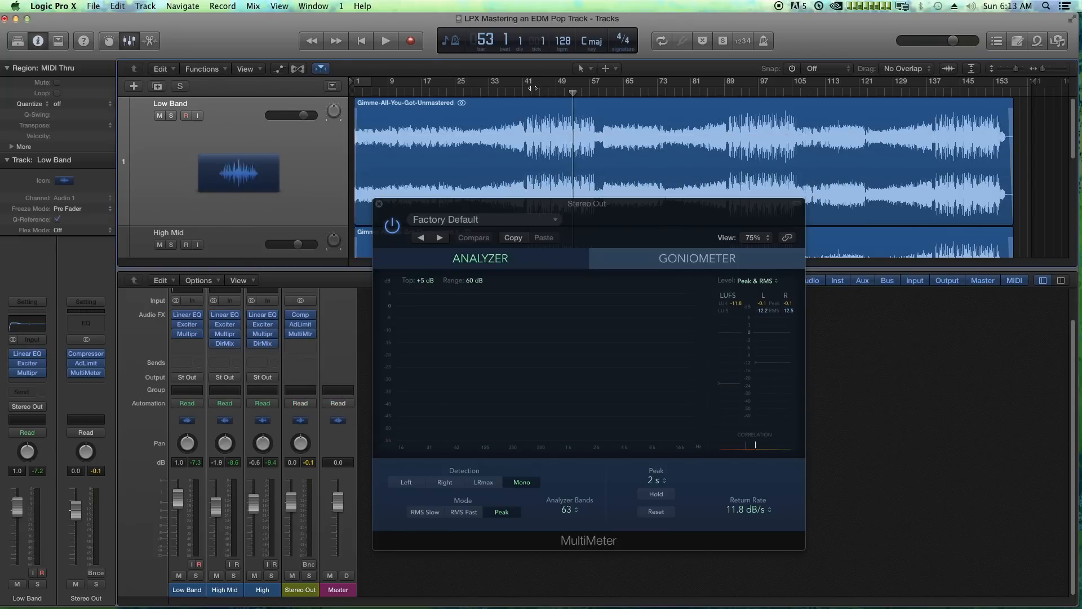
During playback from about bar 41, add a +4.4 dB peak at 670 Hz in the Low Band's Linear Phase EQ and enable its analyzer.
click(532, 89)
key(space)
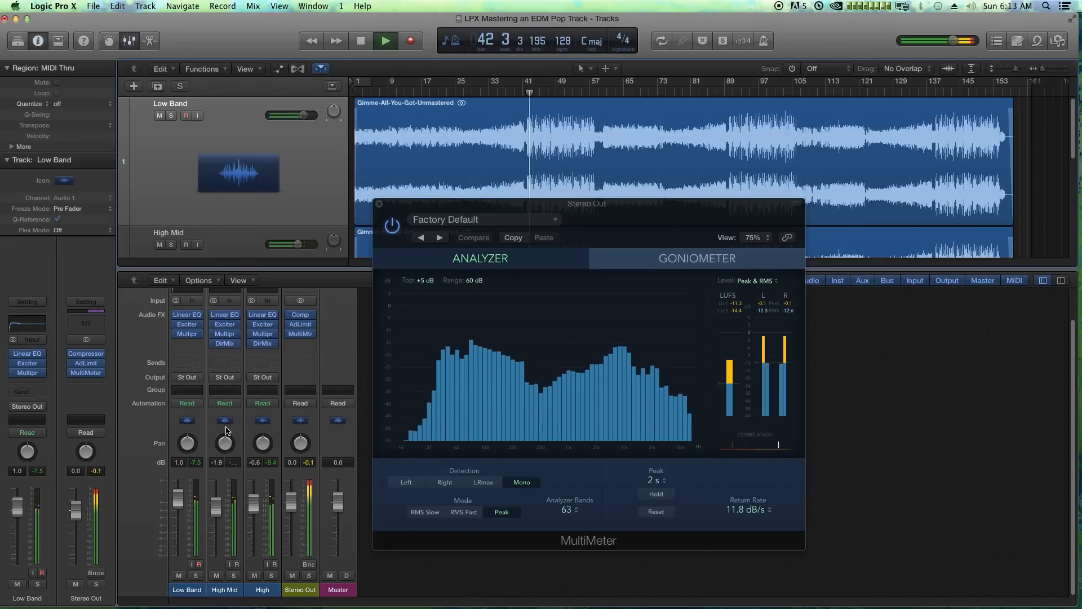
mouse_move(188, 316)
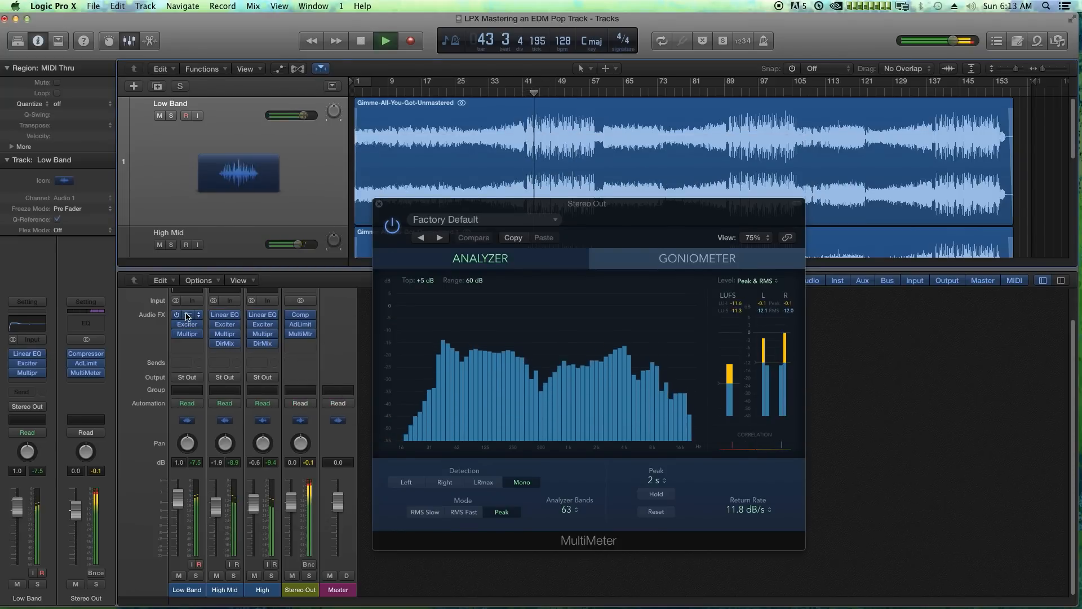
click(187, 315)
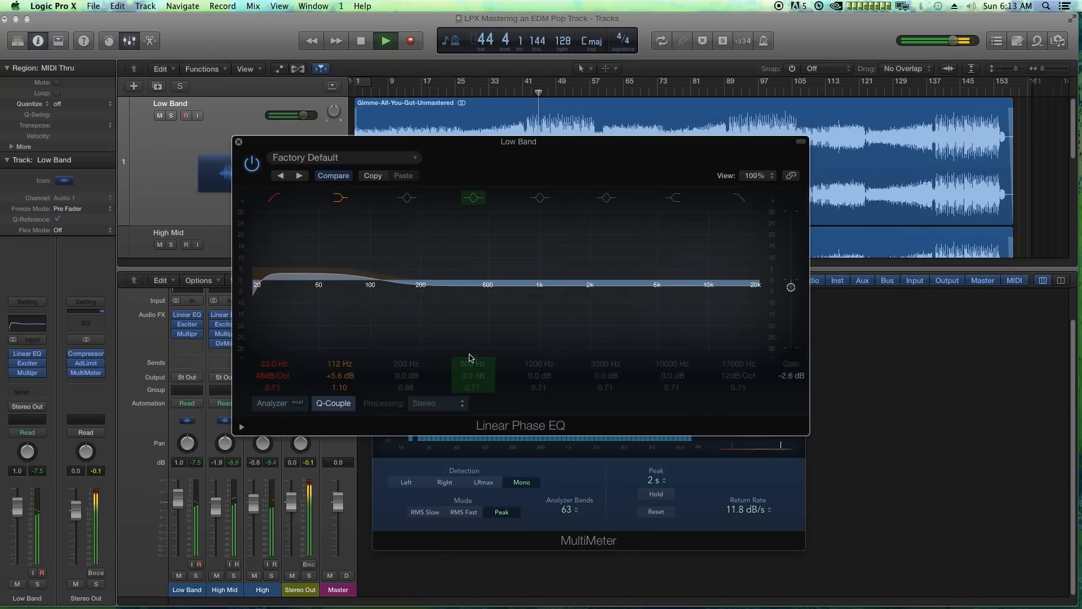
drag(488, 282, 488, 271)
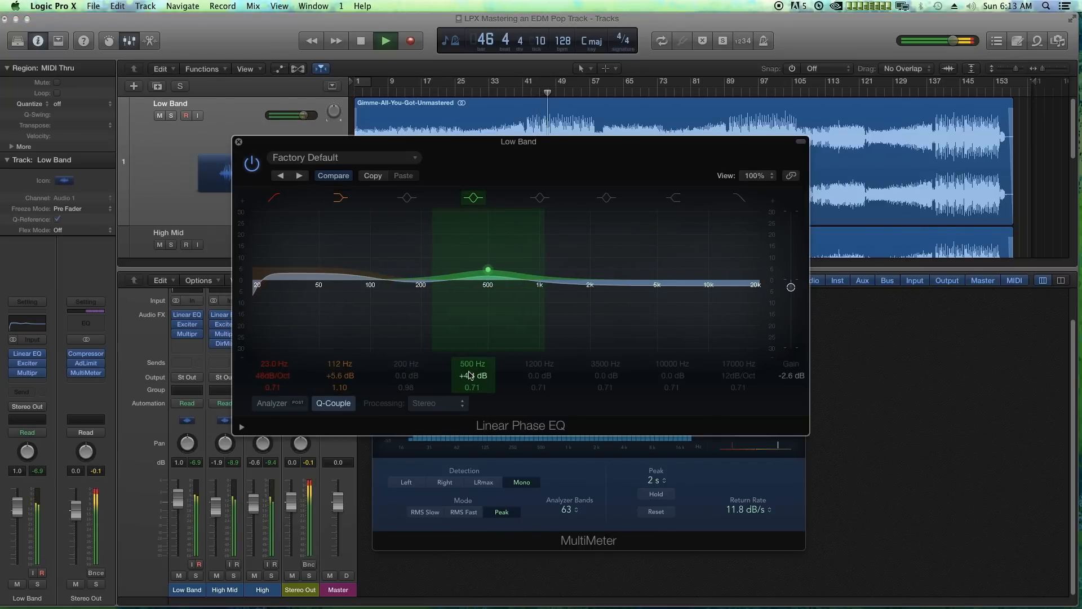
drag(470, 370, 470, 356)
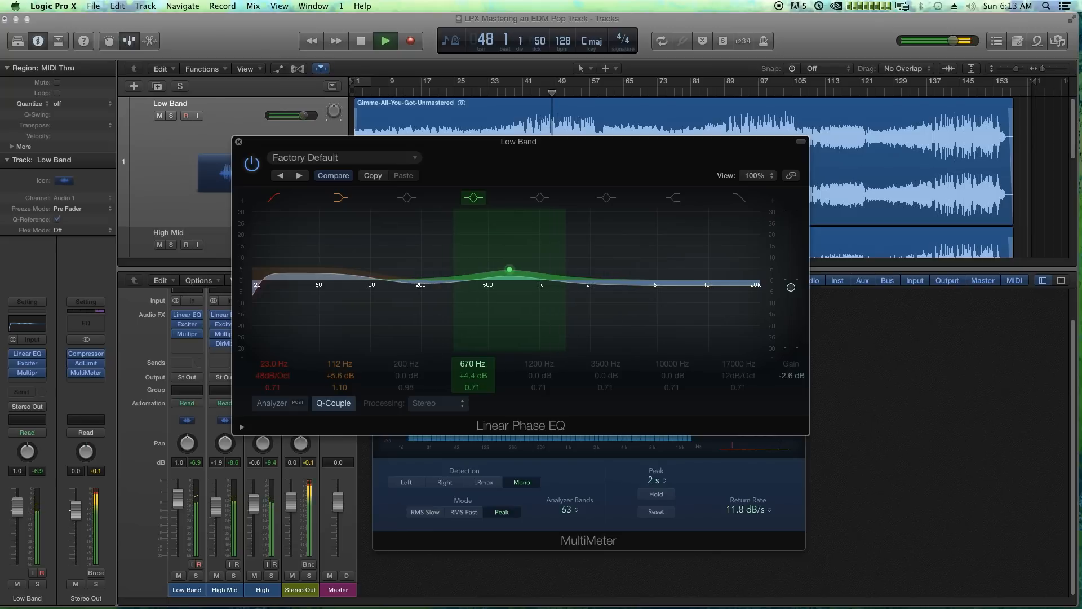
click(271, 403)
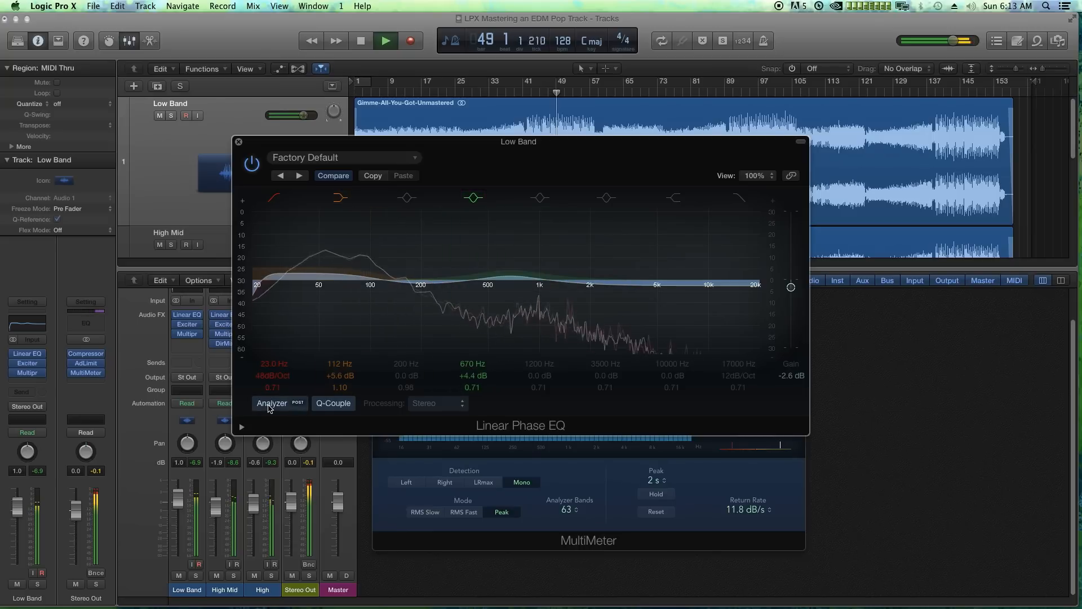
click(239, 142)
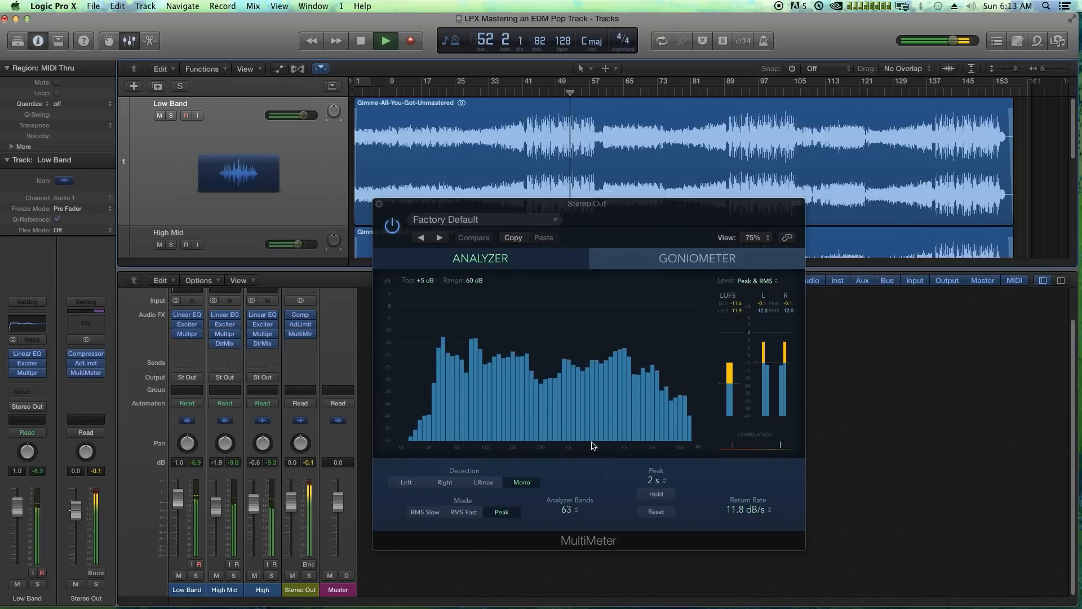
Raise the High Mid fader to -1.5 dB and the High fader to 0.3 dB, then stop playback and shift the MultiMeter window.
drag(262, 503, 255, 502)
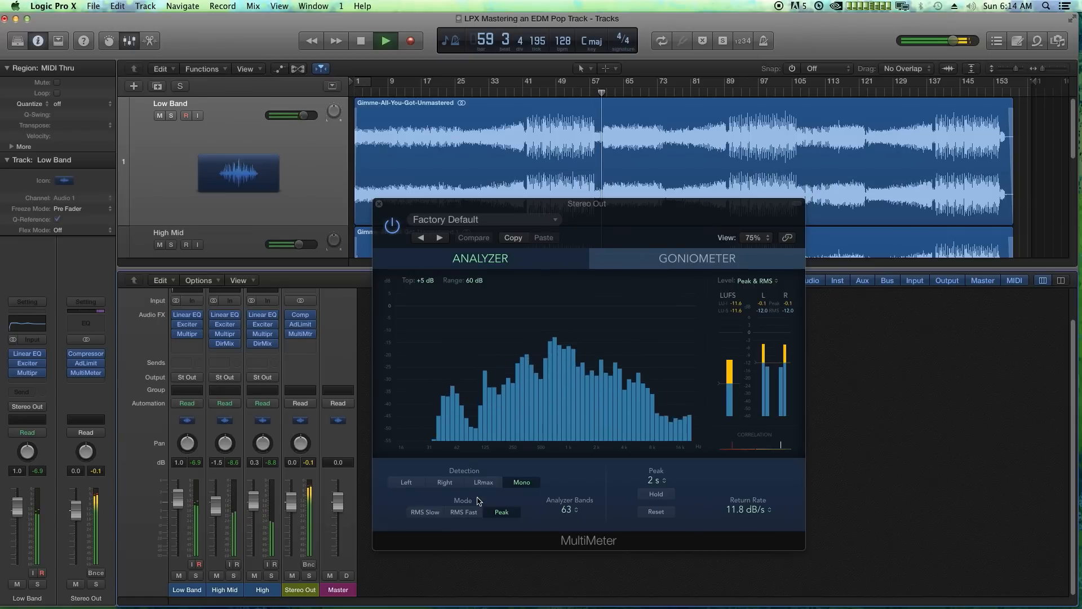
key(space)
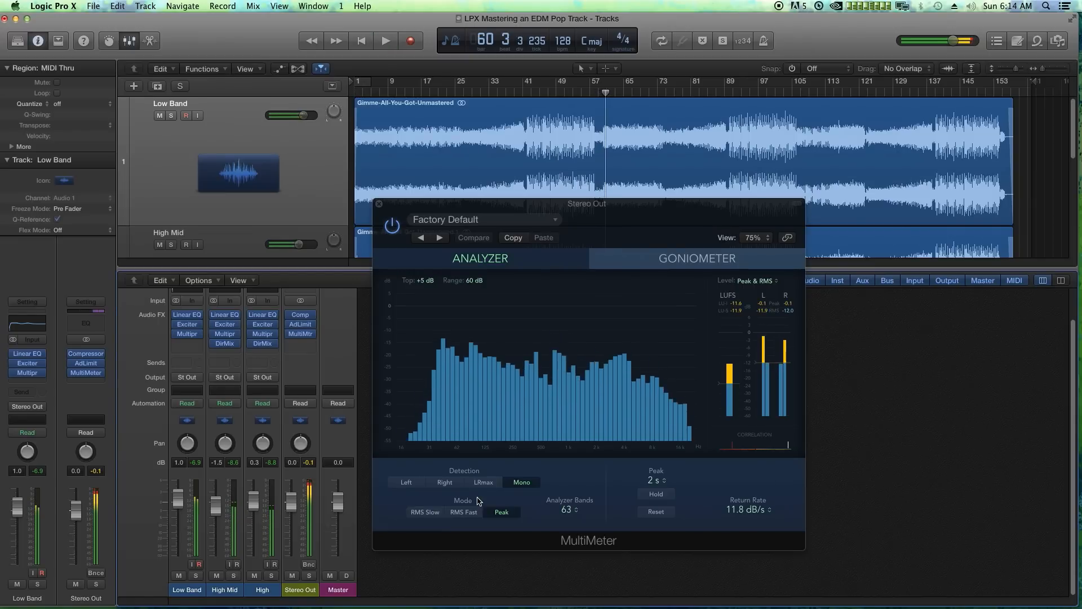
drag(664, 217, 704, 228)
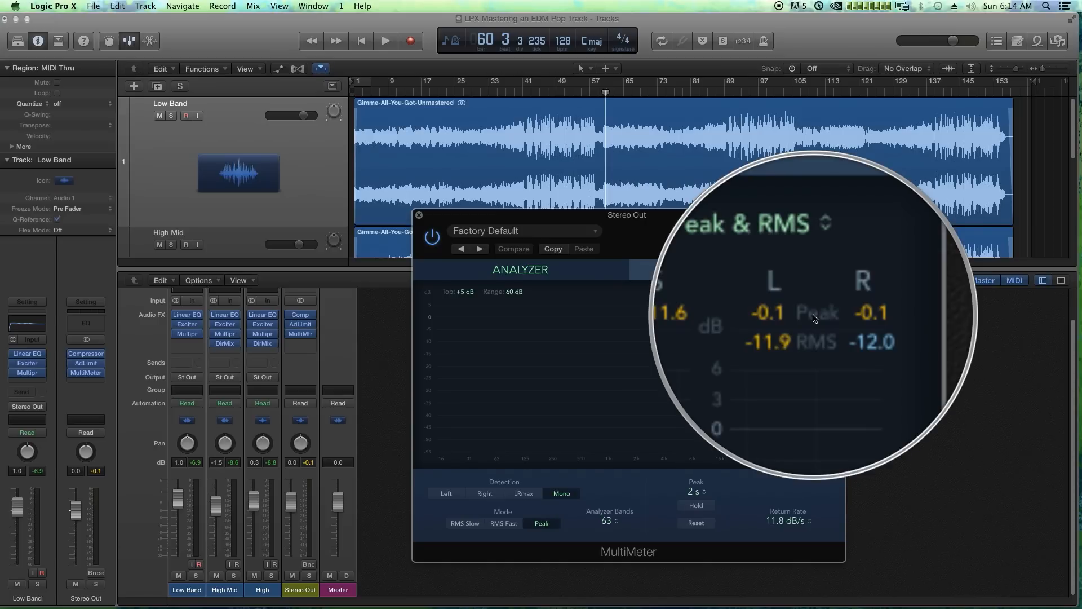
Check the Adaptive Limiter's out ceiling, then play the mix from bar 42 and examine the MultiMeter's peak and RMS levels.
click(299, 324)
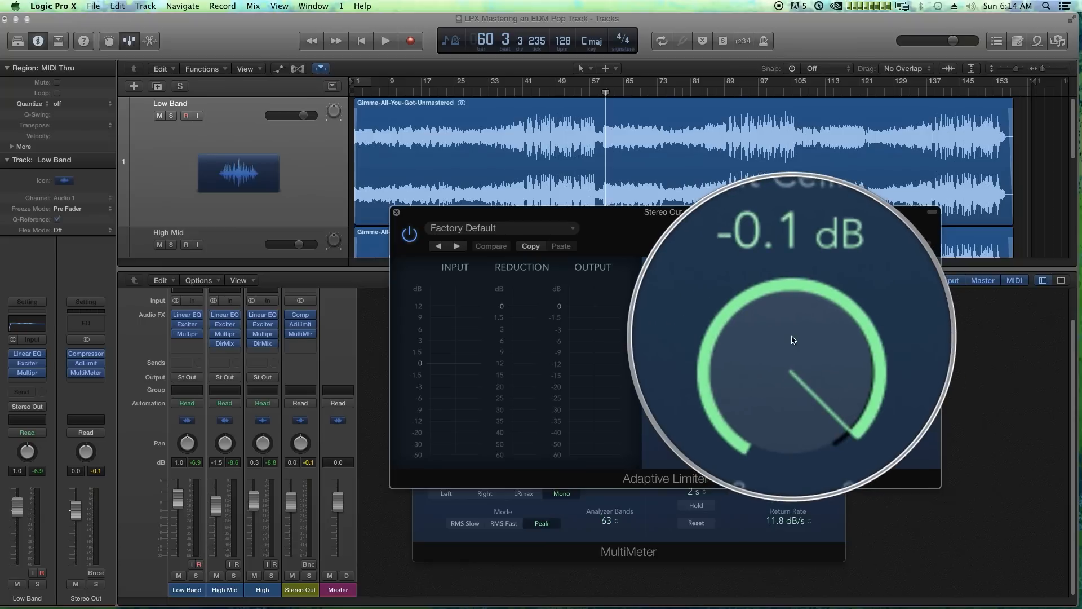
click(396, 212)
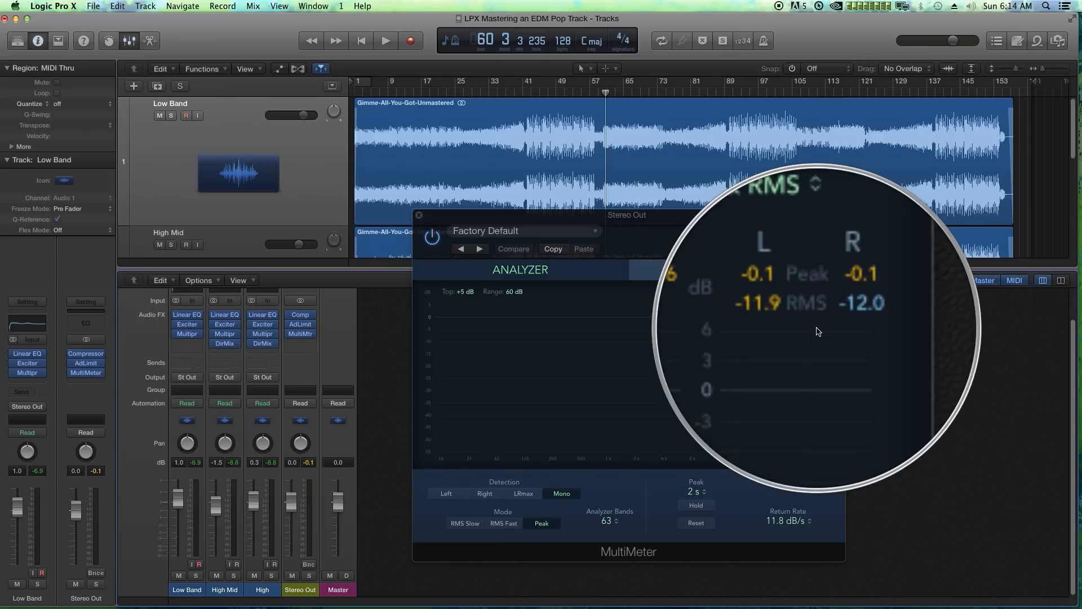
click(527, 95)
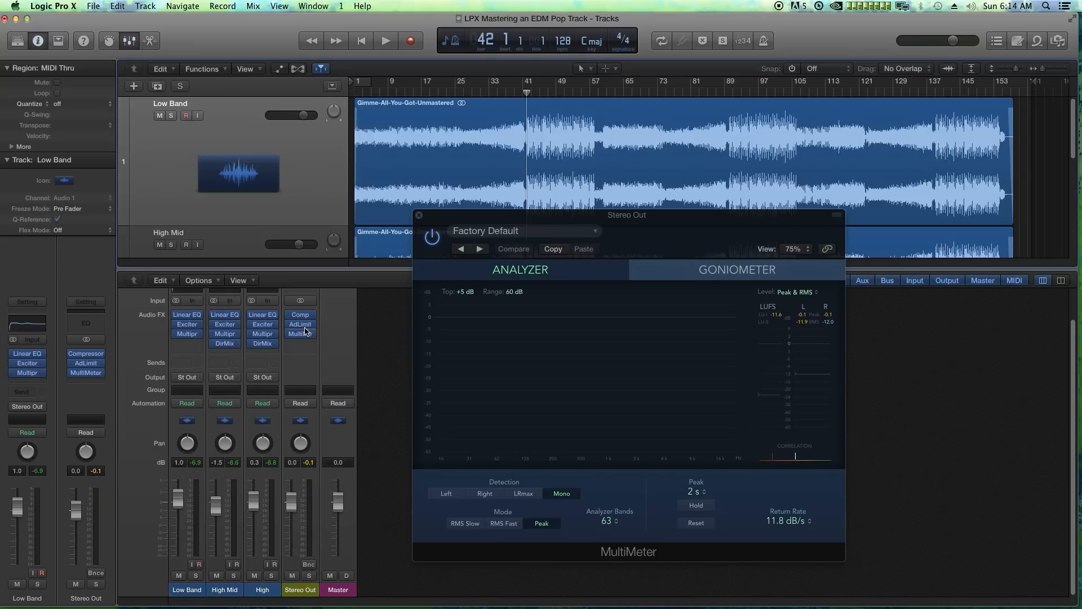
mouse_move(301, 328)
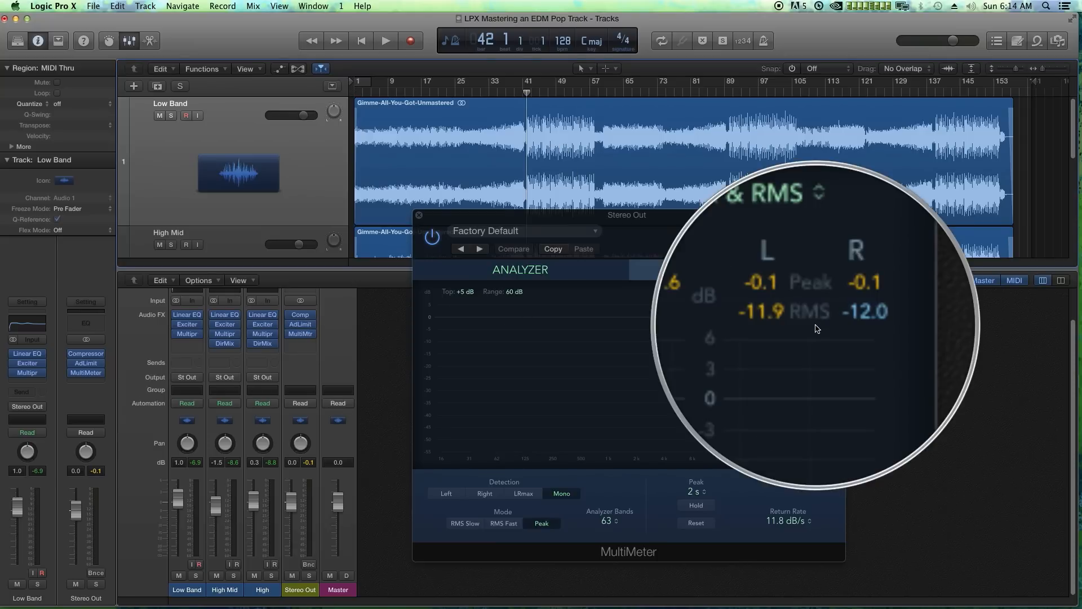
key(space)
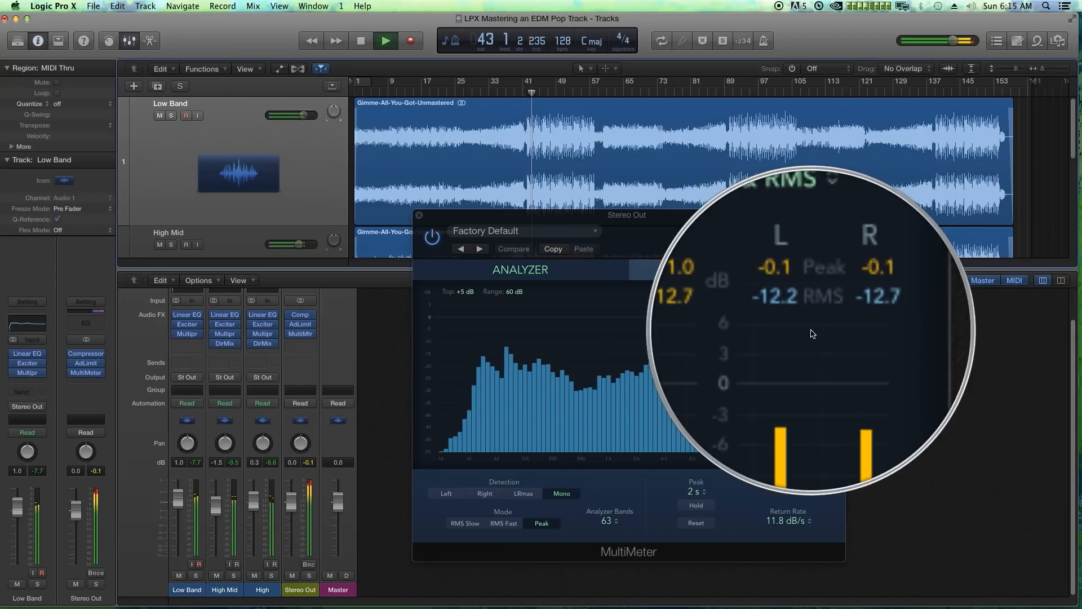
Raise the gain of the Stereo Out's Adaptive Limiter to 7.8 dB during playback, then close the limiter.
click(300, 324)
drag(699, 354, 699, 342)
click(478, 223)
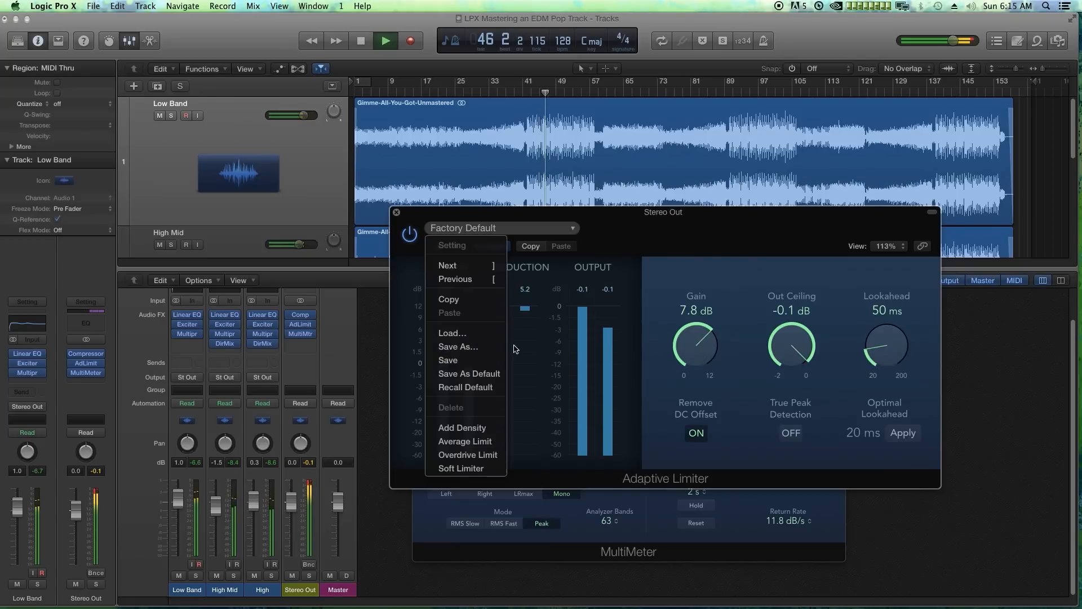
click(451, 216)
drag(421, 217, 419, 215)
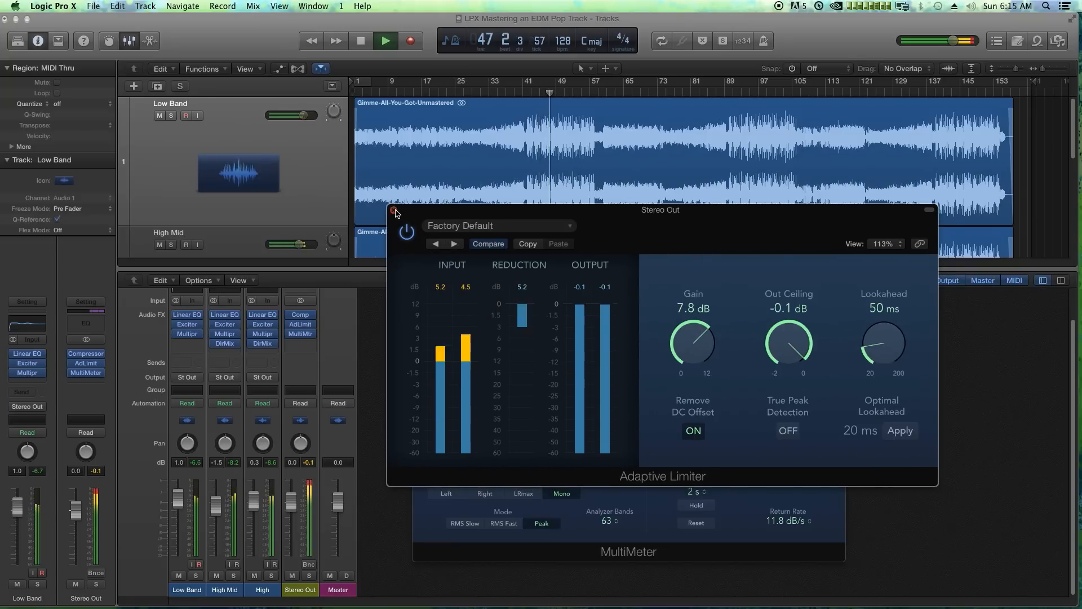
click(393, 210)
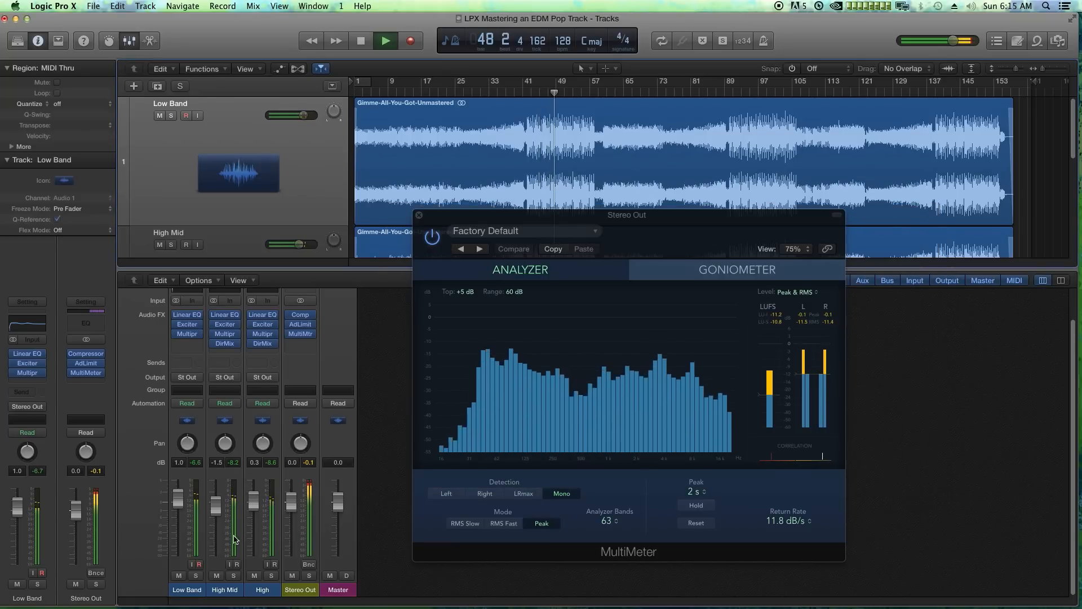
Raise the three band faders together to 1.9 dB for Low Band, -0.6 dB for High Mid and 1.2 dB for High.
drag(238, 594, 252, 592)
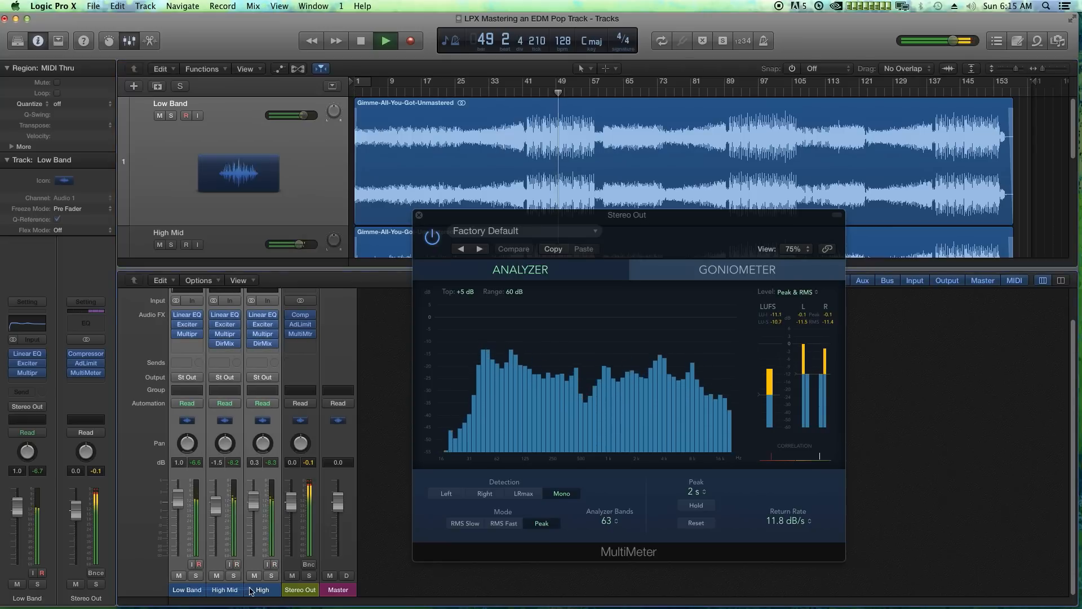
drag(254, 501, 254, 497)
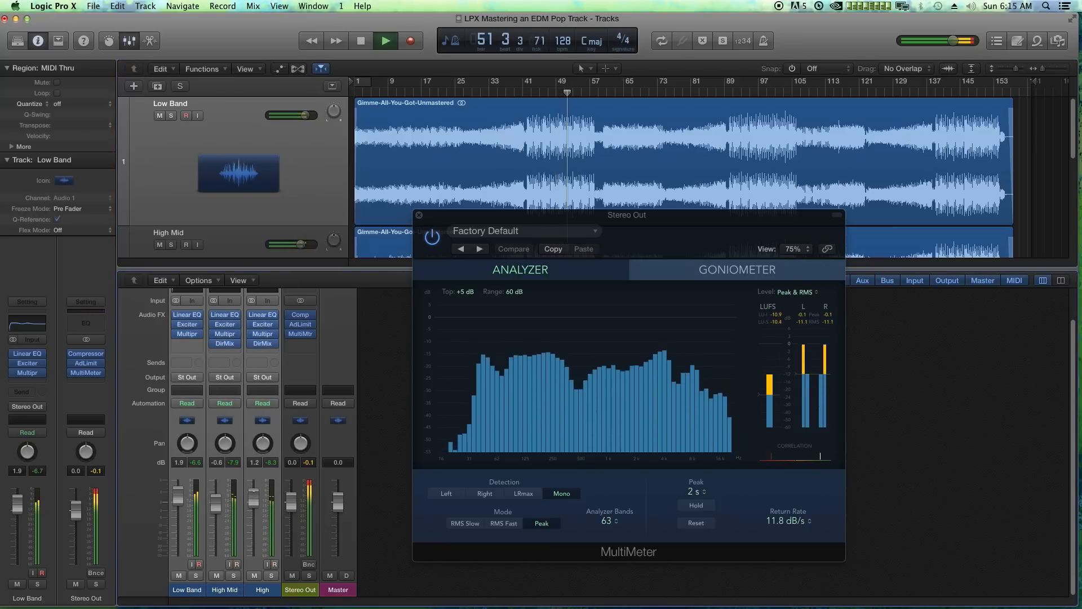
click(365, 507)
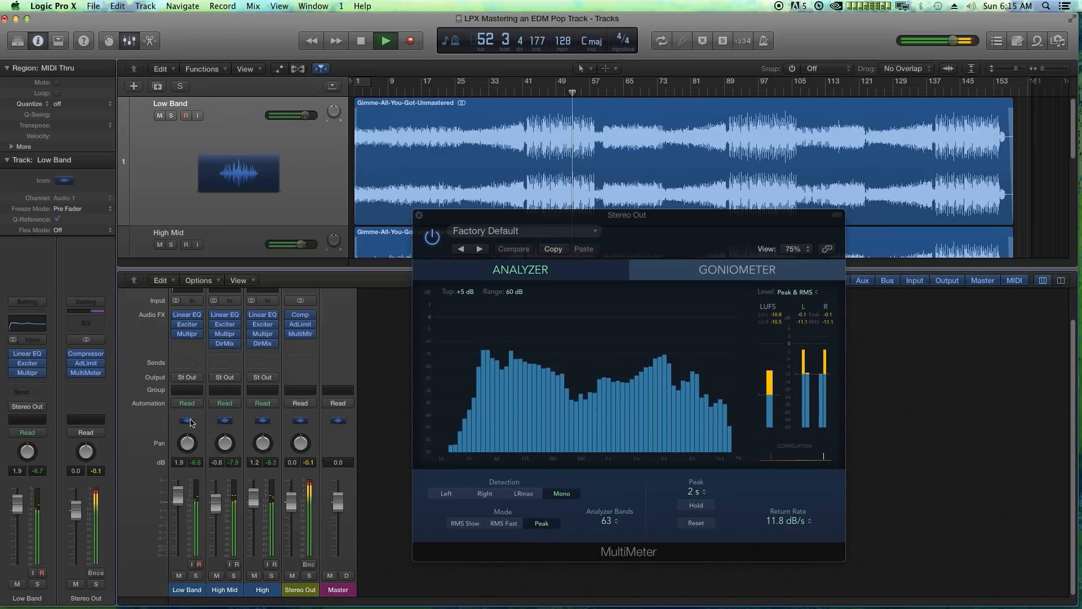
Set the Low Band's Exciter to a frequency of 460 Hz and harmonics of 9.679%, then close it.
click(187, 324)
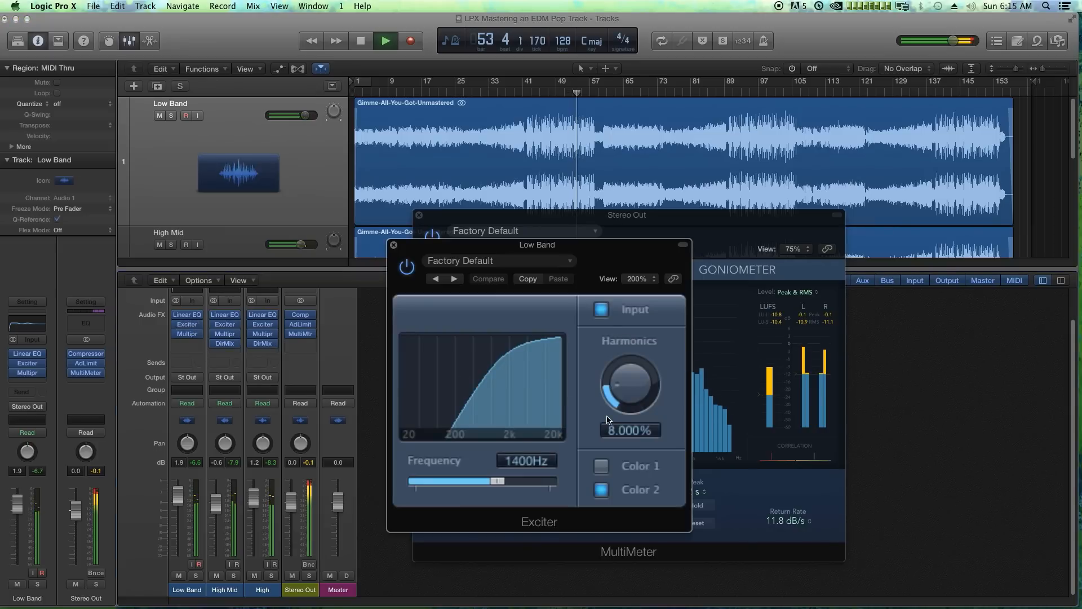
drag(511, 462, 504, 471)
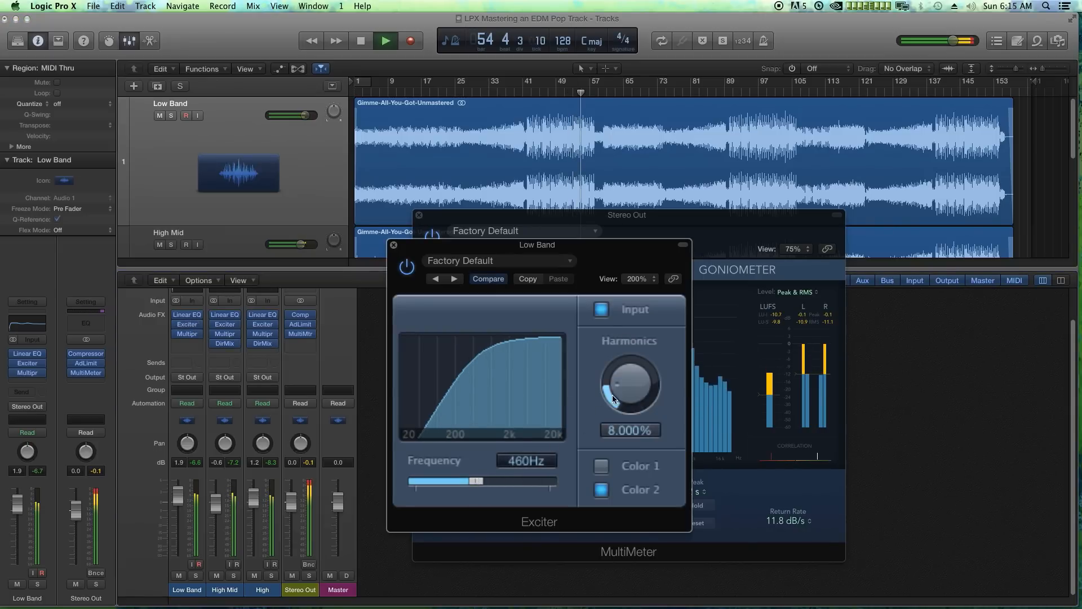
mouse_move(612, 395)
mouse_down()
mouse_move(624, 365)
mouse_move(623, 396)
mouse_up()
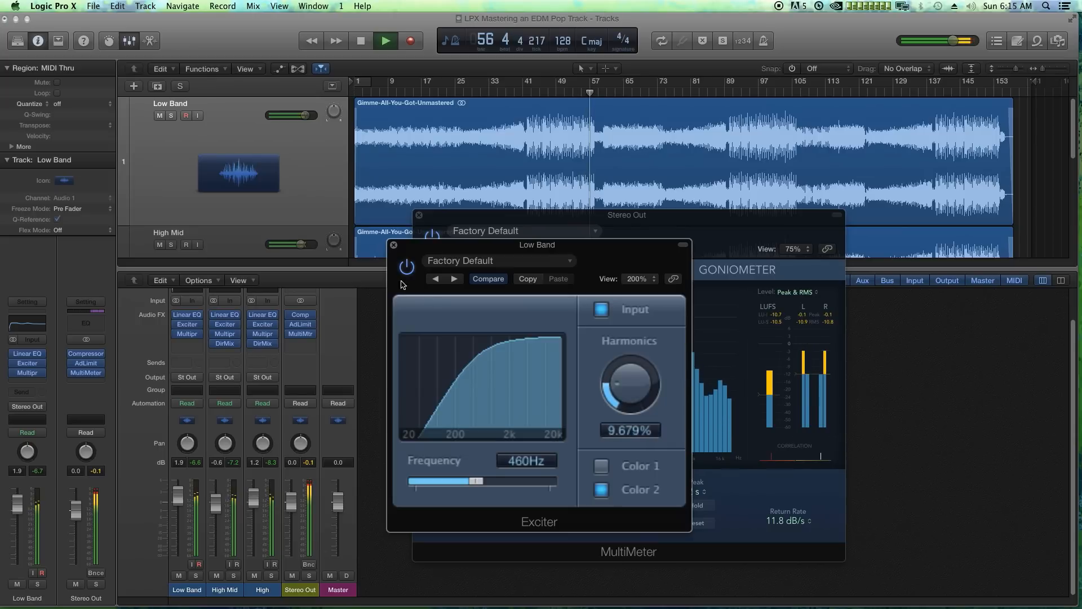
click(394, 245)
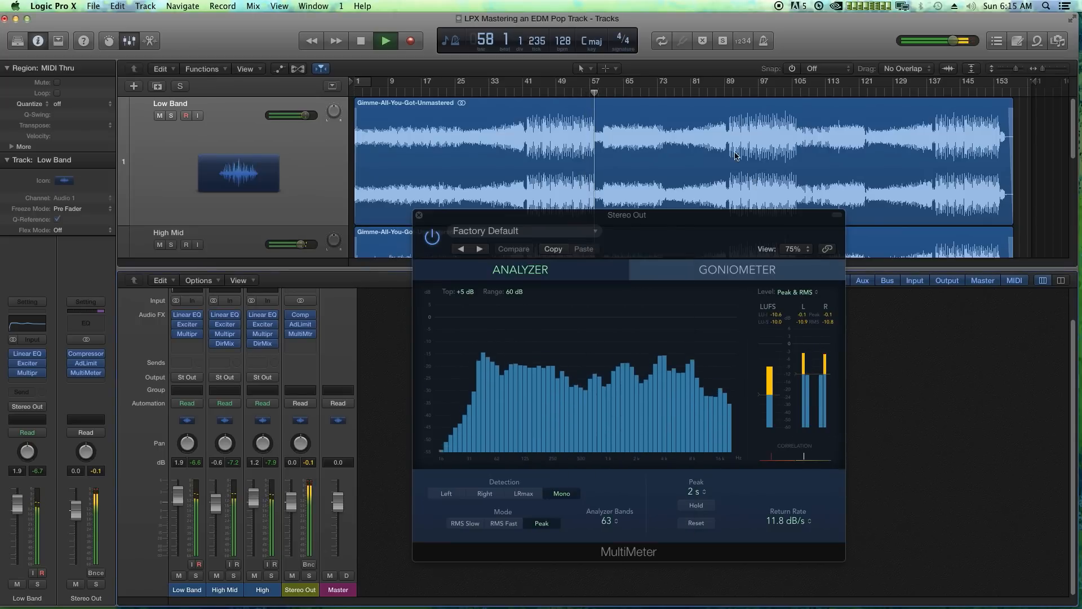
While playing from bar 90, lower the Stereo Out Compressor's threshold, set its ratio to 2.8:1 and raise its make-up gain, then close it.
click(731, 93)
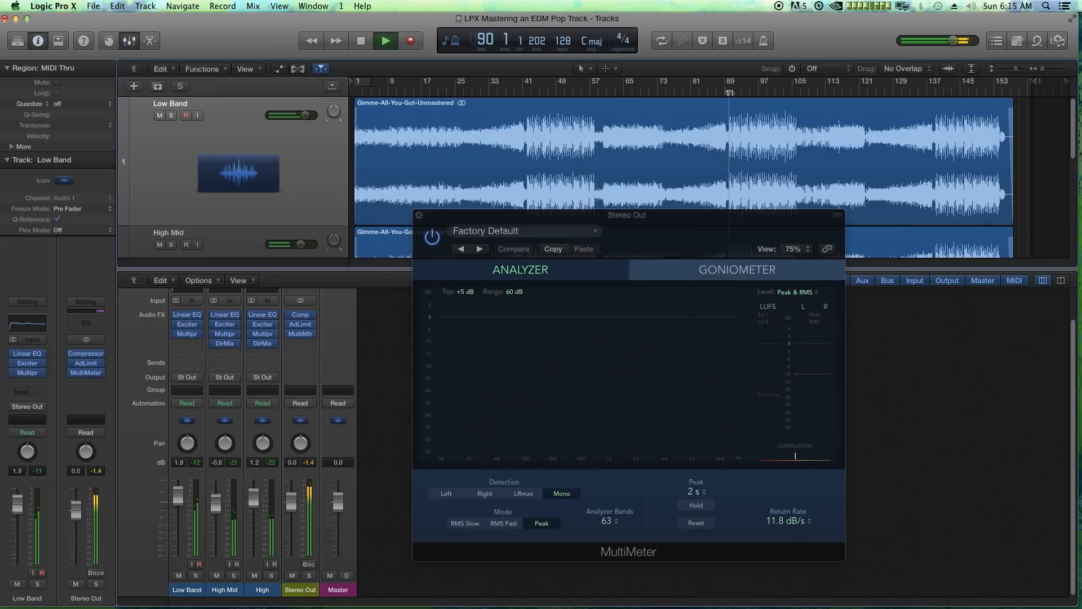
click(300, 321)
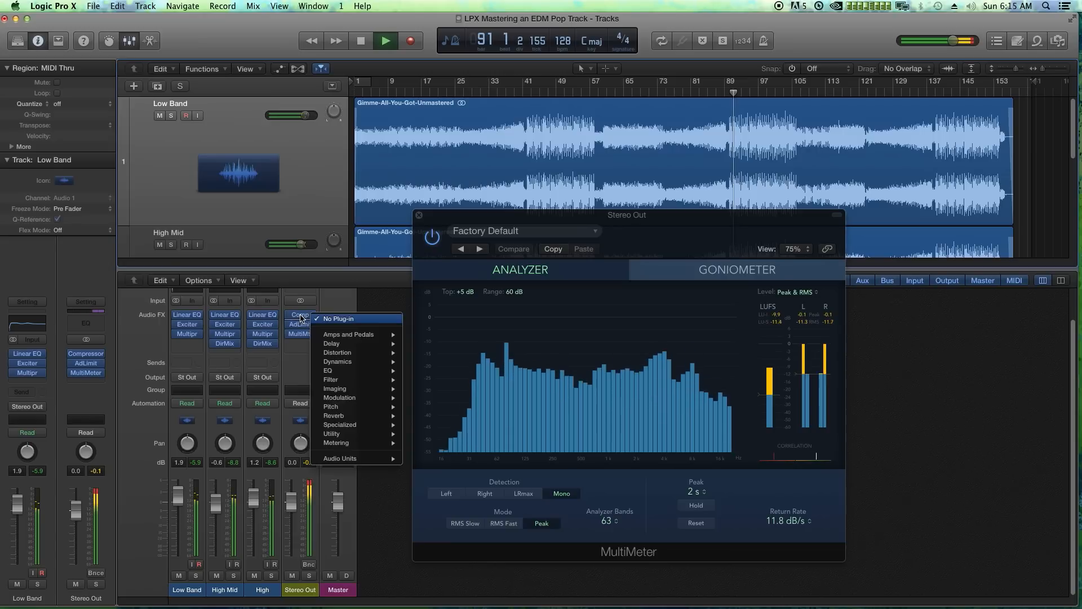
click(300, 318)
click(301, 315)
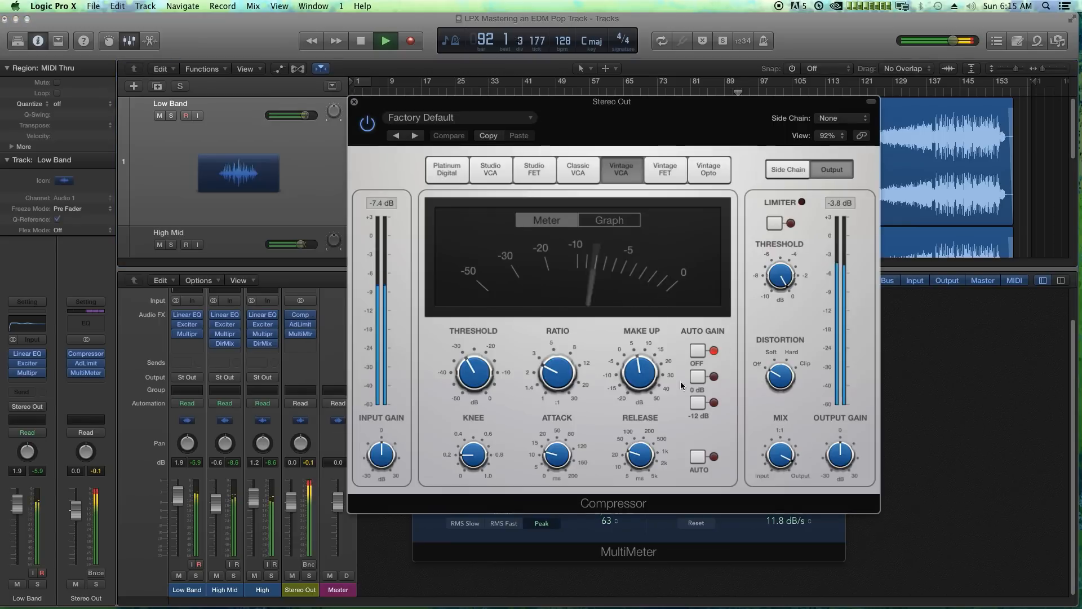
mouse_move(486, 378)
drag(483, 377, 483, 383)
drag(556, 375, 558, 371)
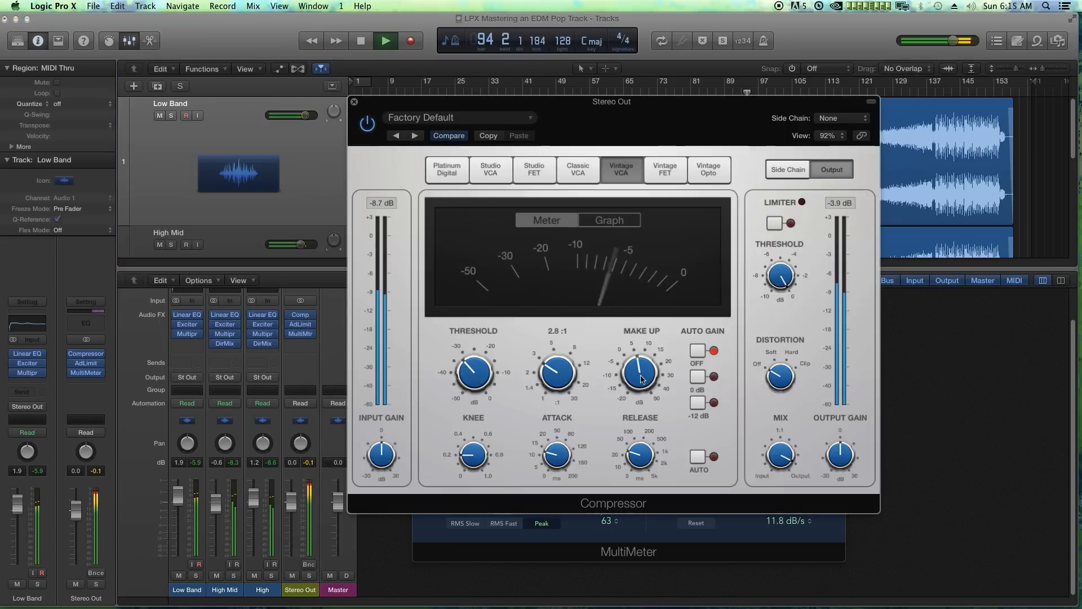
drag(645, 375, 645, 370)
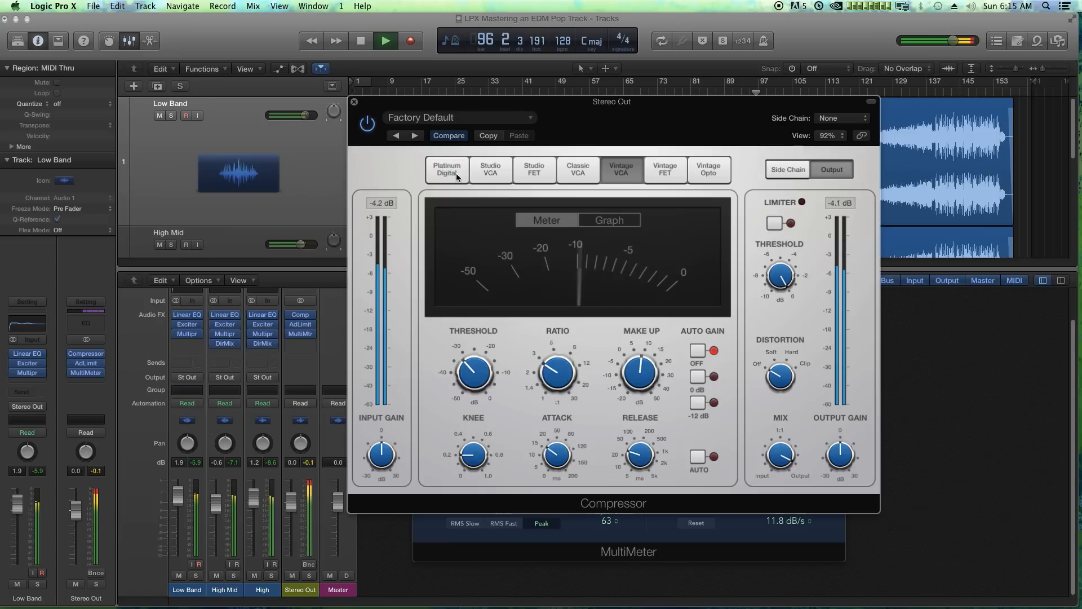
click(354, 101)
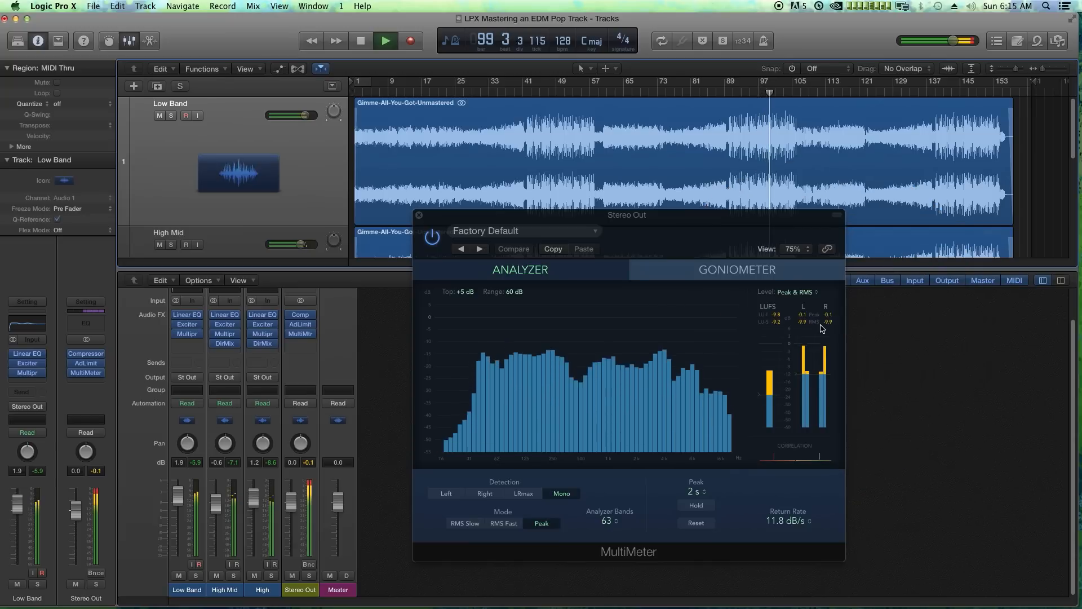
Stop playback, close the MultiMeter and return the playhead to the start of the song.
key(space)
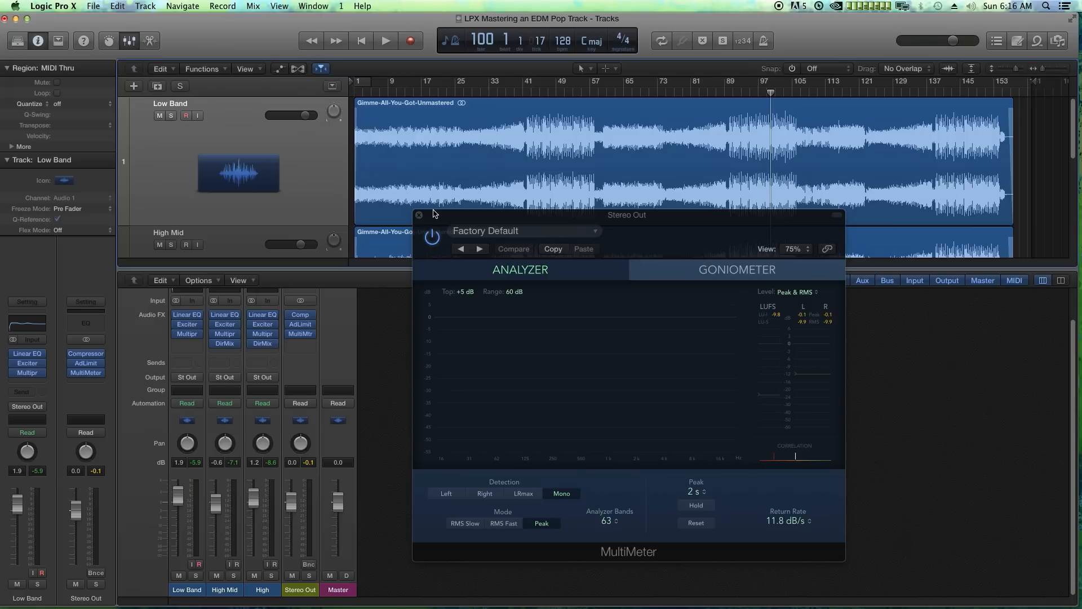
click(418, 215)
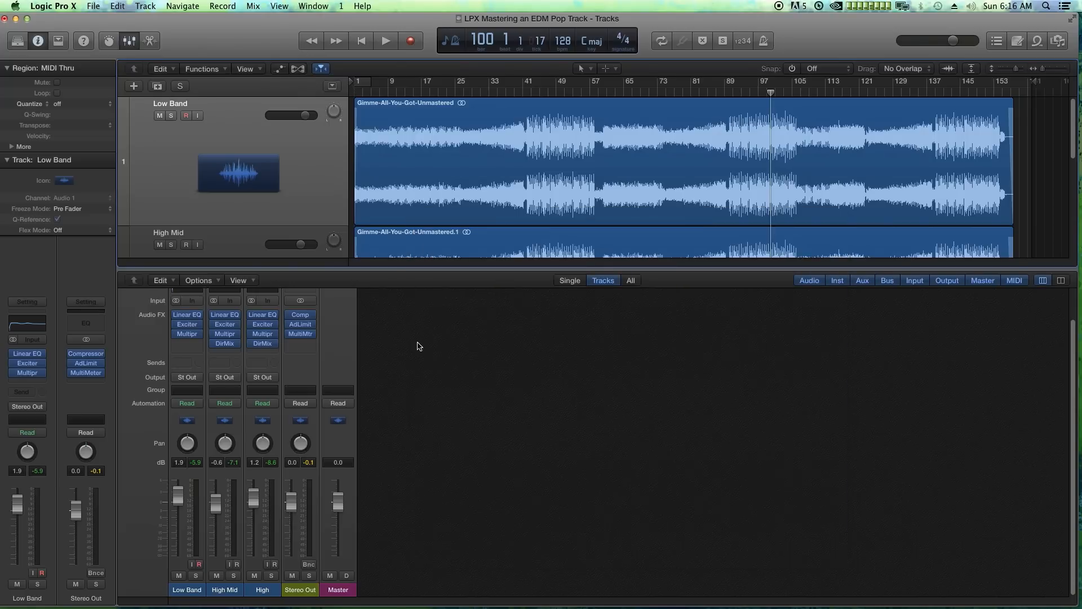
key(x)
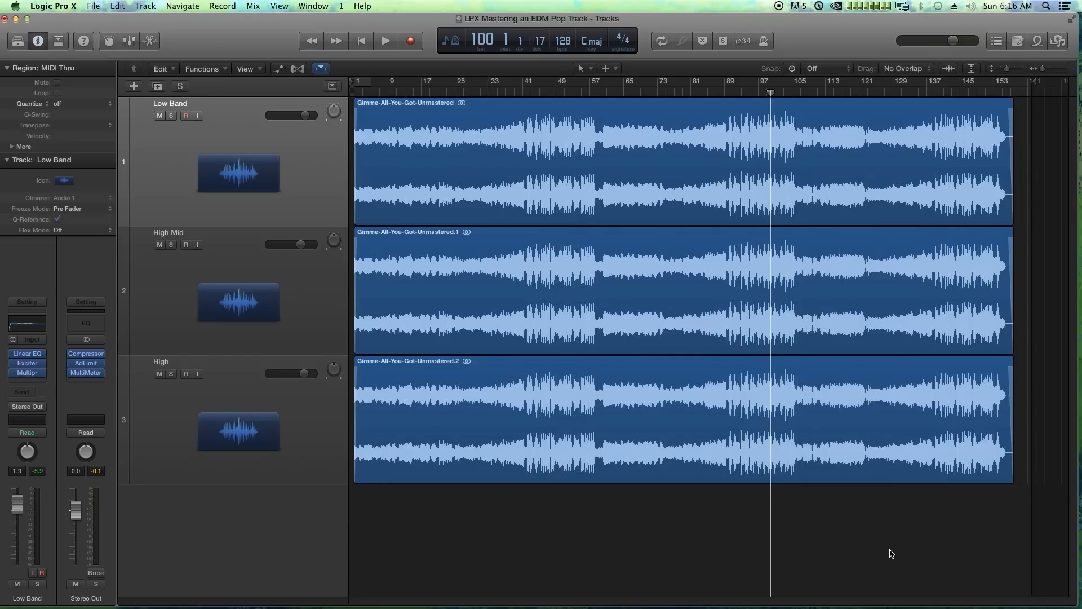
key(Return)
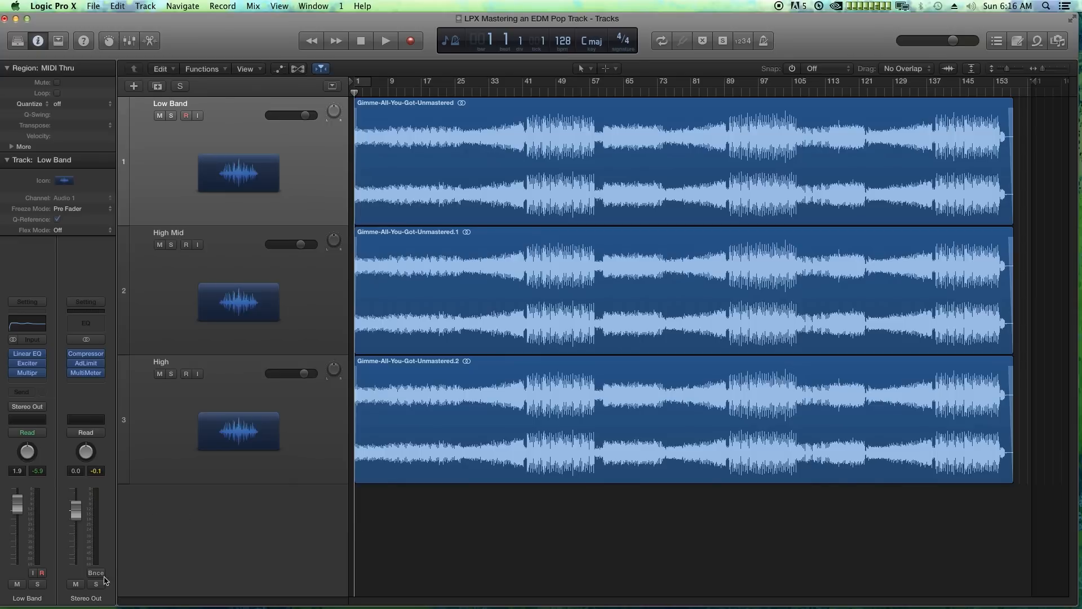
Create a track for the Stereo Out channel strip and hide the mixer.
key(x)
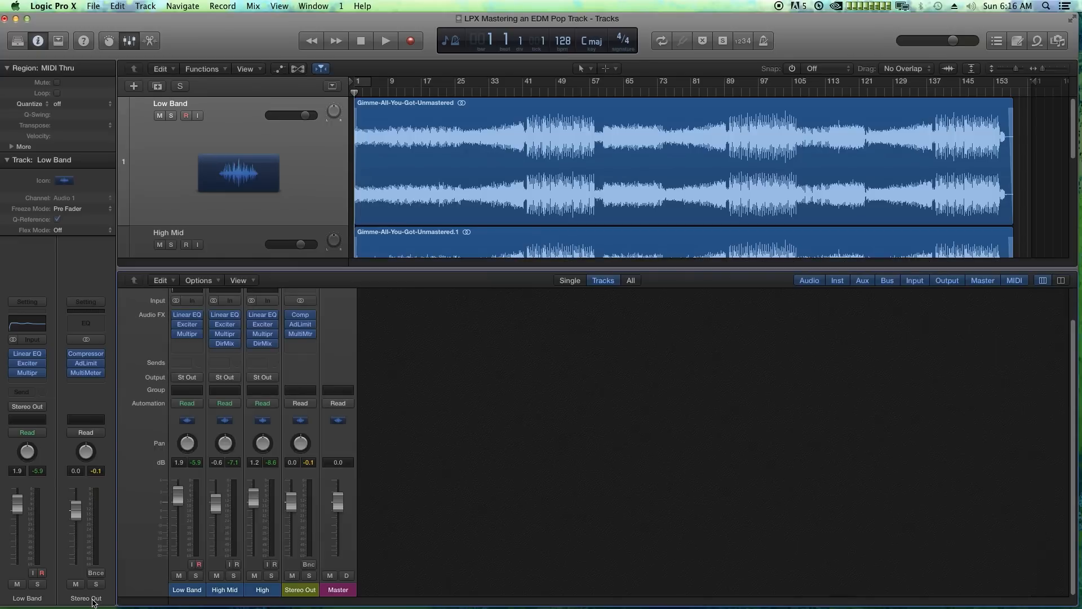
right_click(294, 590)
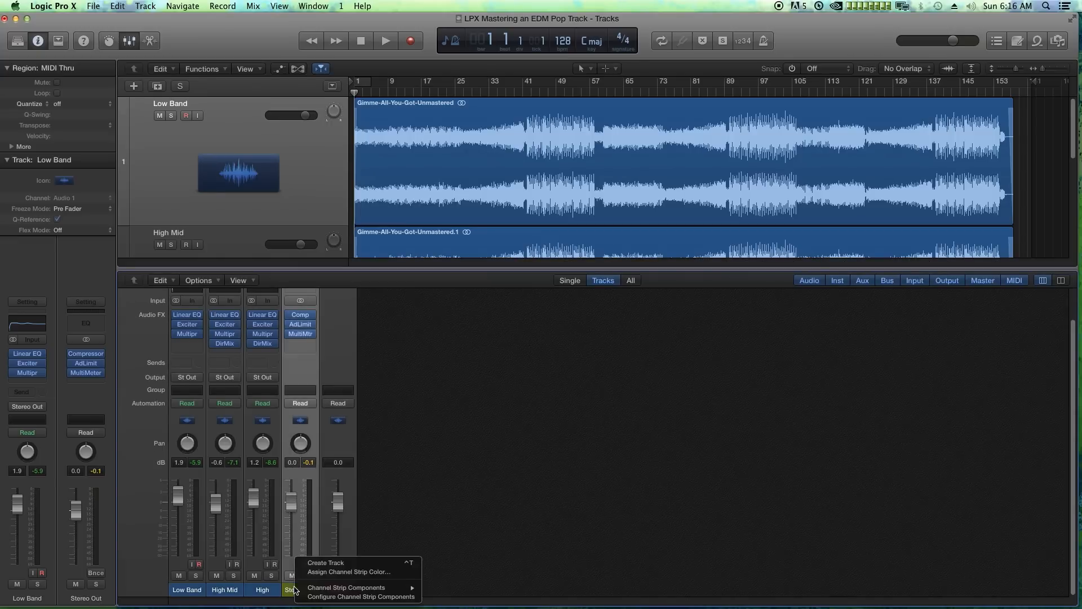
click(327, 564)
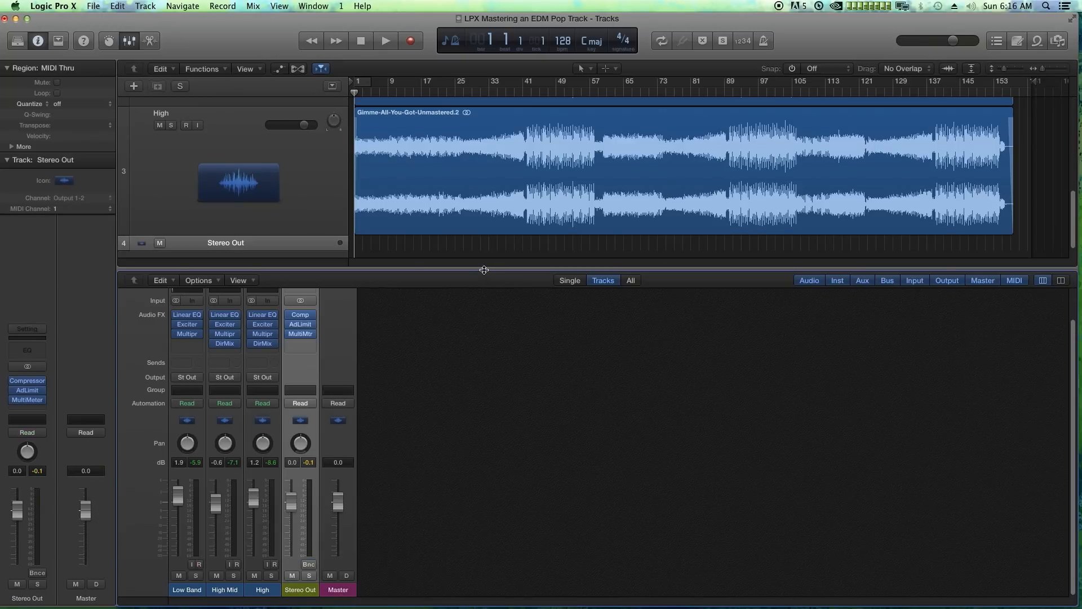
key(x)
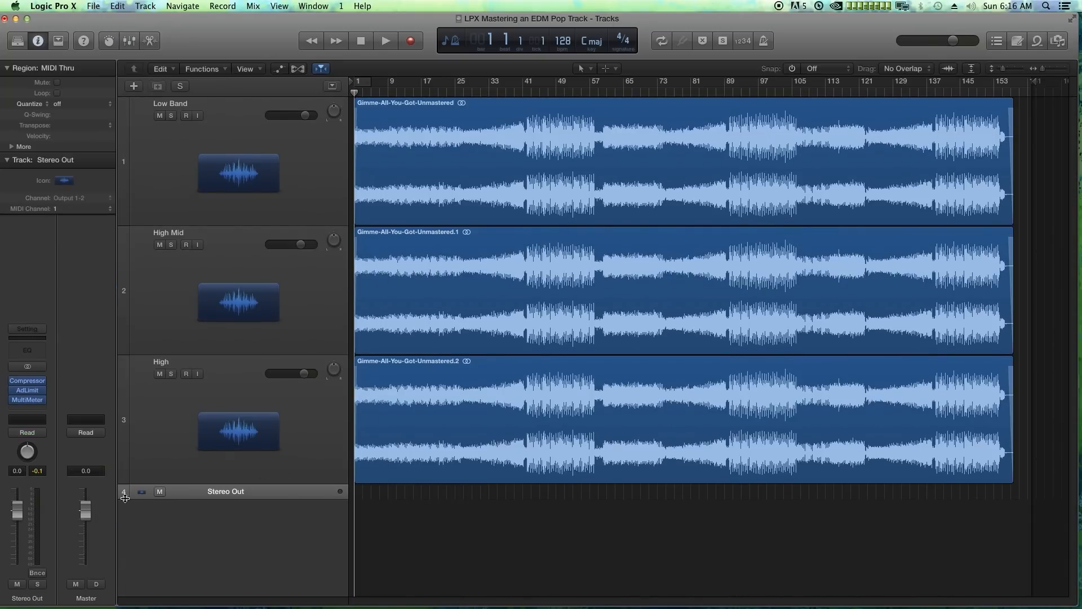
Enlarge the Stereo Out track, show track automation and zoom in horizontally on the start of the song.
drag(124, 497, 125, 569)
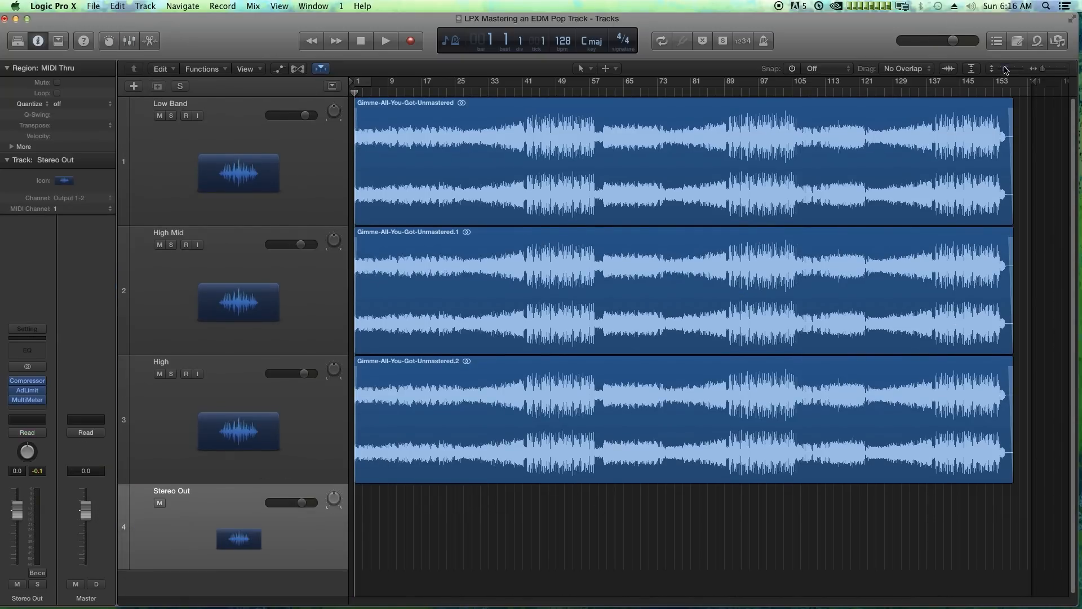
drag(1005, 68, 1002, 68)
drag(130, 383, 139, 458)
key(a)
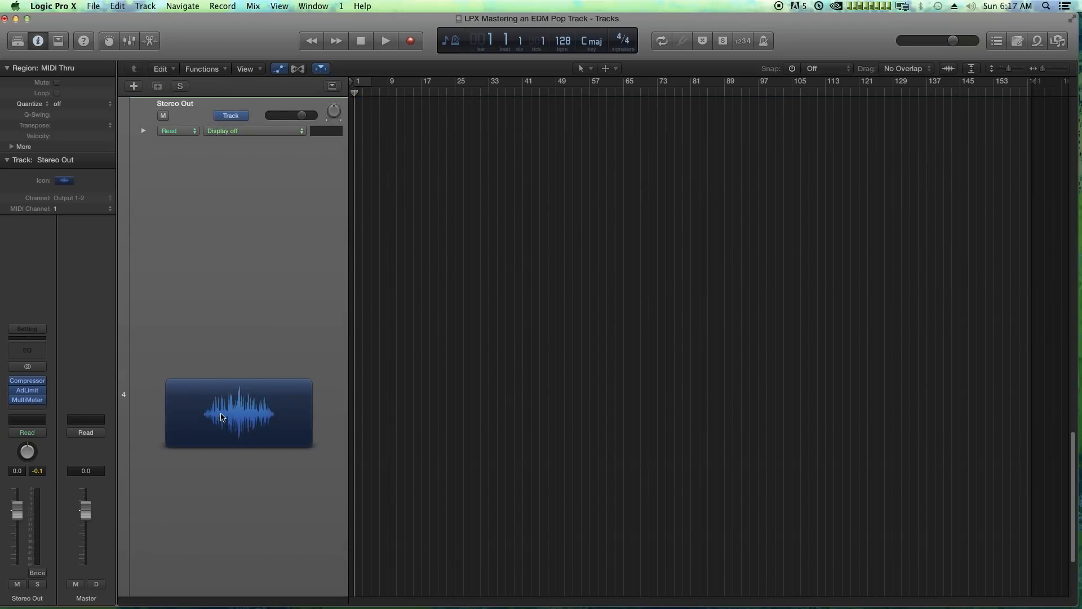
key(super+Right)
key(super+Right)
key(super+Right)
key(super+Right)
key(super+Right)
key(super+Right)
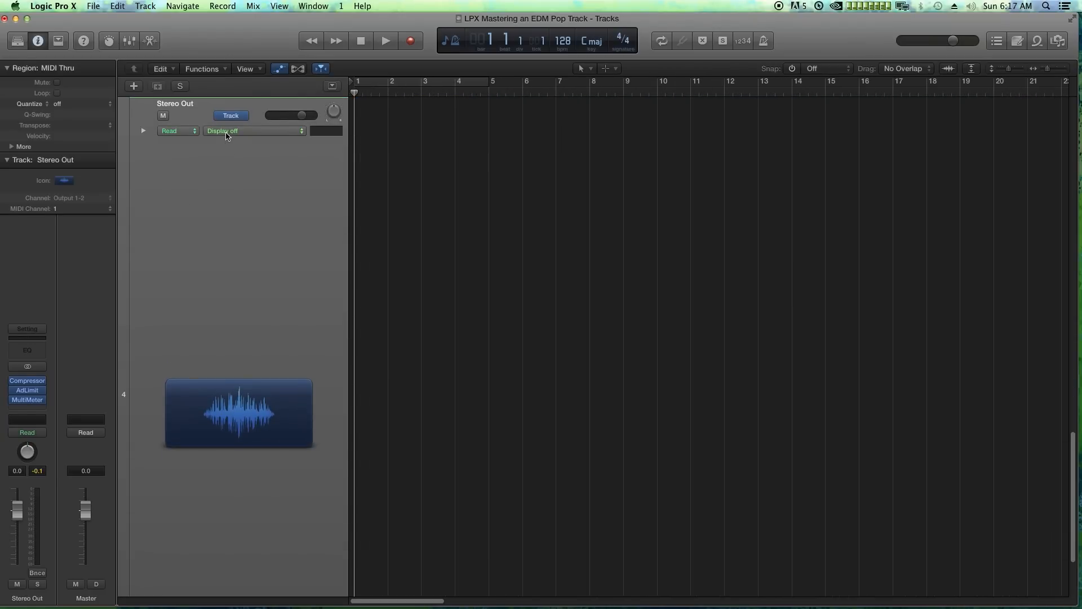
Display Volume automation on the Stereo Out track and add a +0.0 dB point just before the audio begins in bar 1.
click(226, 136)
click(244, 144)
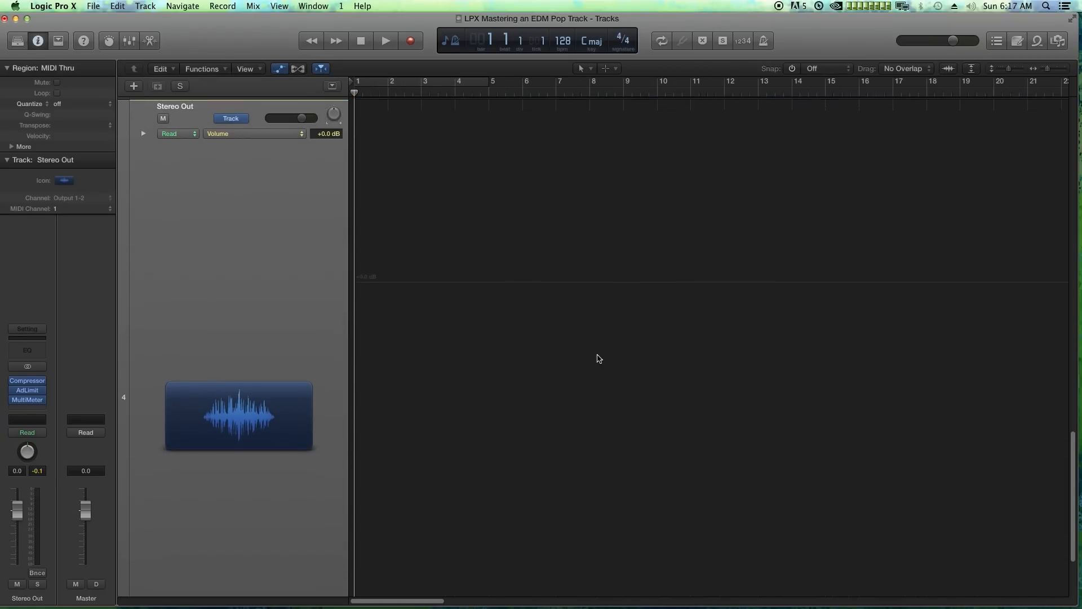
scroll(591, 350, up, 8)
key(super+Right)
key(super+Right)
key(super+Right)
key(super+Right)
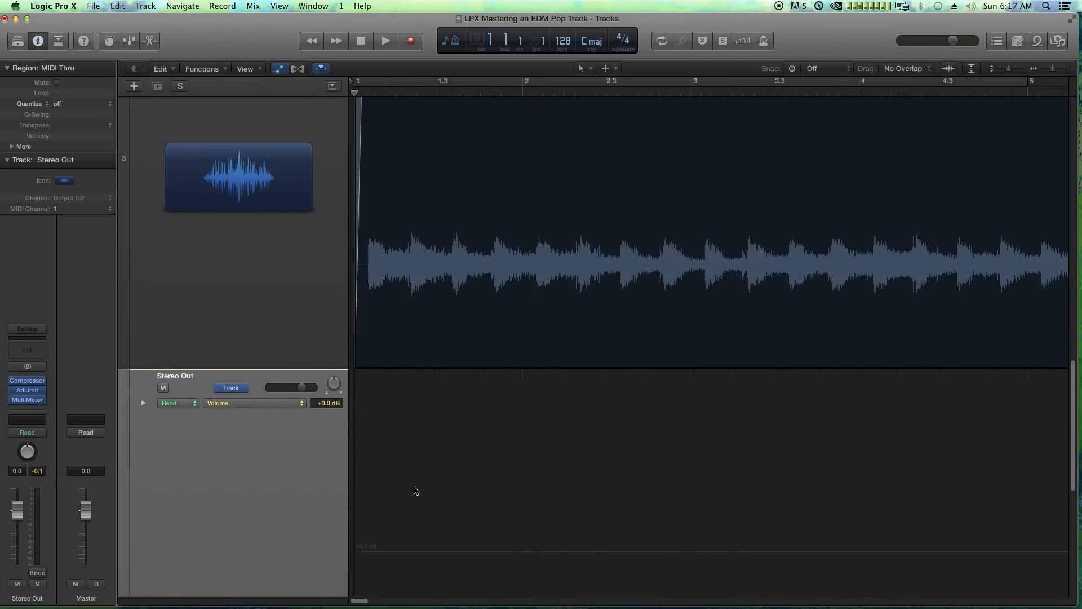
key(super+Right)
key(super+Right)
key(super+Right)
click(404, 557)
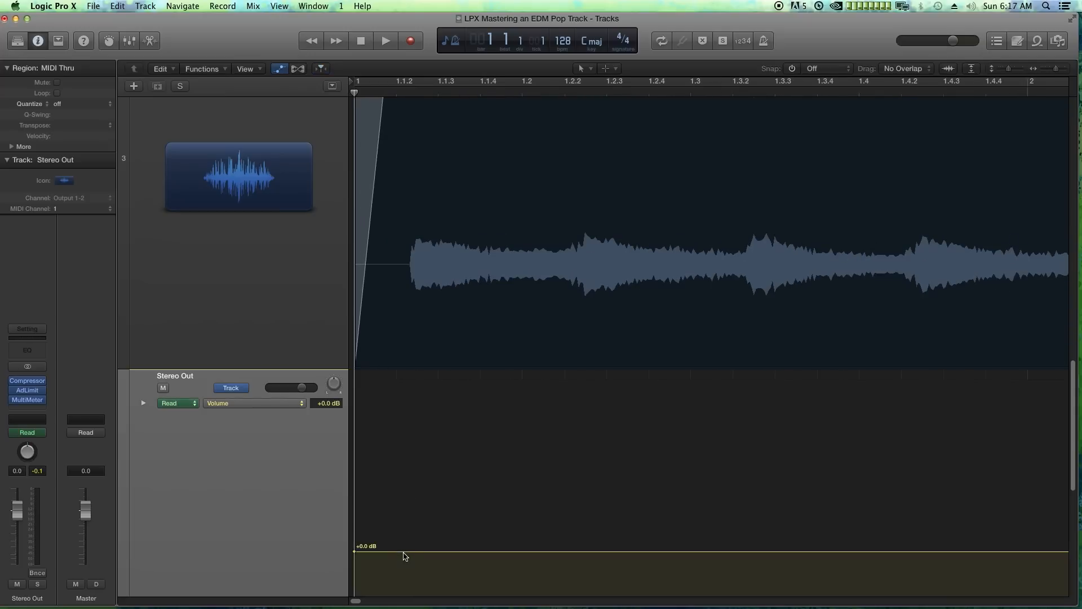
click(399, 551)
scroll(399, 553, down, 6)
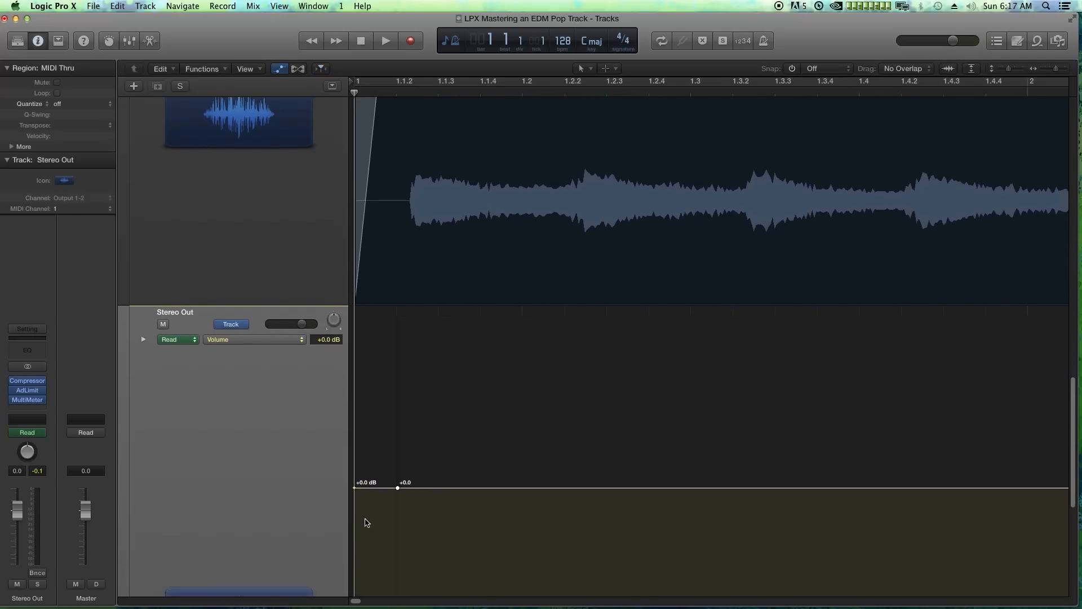
Shape a Stereo Out volume fade-in, lowering the first point to -∞ dB and moving the +0.0 dB point to 1 1 1 206.
drag(354, 447, 301, 607)
scroll(330, 525, down, 7)
scroll(330, 524, down, 6)
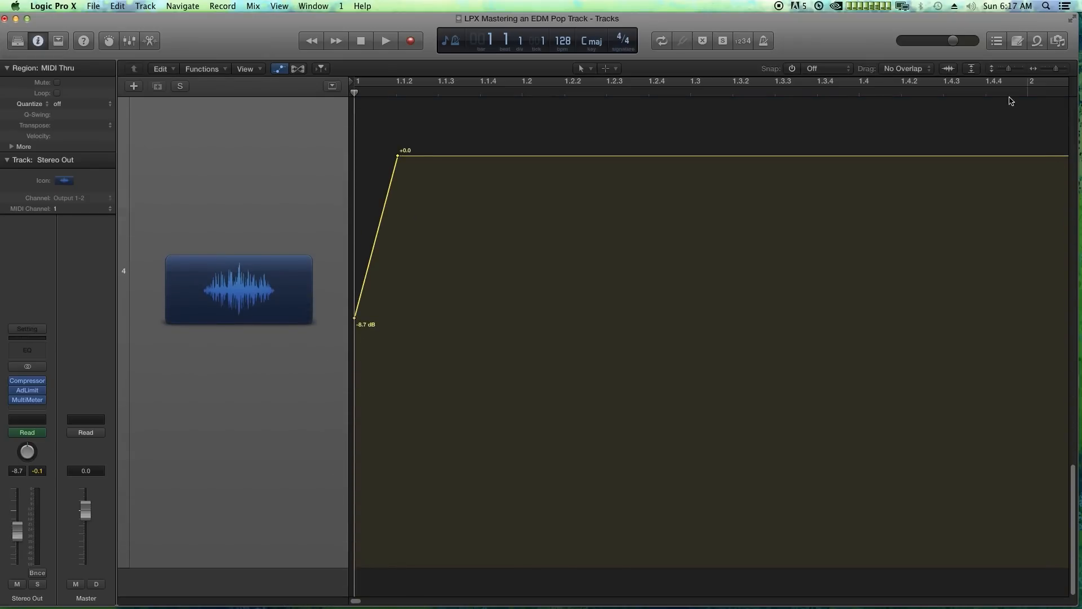
click(1007, 69)
click(1004, 68)
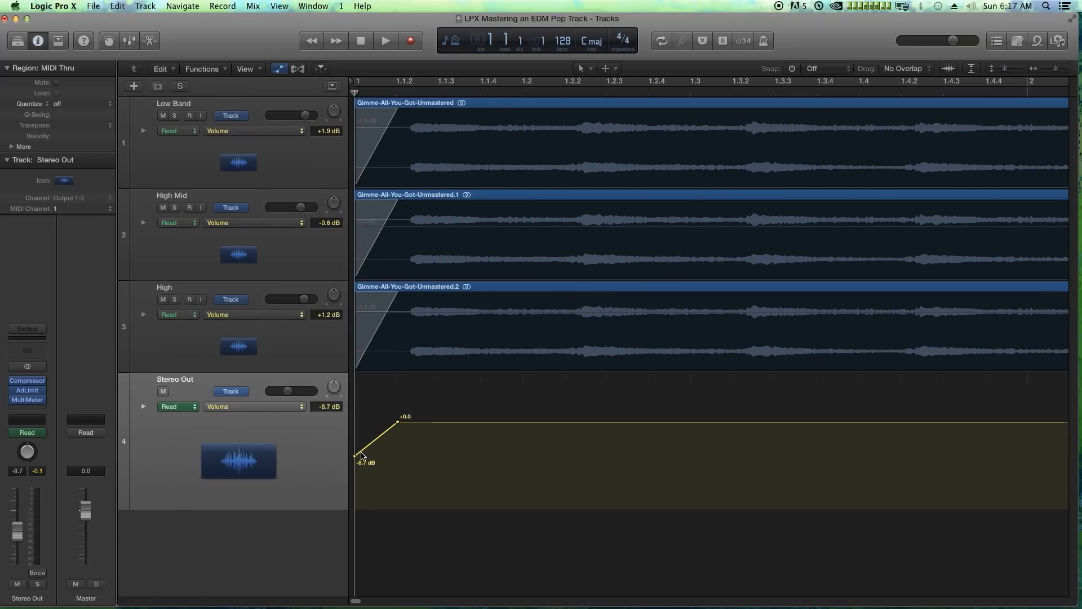
drag(354, 459, 354, 555)
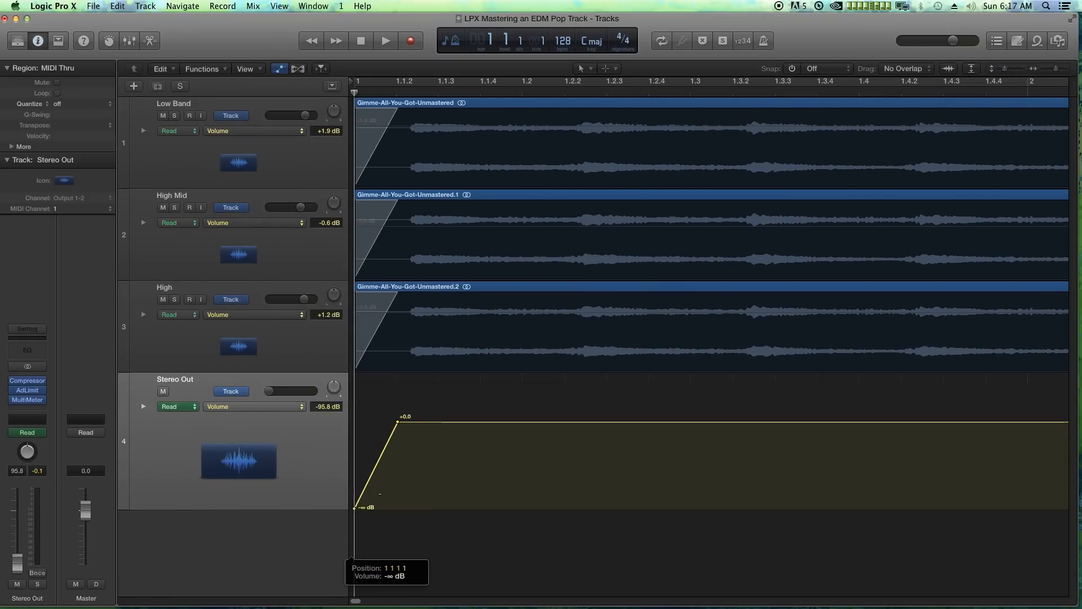
drag(398, 422, 390, 422)
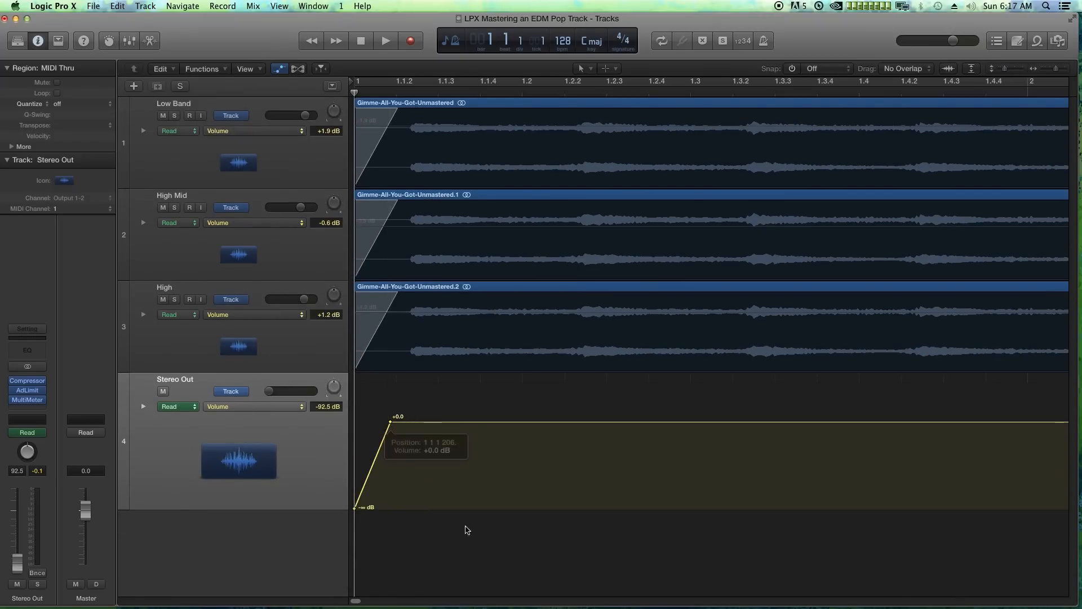
Draw a Stereo Out volume fade-out from +0.0 dB at about bar 156.5 down to -∞ where the audio regions end.
key(super+Left)
key(super+Left)
key(super+Left)
key(super+Left)
key(super+Left)
key(super+Left)
key(super+Left)
key(super+Left)
key(super+Left)
key(super+Left)
key(super+Left)
key(super+Left)
key(super+Left)
key(super+Left)
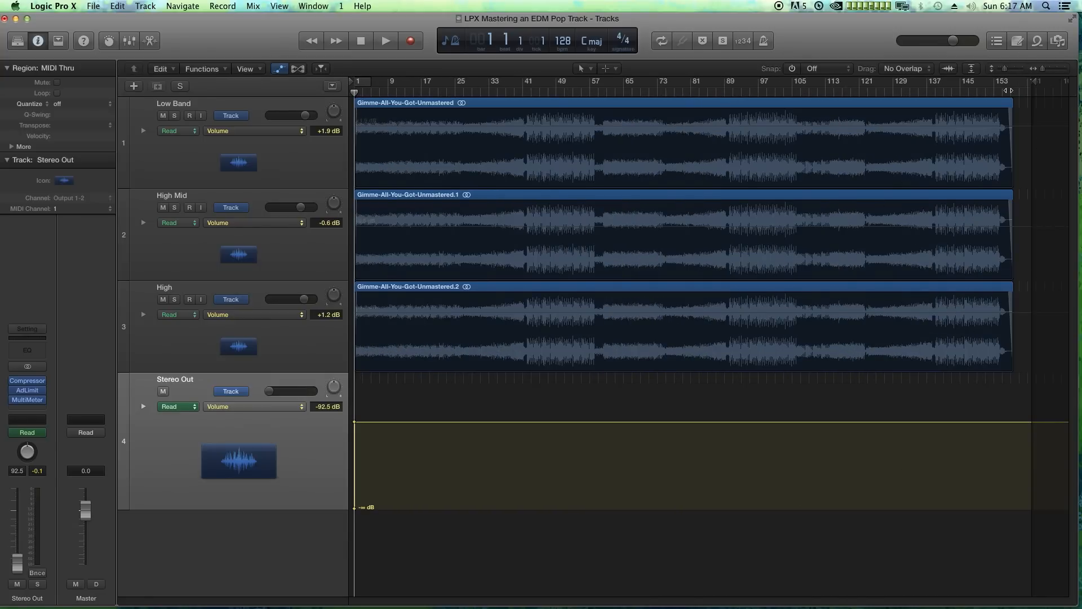
click(1008, 90)
key(super+Right)
key(super+Right)
key(super+Right)
key(super+Right)
key(super+Right)
key(super+Right)
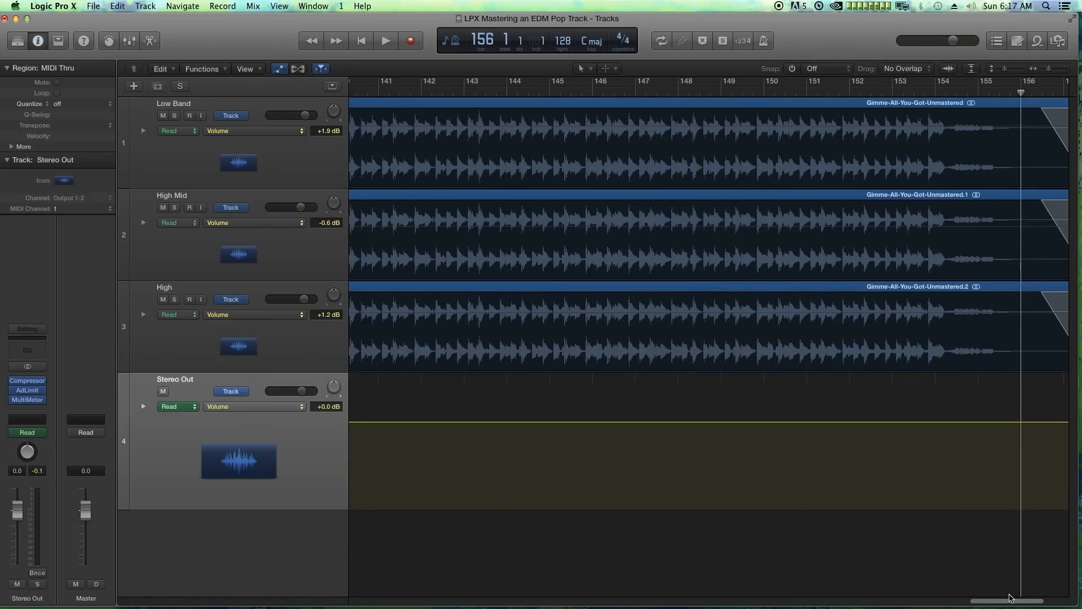
drag(1009, 597, 1043, 606)
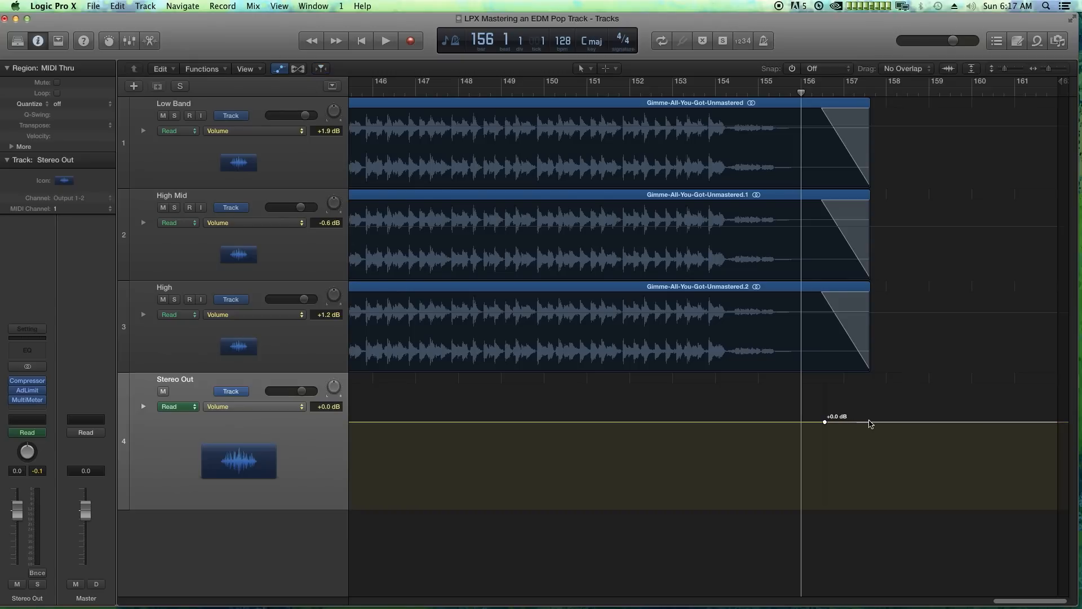
click(873, 422)
drag(873, 421, 868, 508)
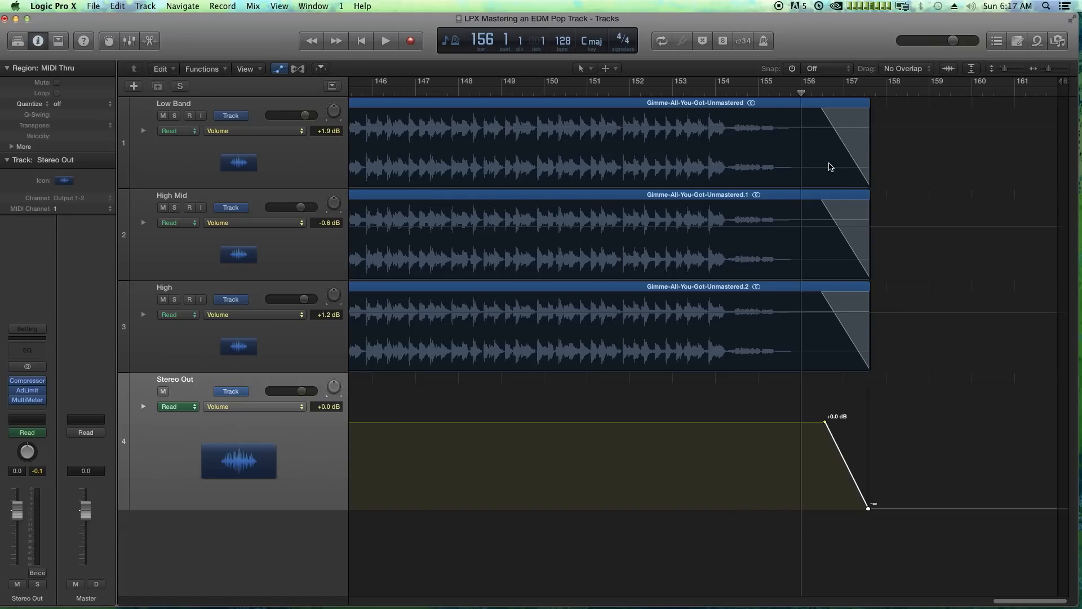
Play the song's ending from bar 153 to check the fade-out, hide the track automation, and stop playback.
scroll(810, 322, down, 6)
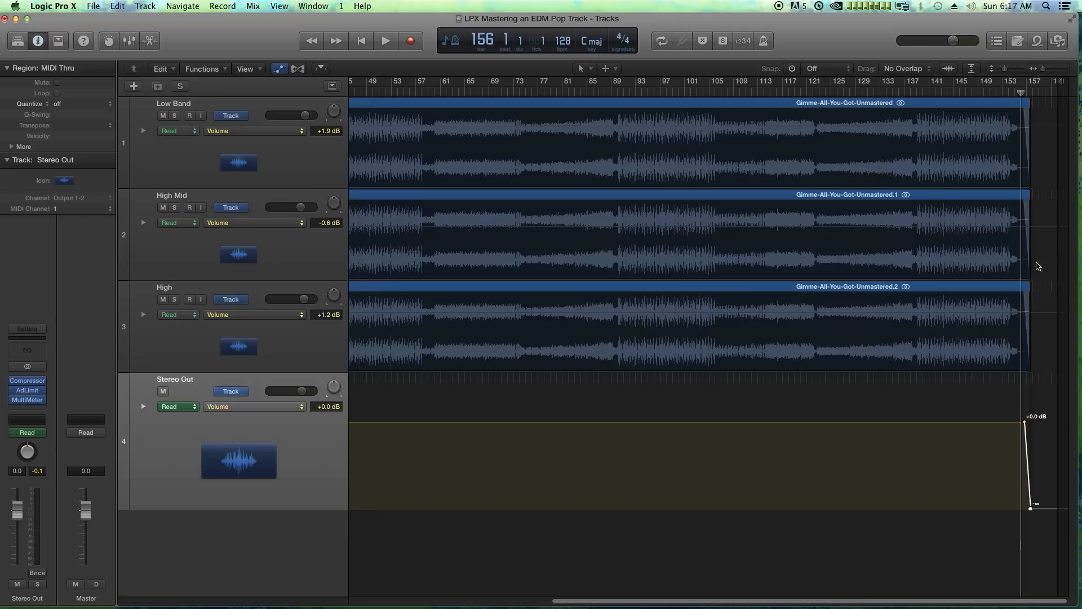
click(1002, 93)
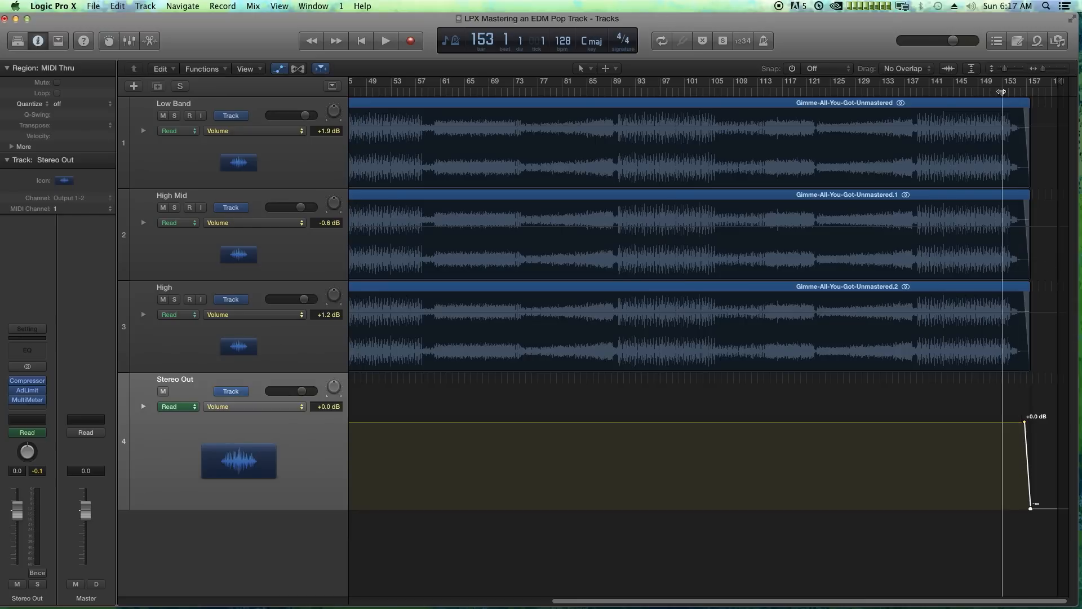
key(space)
key(a)
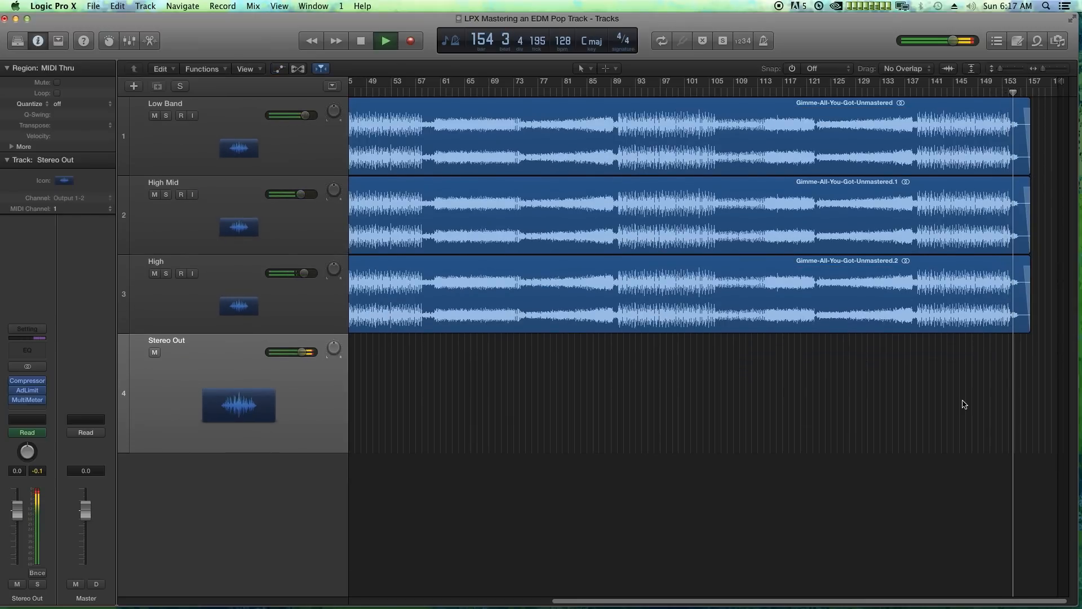
key(super+Right)
key(super+Right)
key(super+Right)
key(super+Right)
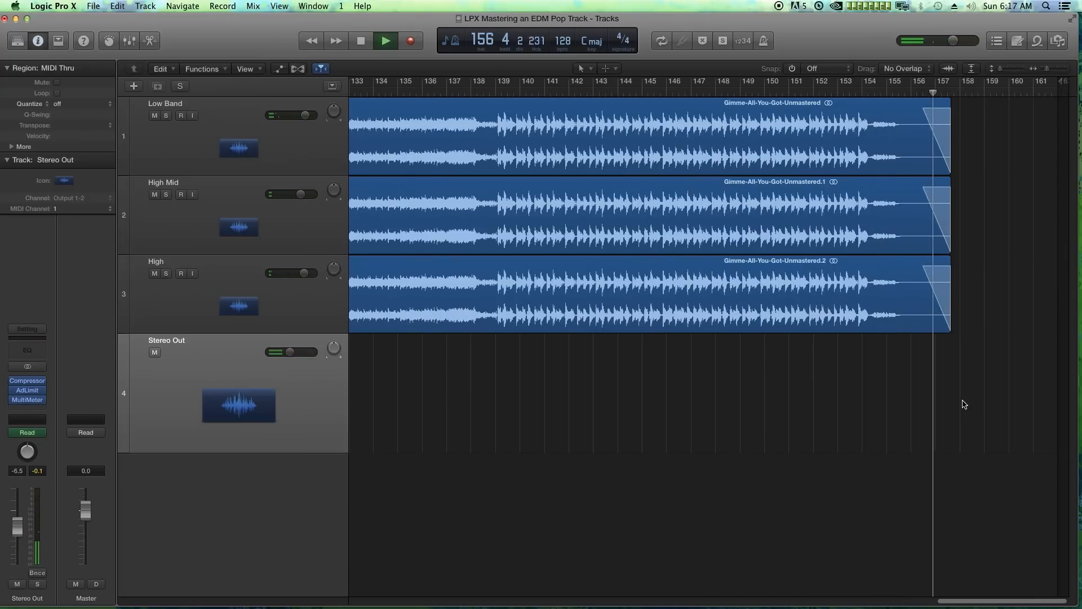
key(space)
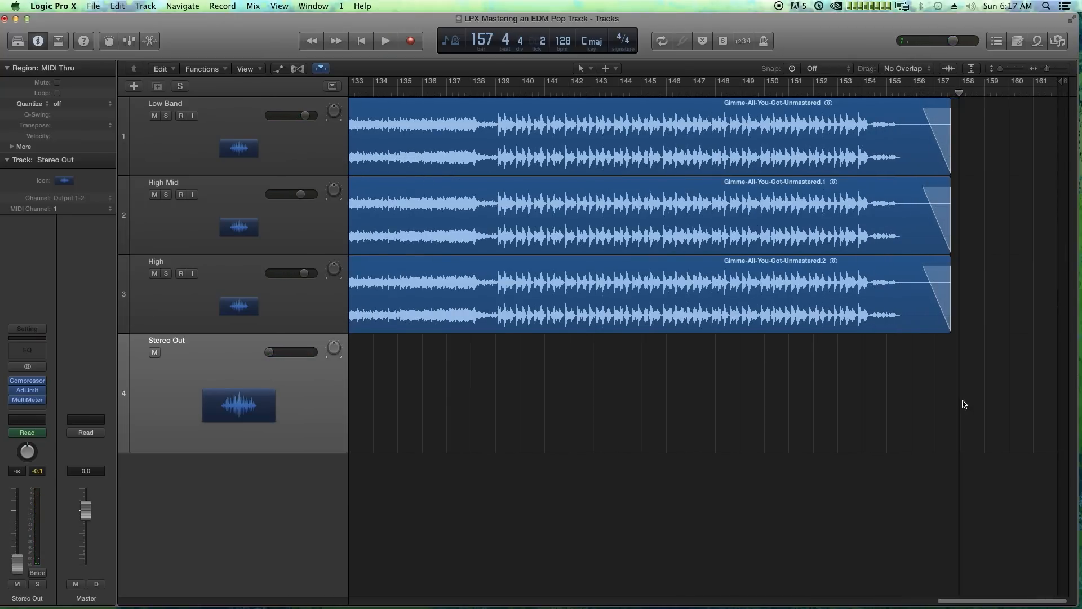
Select all three audio regions, show the toolbar, and set the locators to span the selection.
key(super+Left)
key(super+Left)
key(super+Left)
key(super+Left)
key(super+Left)
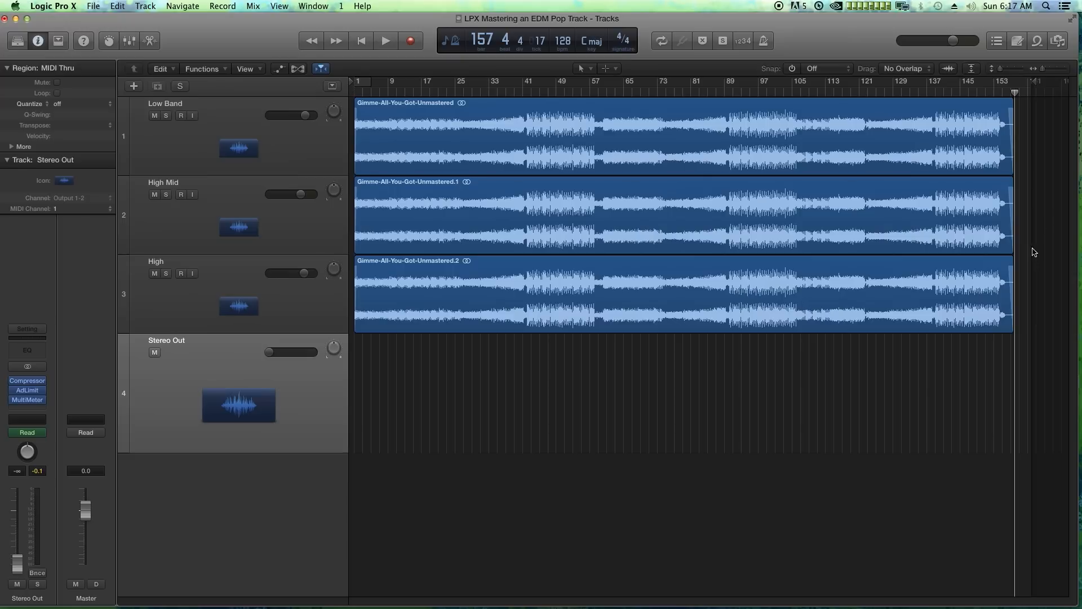
key(super+a)
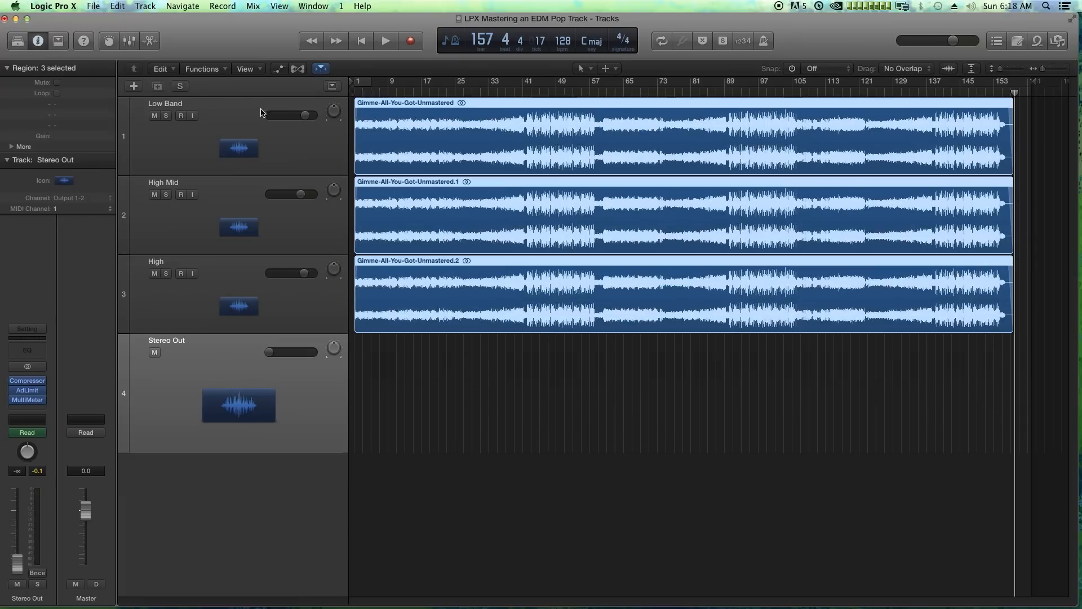
click(58, 41)
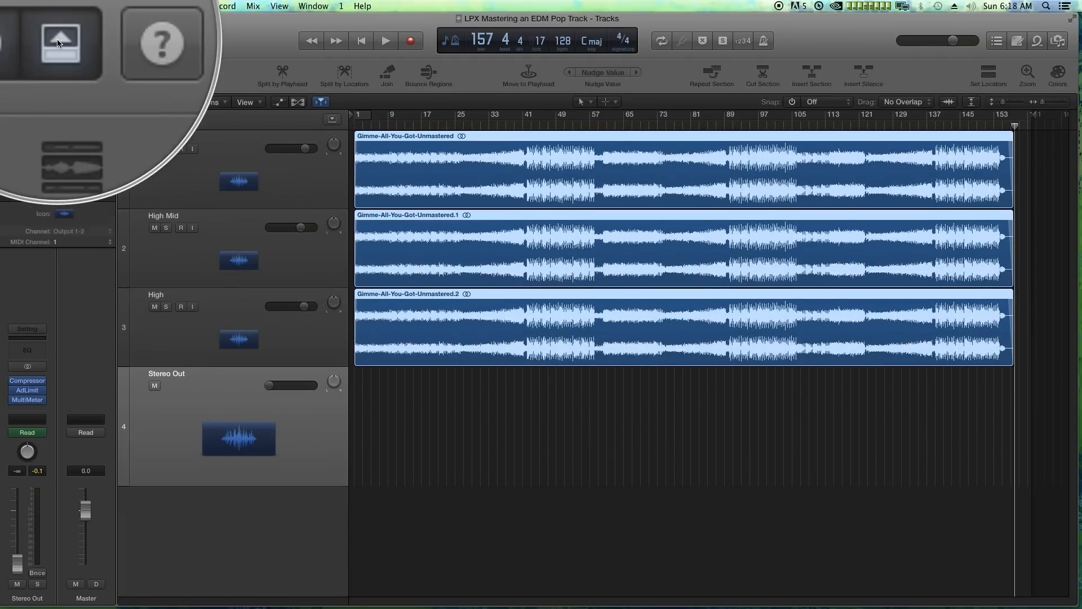
click(992, 78)
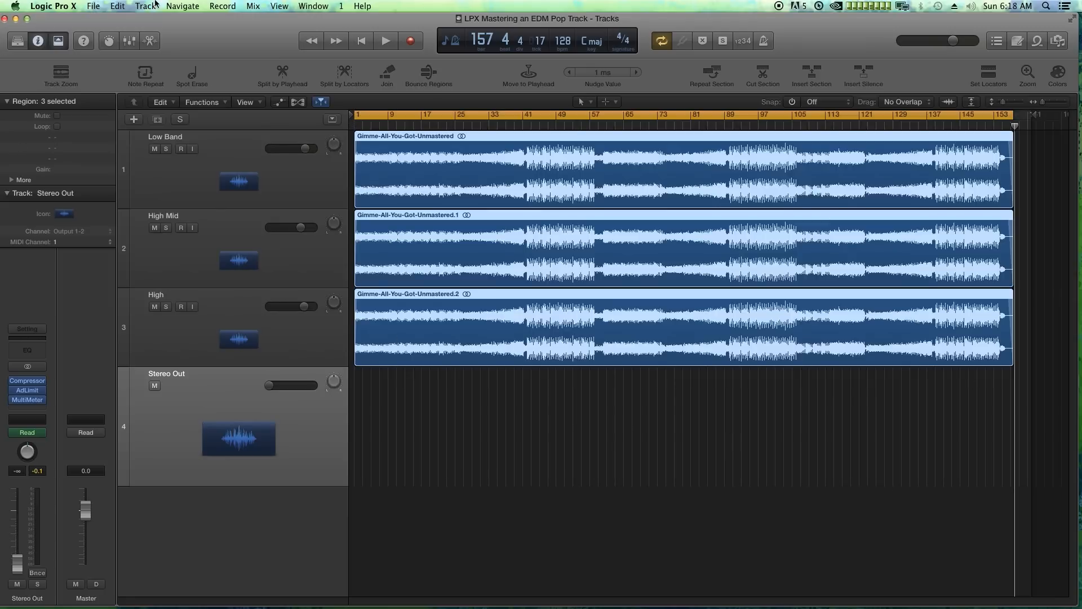
Start a bounce of the project and set the PCM resolution to 24 Bit.
key(super+b)
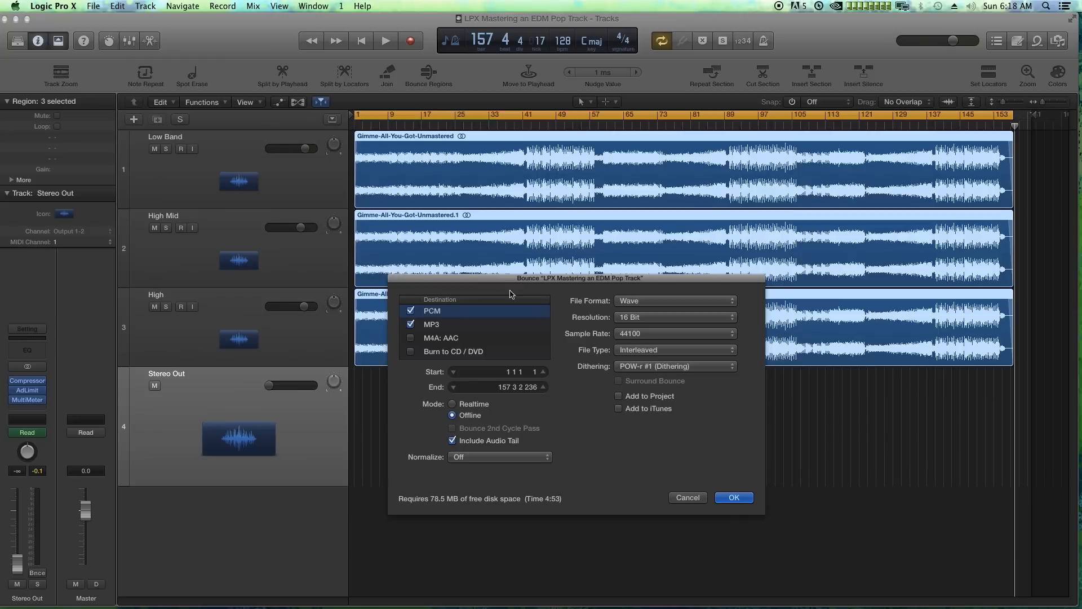
click(653, 319)
click(647, 327)
click(626, 324)
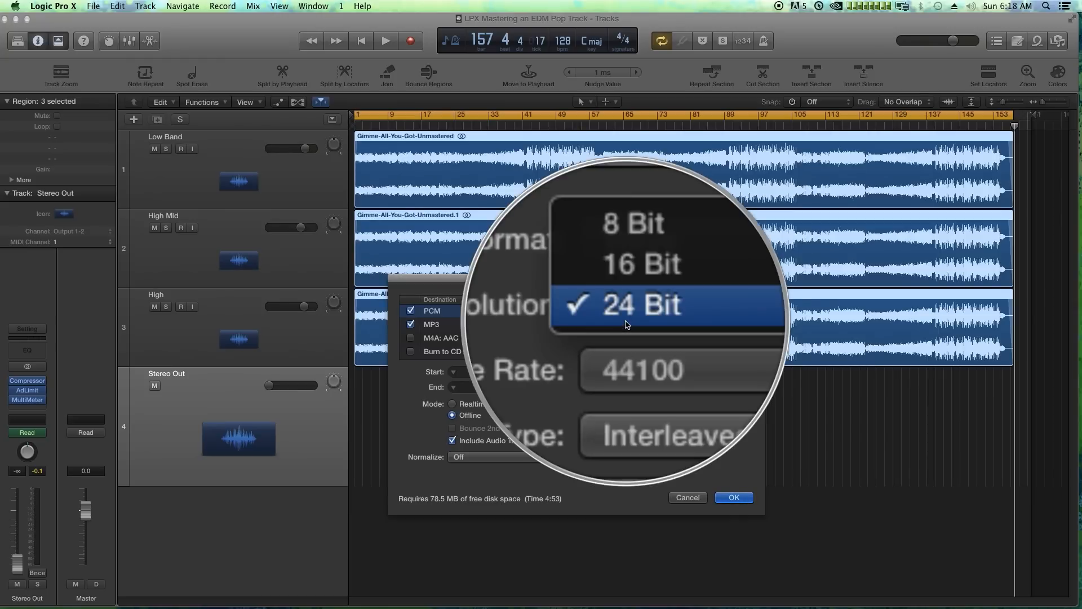
click(627, 320)
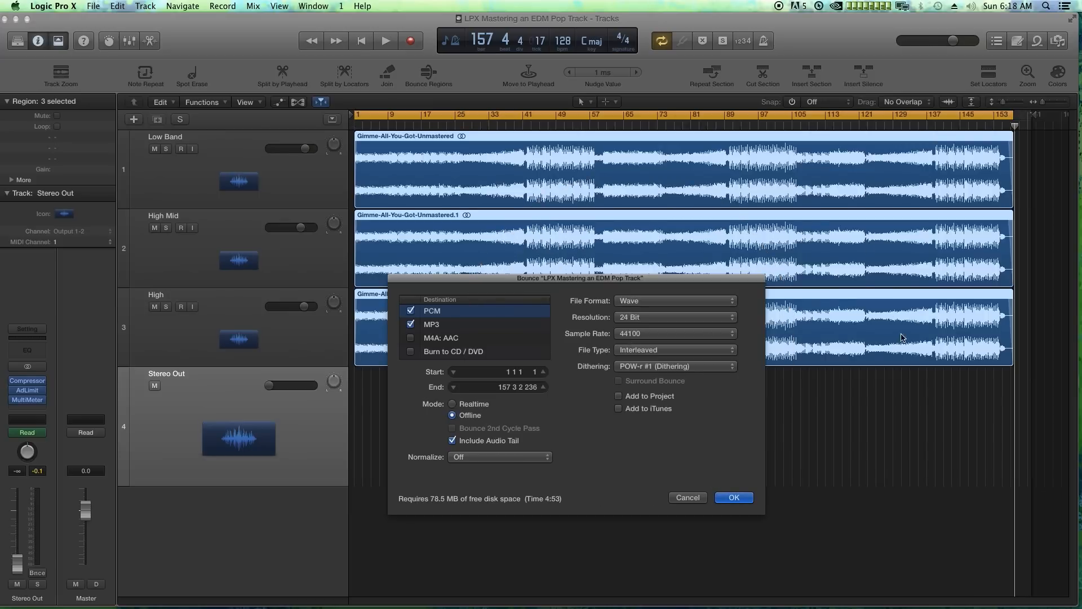
Set the PCM resolution to 16 Bit, review the MP3 settings, and return to the PCM settings.
drag(678, 279, 679, 280)
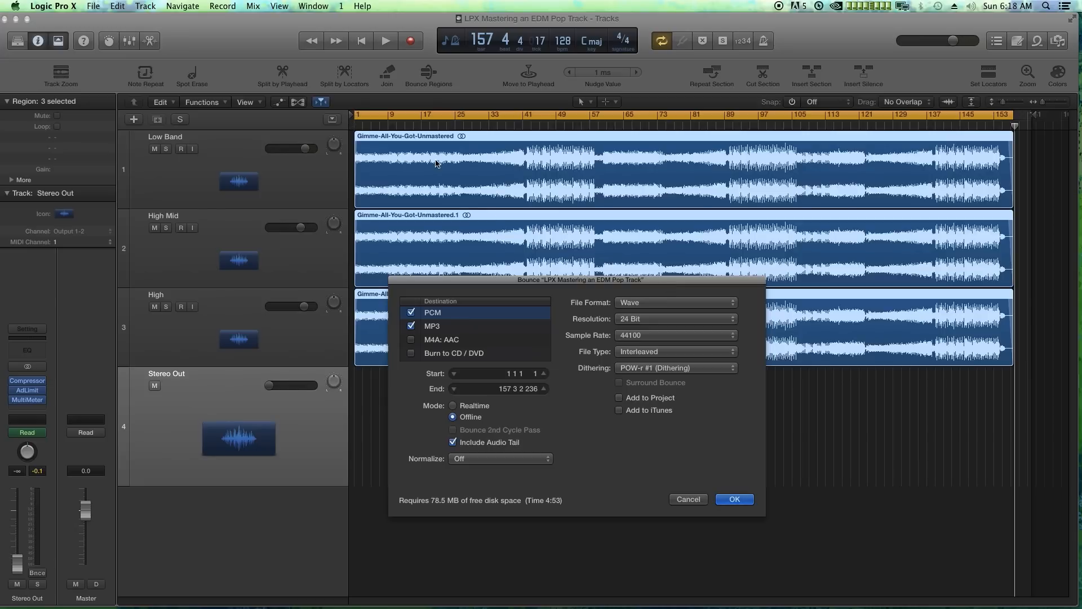
click(639, 320)
click(630, 308)
click(490, 326)
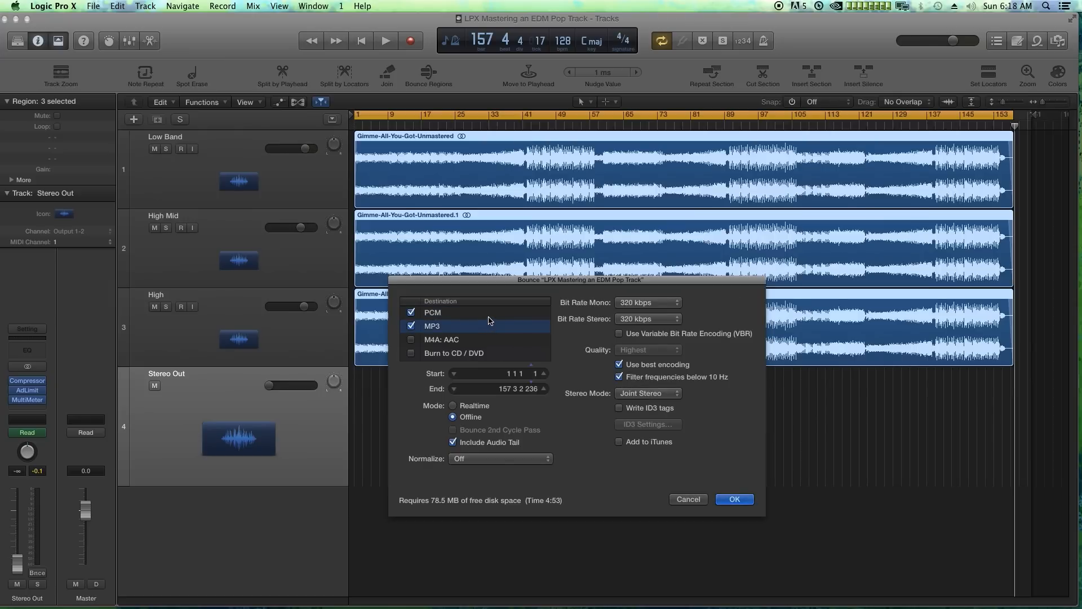
click(489, 314)
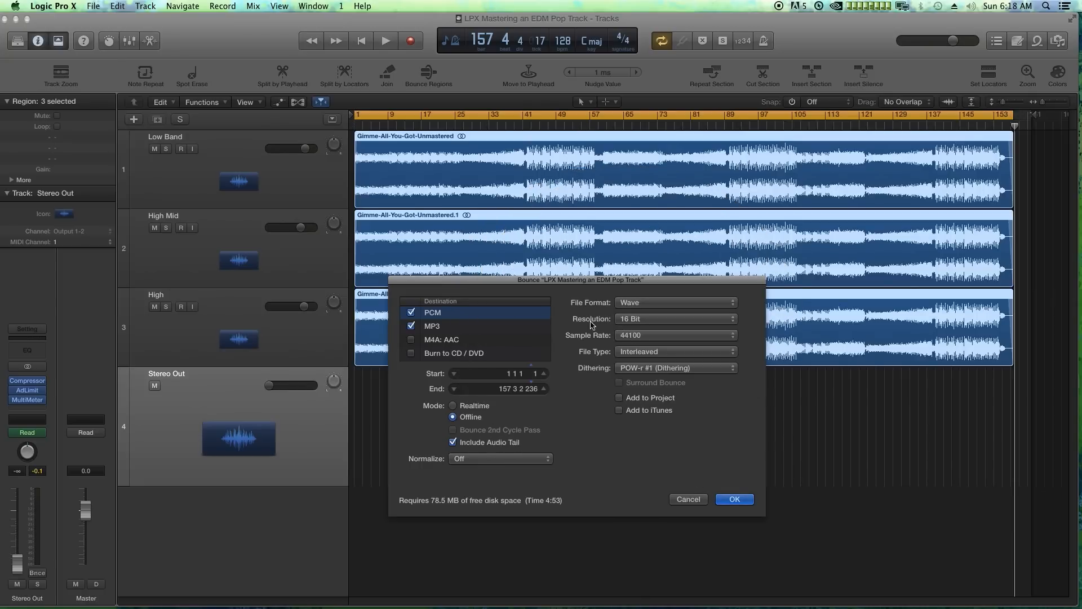
Exclude MP3 from the bounce destinations and choose POW-r #1 dithering for the PCM file.
click(411, 326)
click(475, 316)
click(659, 370)
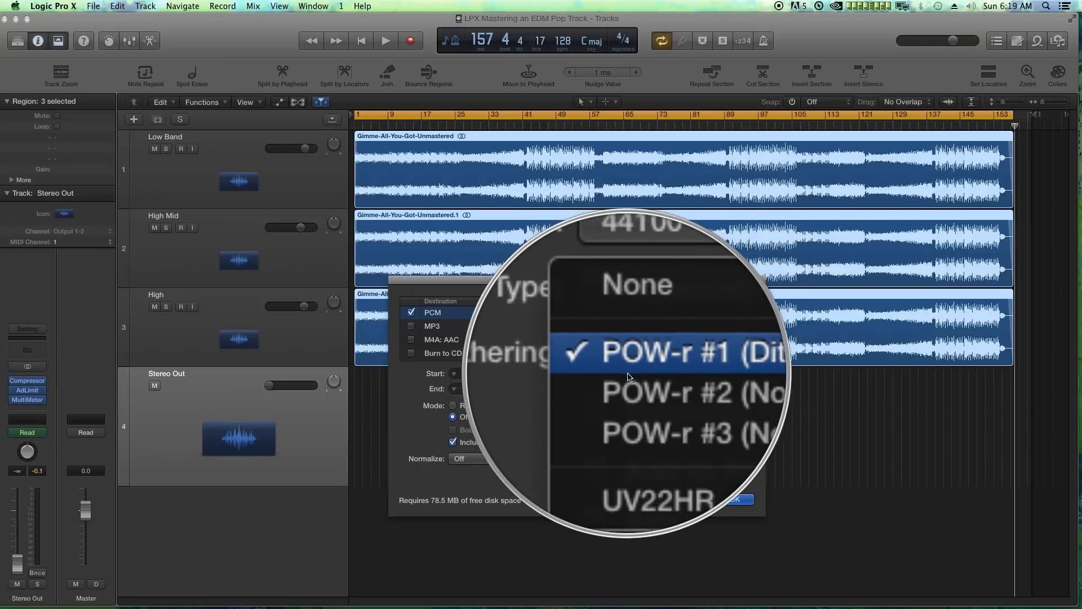
click(638, 371)
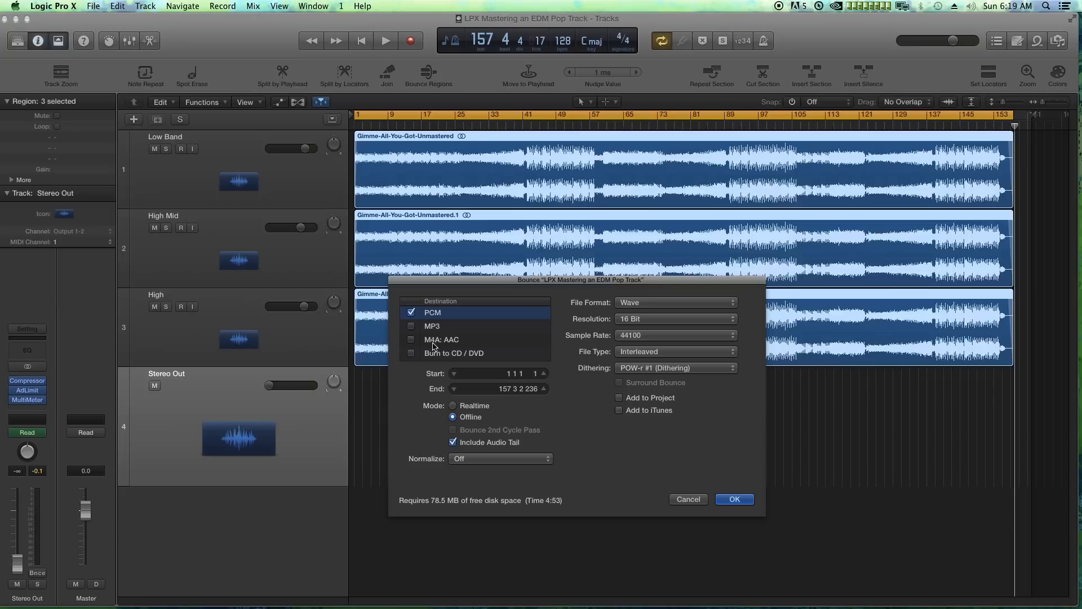
Include MP3 as a bounce destination again with a 320 kbps stereo bit rate, and compare its settings with the PCM ones.
click(409, 327)
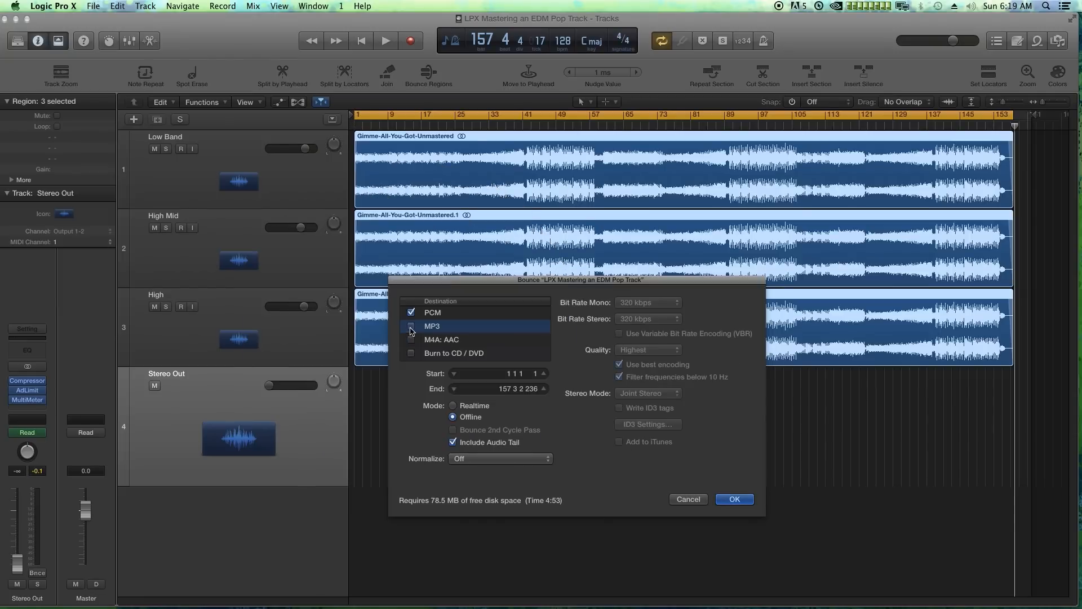
click(410, 327)
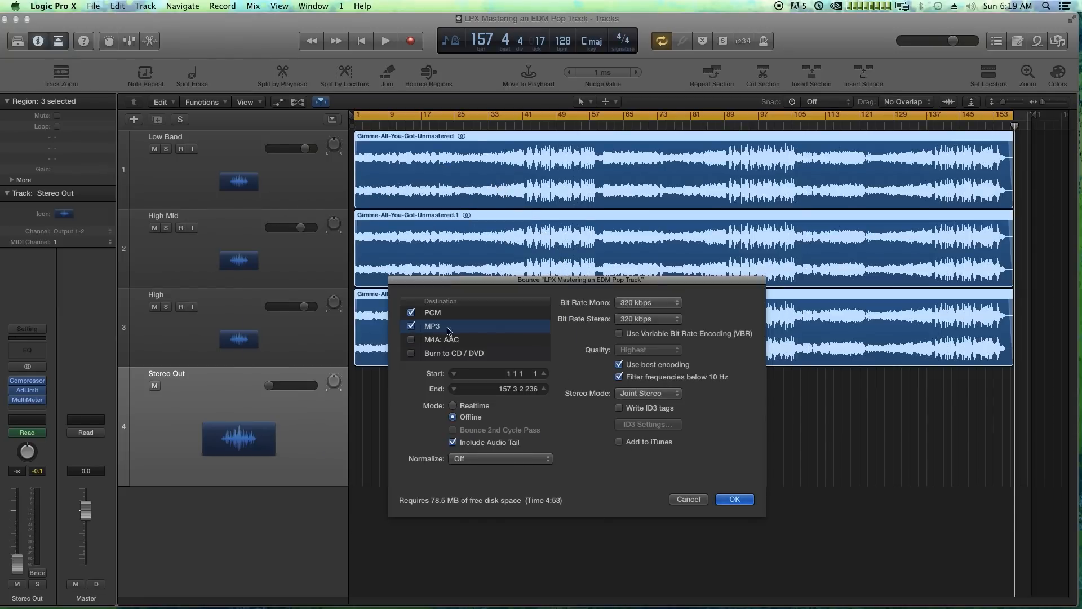
click(630, 321)
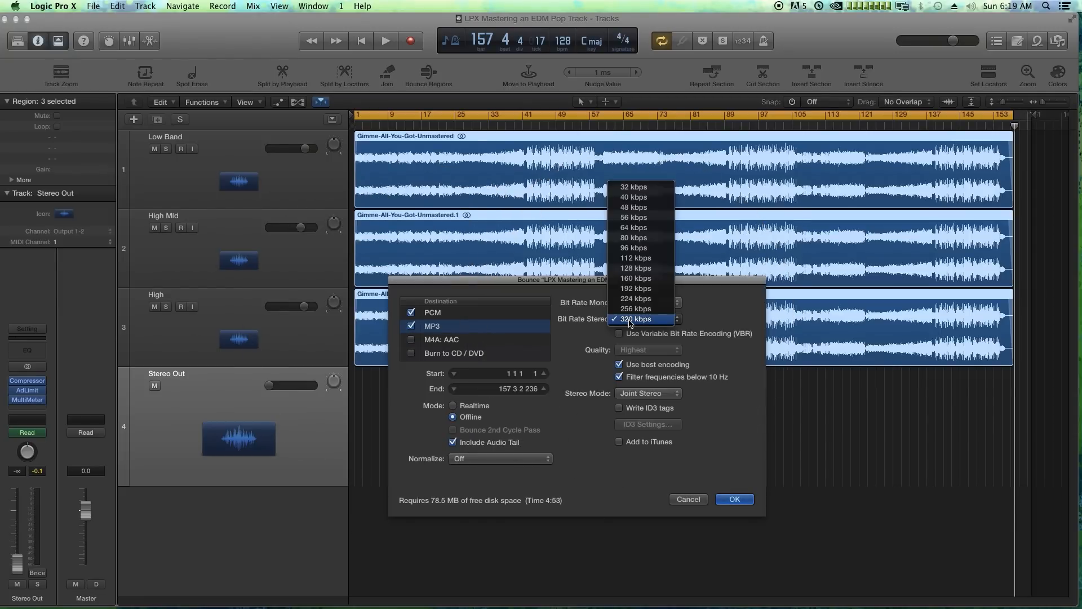
click(630, 320)
click(456, 319)
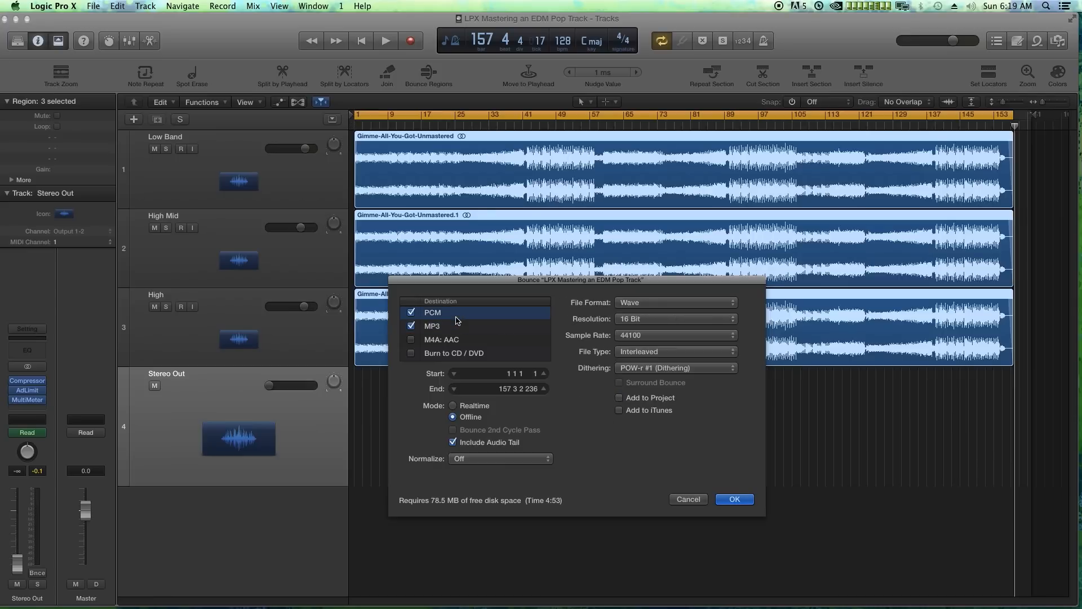
click(457, 326)
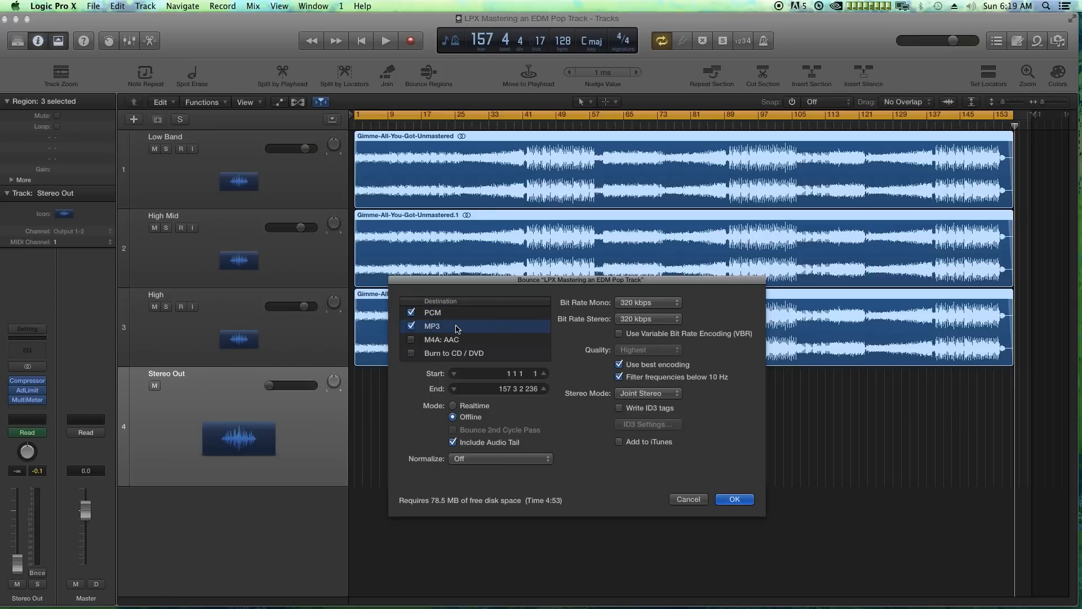
click(456, 315)
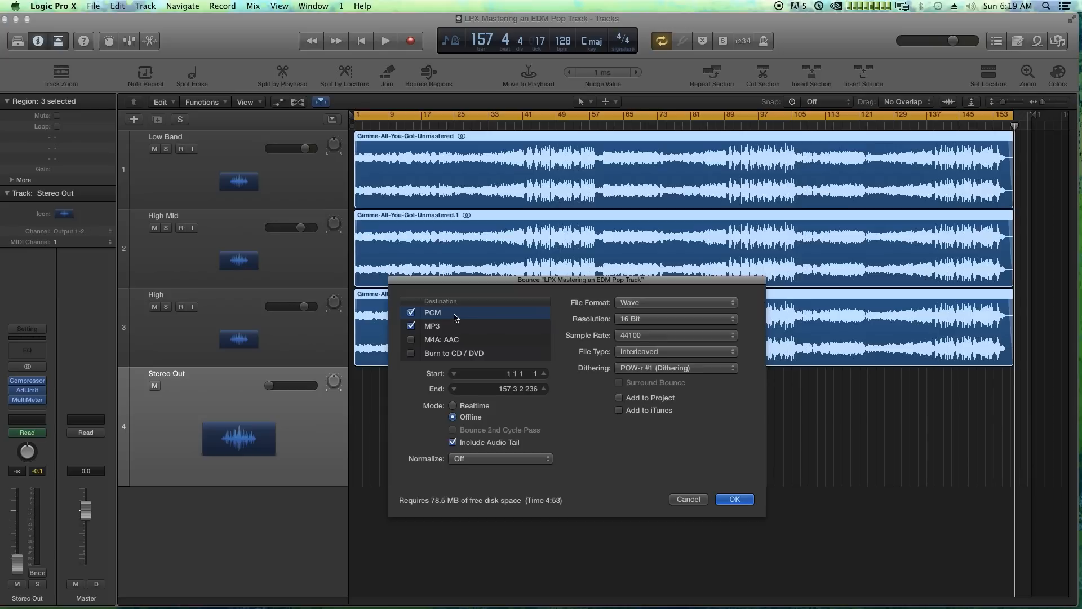
Accept the PCM and MP3 bounce settings and bounce the project into the Bounces folder as "Gimme All You Got - EDM Remix".
click(454, 327)
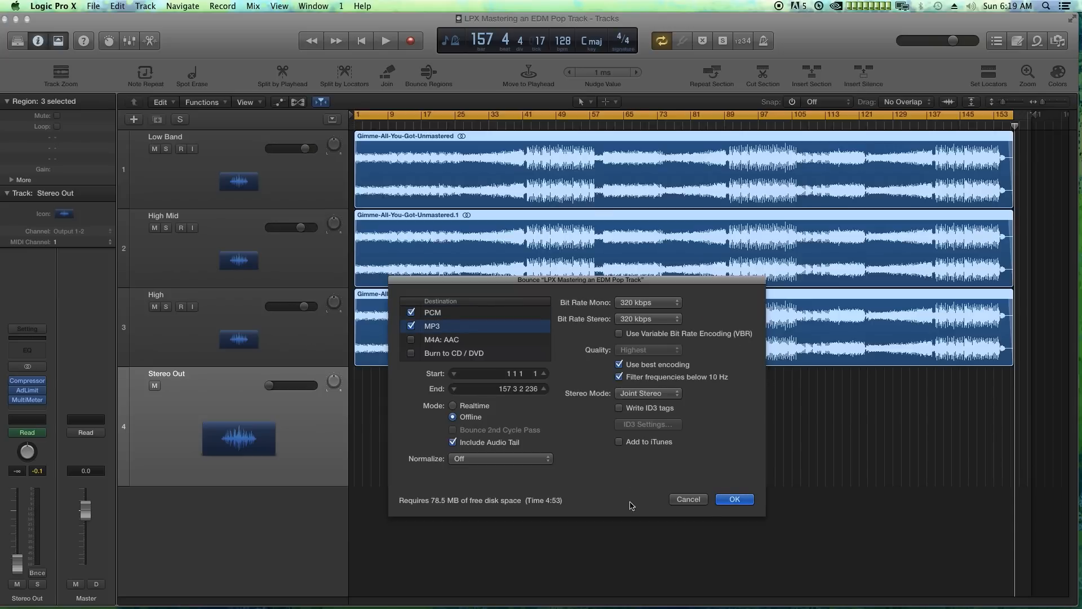
click(726, 500)
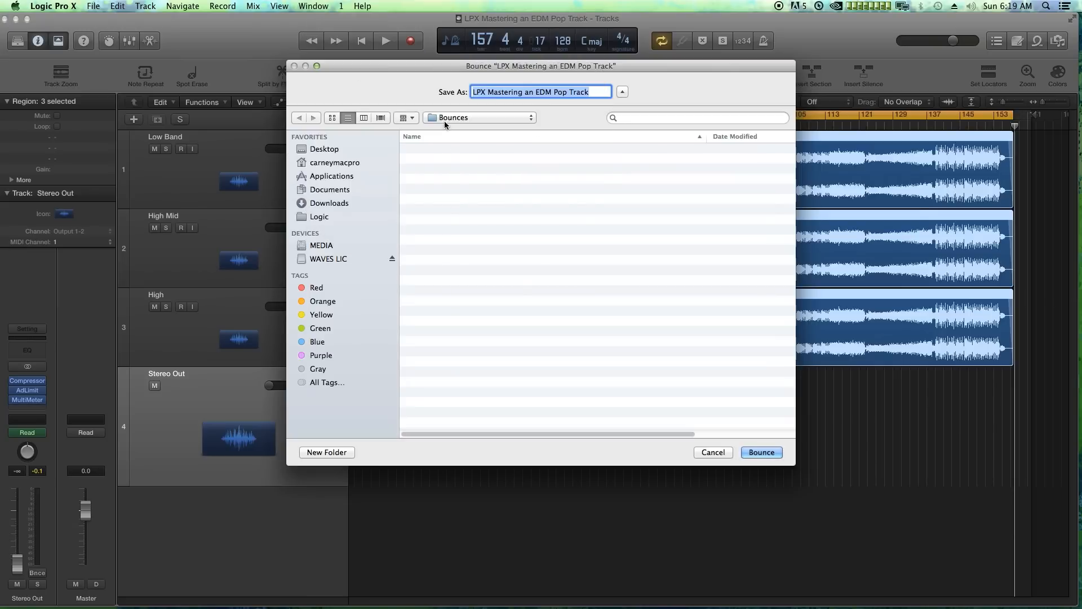
text(Gimme )
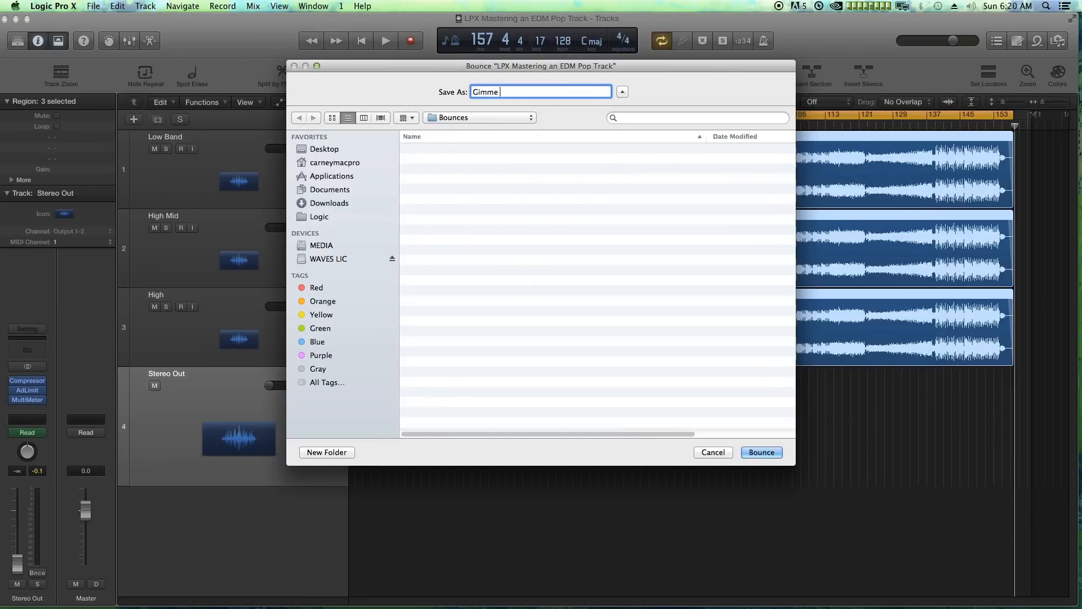
text(All You Got - EDM Remix)
key(Return)
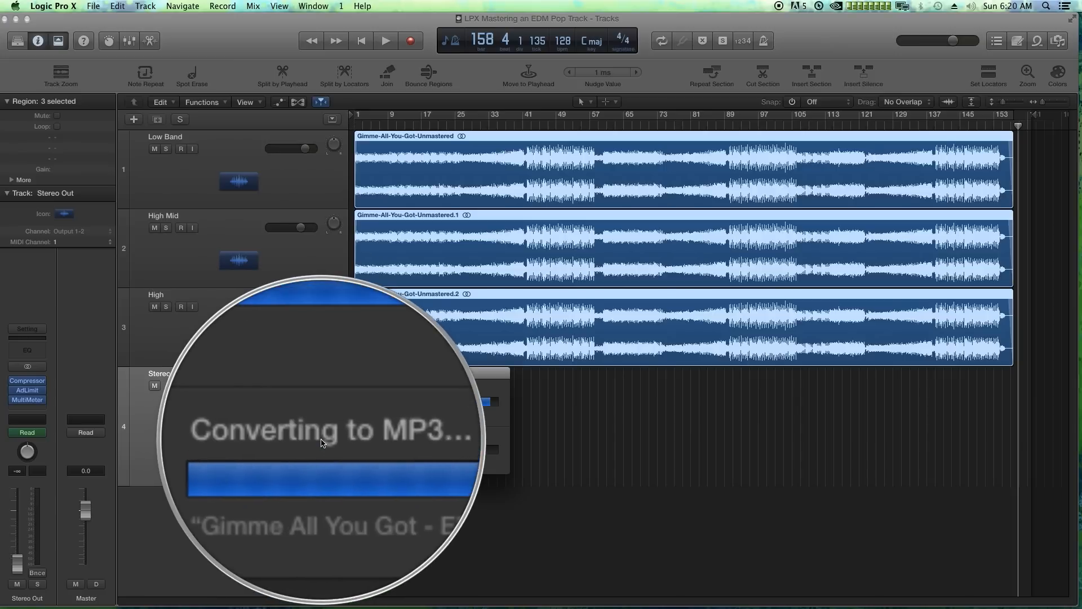
Switch to Finder and locate the bounced WAV file in the Bounces folder of the "LPX Mastering an EDM Pop Track" project.
drag(647, 19, 489, 19)
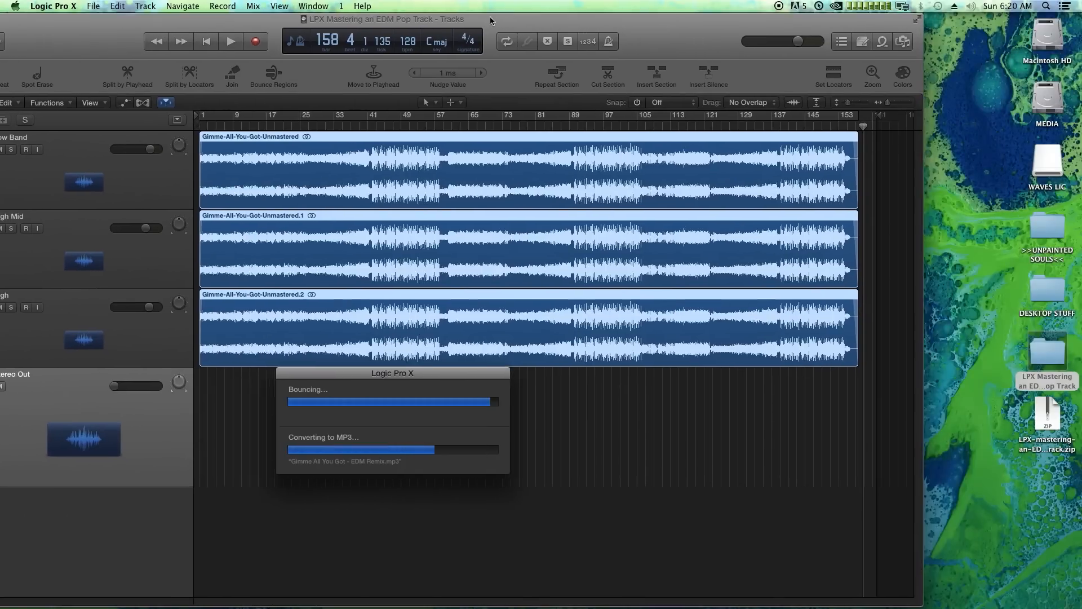
double_click(1047, 352)
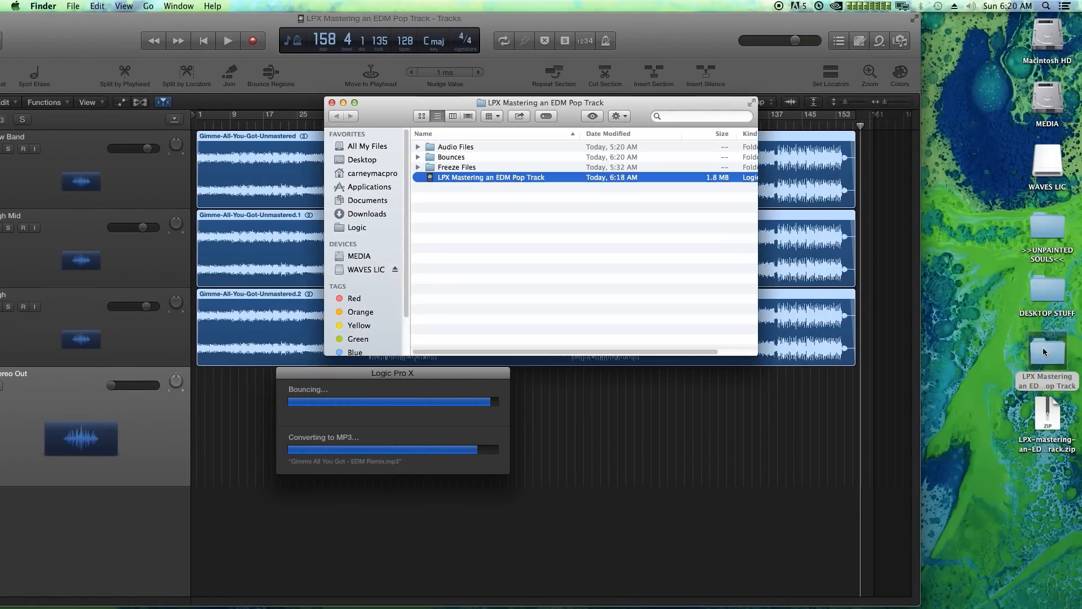
double_click(454, 157)
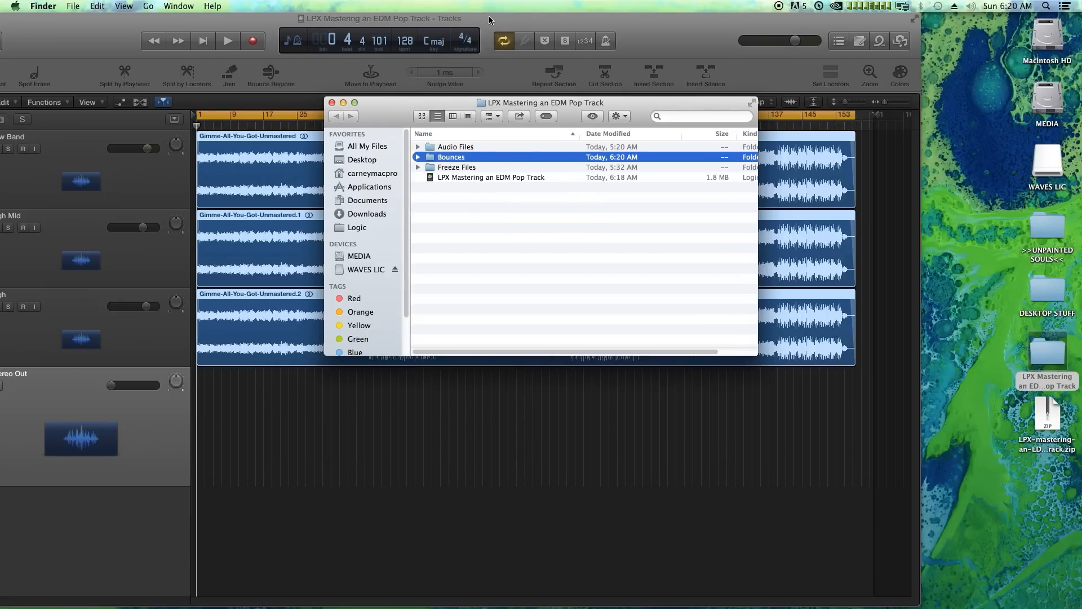
drag(482, 102, 451, 137)
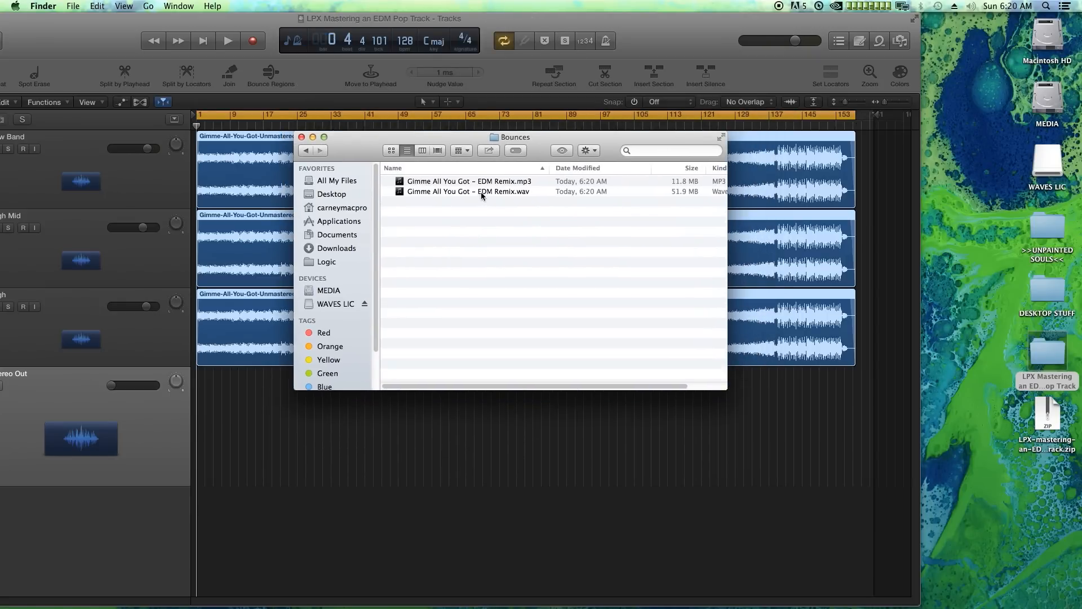
click(481, 191)
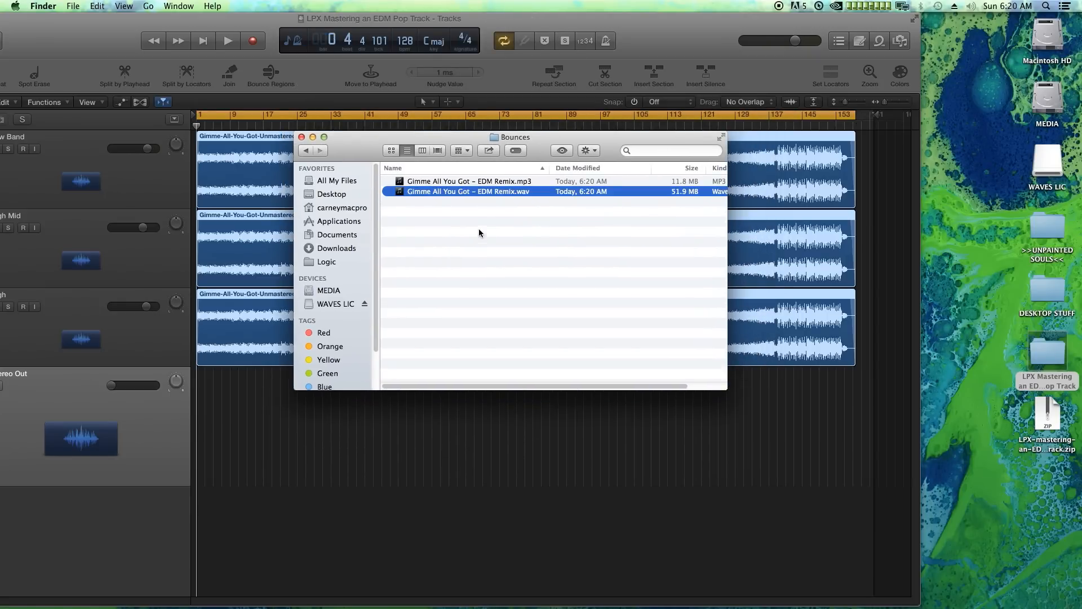
Preview Gimme-All-You-Got-Unmastered.wav from the project's Audio Files folder, listening at two points in the song.
click(306, 151)
double_click(431, 183)
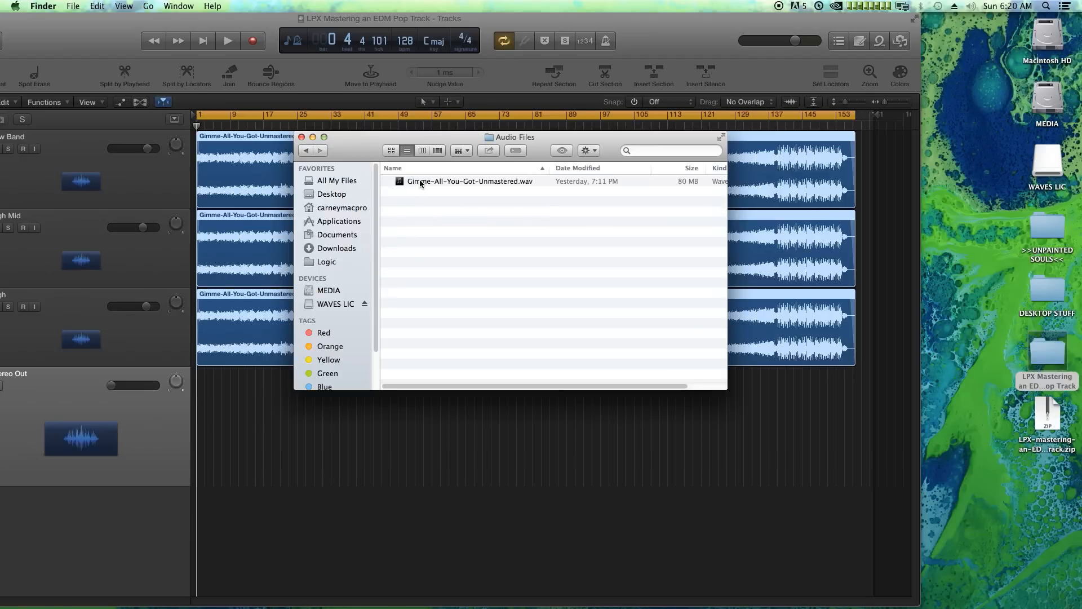
click(420, 182)
key(space)
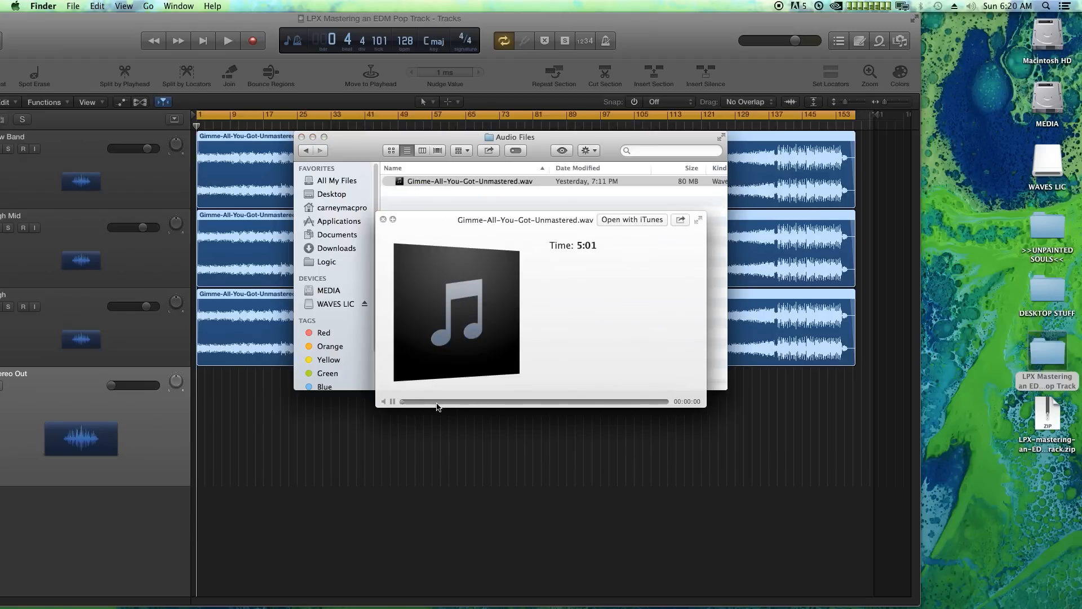
click(434, 402)
click(456, 401)
click(383, 219)
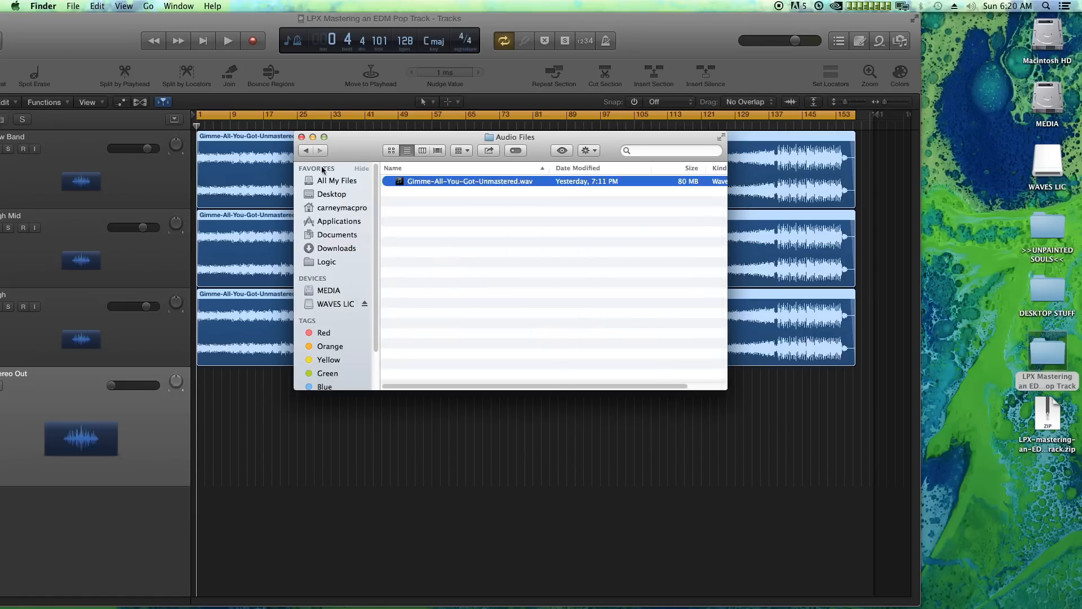
Preview the mastered "Gimme All You Got - EDM Remix.wav" from the Bounces folder, starting partway into the song, and close the preview.
click(306, 150)
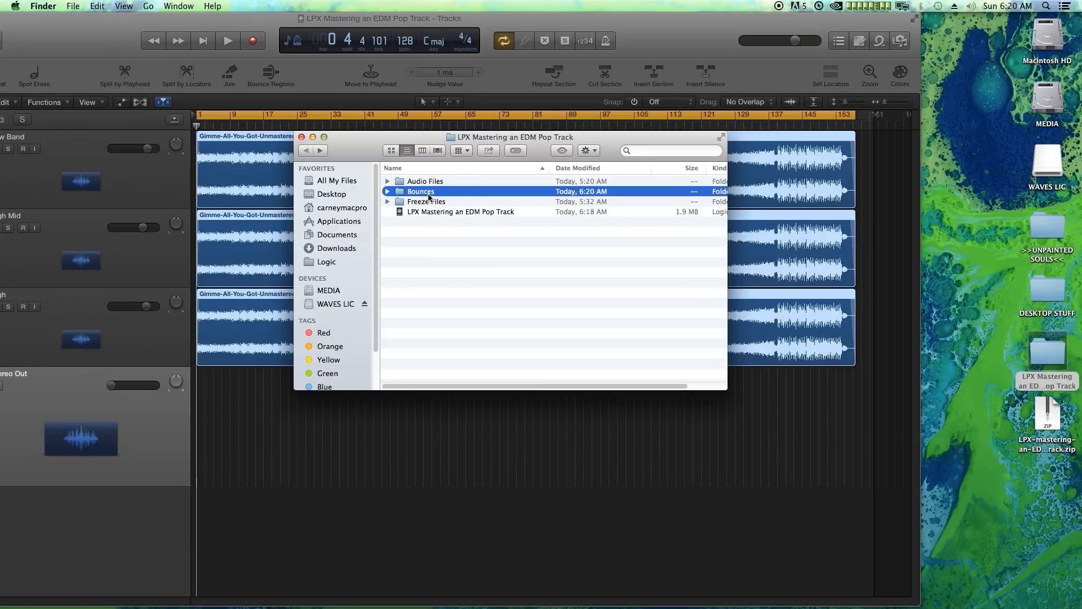
double_click(432, 192)
click(459, 191)
key(space)
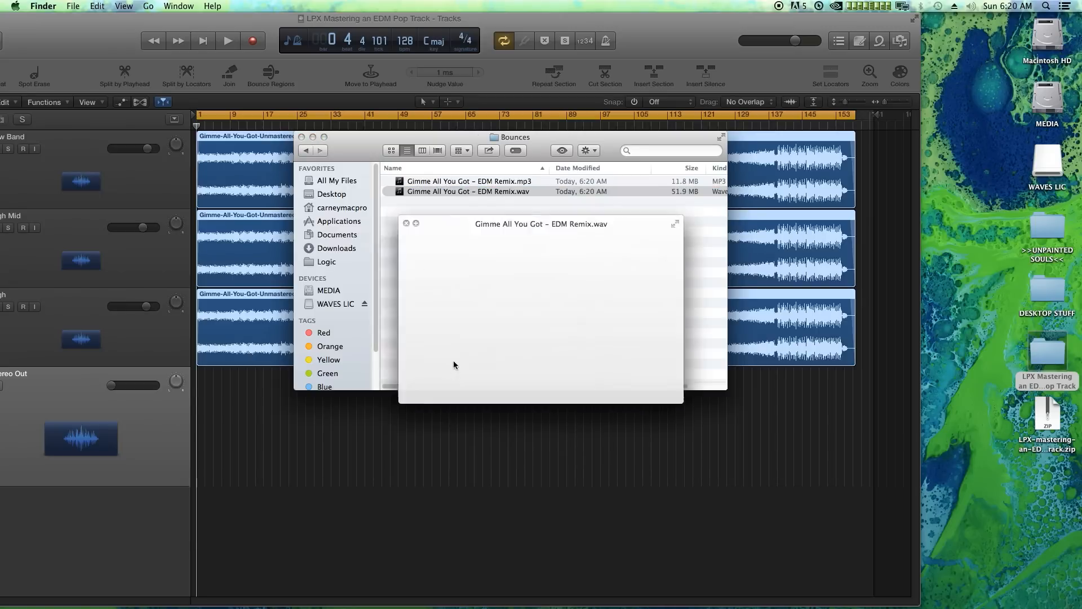
click(447, 401)
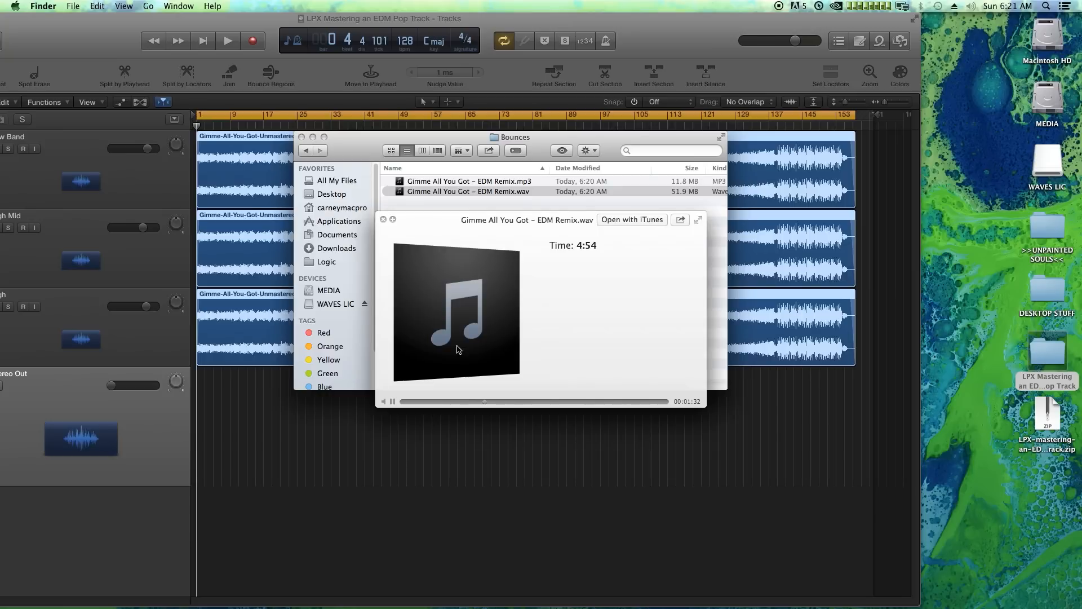
key(space)
click(461, 328)
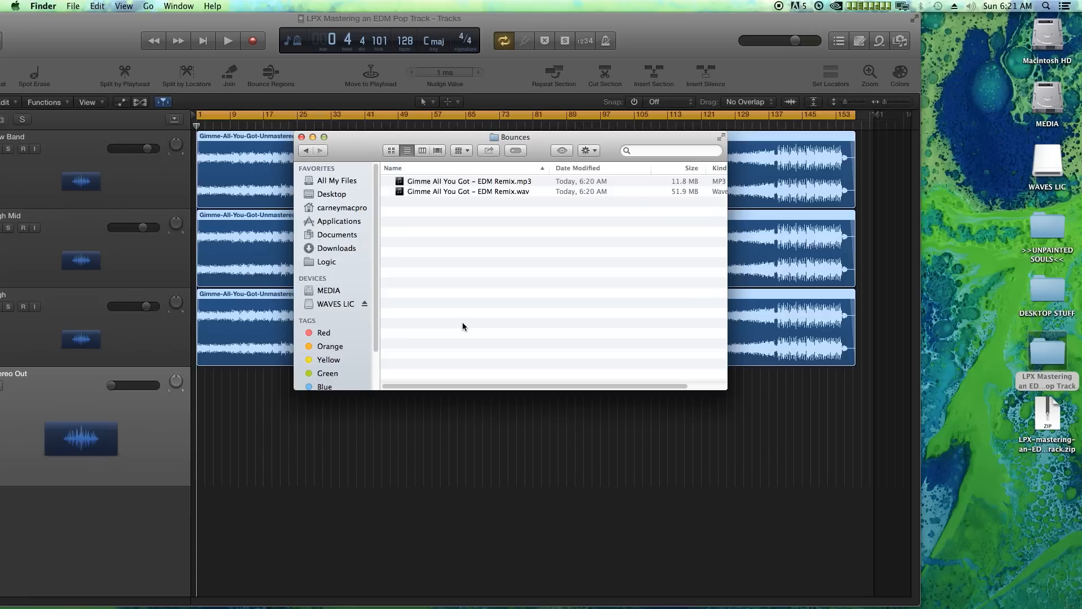